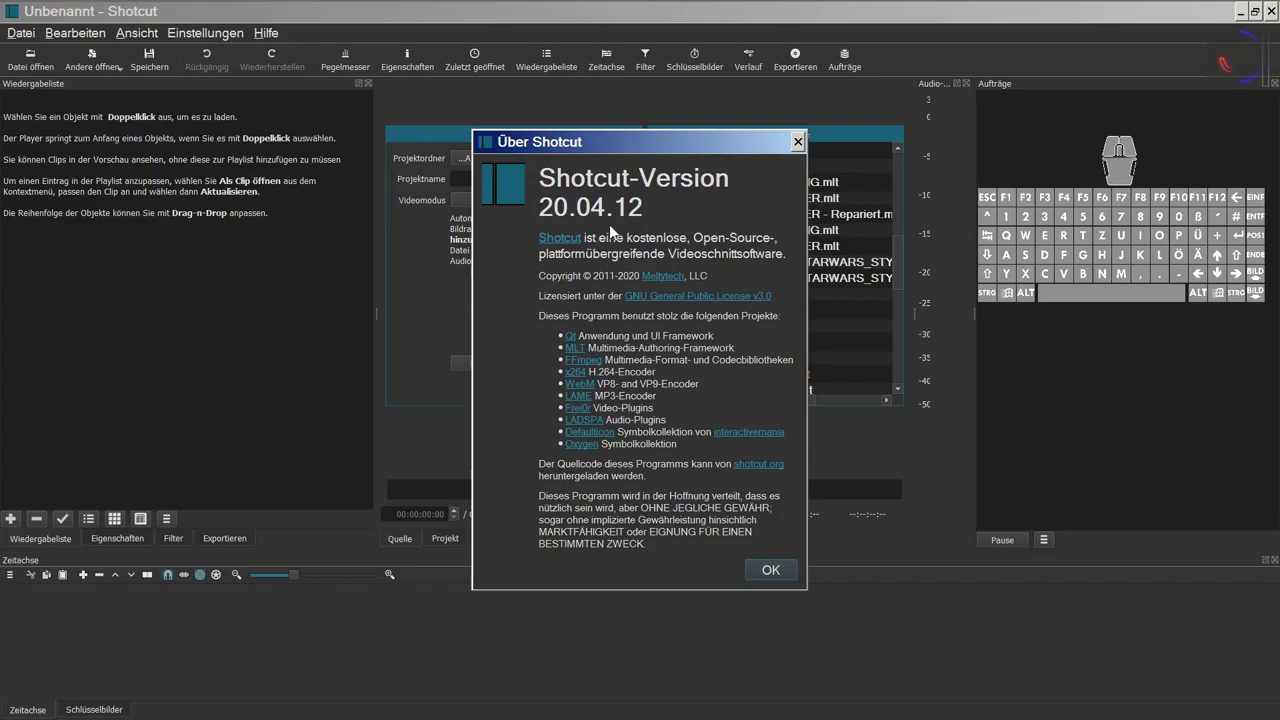
- Move the Shotcut version information dialog aside and close it
left_click(688, 147)
left_click_drag(688, 147, 518, 146)
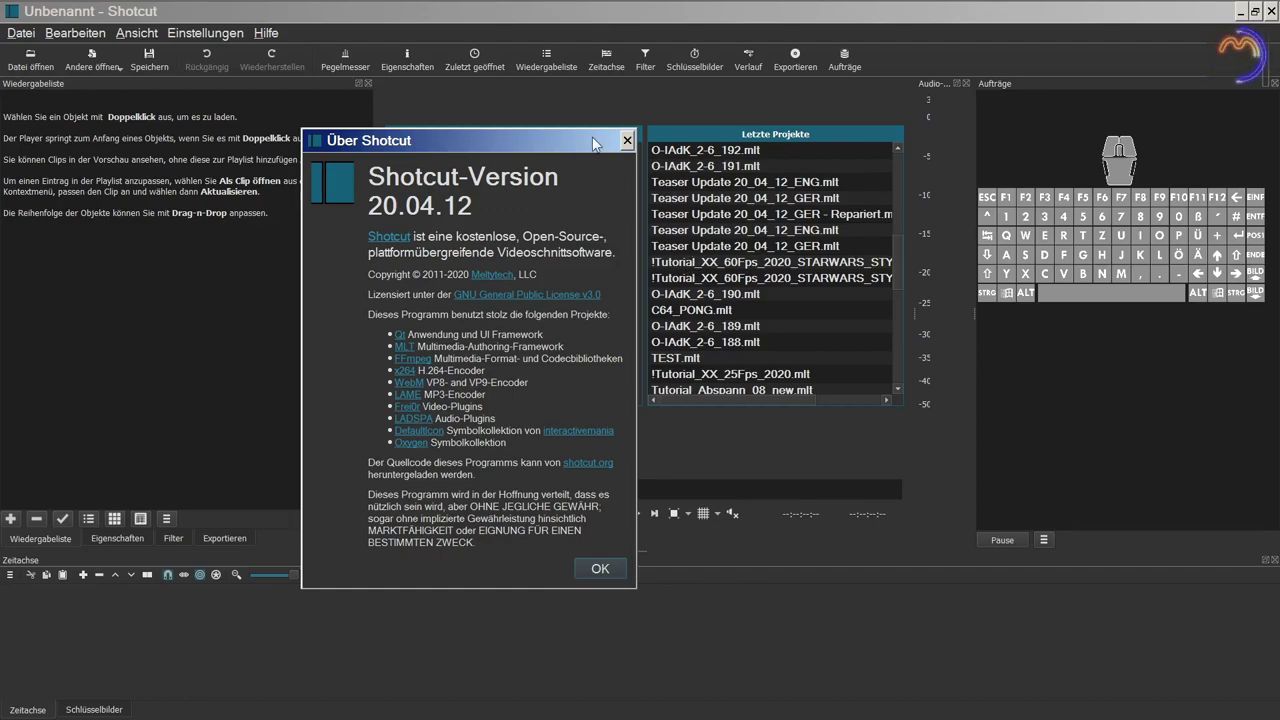
left_click(599, 568)
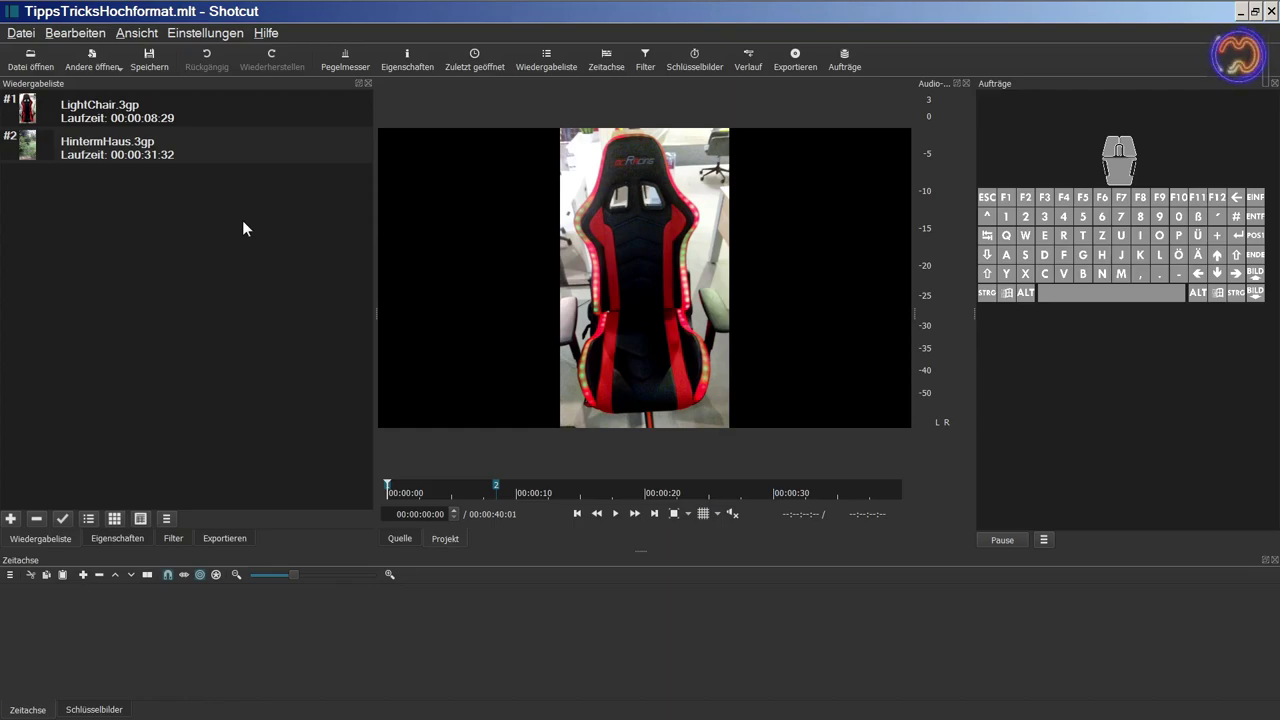
- Add the LightChair.3gp clip from the playlist to the start of the empty timeline
left_click(140, 116)
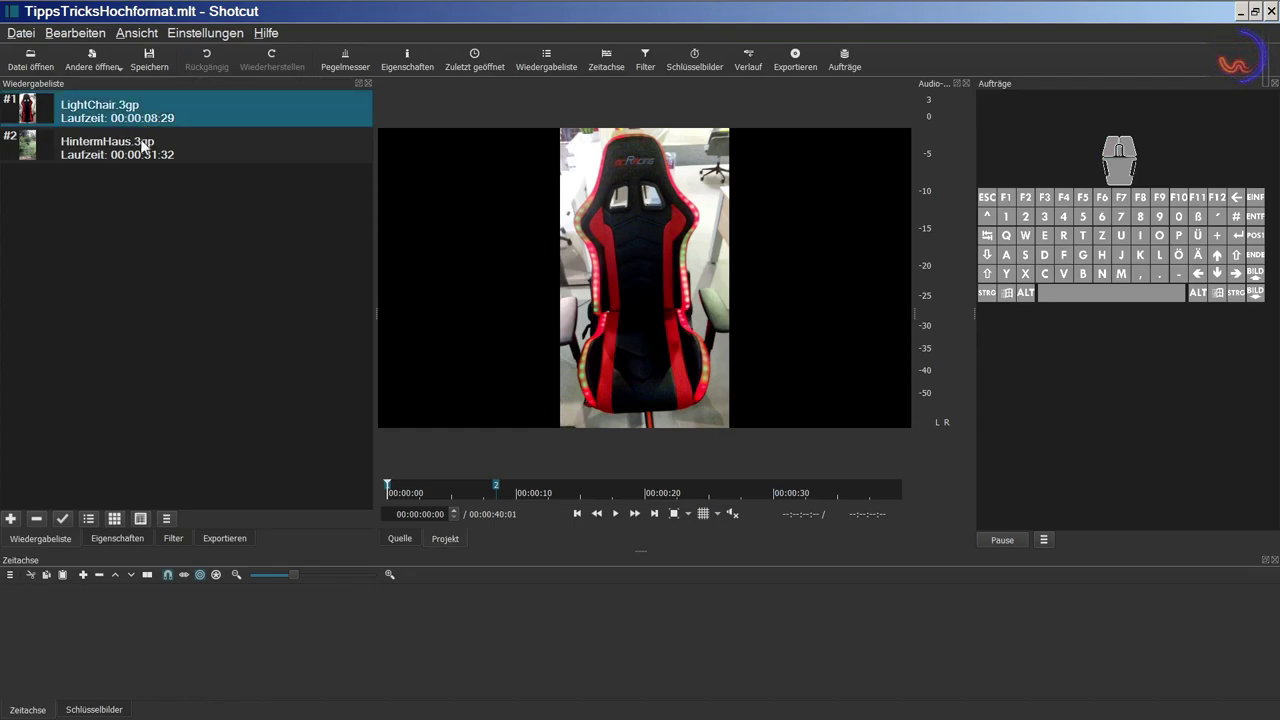
left_click(143, 147)
left_click(140, 118)
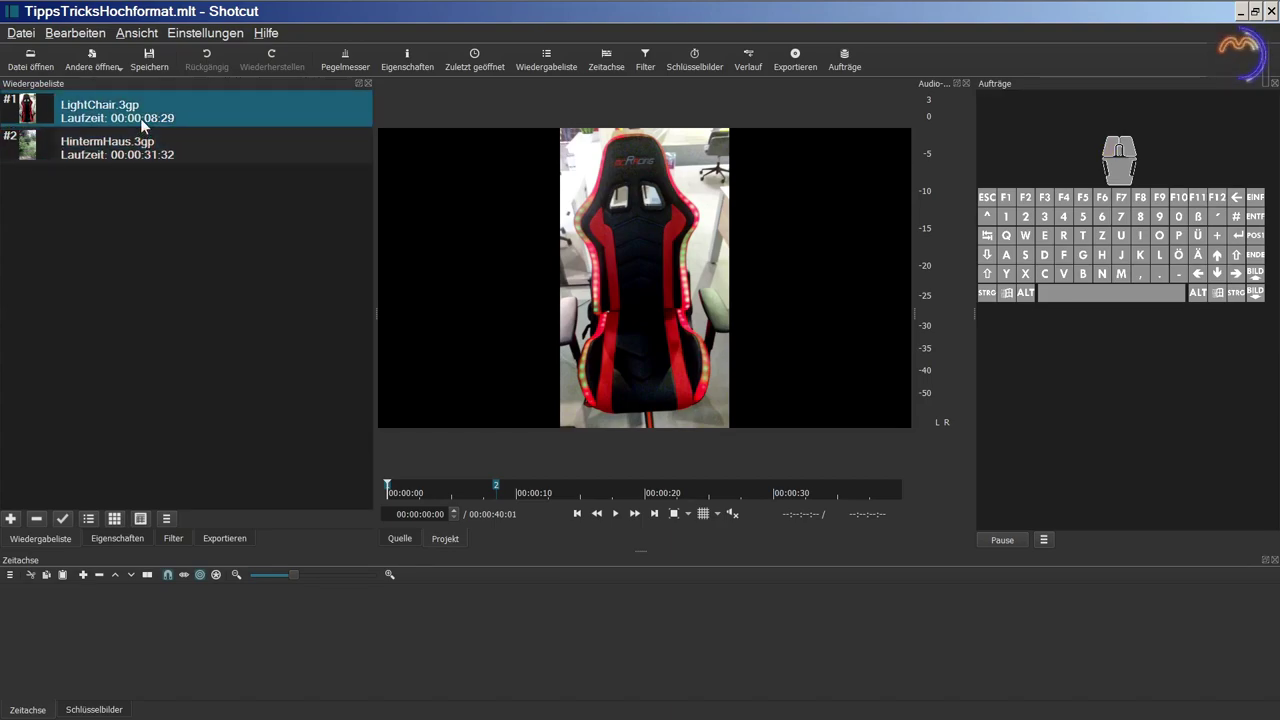
left_click(132, 540)
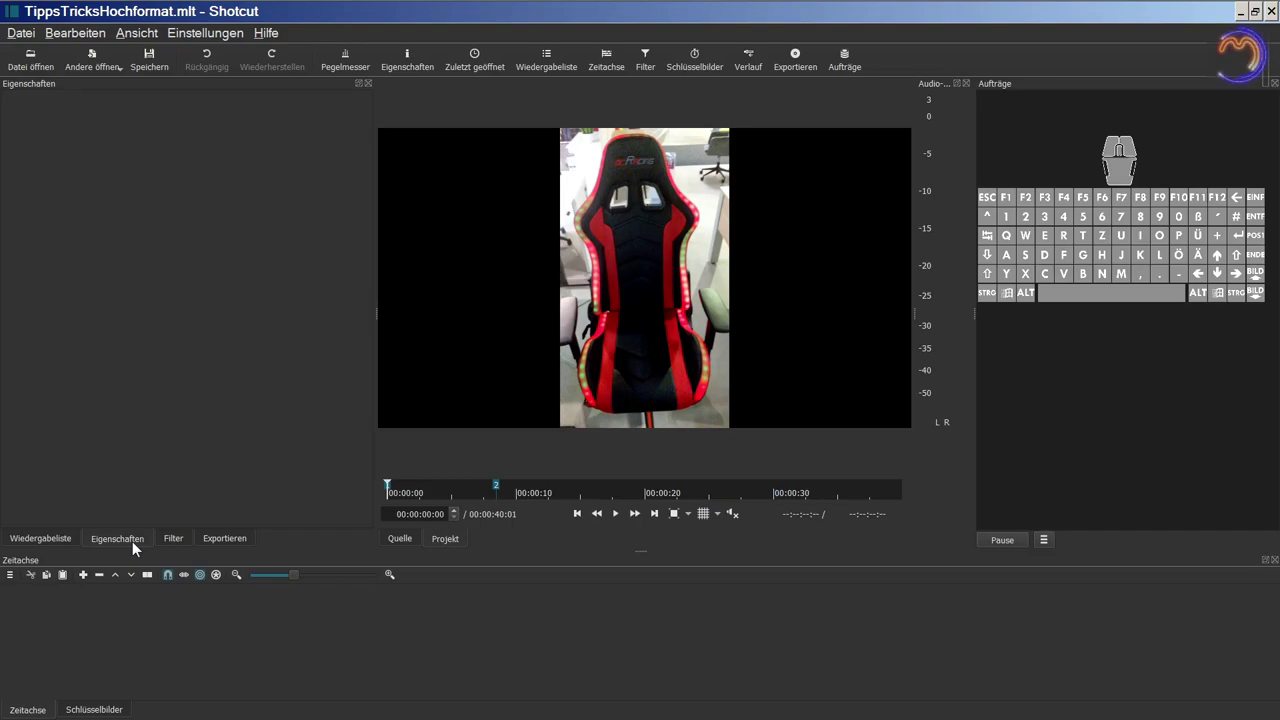
left_click(71, 538)
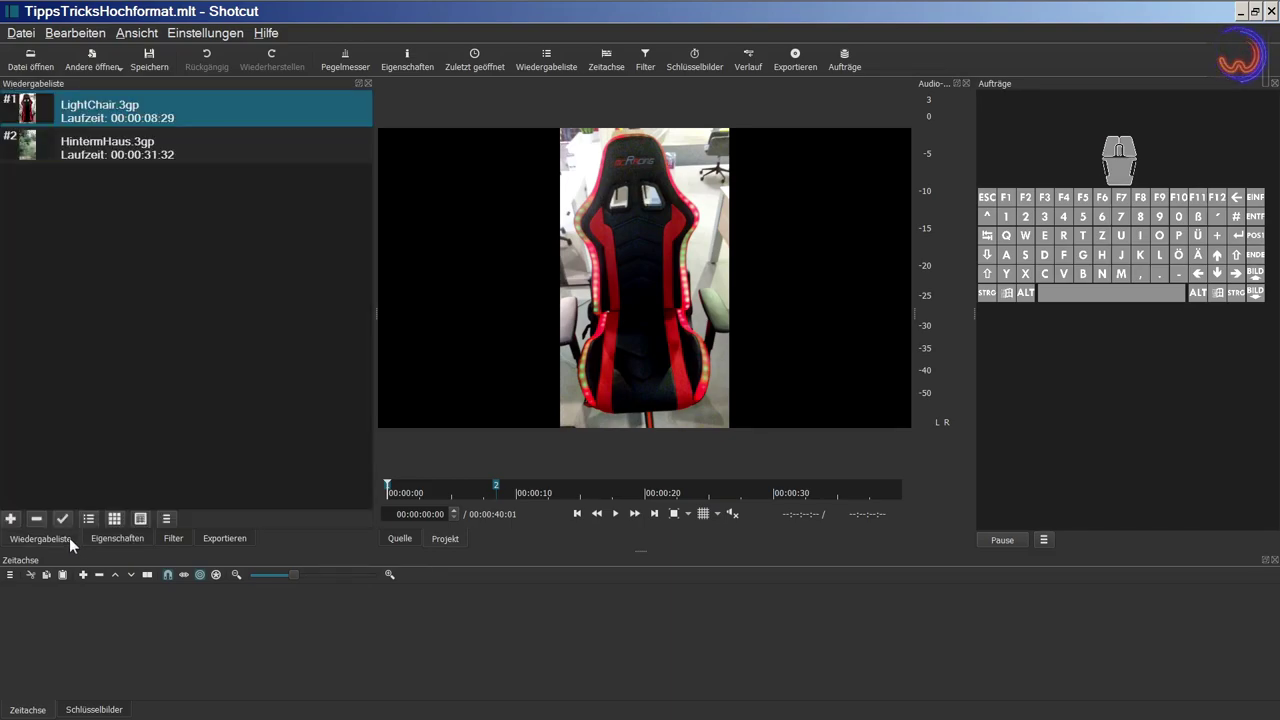
left_click_drag(112, 120, 138, 605)
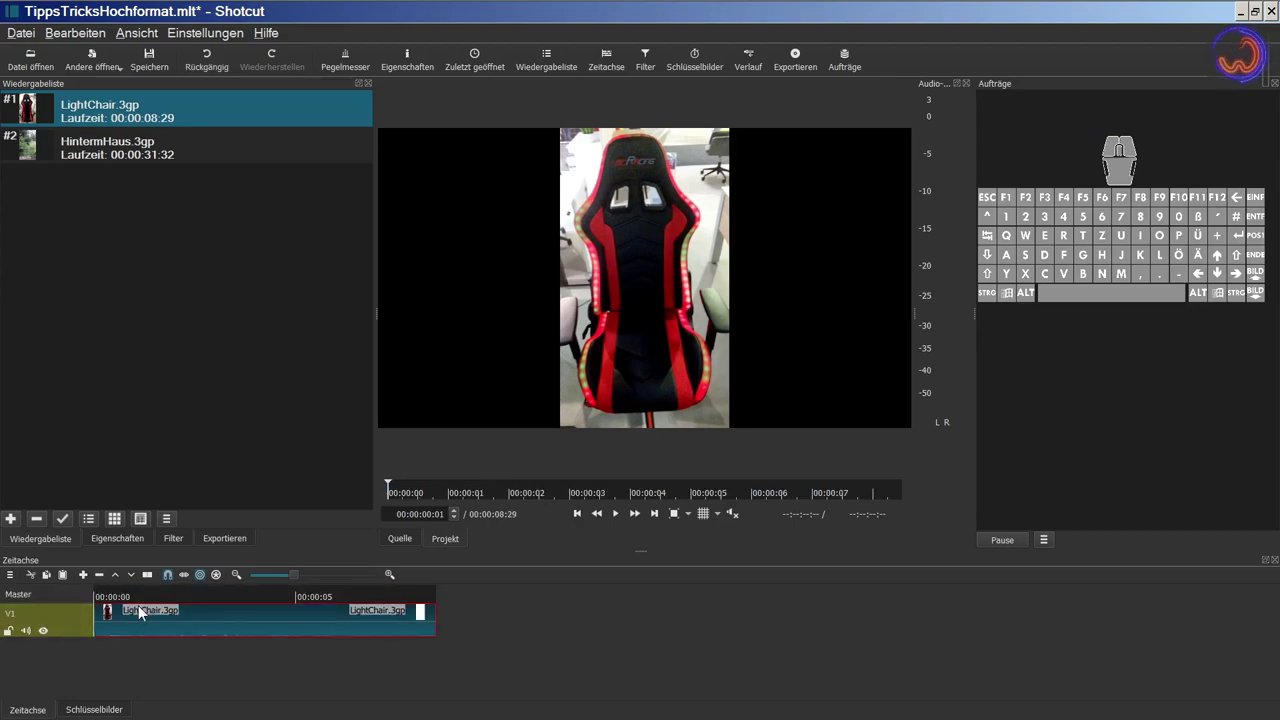
- Show the clip's video properties, compare them with the file information in SMPlayer, and close the player
left_click(124, 539)
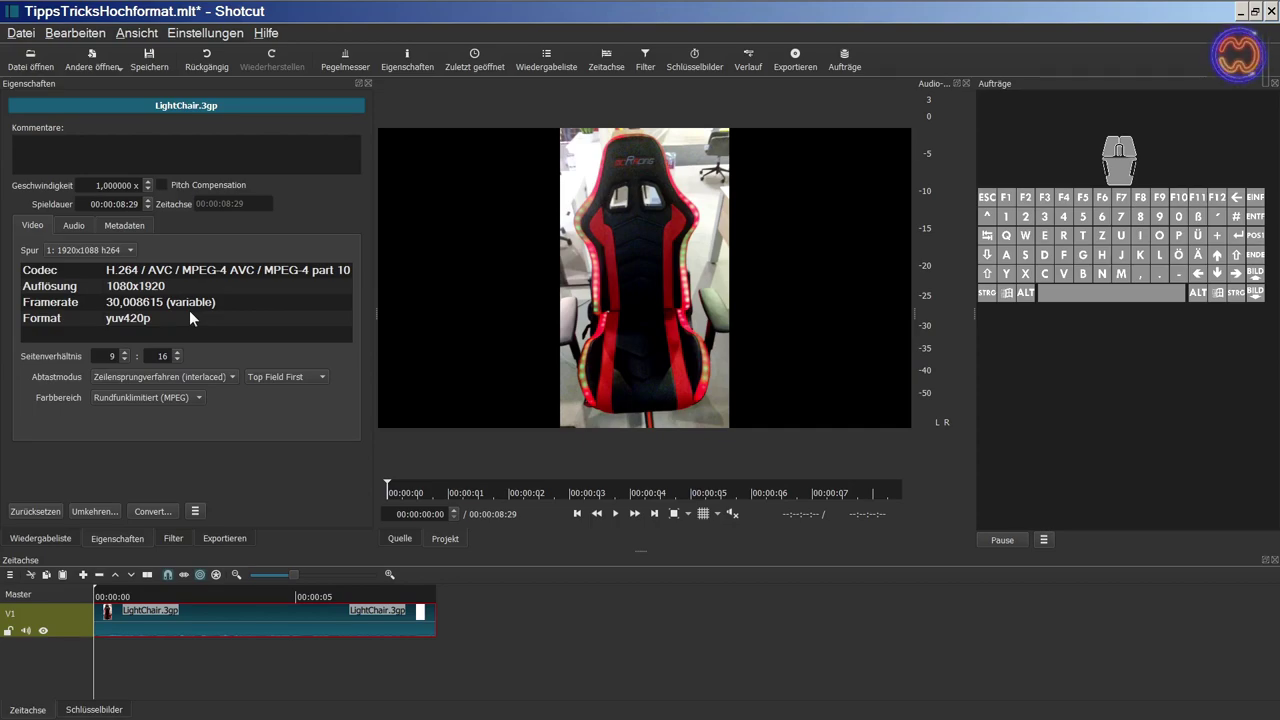
key("alt+Tab")
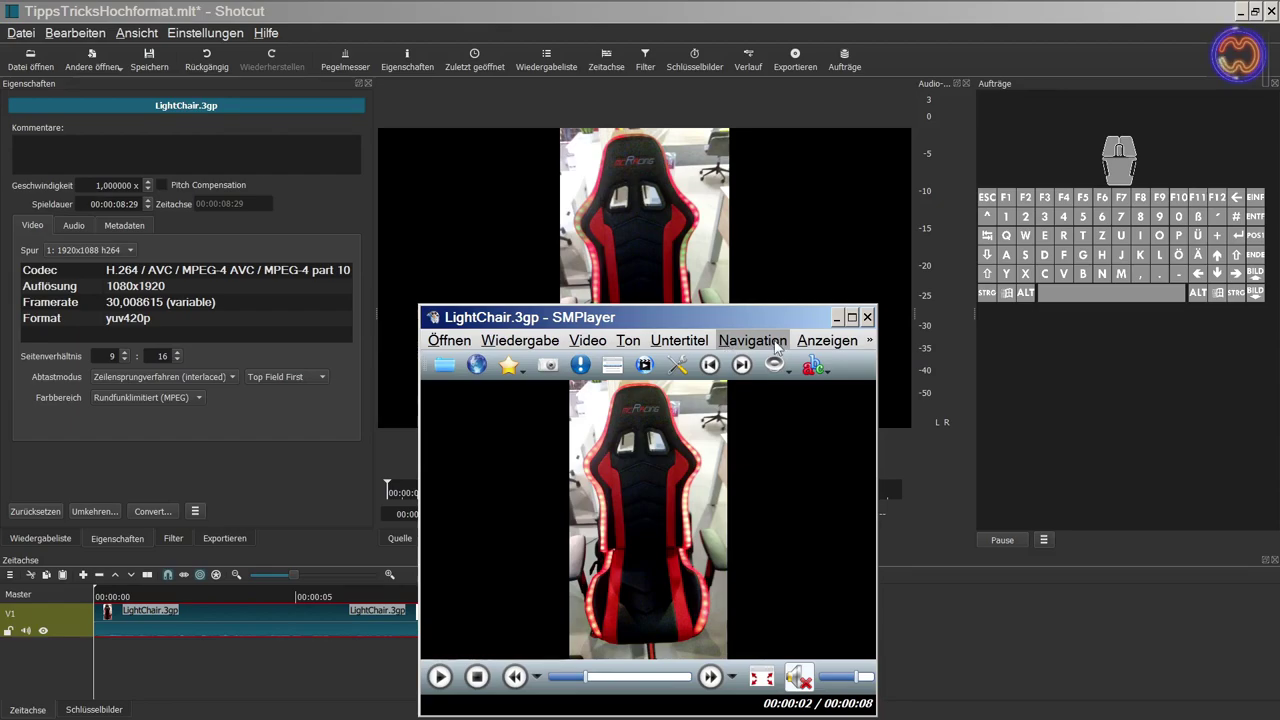
left_click(834, 348)
left_click(838, 362)
left_click_drag(810, 340, 835, 89)
left_click_drag(914, 222, 918, 279)
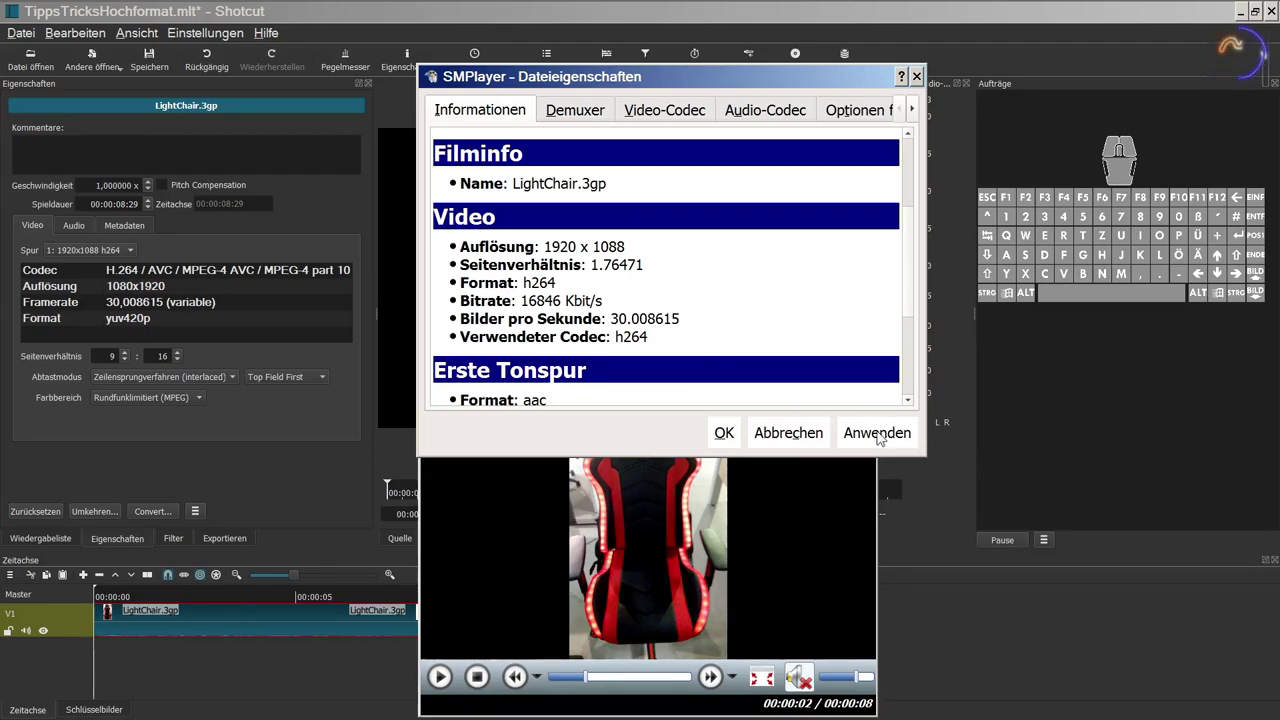
left_click(818, 438)
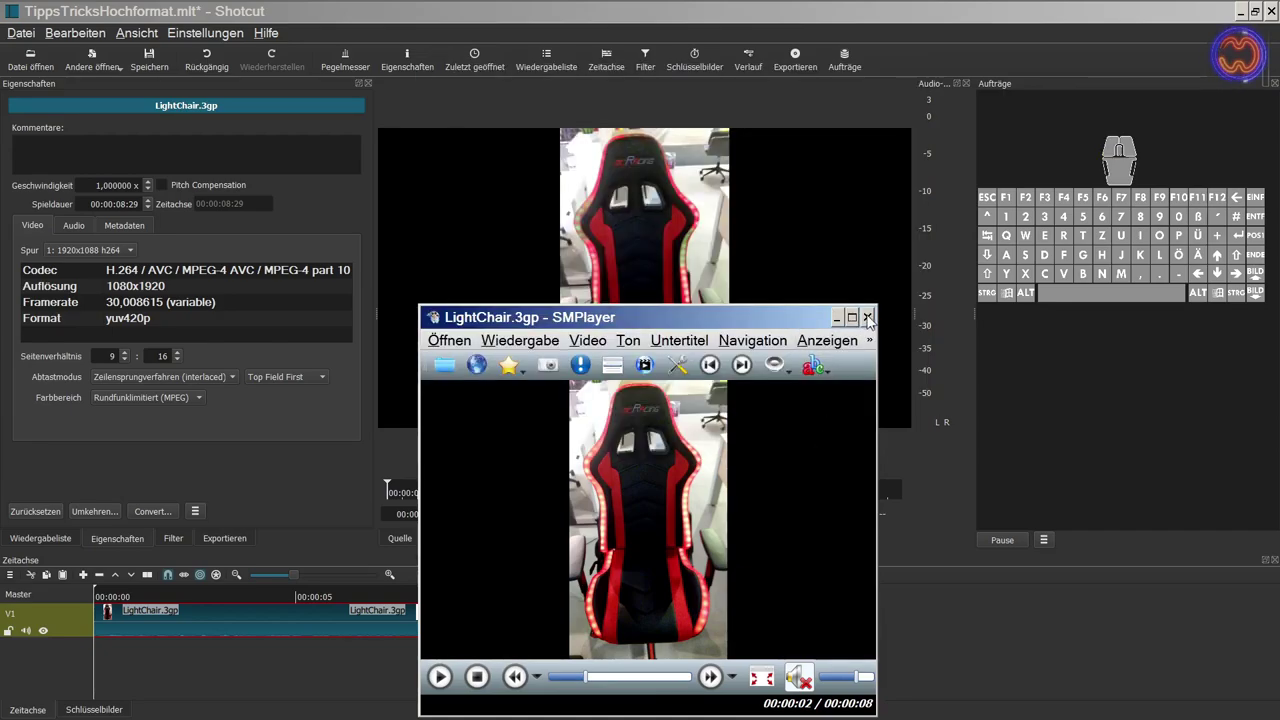
left_click(867, 318)
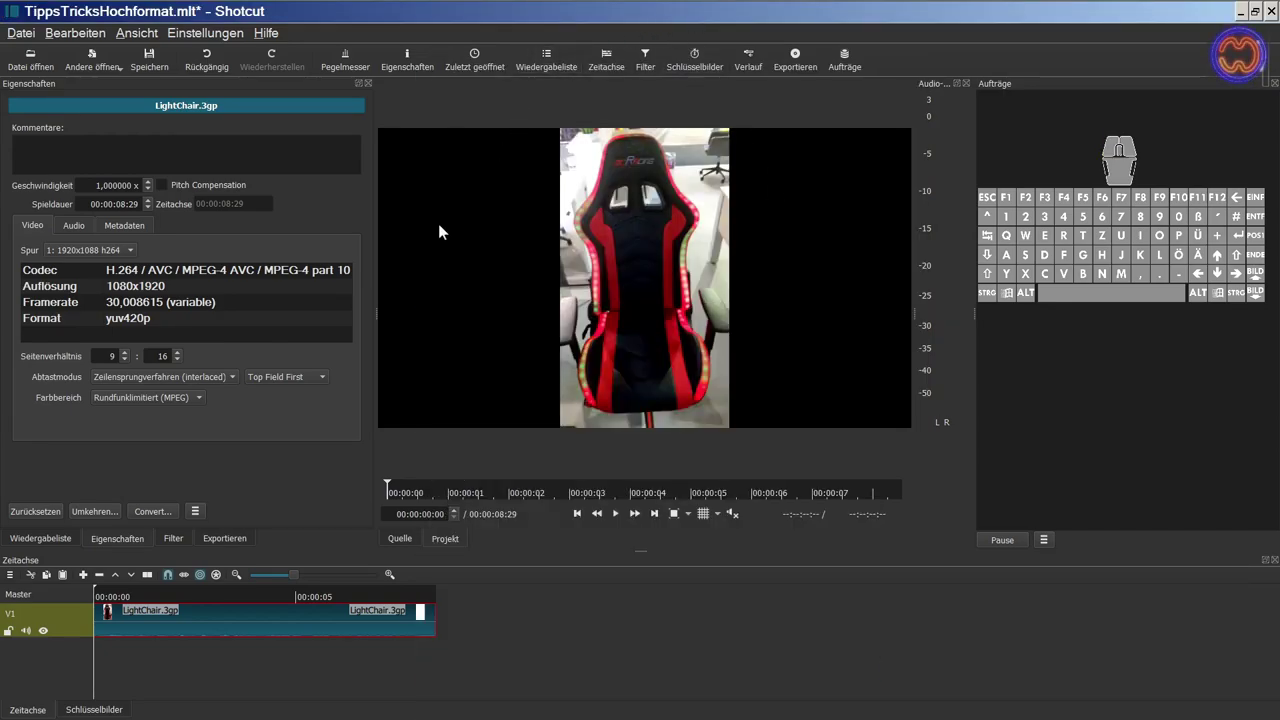
- Examine the audio and video properties of the LightChair.3gp clip on the timeline
left_click(76, 225)
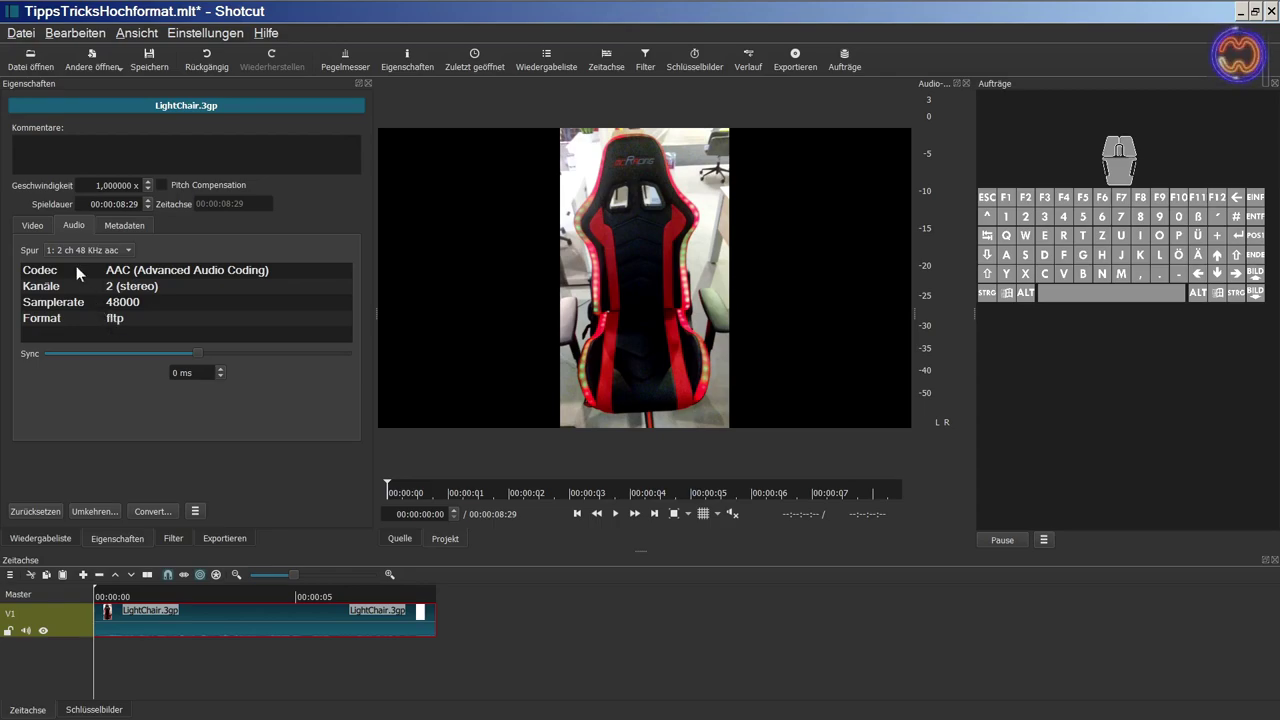
left_click(33, 226)
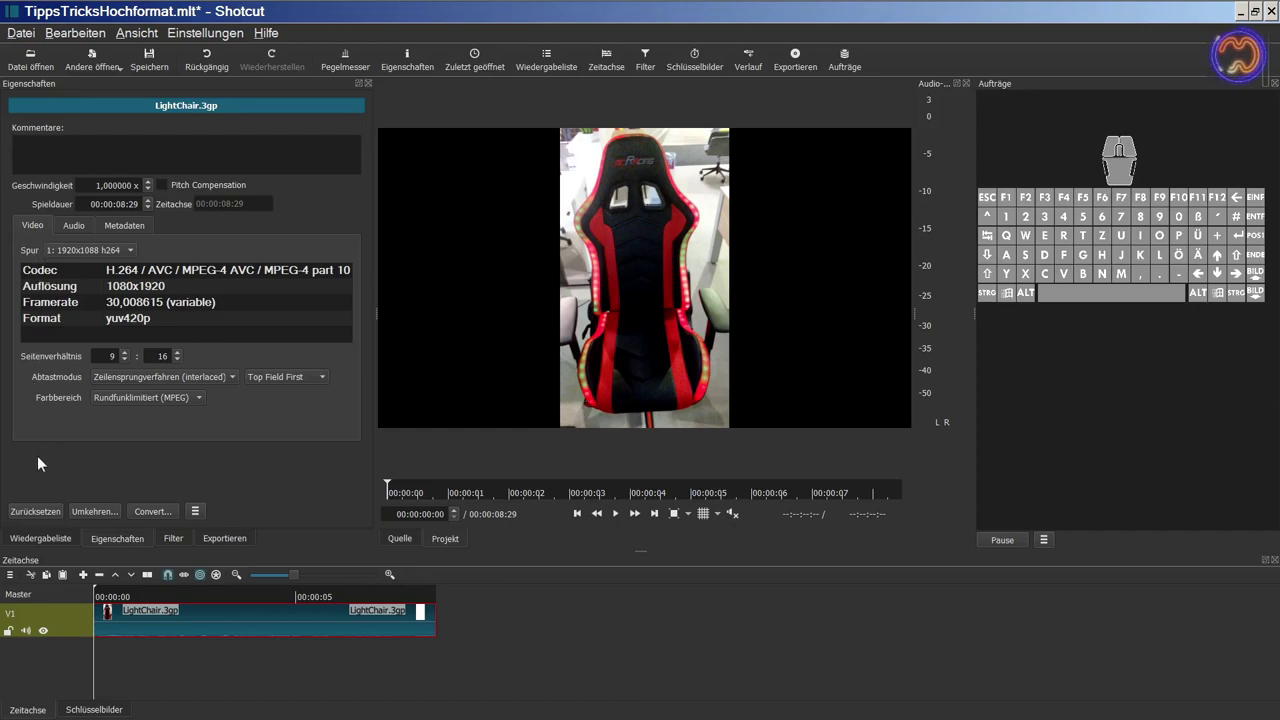
left_click(38, 538)
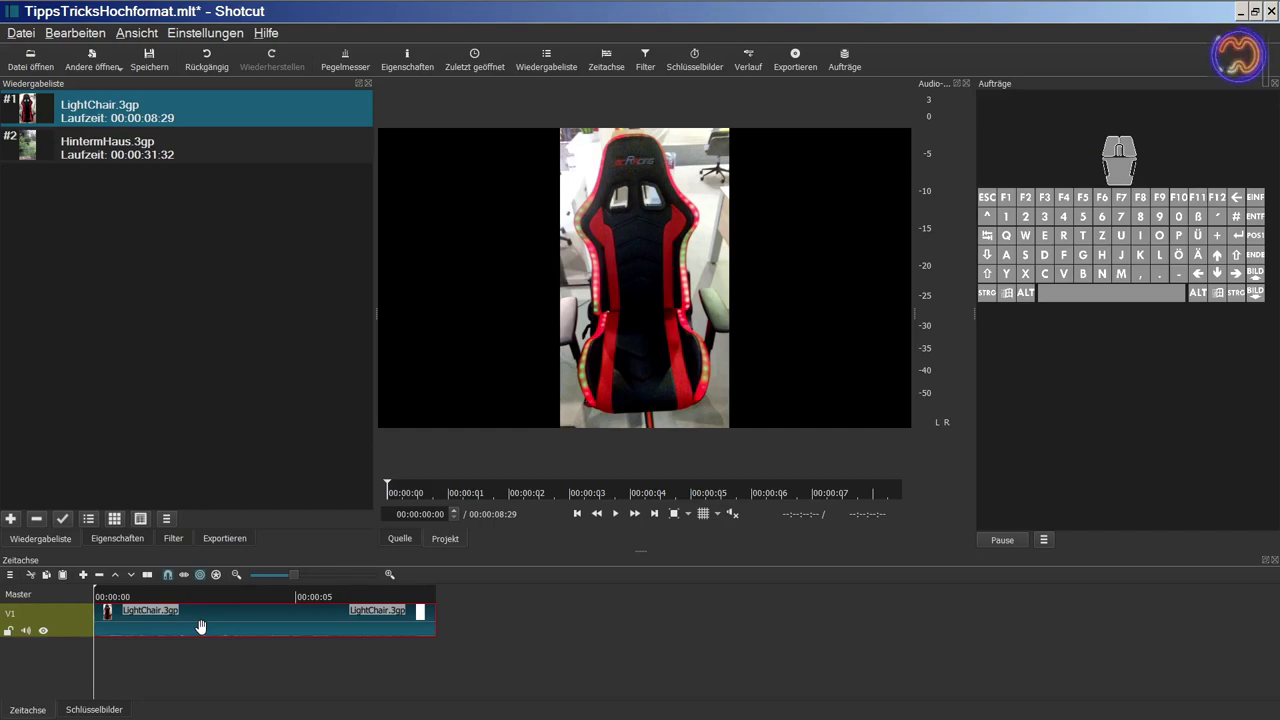
left_click(124, 539)
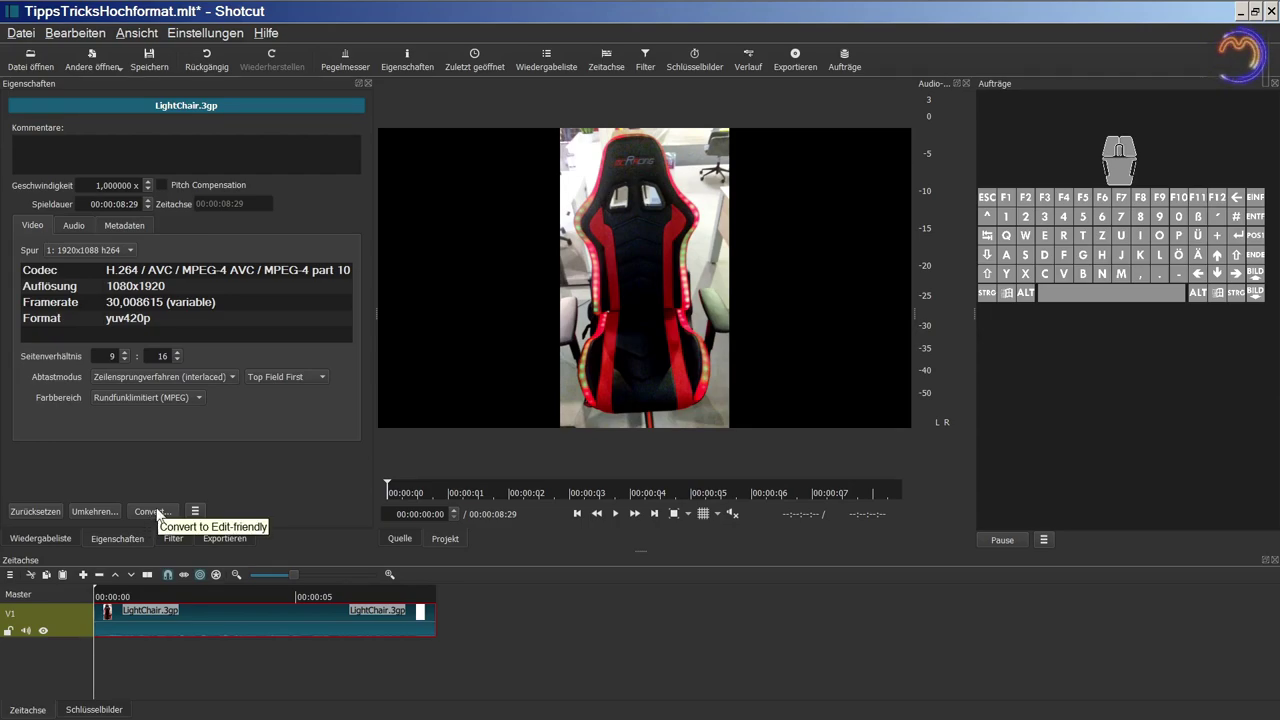
- Convert the clip to the edit-friendly ProRes/ALAC MOV format, saving it as LightChair - Konvertiert.mov in the Hochformat folder
left_click(156, 512)
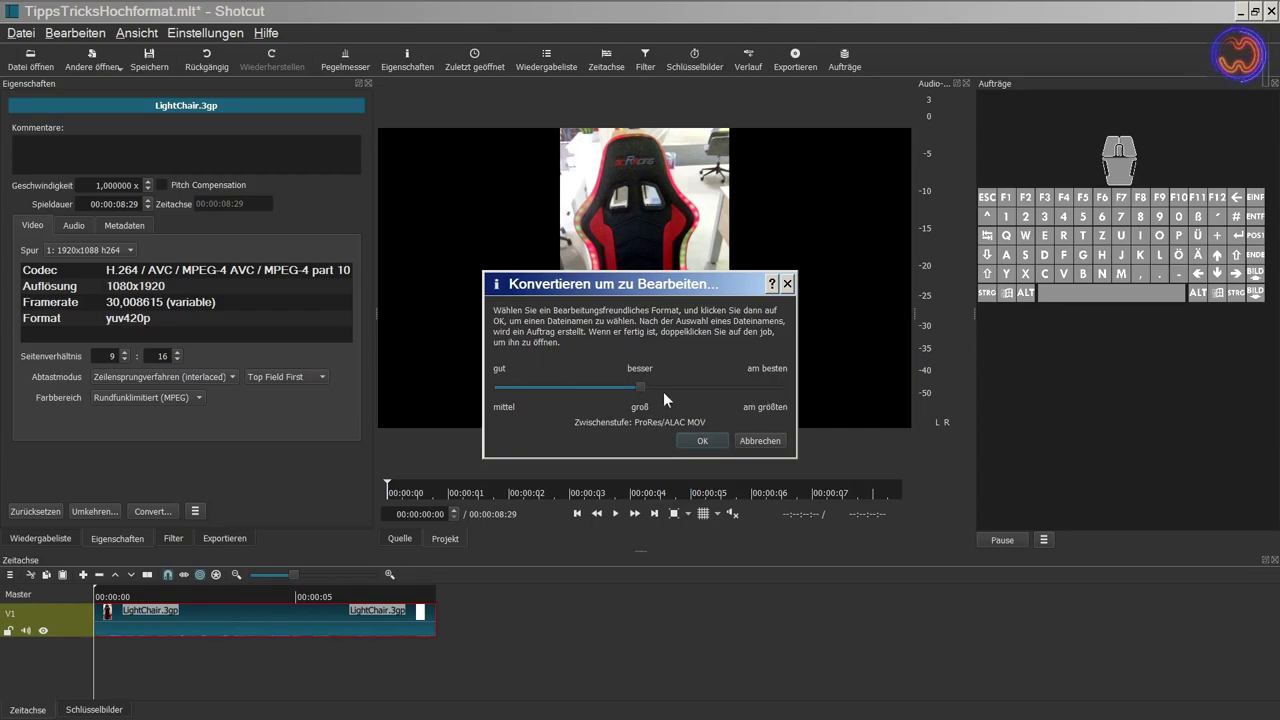
left_click_drag(642, 386, 790, 385)
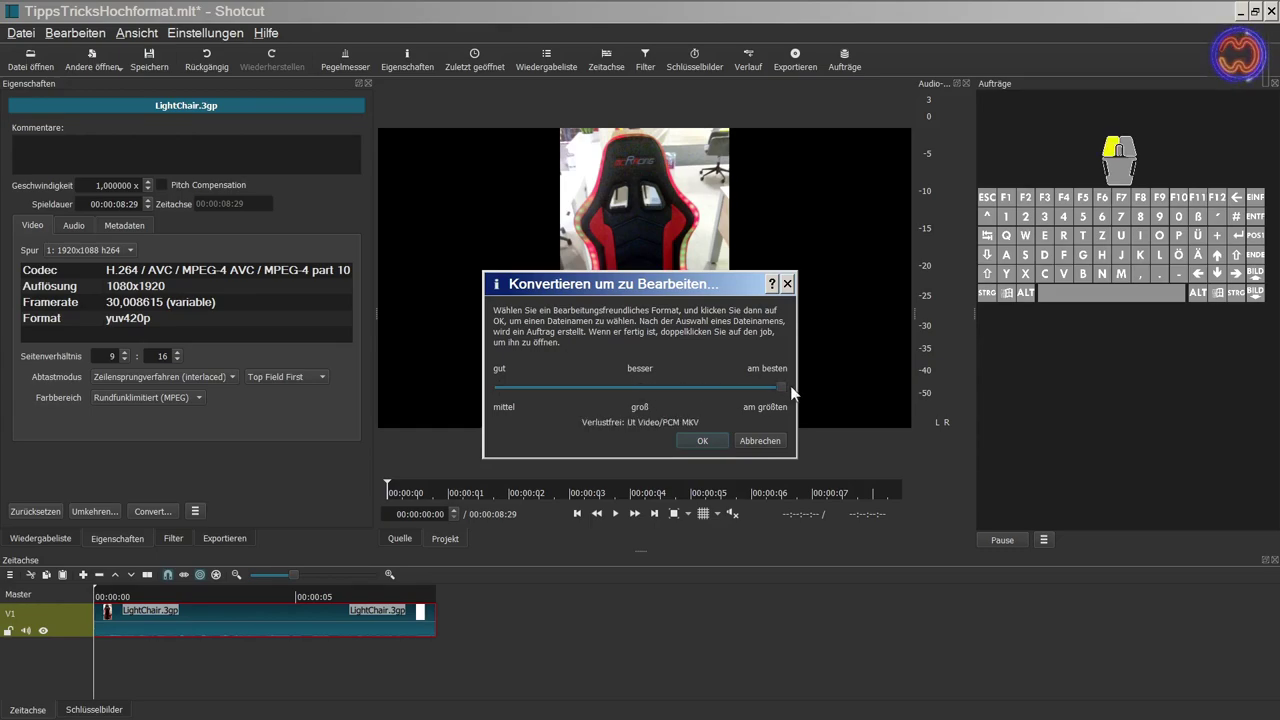
left_click_drag(790, 385, 514, 390)
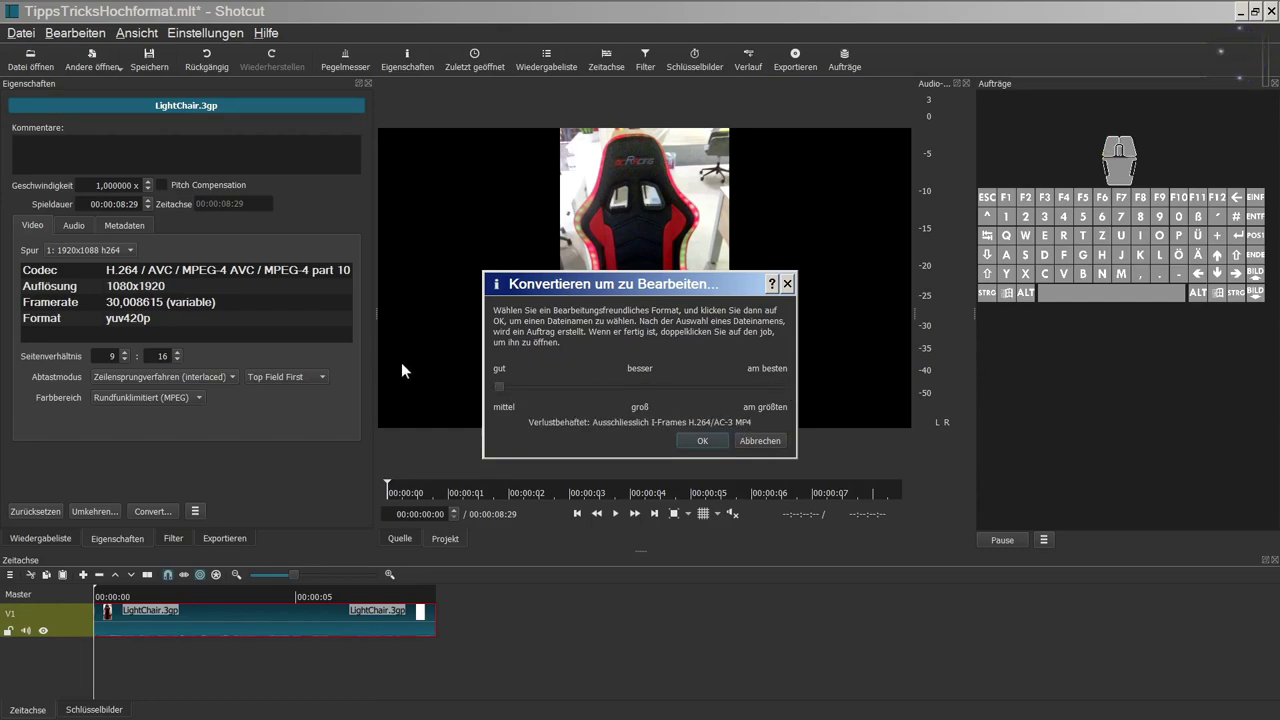
left_click_drag(497, 385, 612, 383)
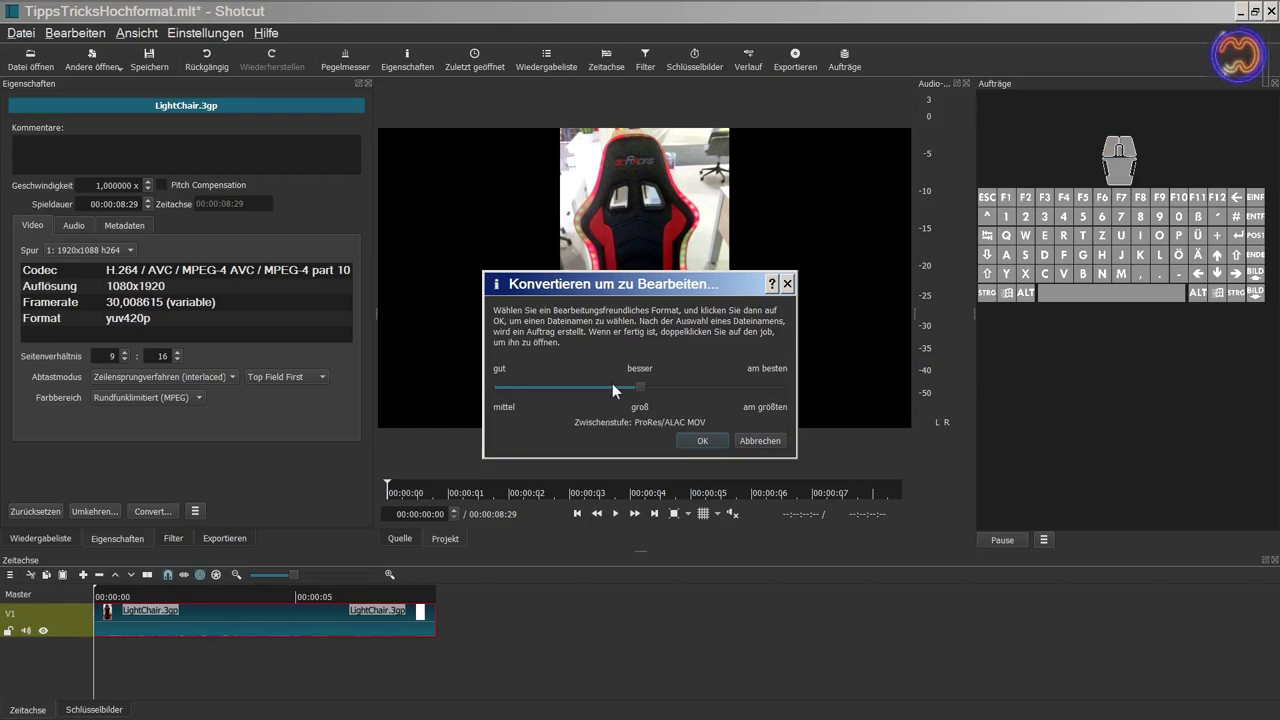
left_click(699, 441)
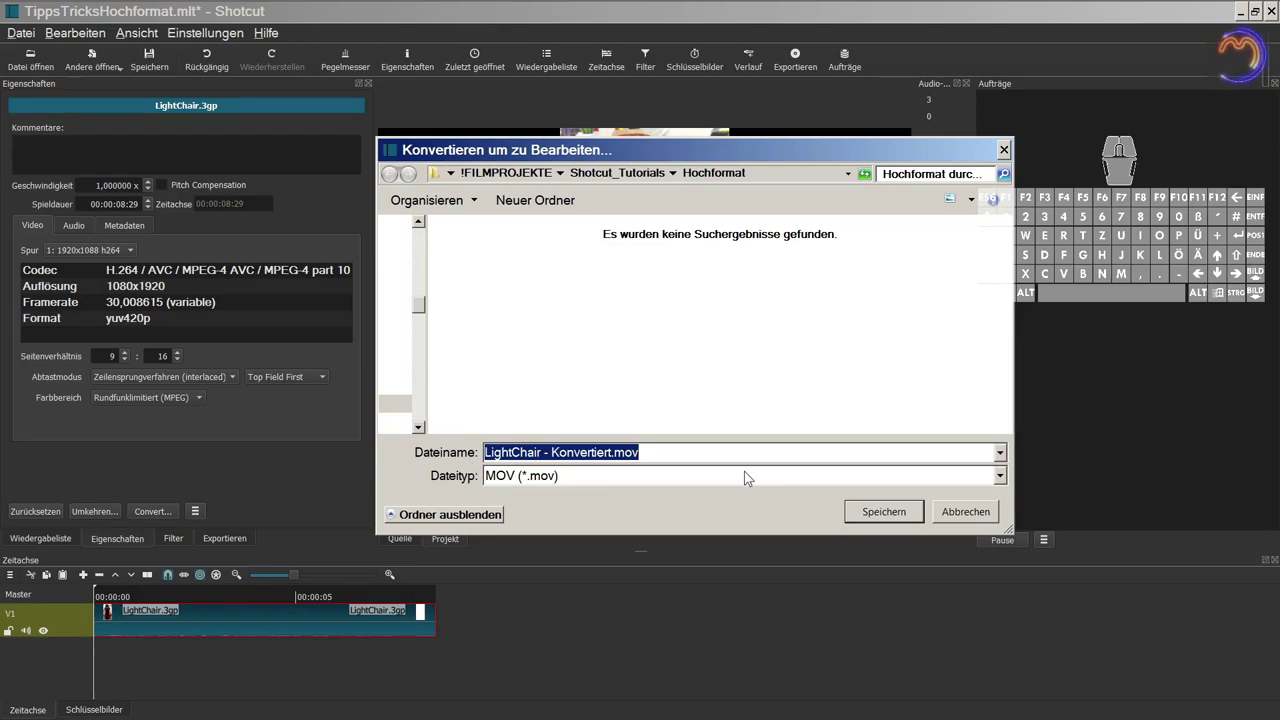
left_click(884, 513)
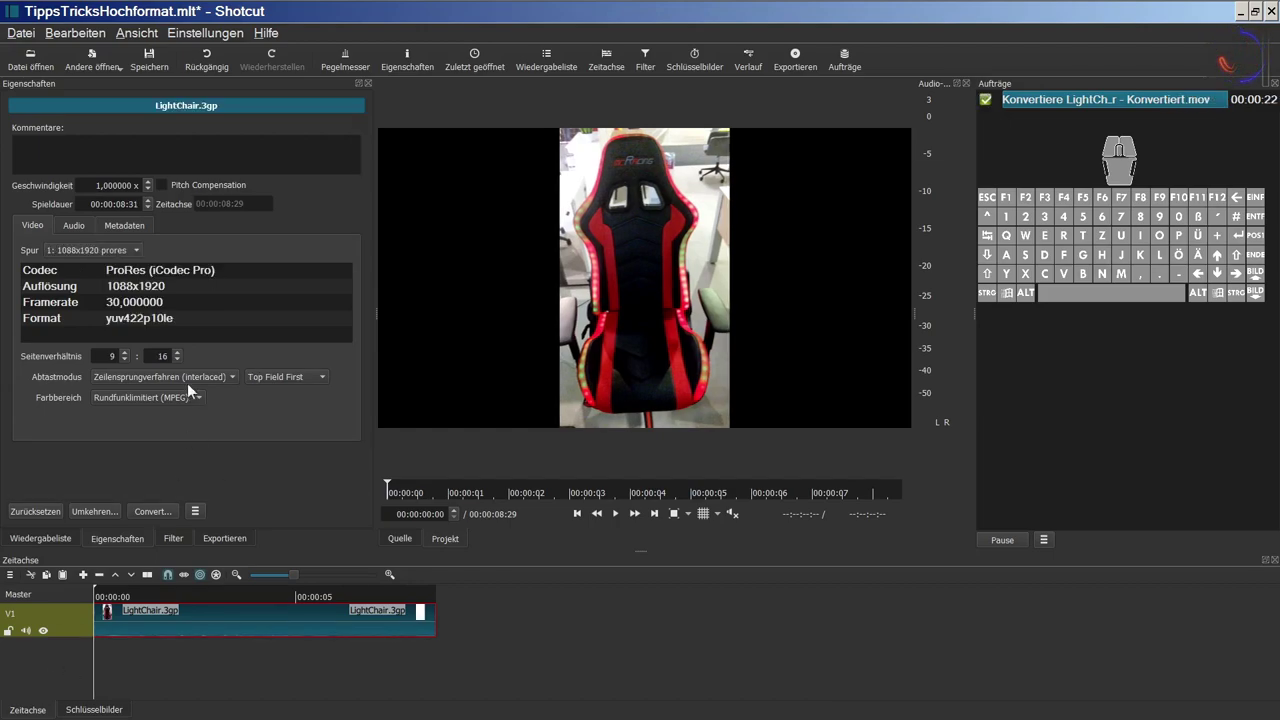
- Place the converted LightChair - Konvertiert.mov clip from the playlist on the timeline
left_click(38, 538)
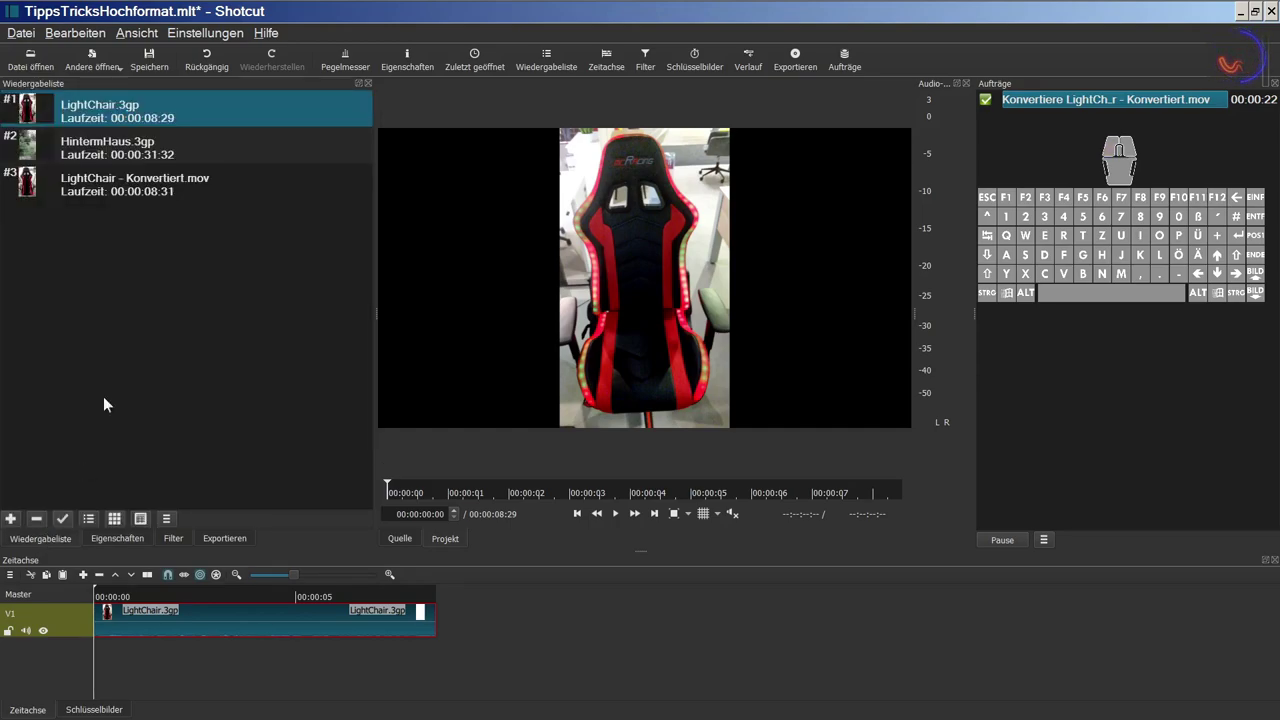
left_click(129, 187)
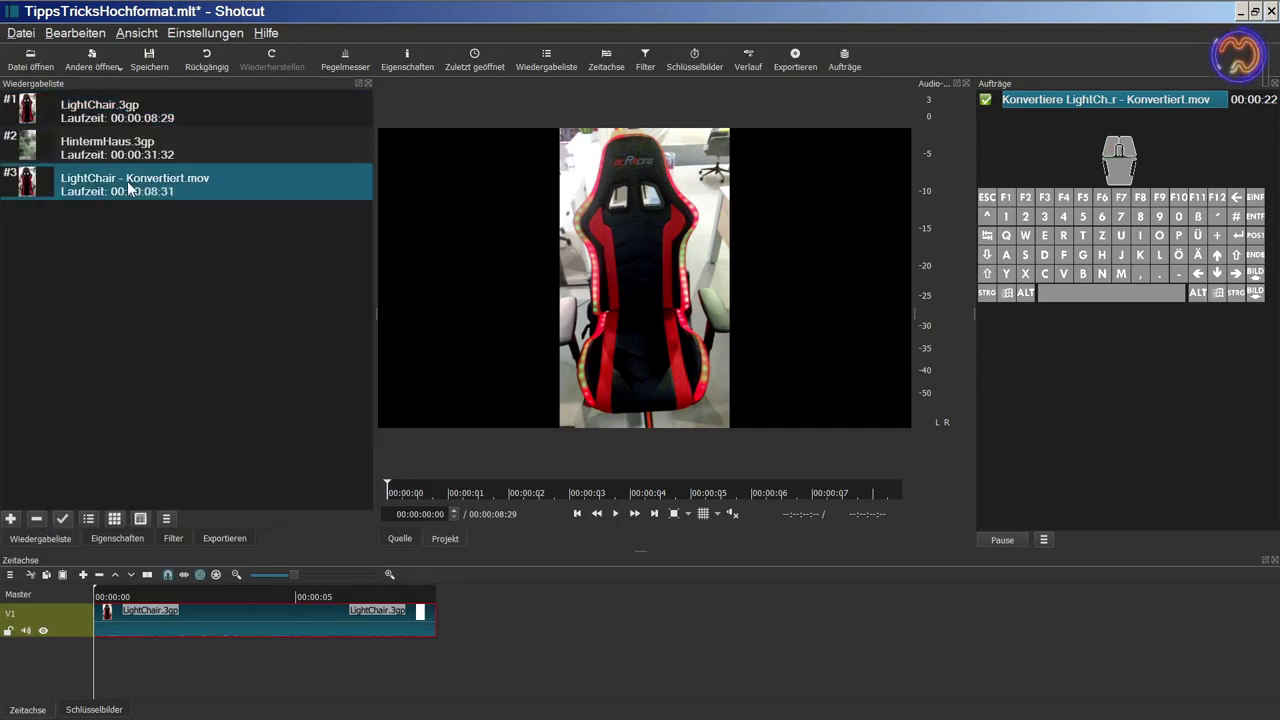
left_click_drag(129, 187, 167, 629)
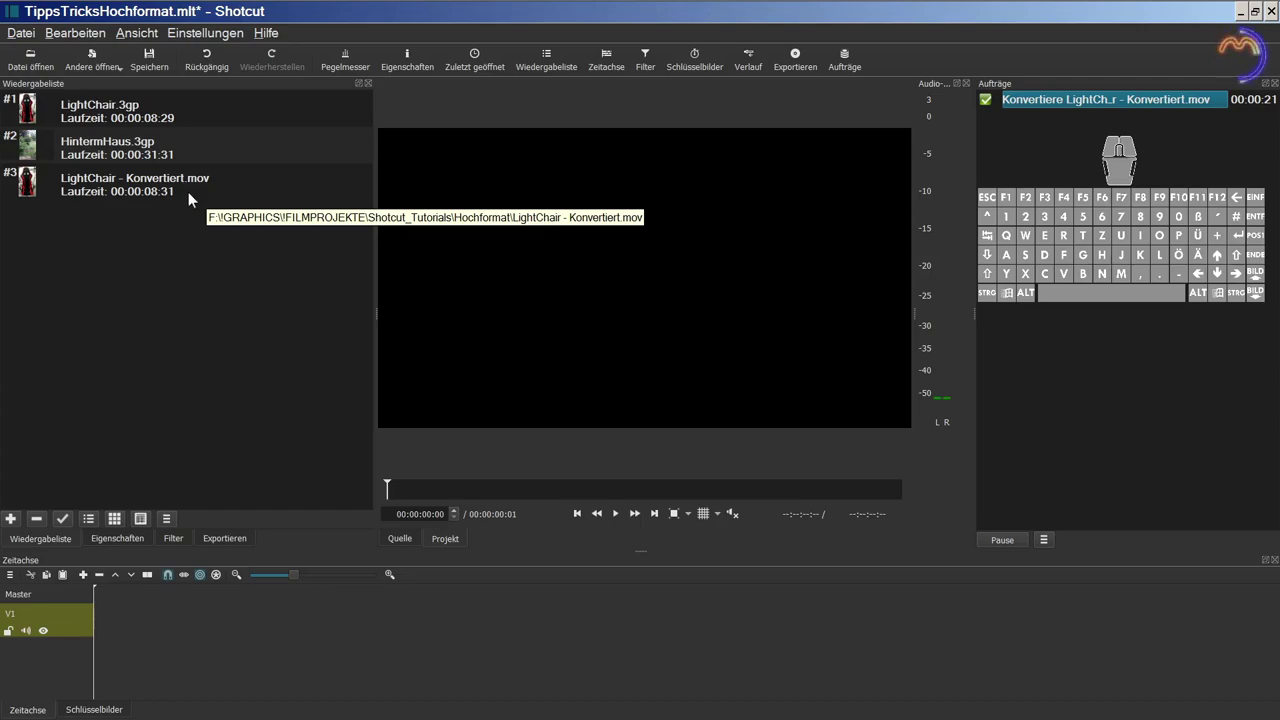
left_click(176, 118)
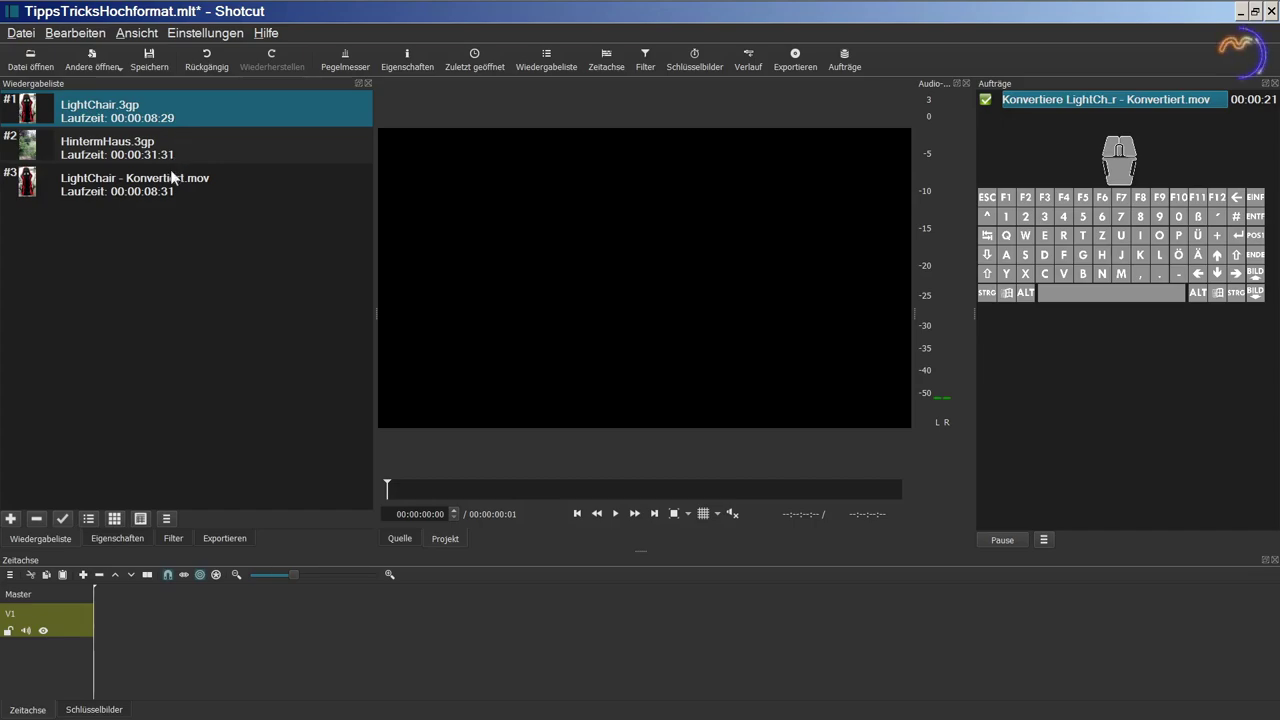
left_click(170, 186)
left_click(196, 118)
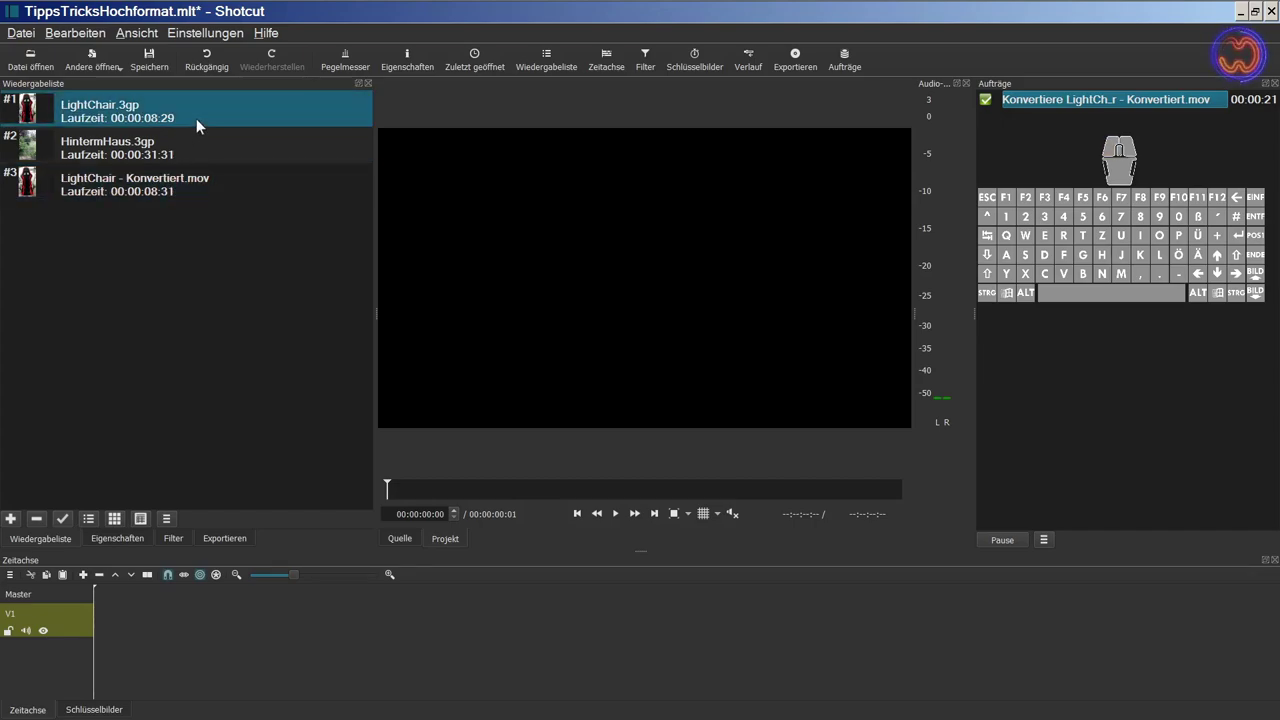
left_click(188, 185)
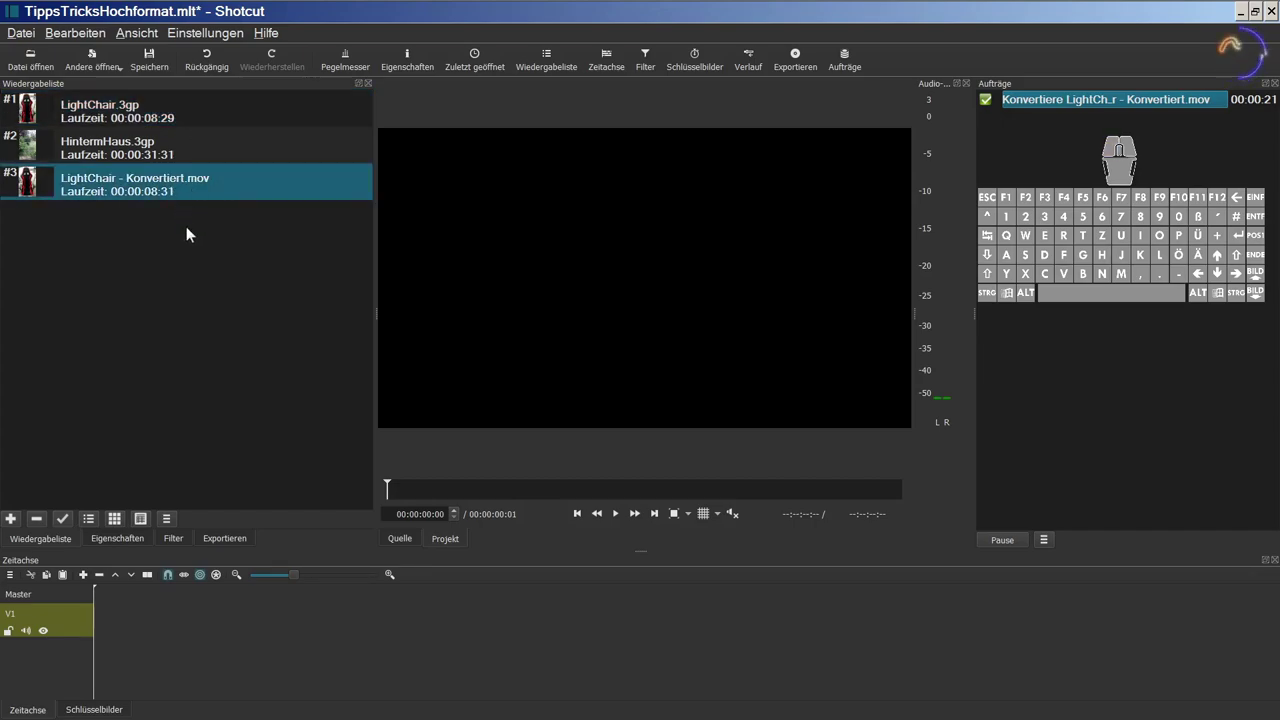
left_click(186, 226)
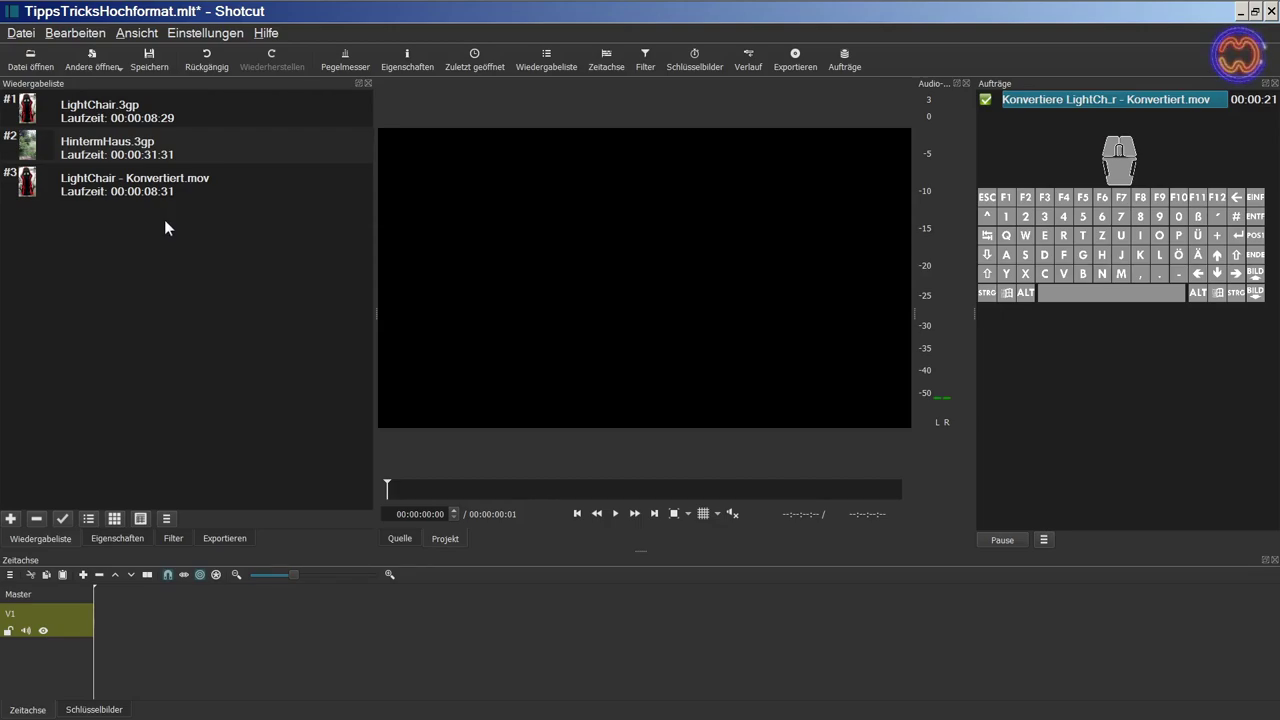
- Open LightChair.3gp in the source player, trim it to about 00:00:03:01 through 00:00:05:14, and show its properties
left_click_drag(135, 117, 667, 277)
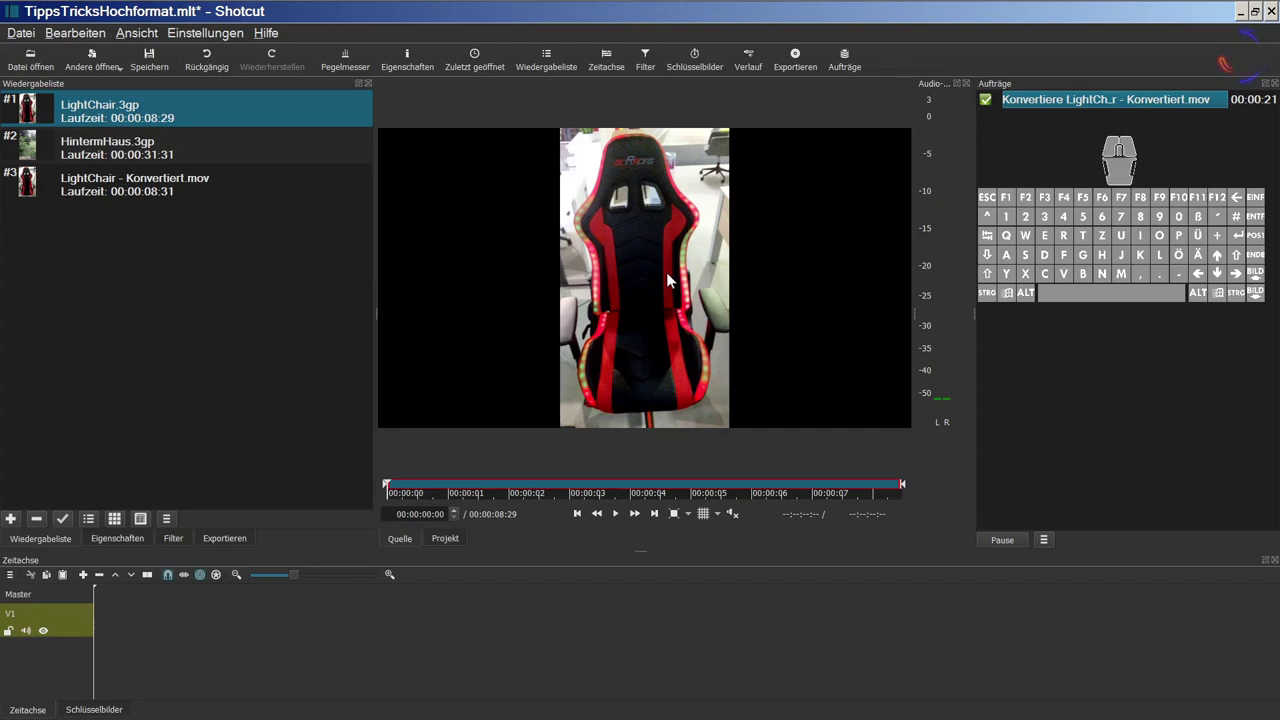
left_click_drag(387, 485, 571, 482)
left_click_drag(904, 483, 705, 484)
left_click(132, 537)
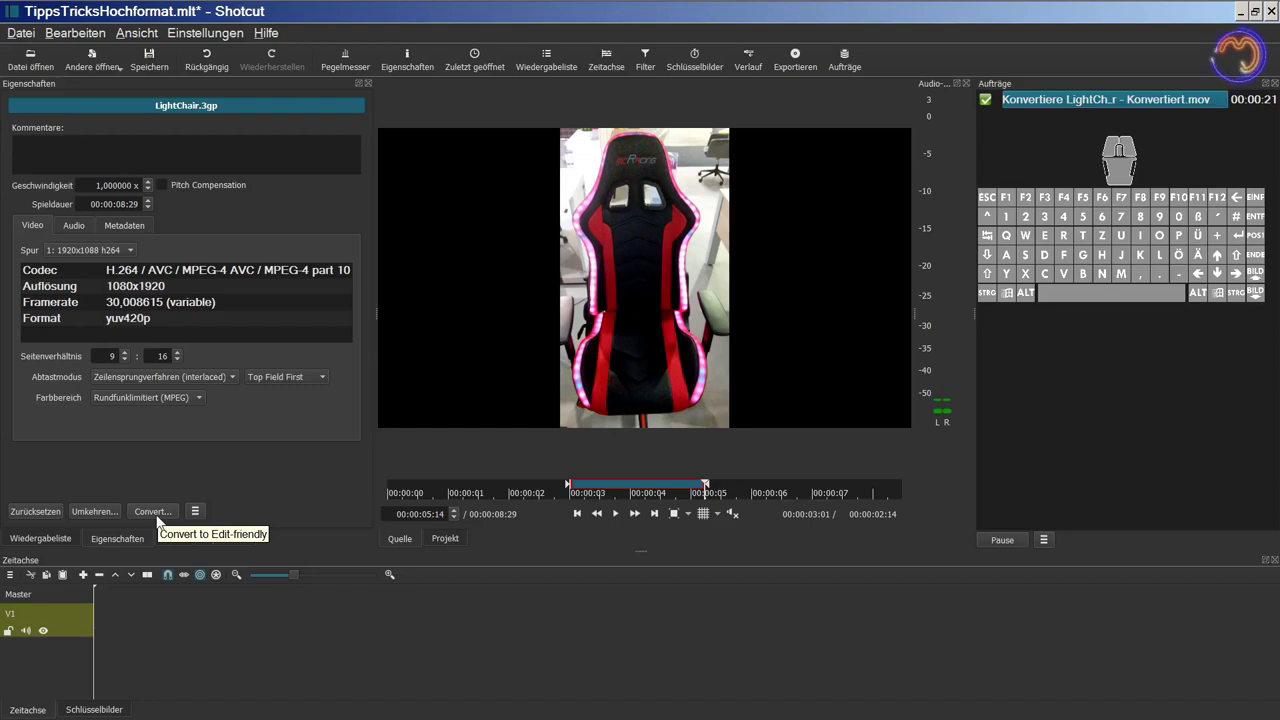
- Reset the in and out points of LightChair.3gp to span the whole clip
left_click_drag(568, 482, 386, 484)
left_click_drag(711, 484, 918, 485)
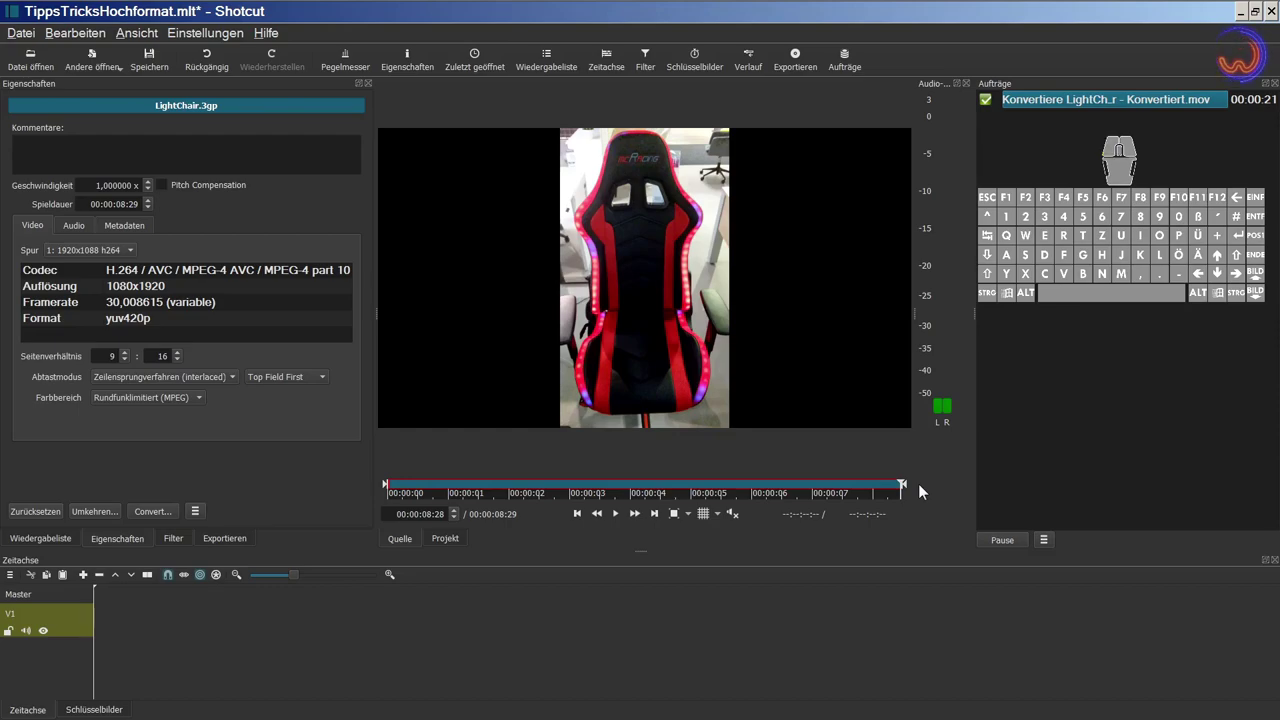
- Add LightChair - Konvertiert.mov to the start of track V1 and move the playhead to about 00:00:02:47
left_click(61, 540)
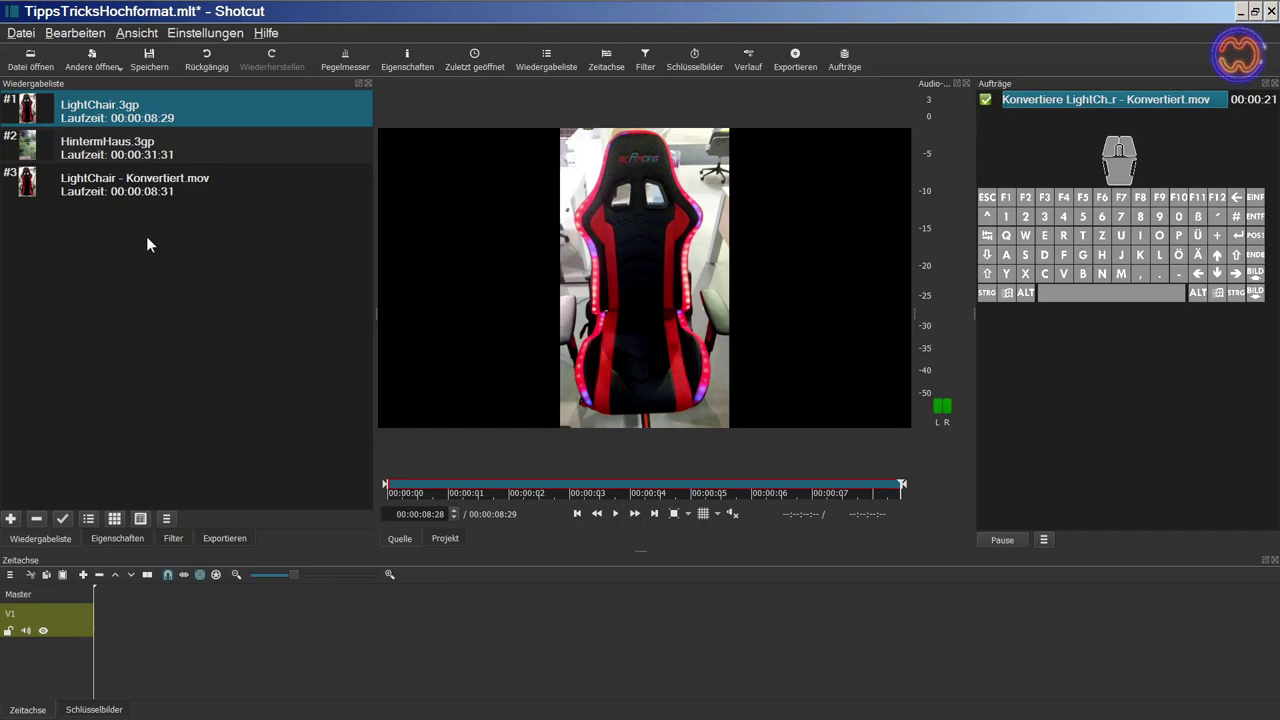
left_click_drag(156, 190, 95, 623)
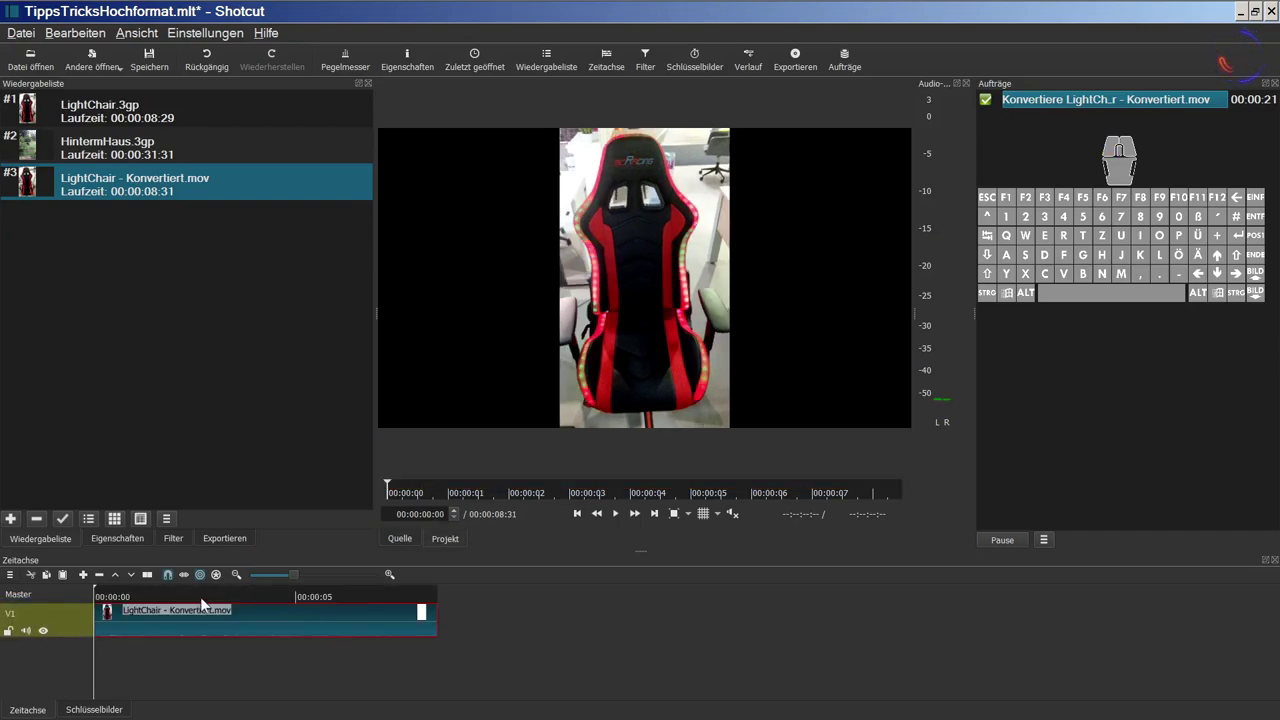
left_click(206, 596)
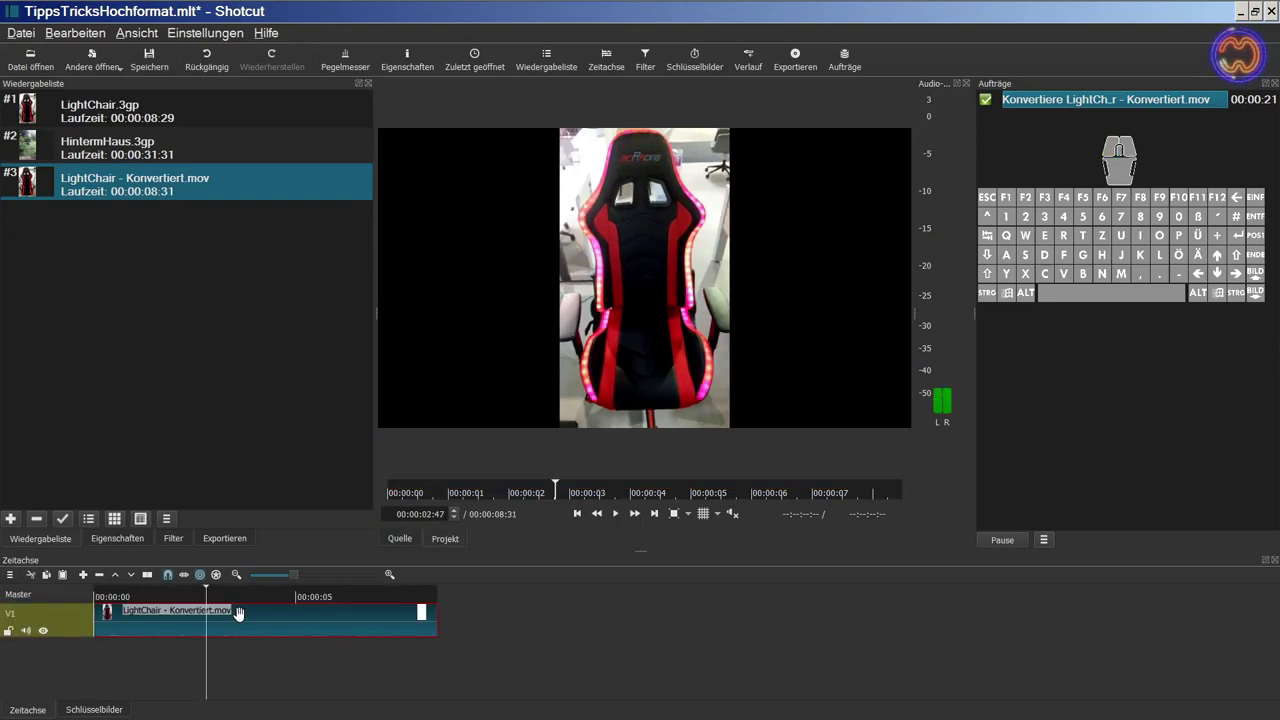
- Examine the video and audio properties of the LightChair - Konvertiert.mov clip on the timeline
left_click(124, 537)
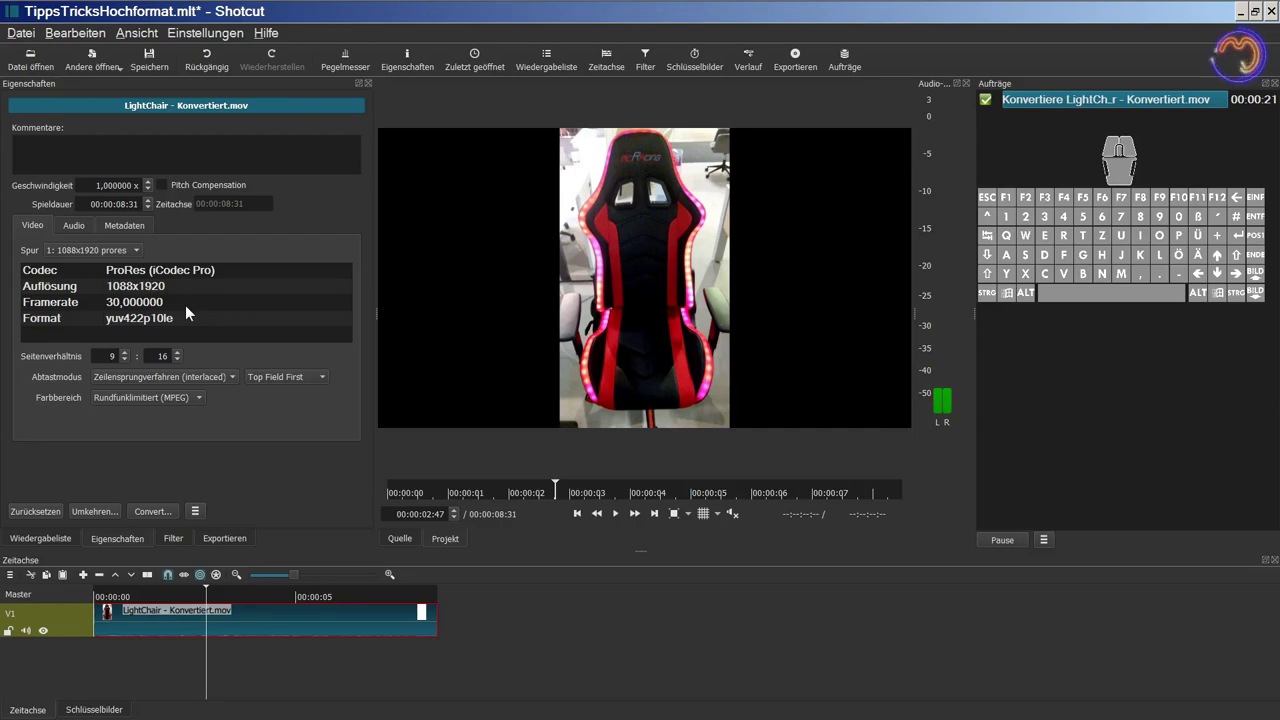
left_click(85, 224)
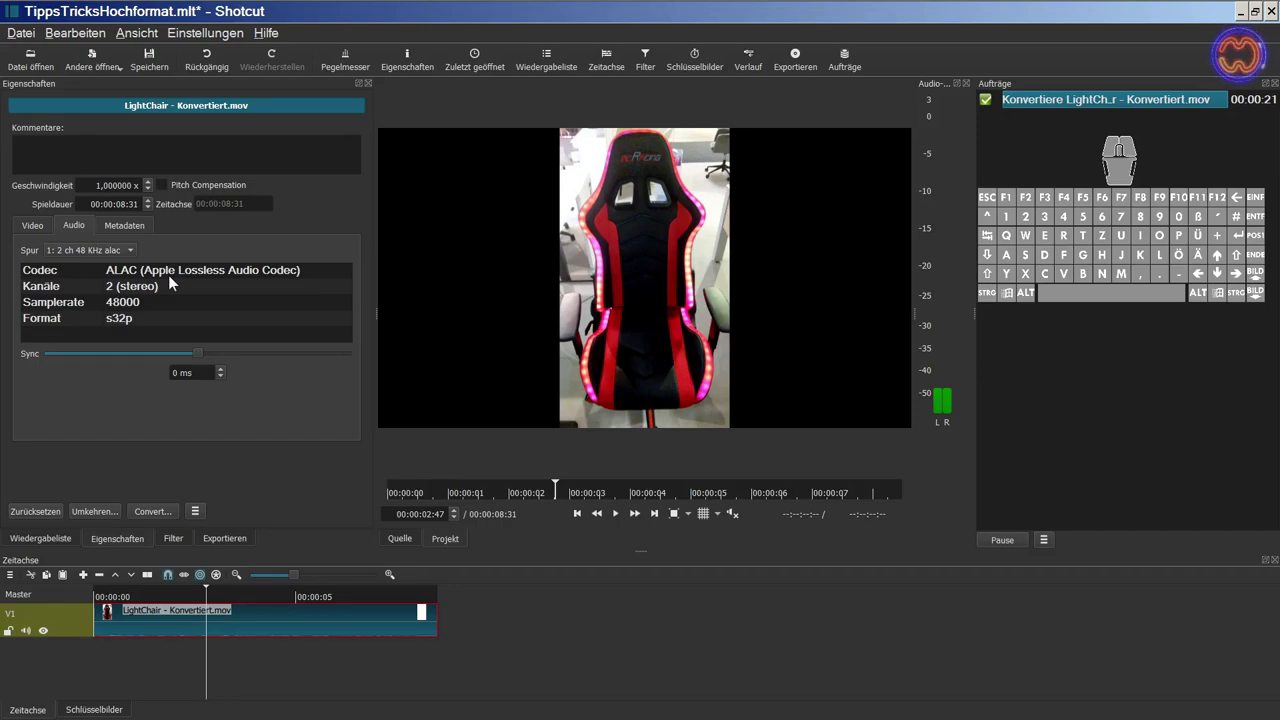
left_click(38, 228)
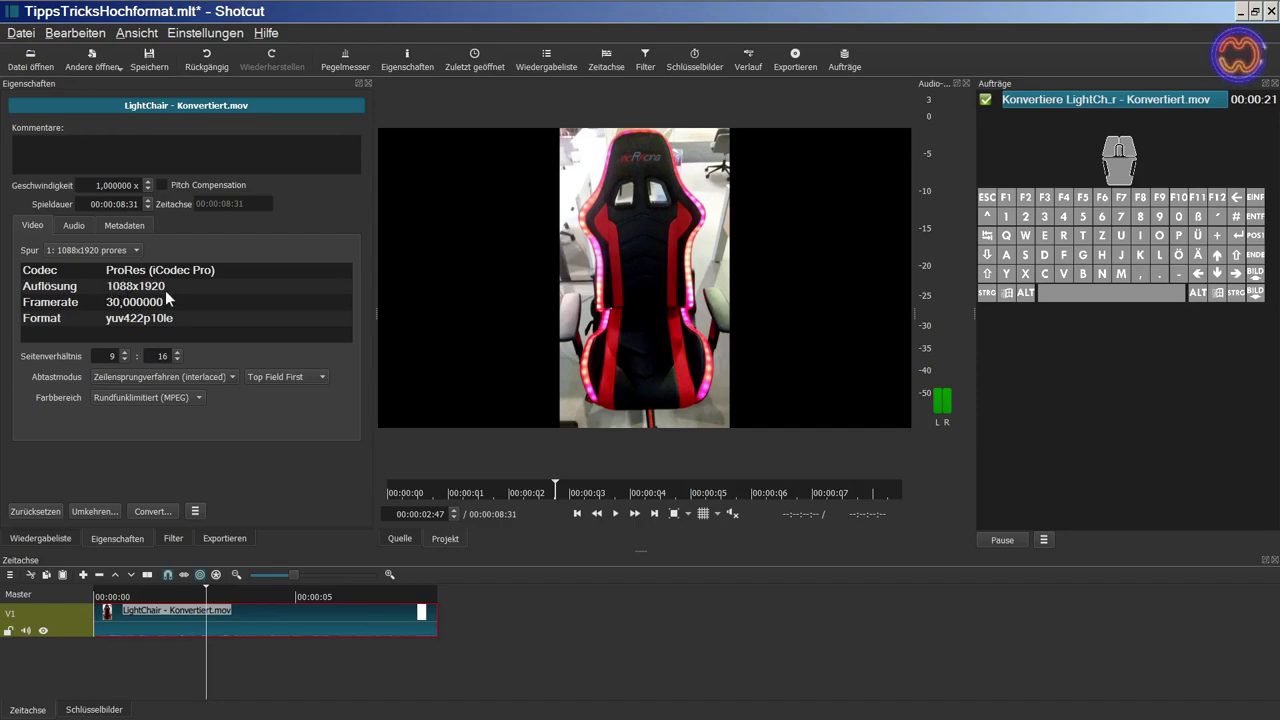
- Check which project video mode is active among the preset and custom modes without changing it
left_click(205, 34)
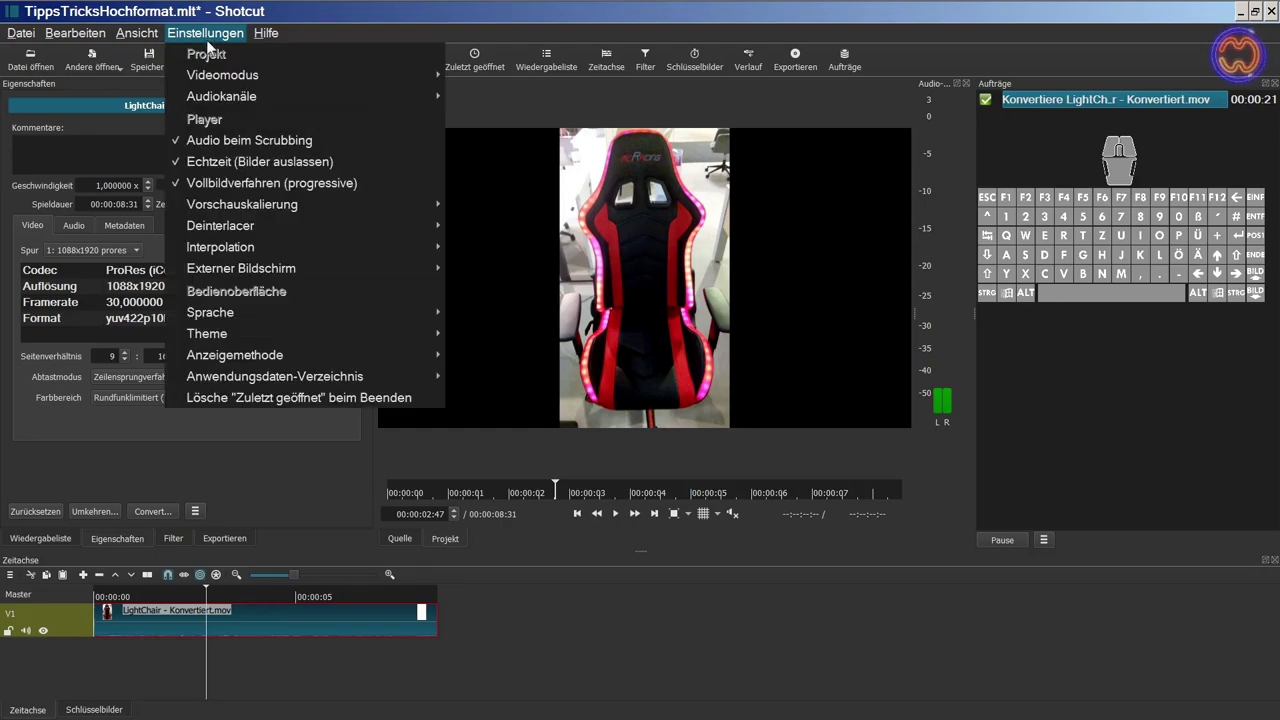
mouse_move(210, 83)
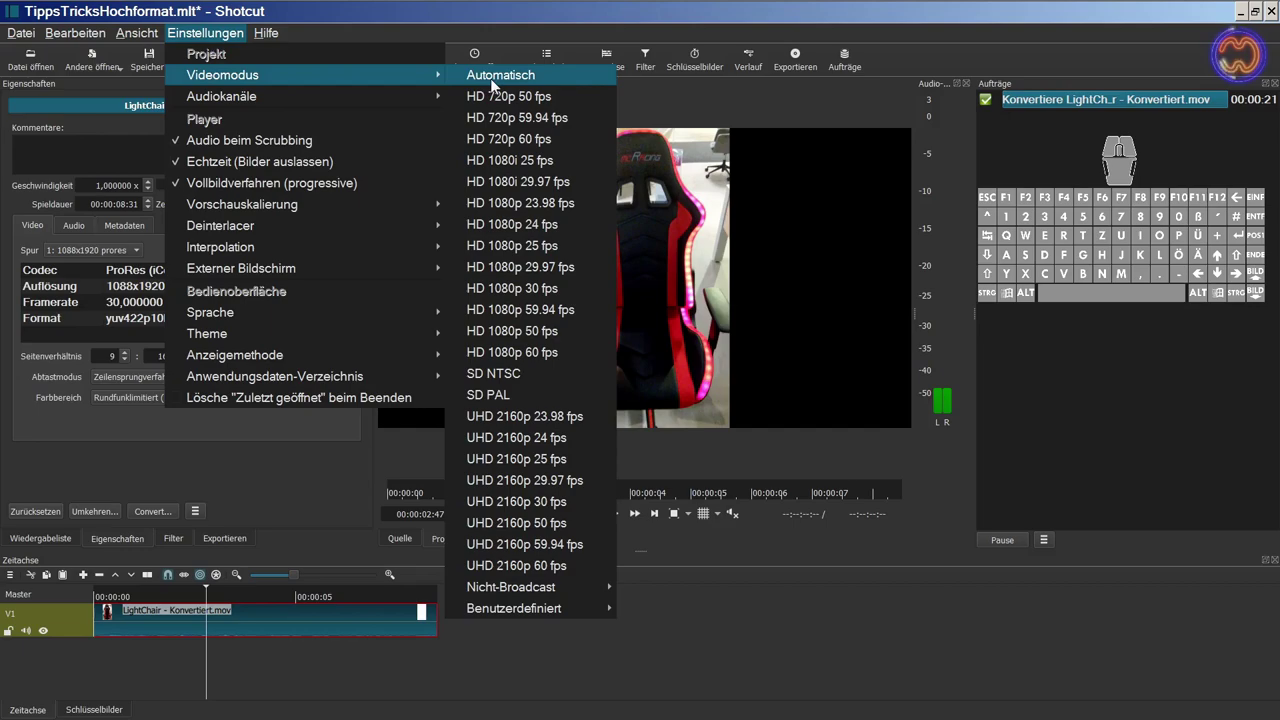
left_click(215, 35)
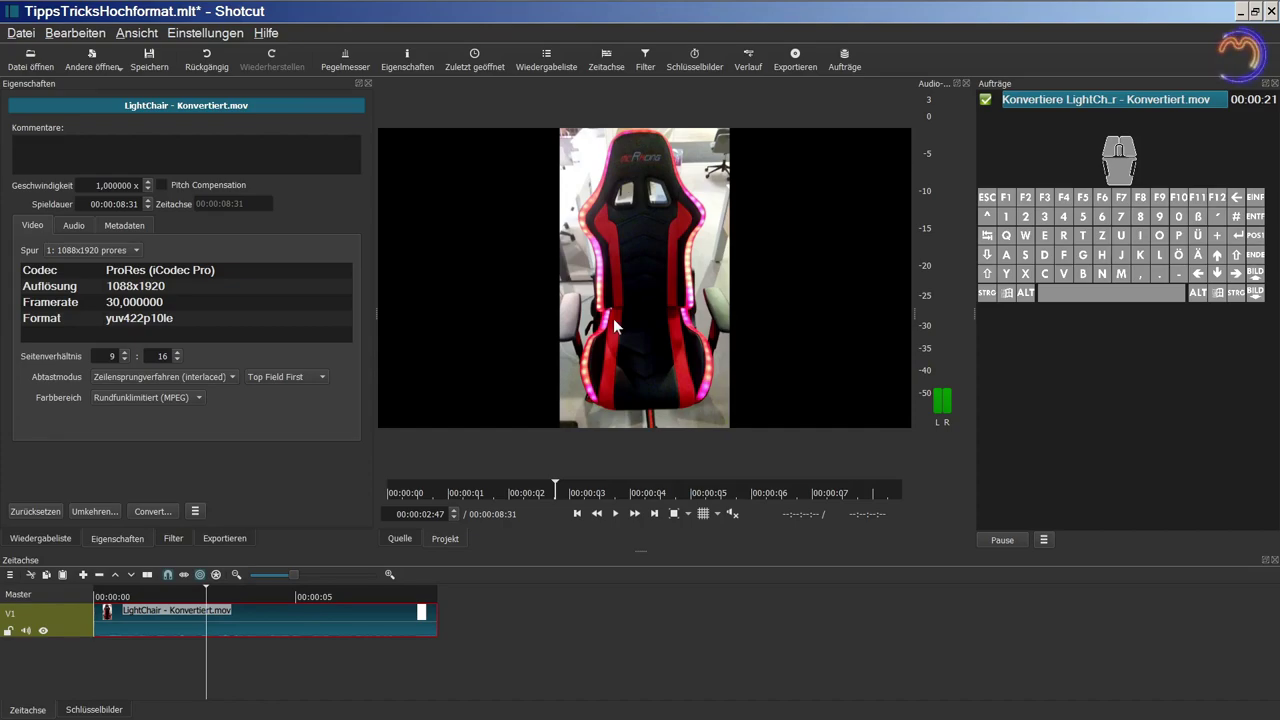
left_click(205, 33)
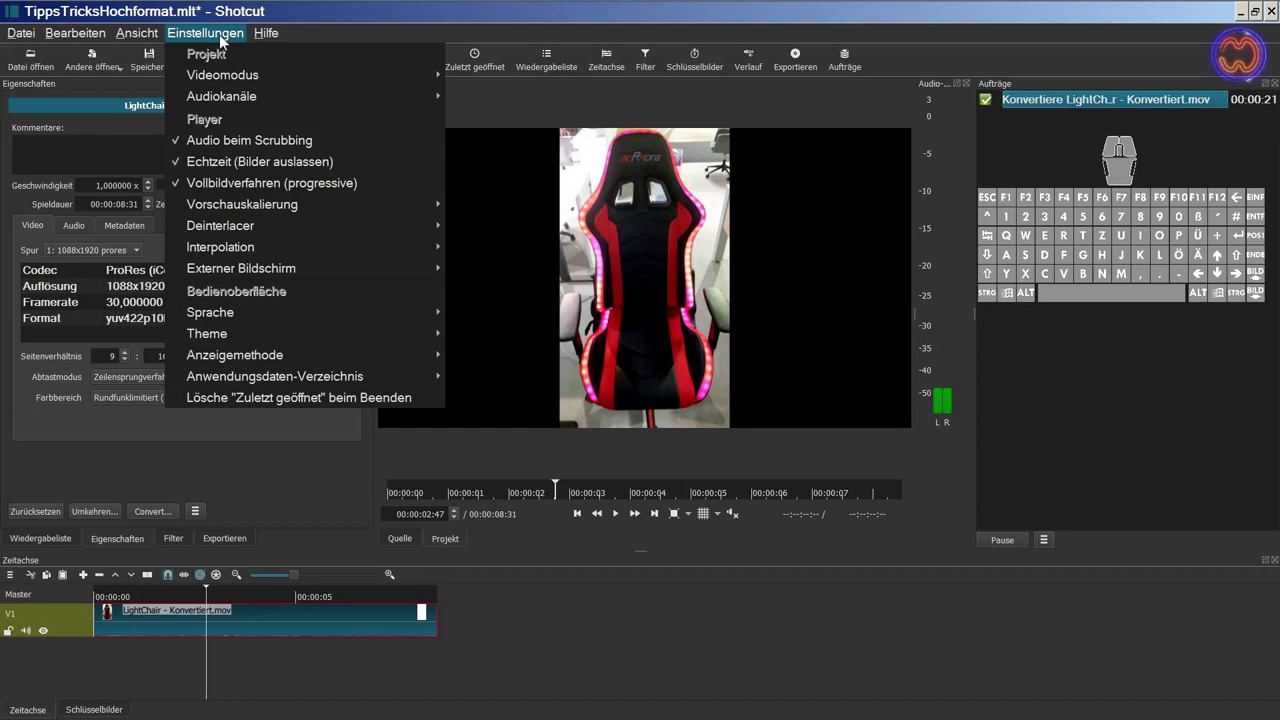
mouse_move(222, 77)
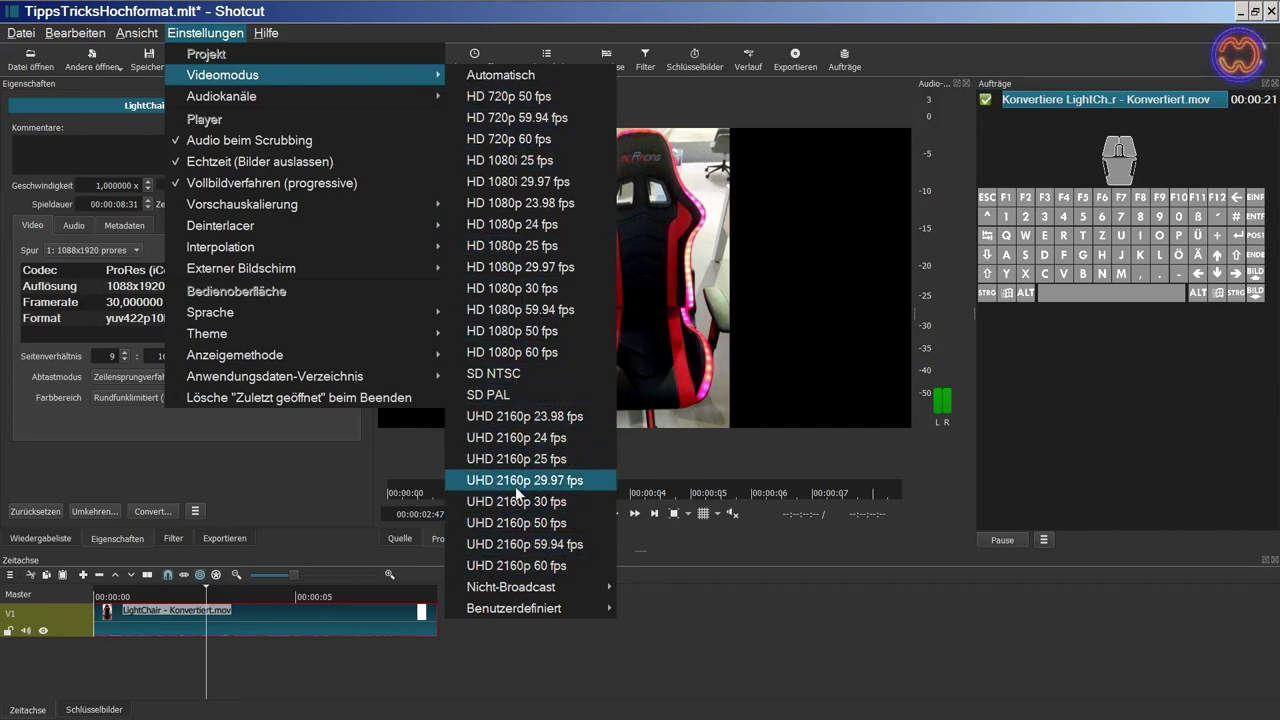
mouse_move(516, 610)
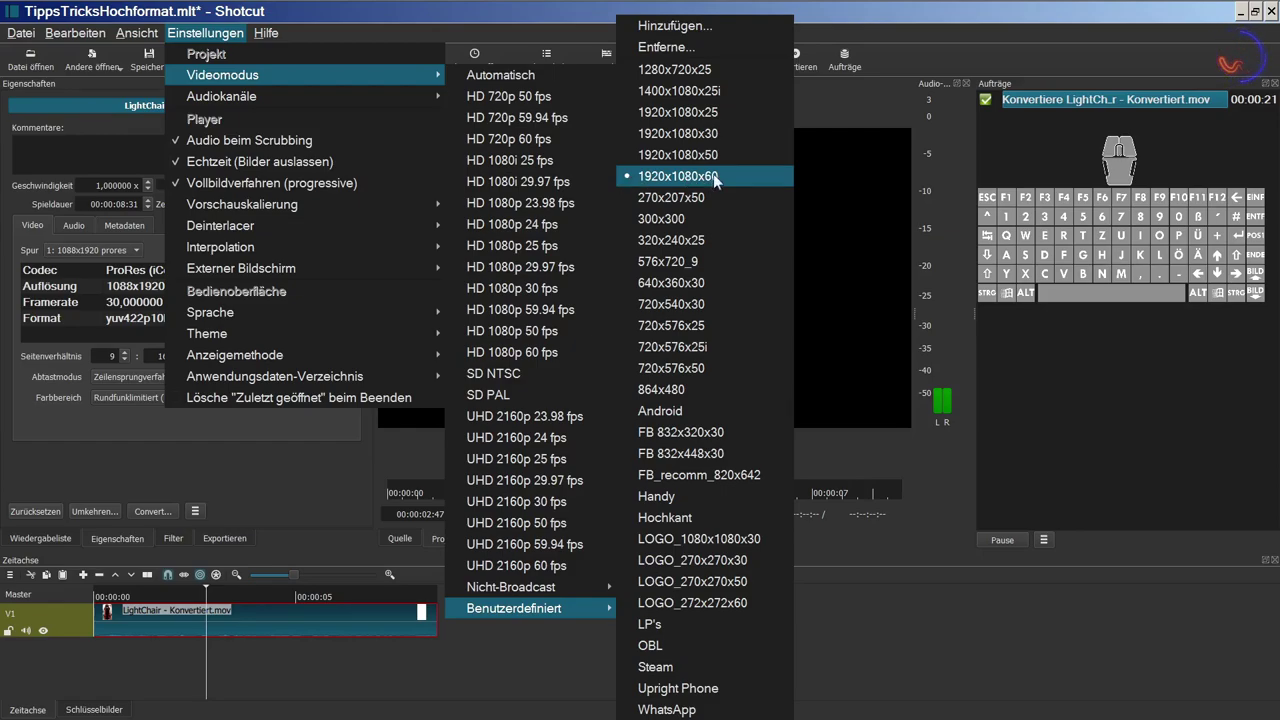
left_click(936, 64)
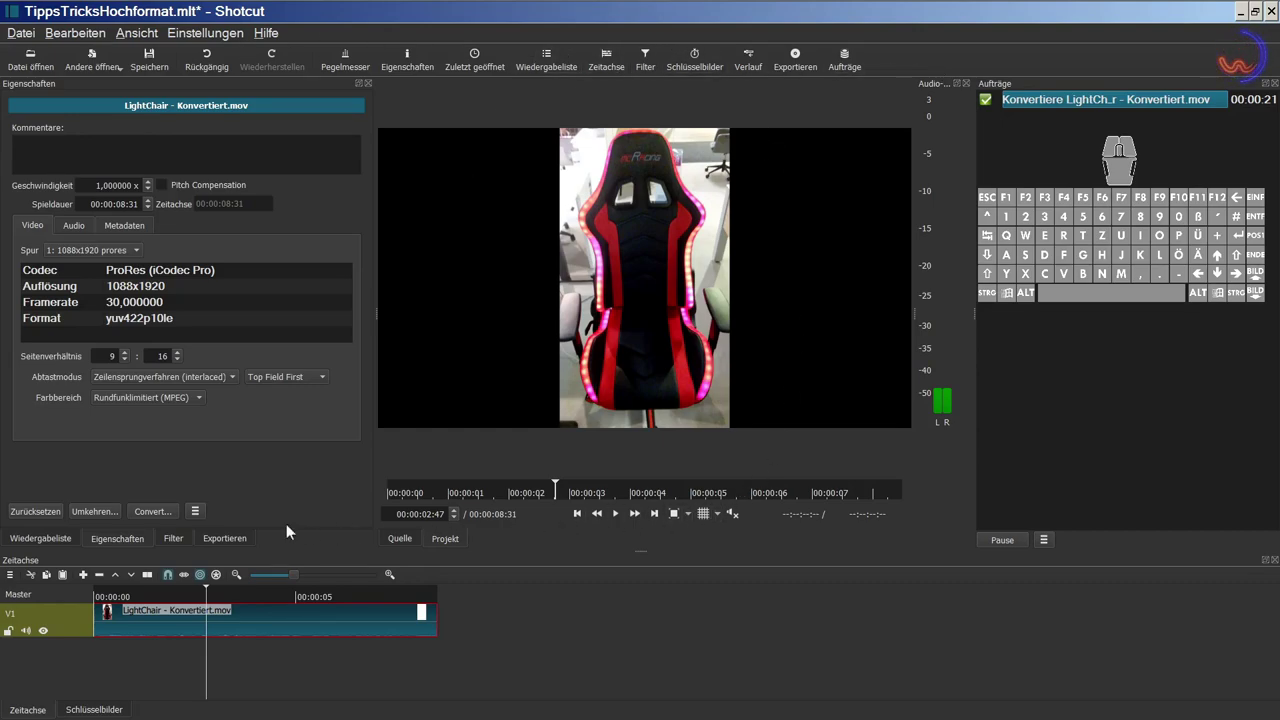
- Review the export resolution, aspect ratio and frame rate in a slightly widened panel and return to the clip's properties
left_click(226, 538)
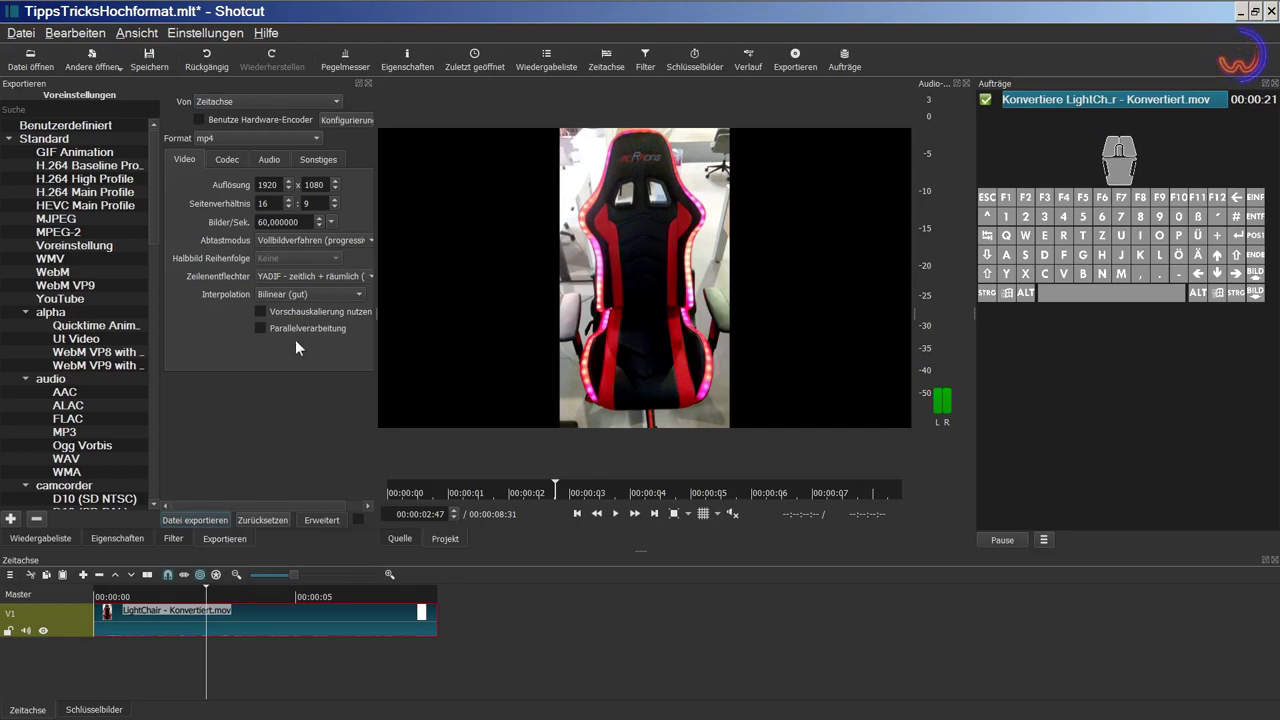
left_click(392, 315)
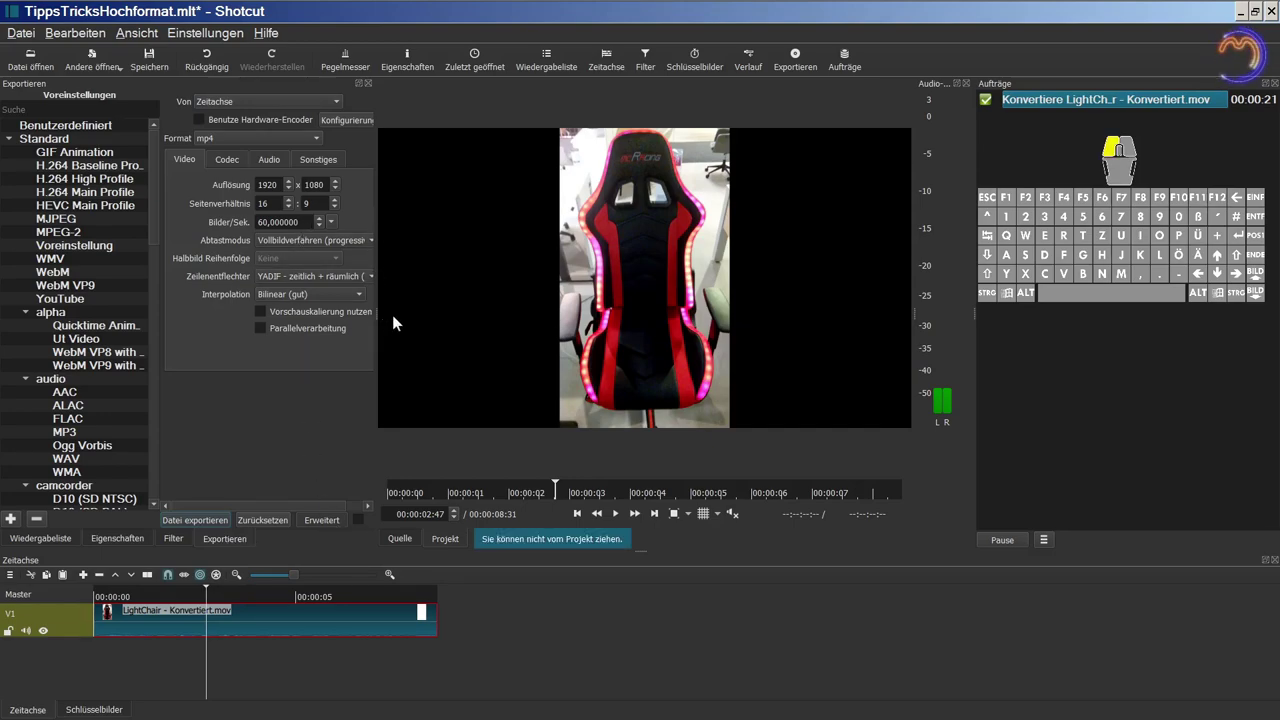
left_click_drag(391, 314, 397, 313)
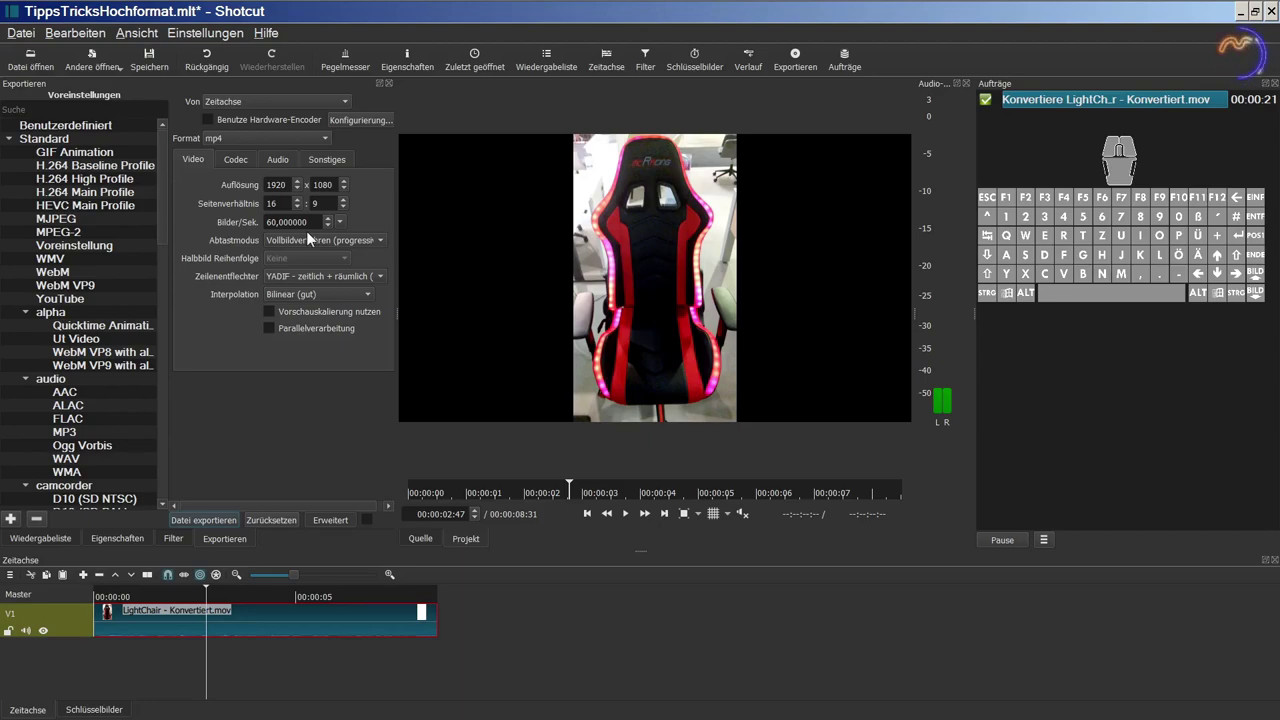
left_click(187, 36)
left_click(187, 36)
left_click(117, 539)
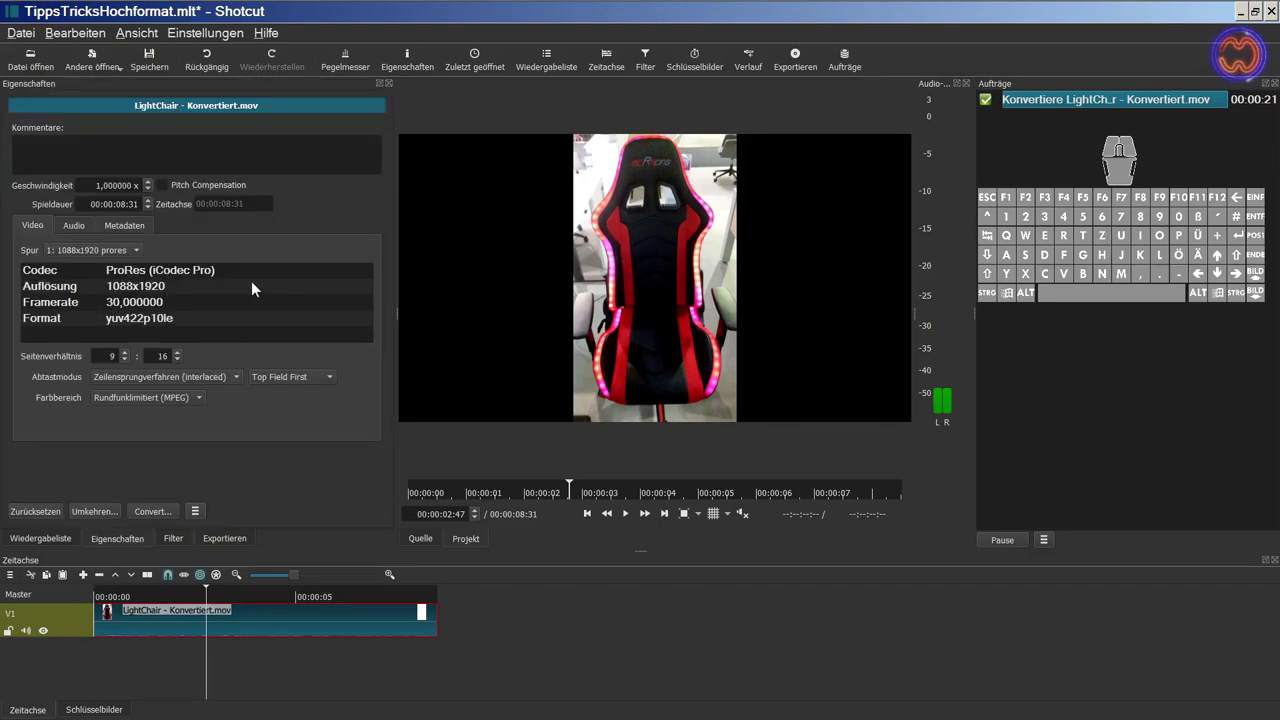
- Start adding a custom video mode and name it 1088x1920
left_click(222, 34)
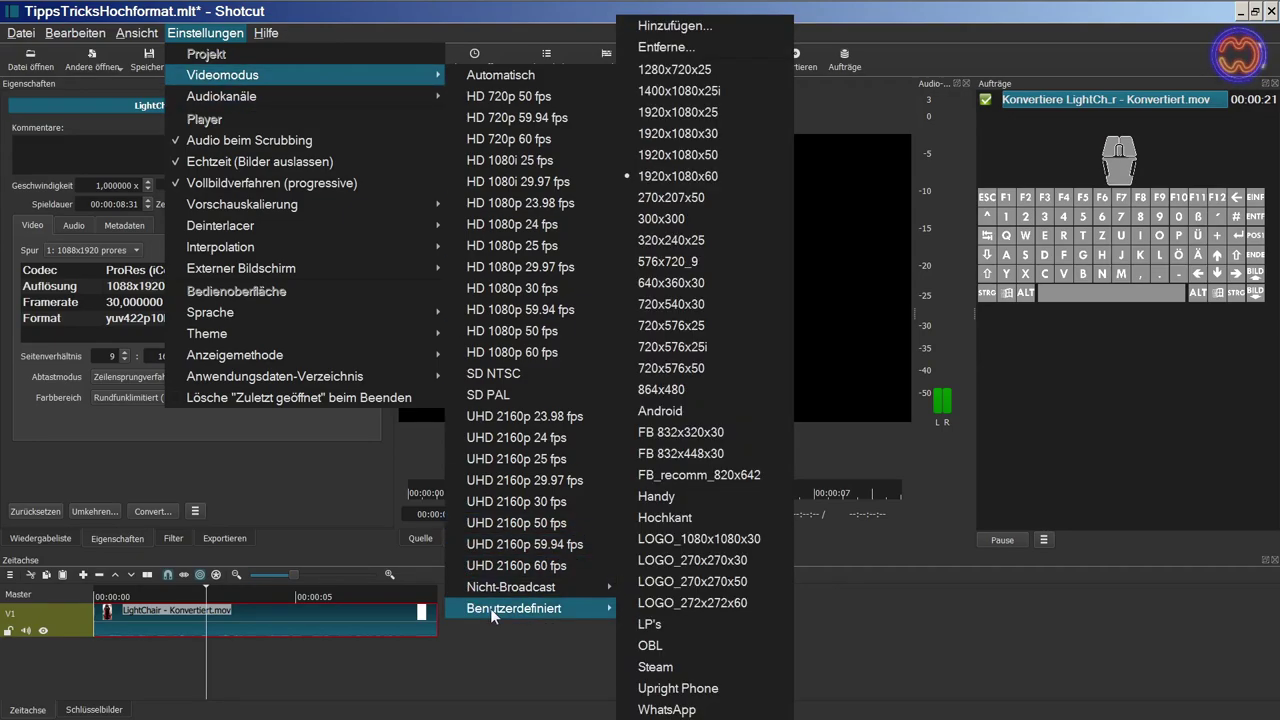
left_click(728, 30)
left_click_drag(668, 260, 878, 234)
left_click(834, 266)
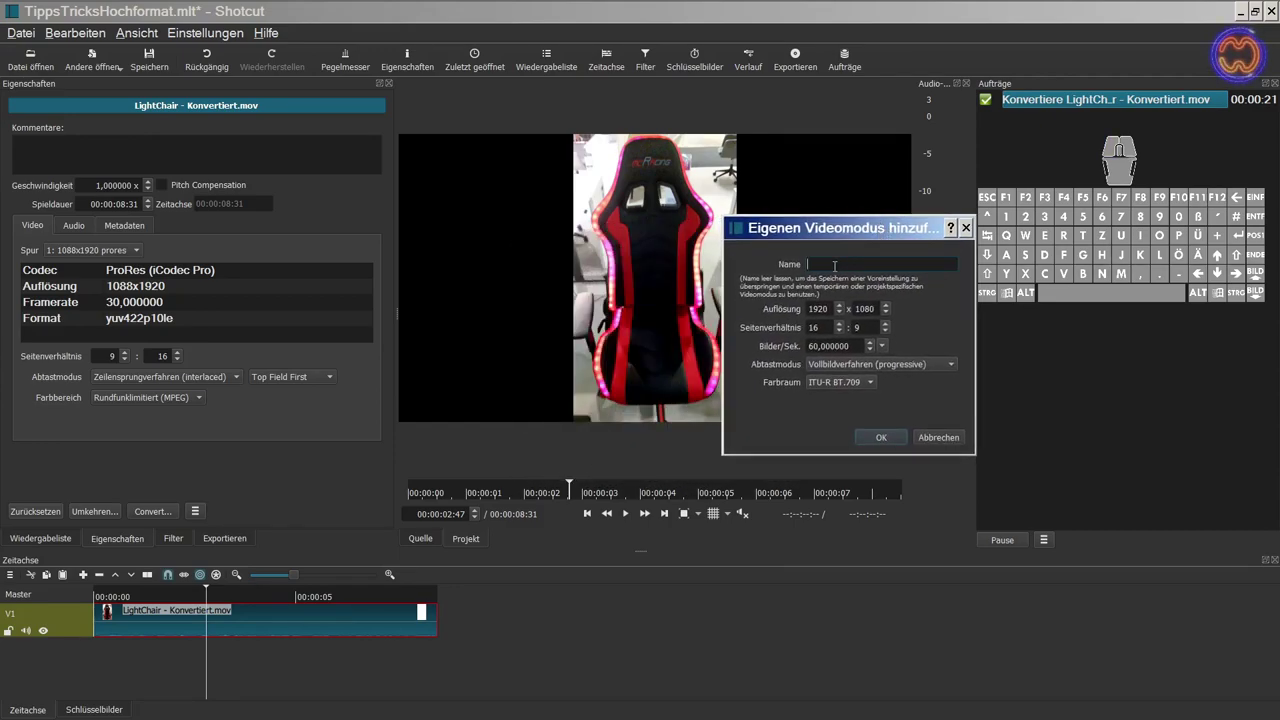
type("1088x")
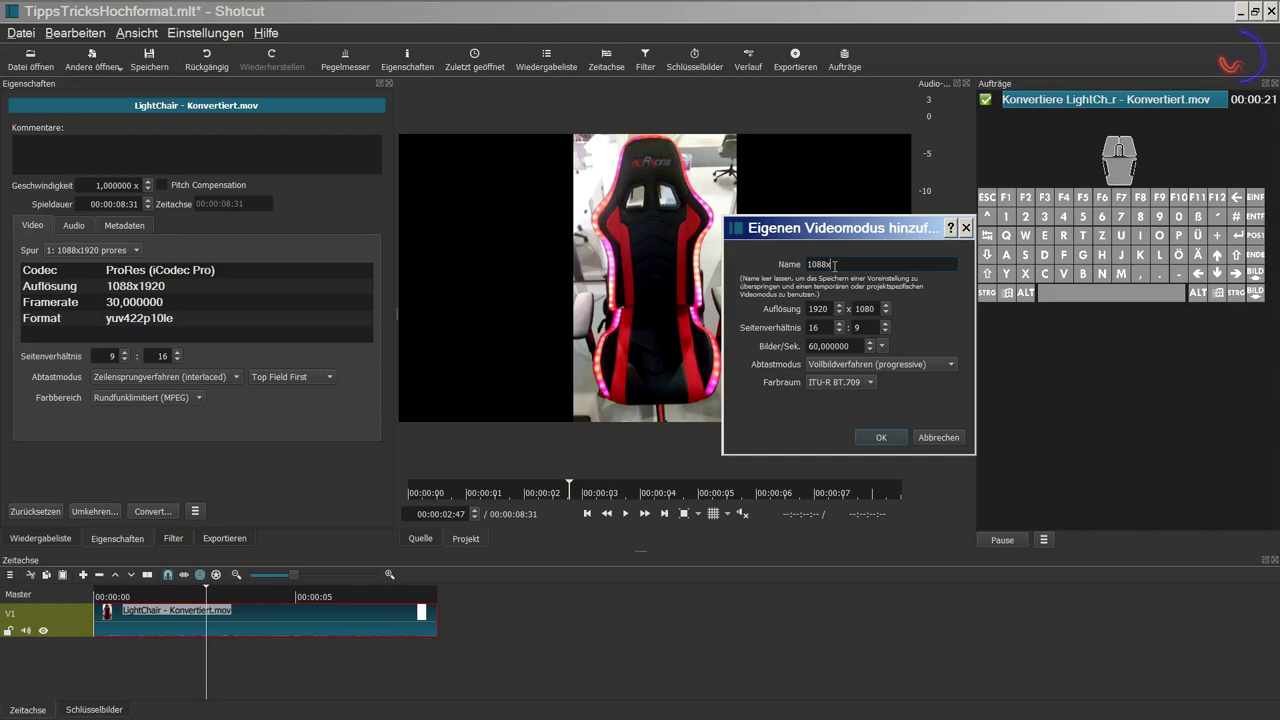
type("1920")
- Set the custom video mode's resolution to 1088 x 1920
left_click_drag(835, 309, 765, 313)
type("1088")
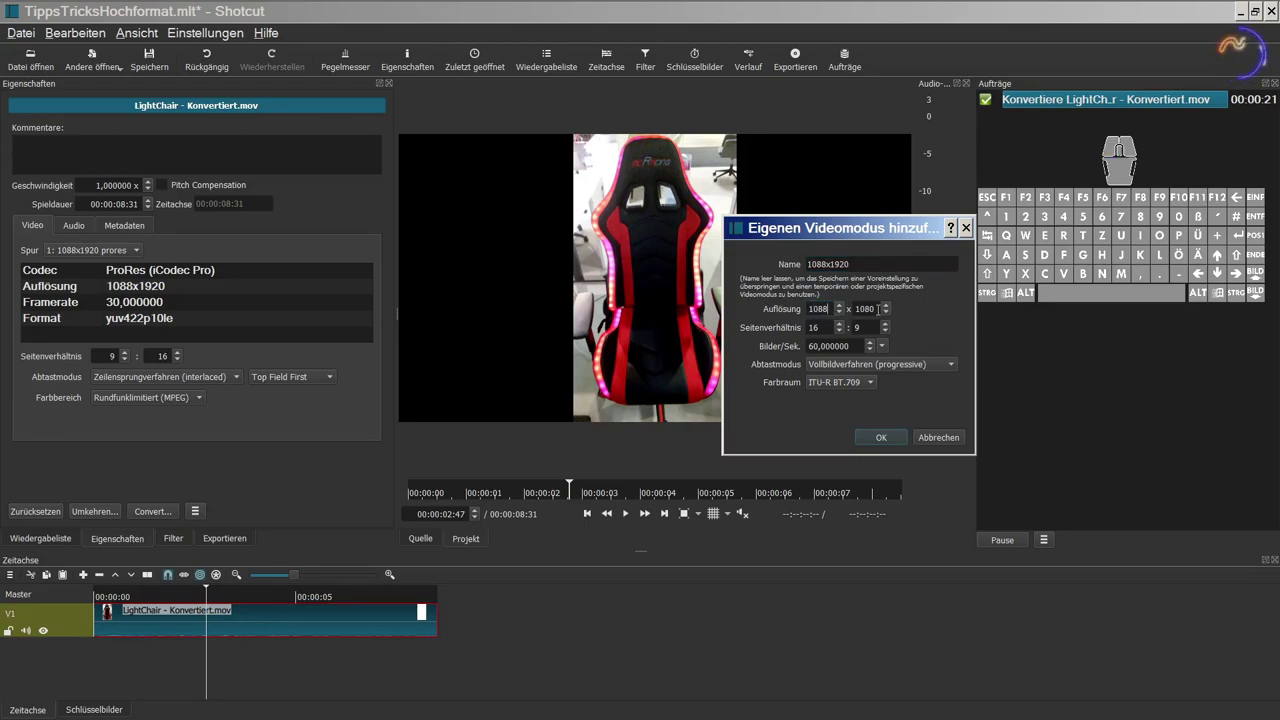
left_click_drag(880, 309, 853, 310)
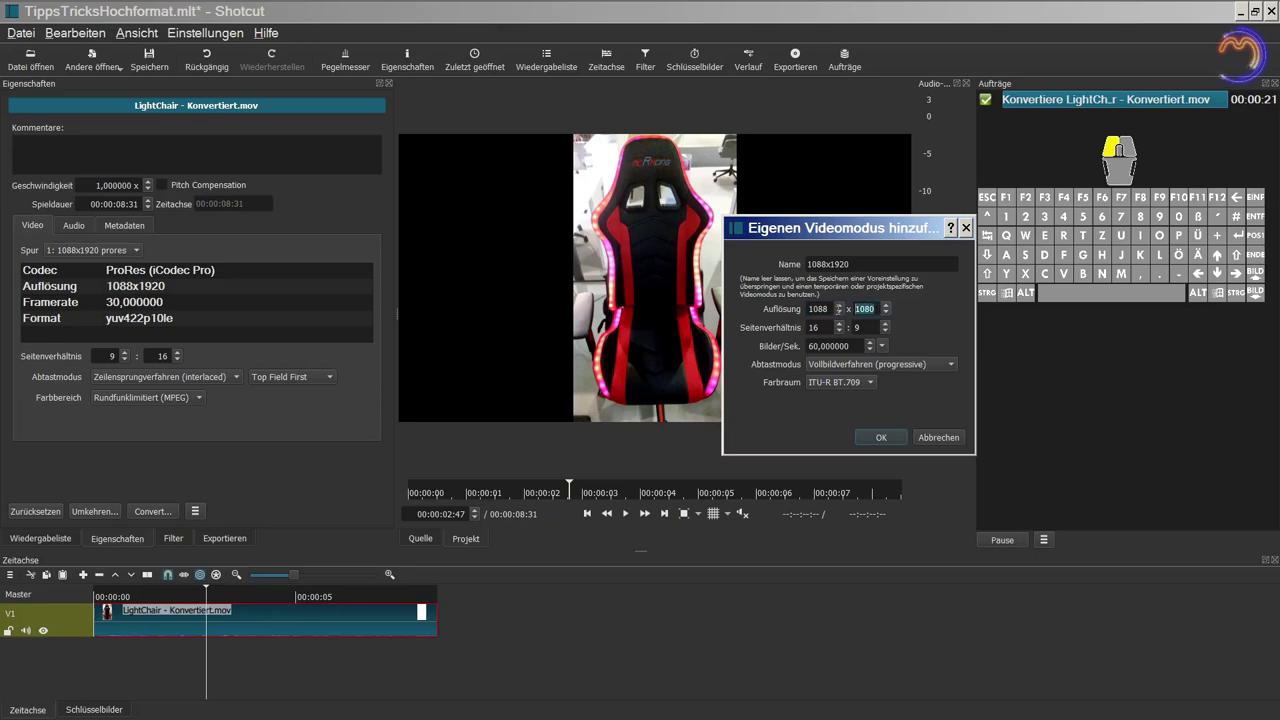
type("1920")
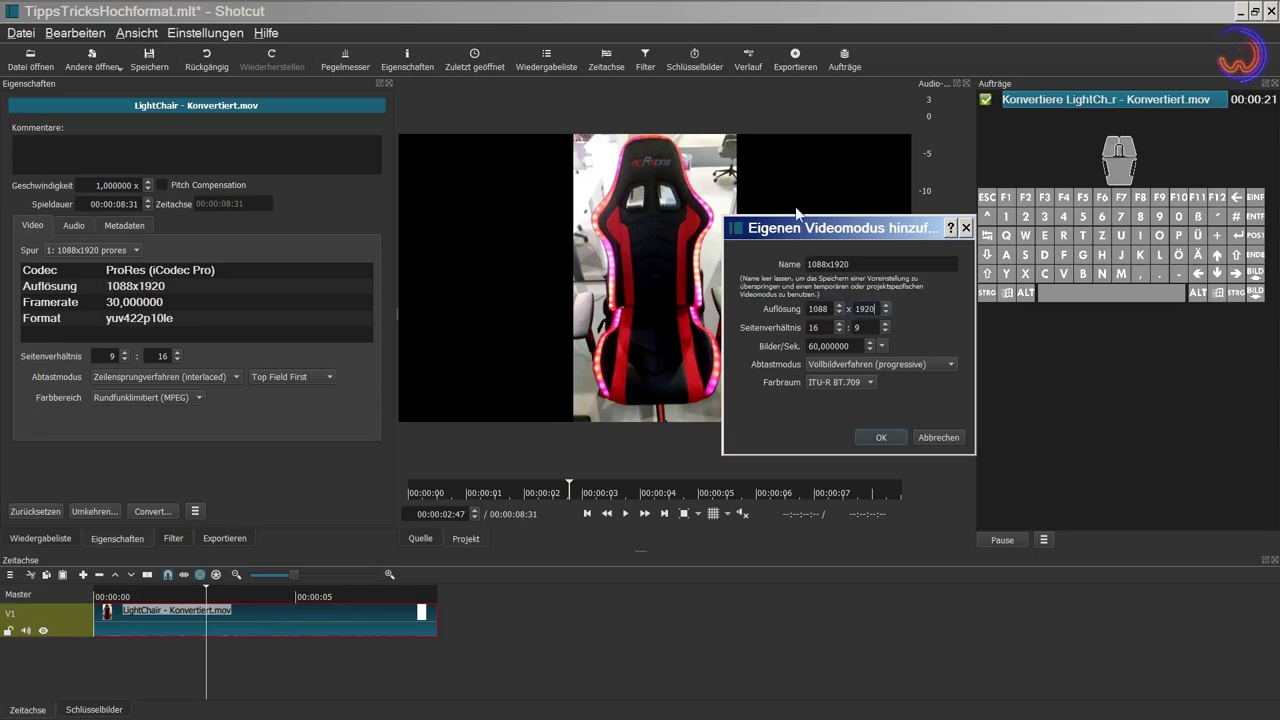
- Set the custom video mode's aspect ratio to 1088:1920 and frame rate to 30, and apply it to the project
left_click_drag(828, 328, 806, 328)
type("1088")
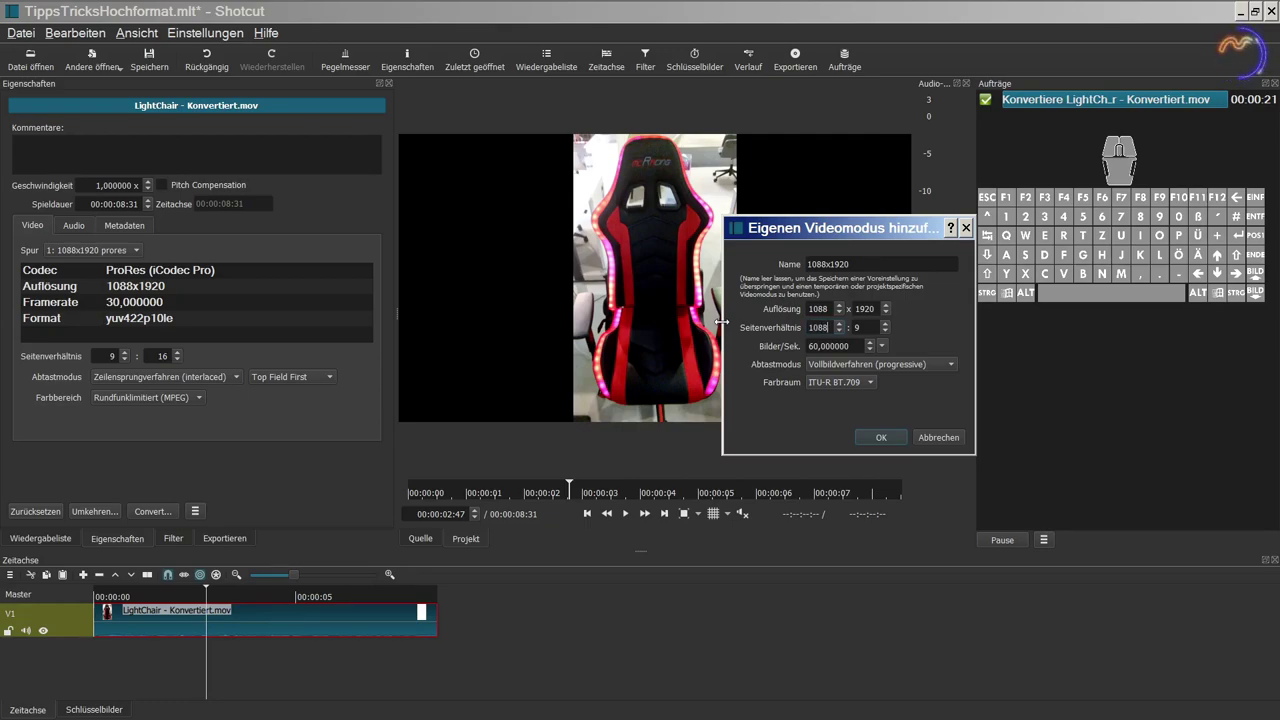
key("Tab")
type("1920")
key("Tab")
type("30")
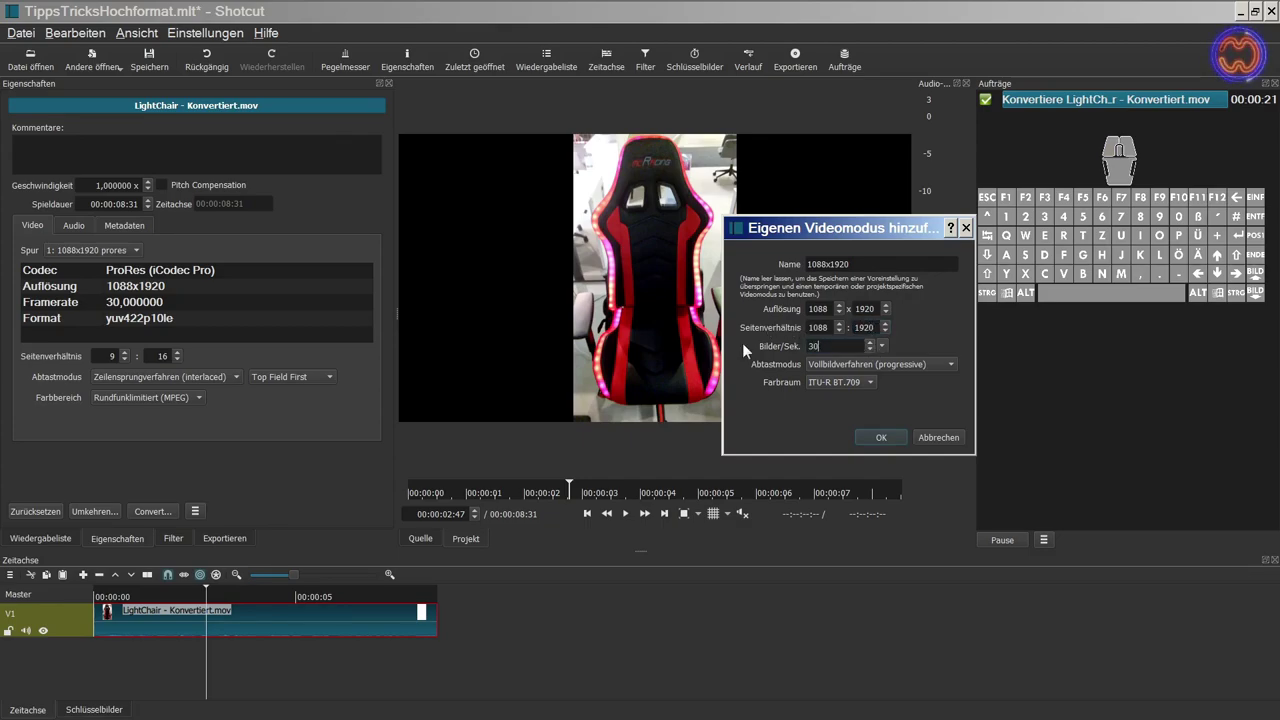
left_click(879, 439)
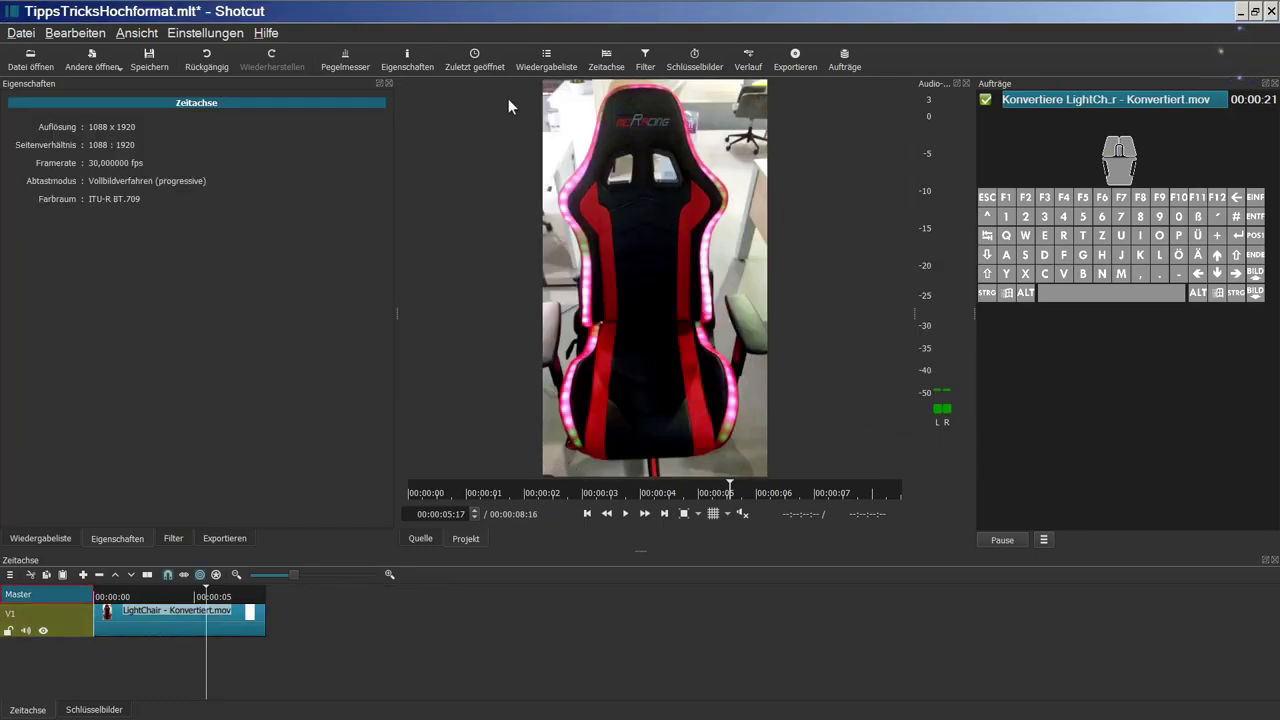
- Inspect the lower-right corner of the chair video in an enlarged preview and return to the fitted view
left_click(686, 516)
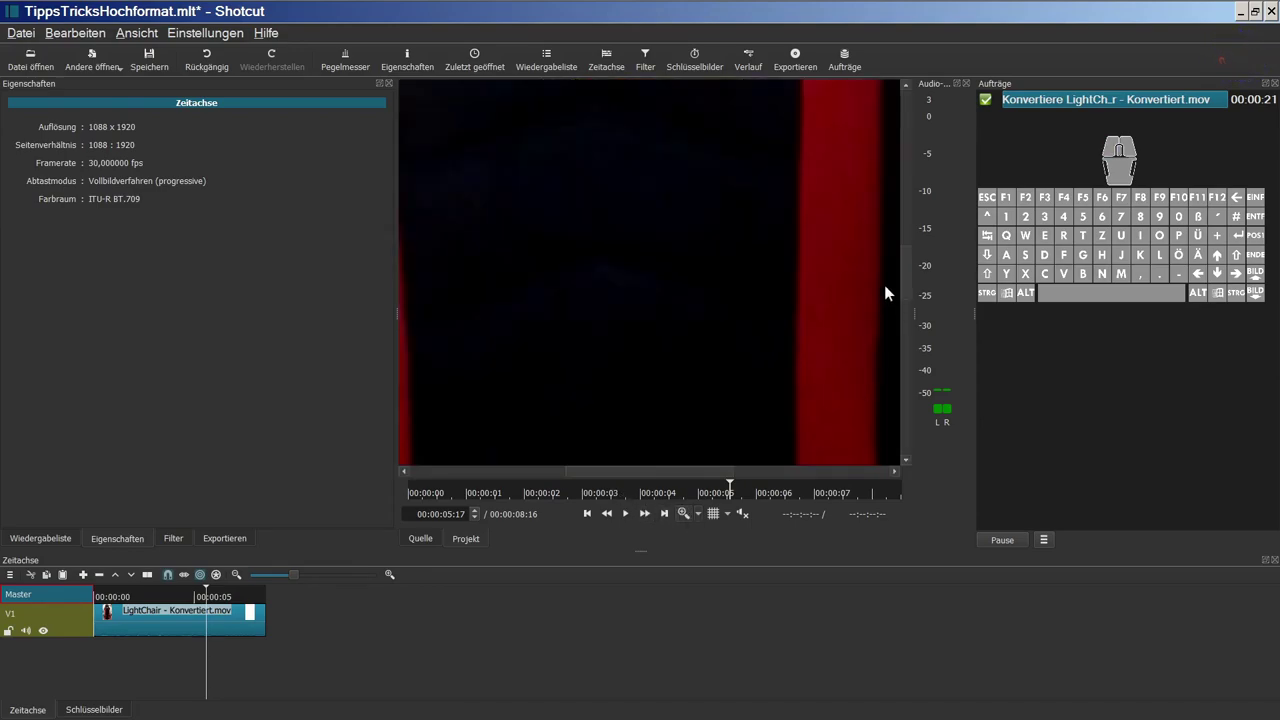
left_click_drag(902, 268, 906, 446)
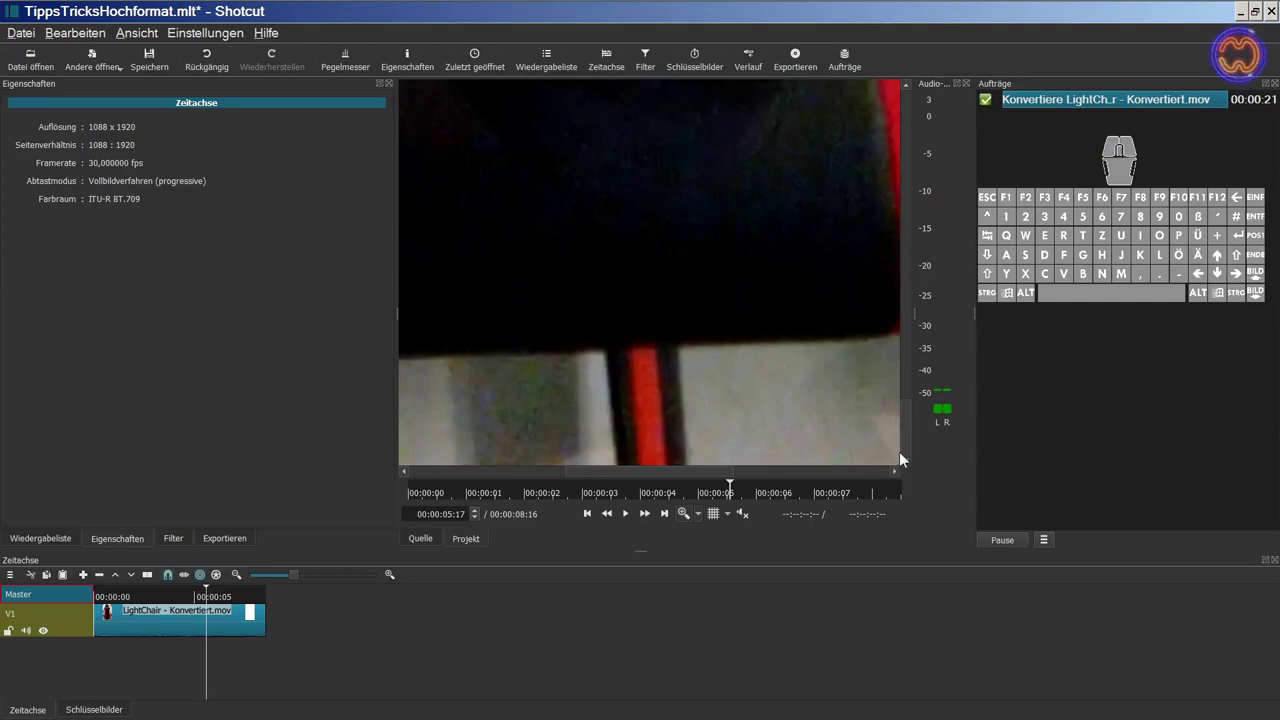
left_click_drag(724, 475, 895, 476)
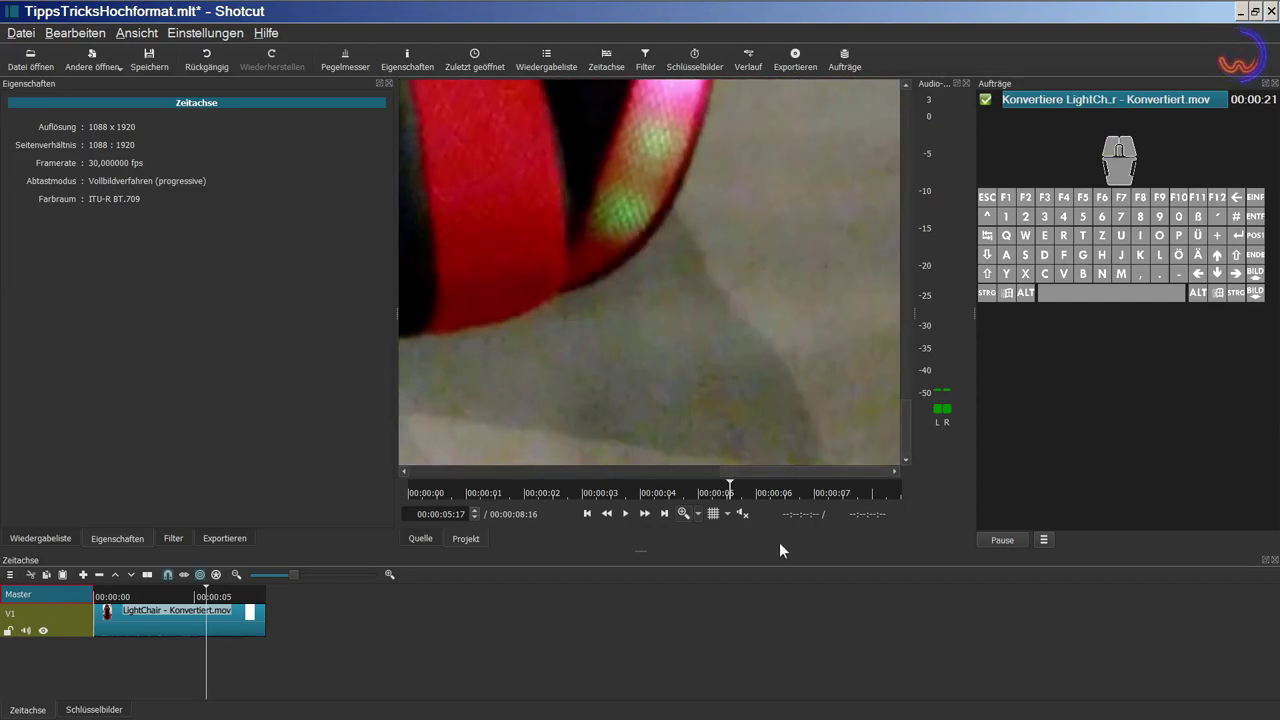
left_click(697, 514)
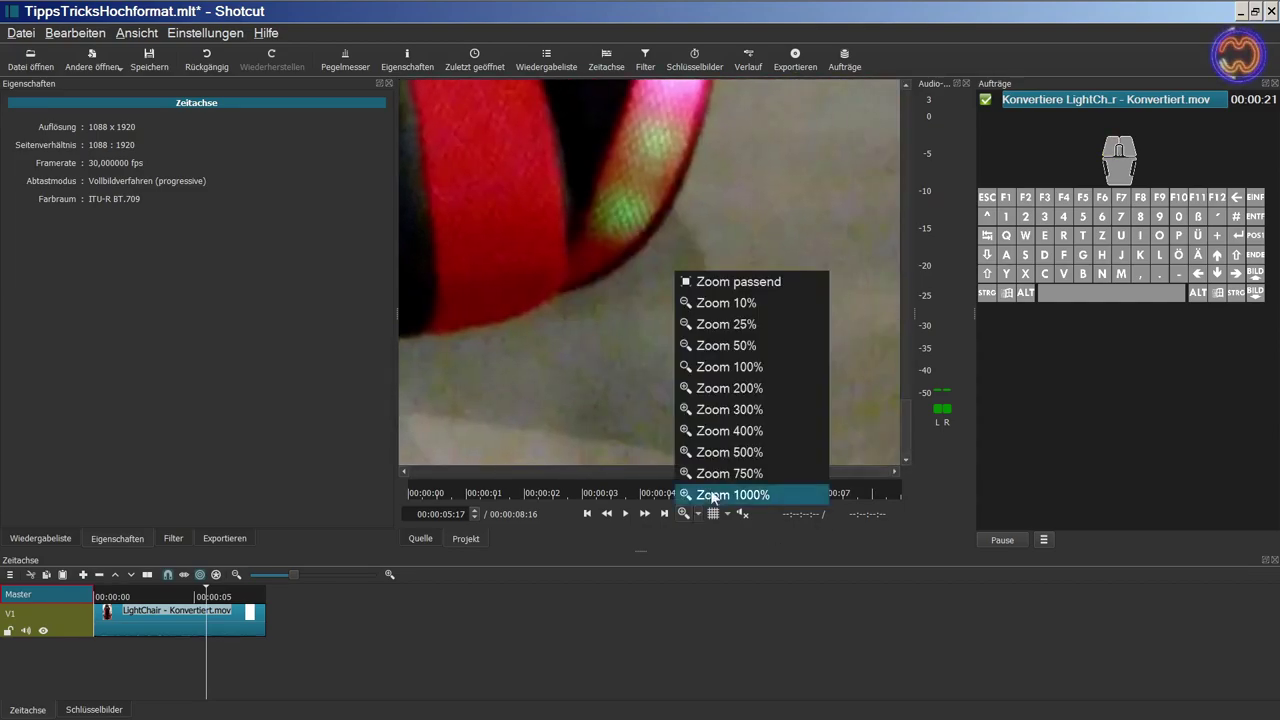
left_click(733, 284)
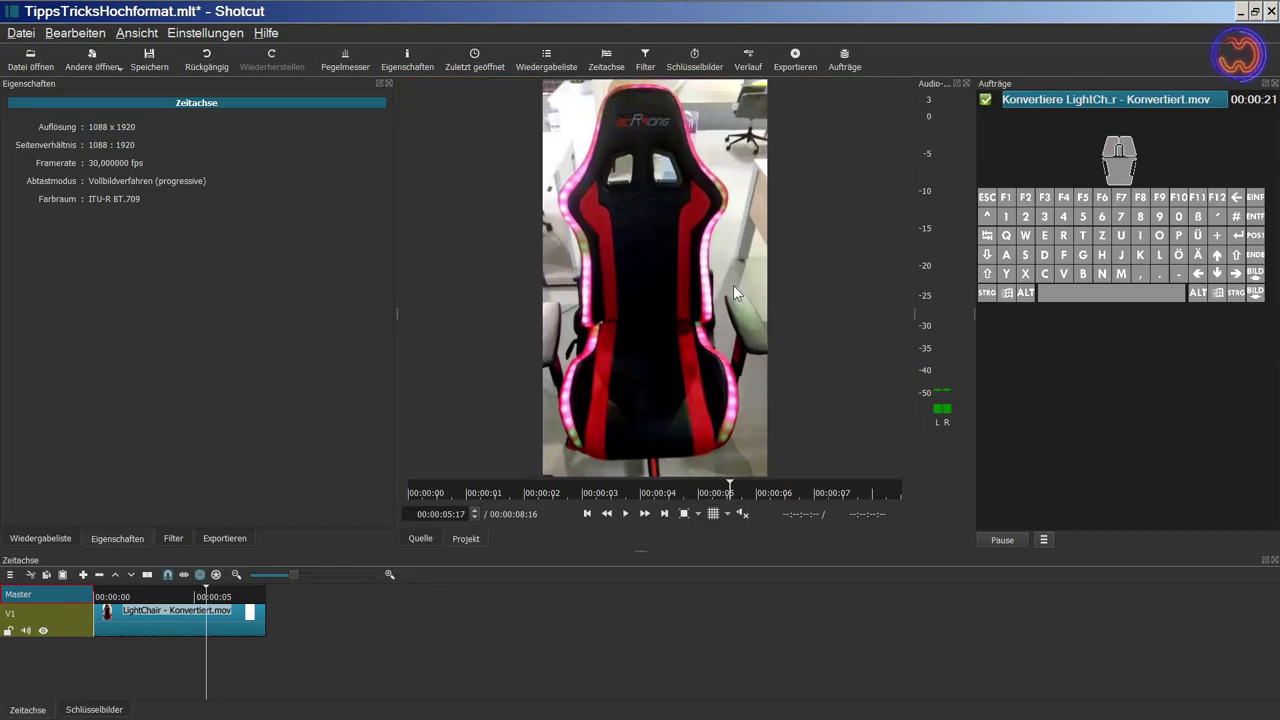
- Inspect the edges and corners of the chair video at 200% preview zoom and restore the fitted view
left_click(698, 513)
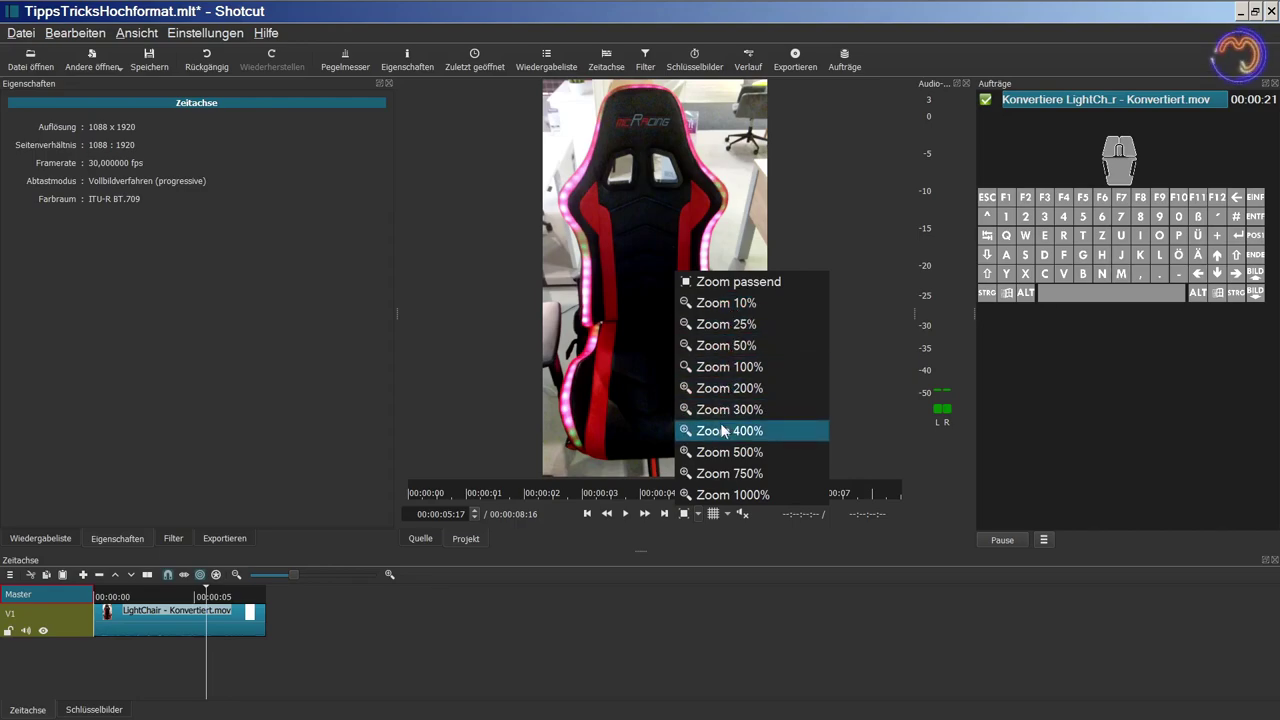
left_click(726, 388)
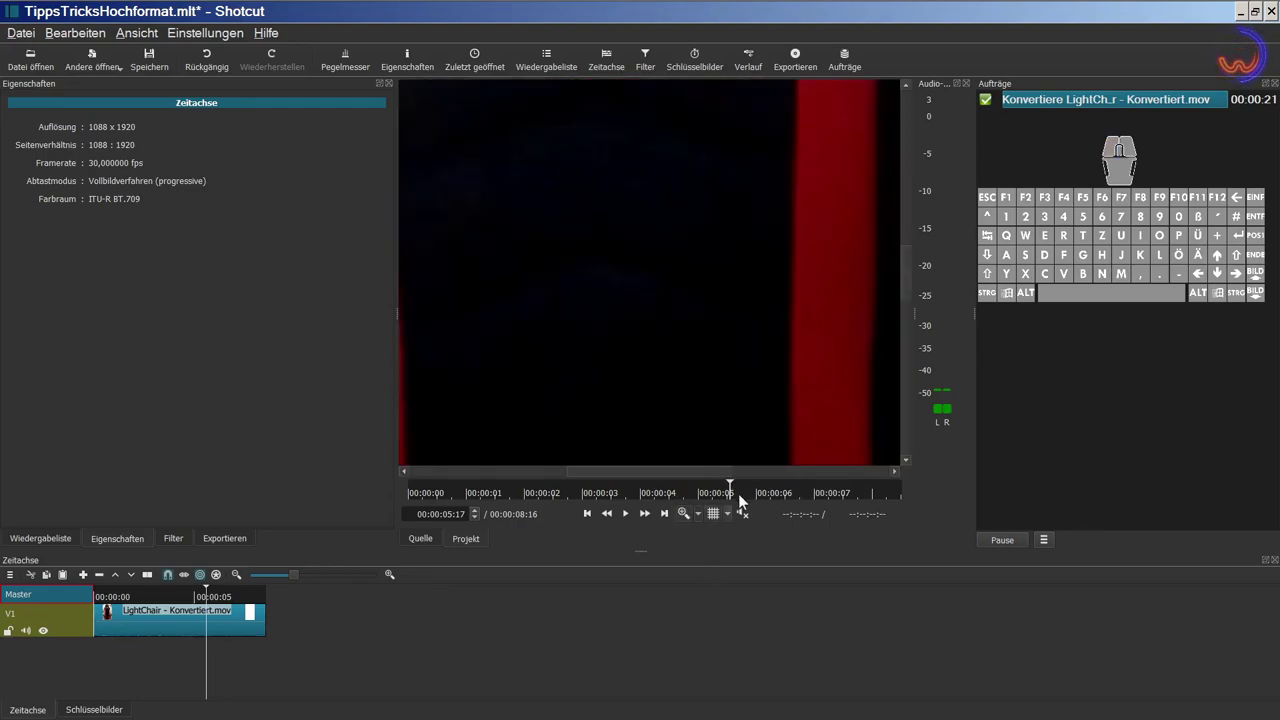
left_click_drag(701, 470, 878, 468)
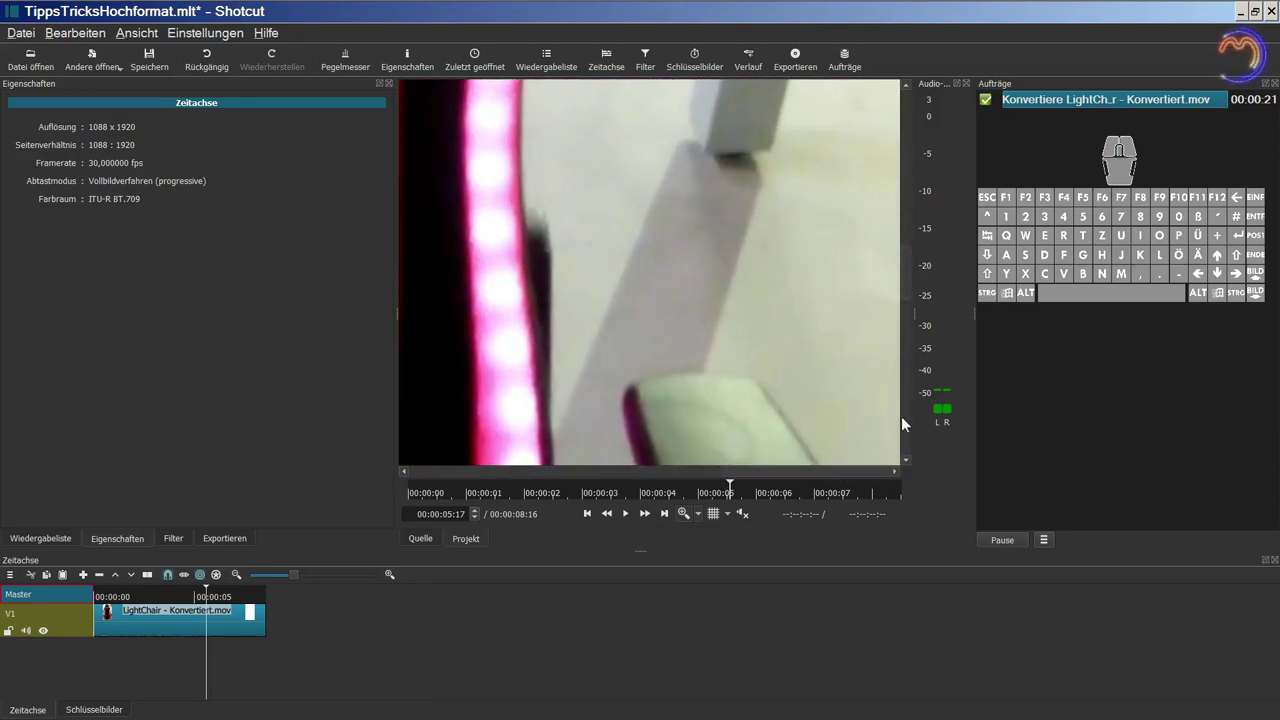
left_click_drag(912, 285, 912, 115)
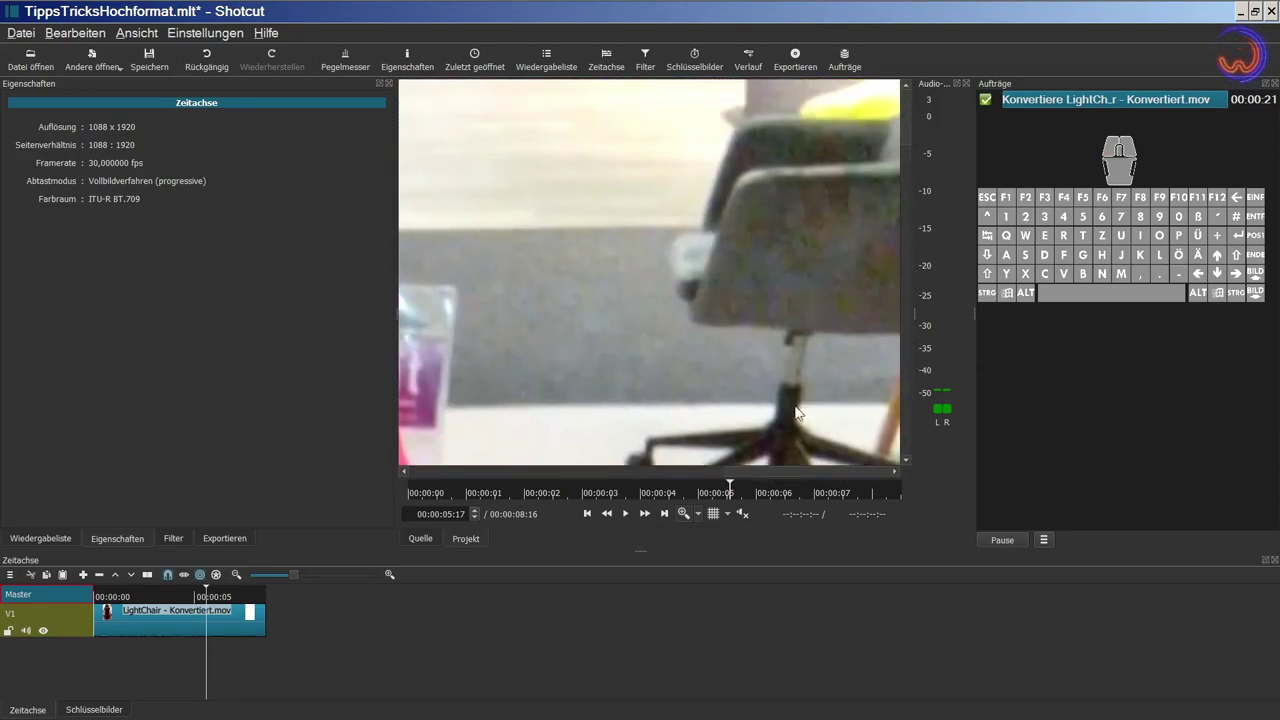
left_click_drag(772, 472, 436, 469)
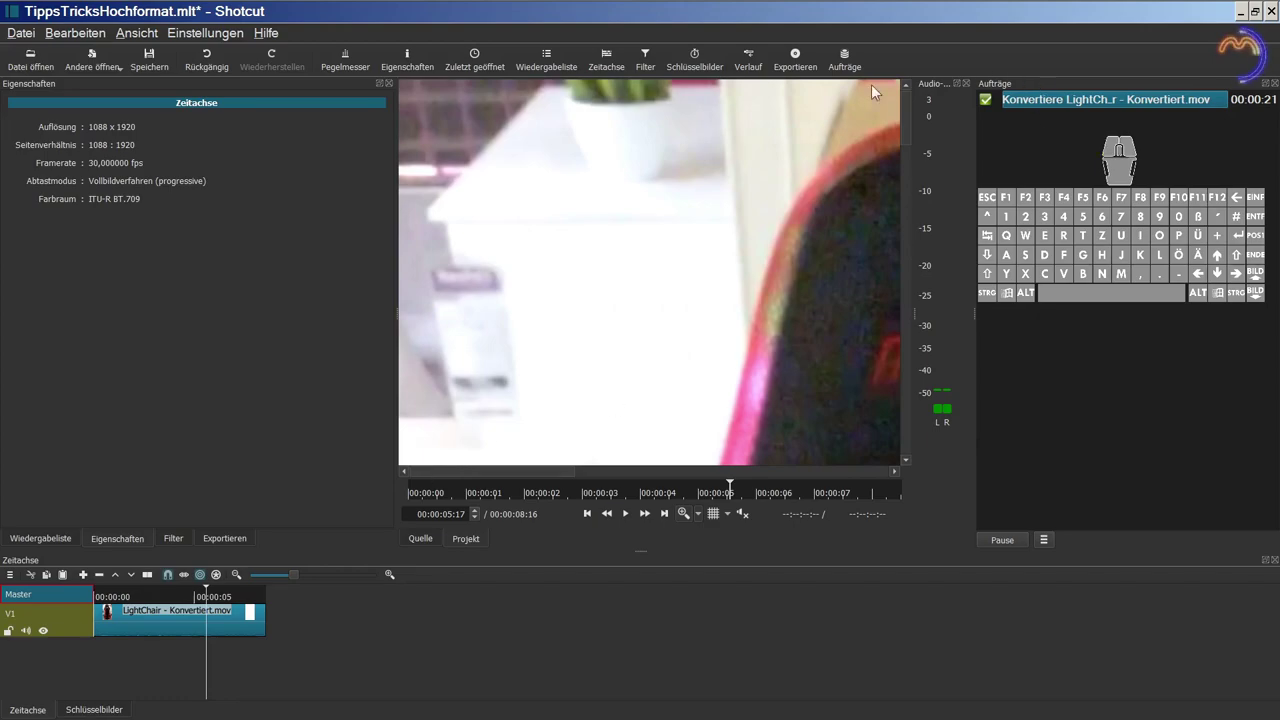
left_click_drag(912, 118, 912, 440)
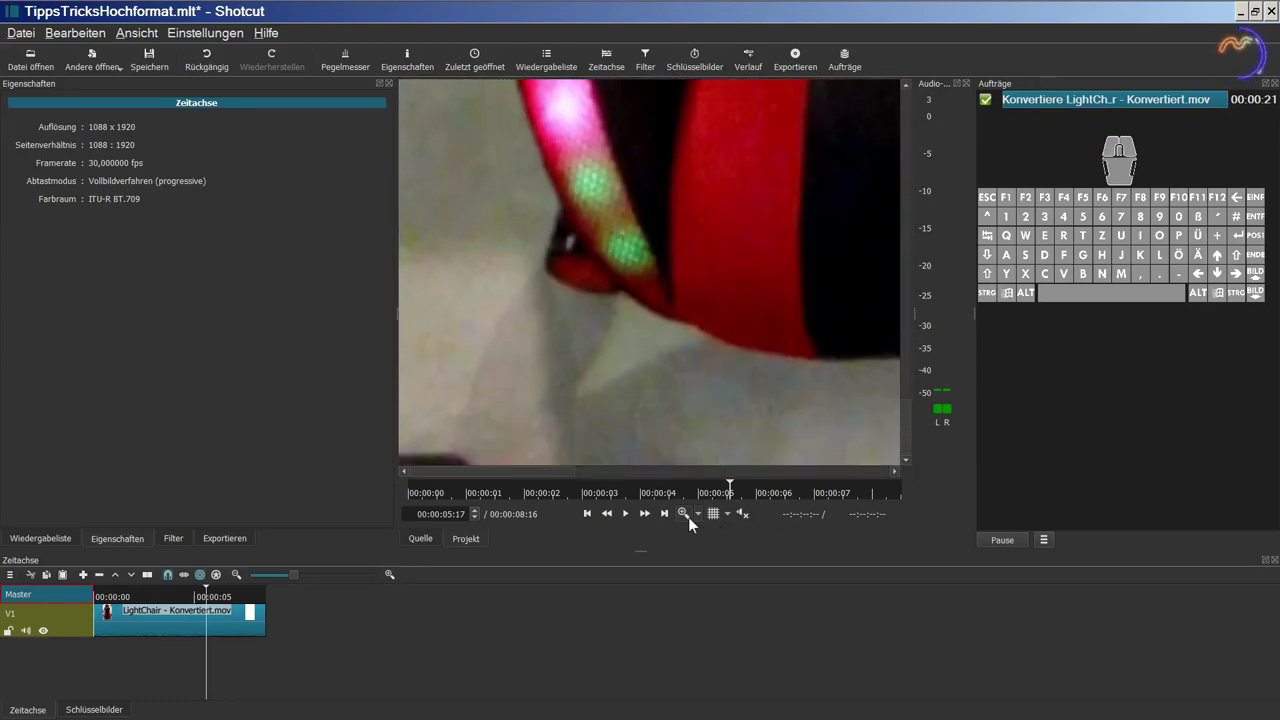
left_click(683, 513)
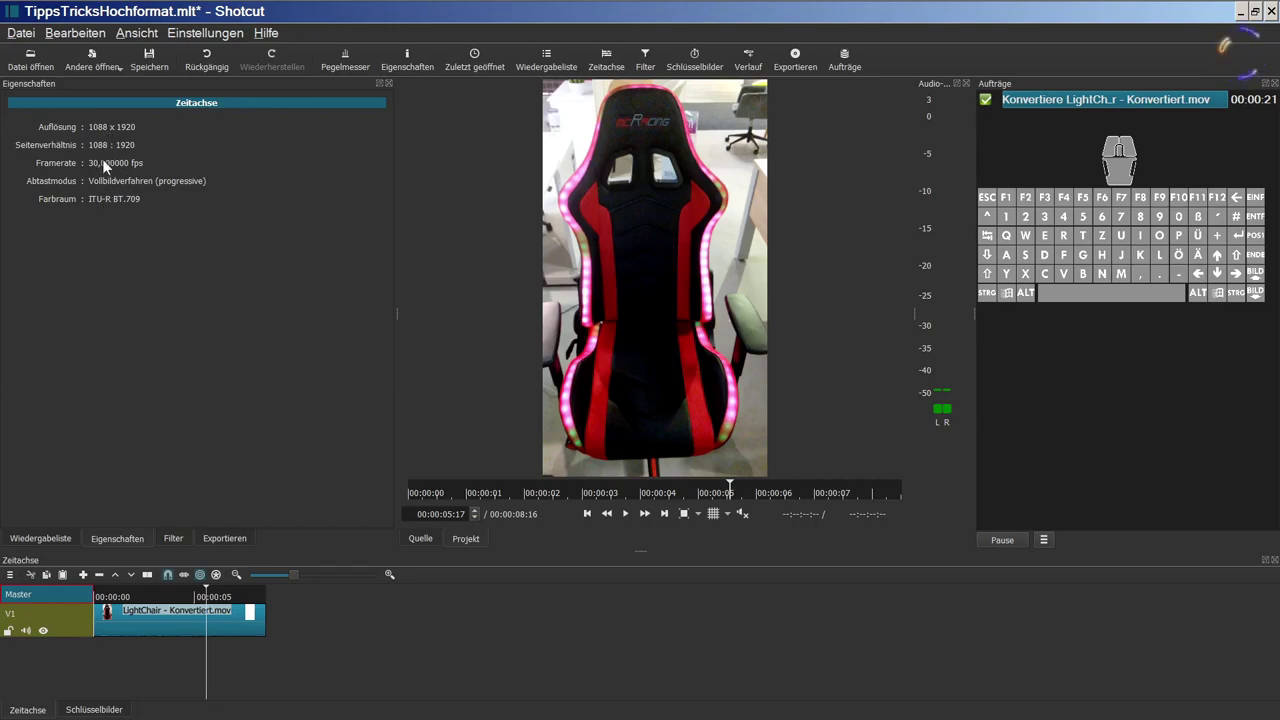
- Check the timeline's video properties and play the converted chair clip from the beginning
left_click(78, 626)
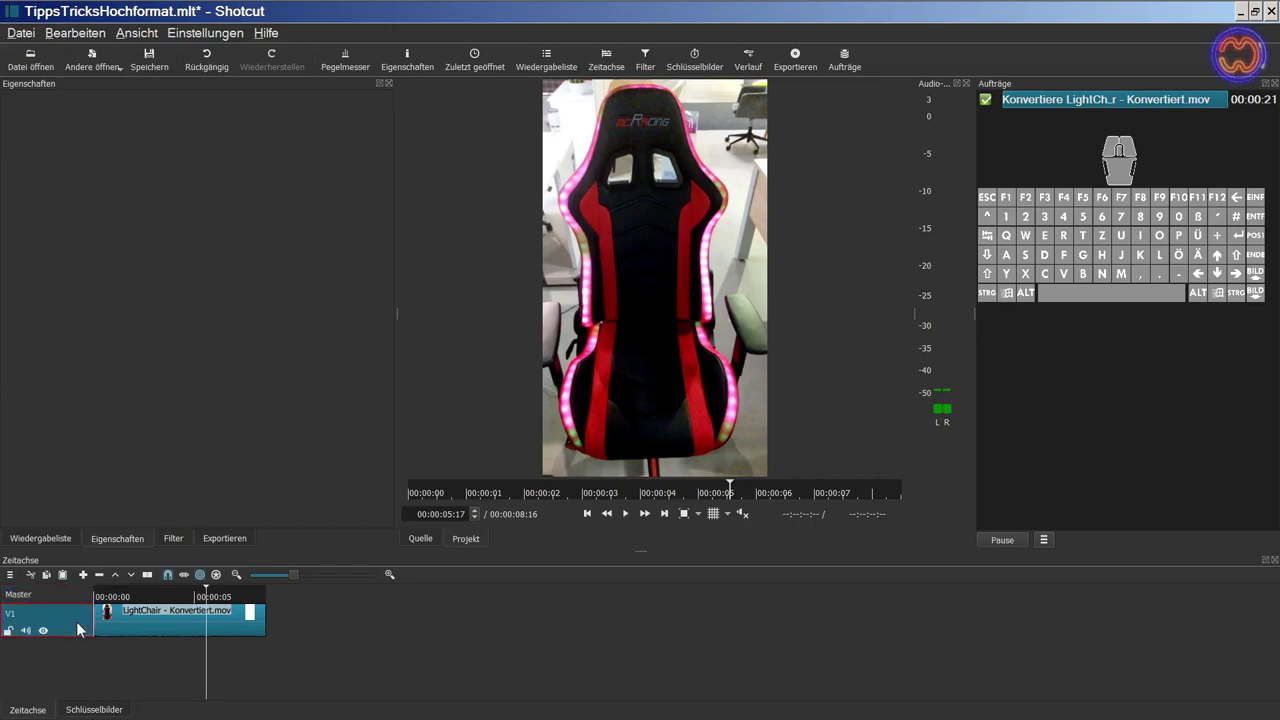
left_click(78, 602)
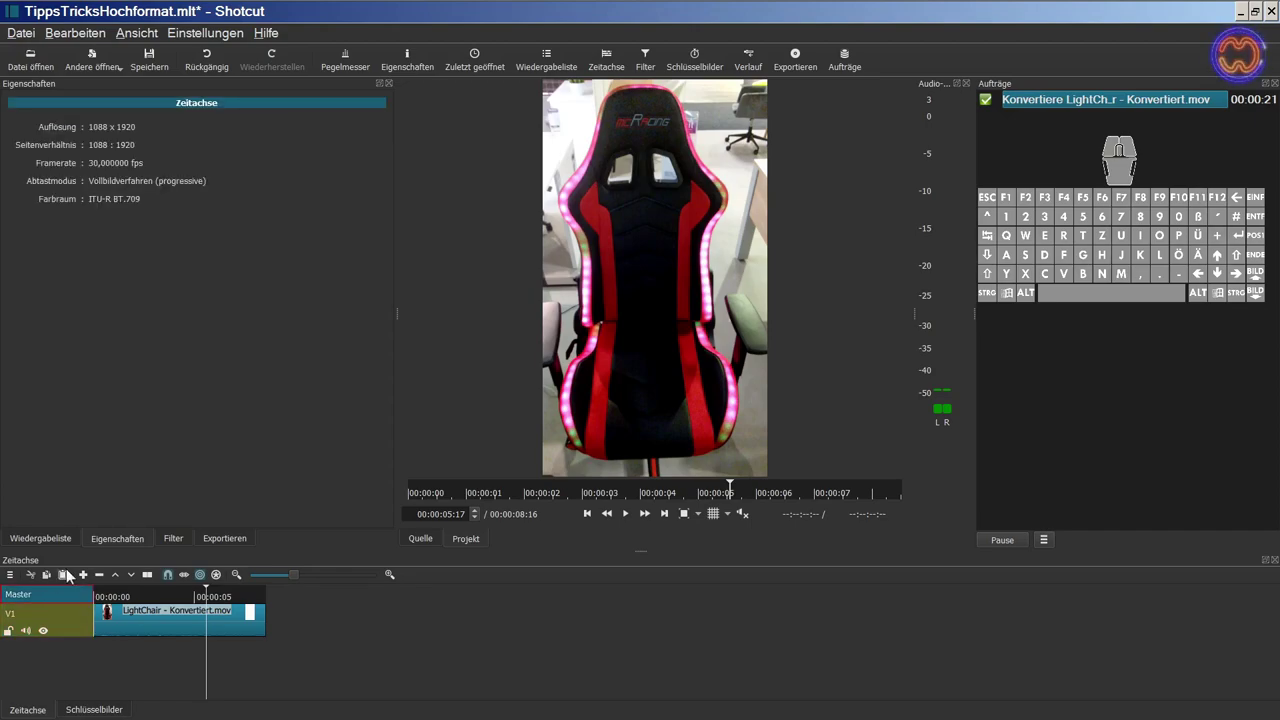
left_click(42, 538)
left_click(114, 160)
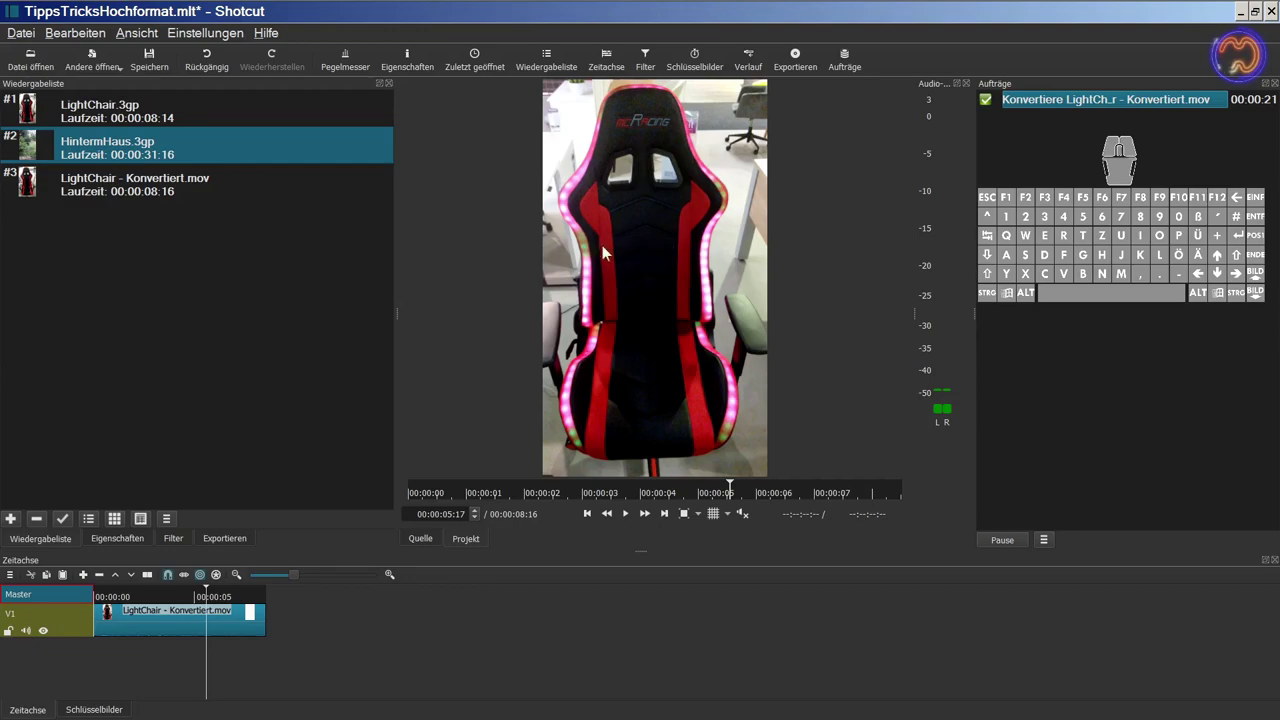
left_click(588, 514)
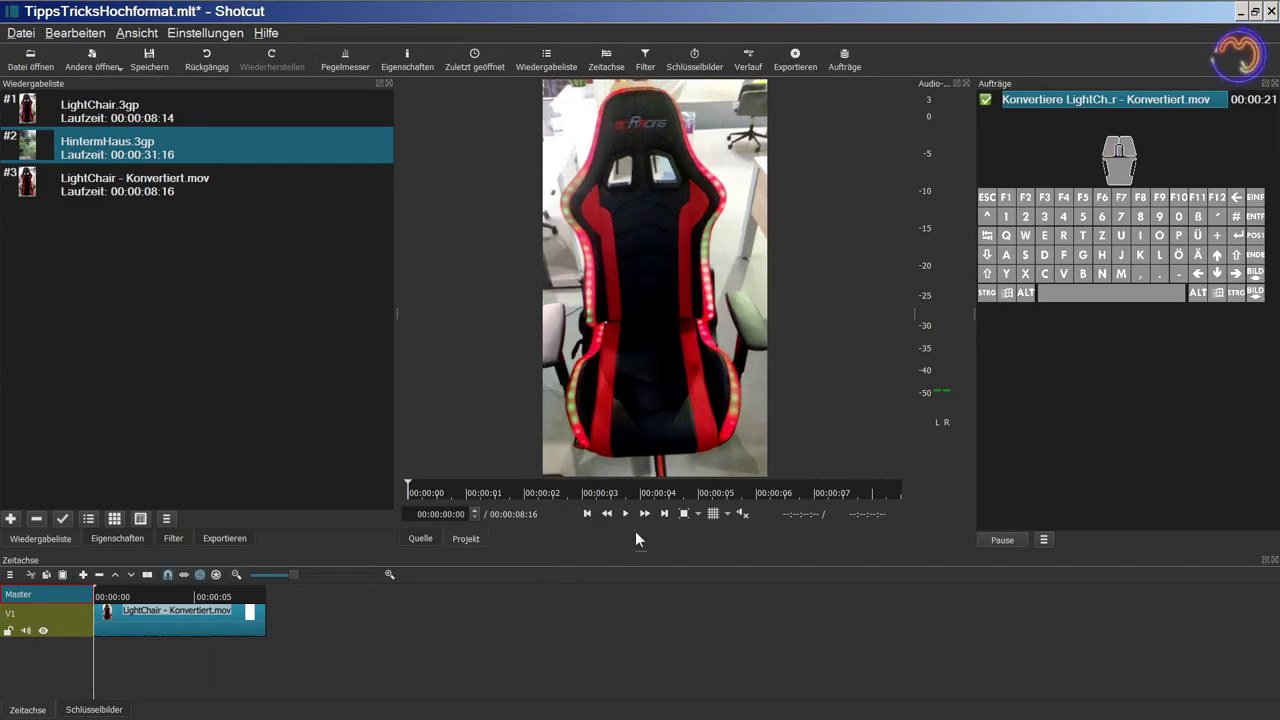
left_click(627, 515)
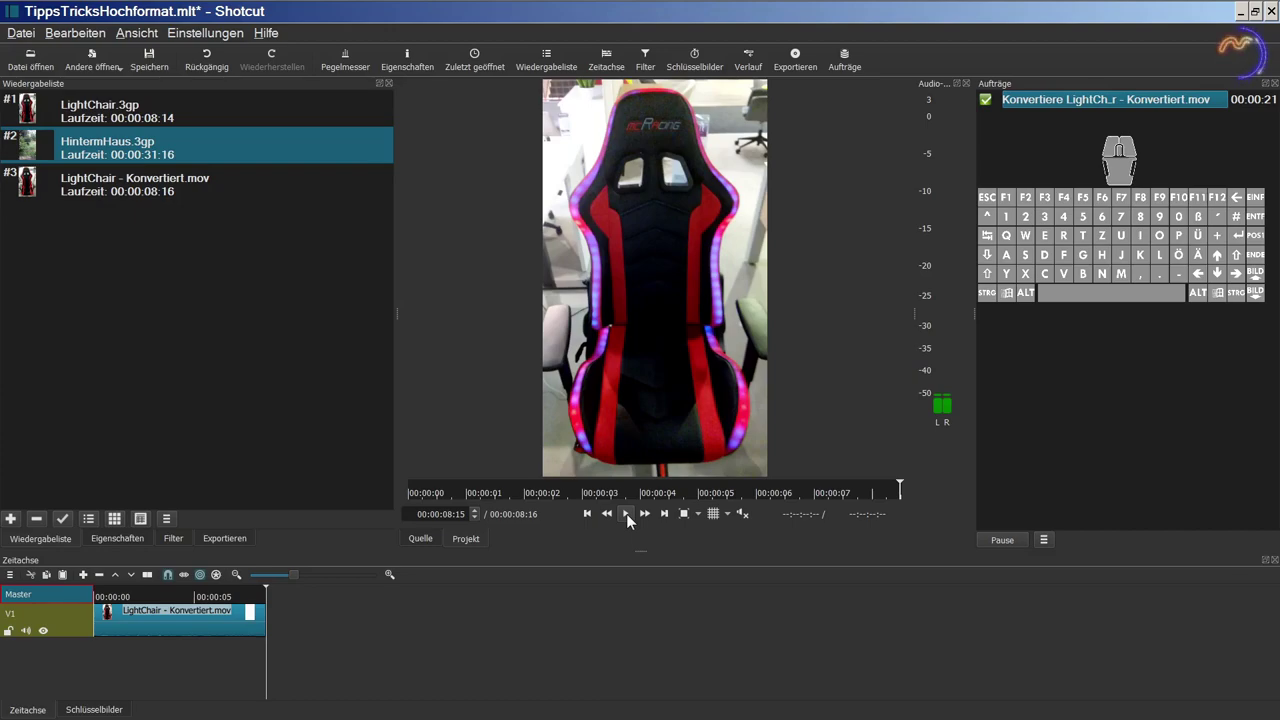
- Add the Stabilisieren video filter to the LightChair - Konvertiert.mov clip on track V1
left_click(156, 617)
left_click(172, 538)
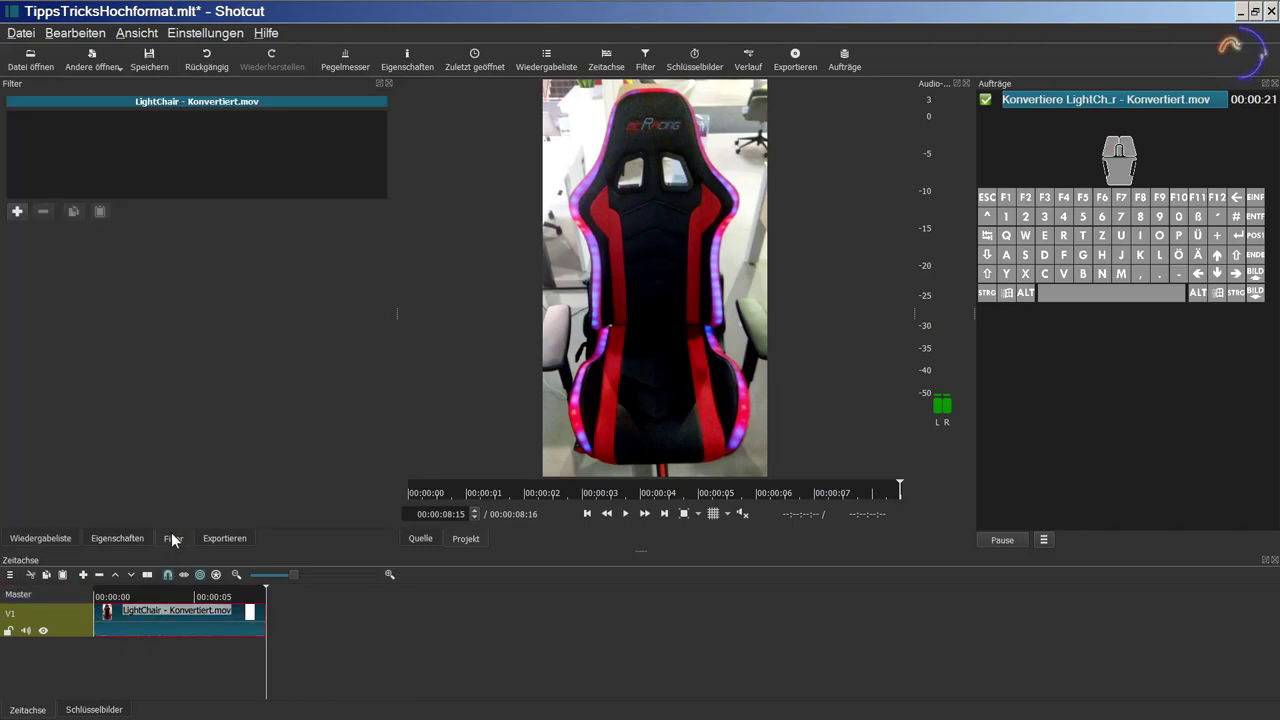
left_click(18, 212)
scroll(24, 218, "down", 4)
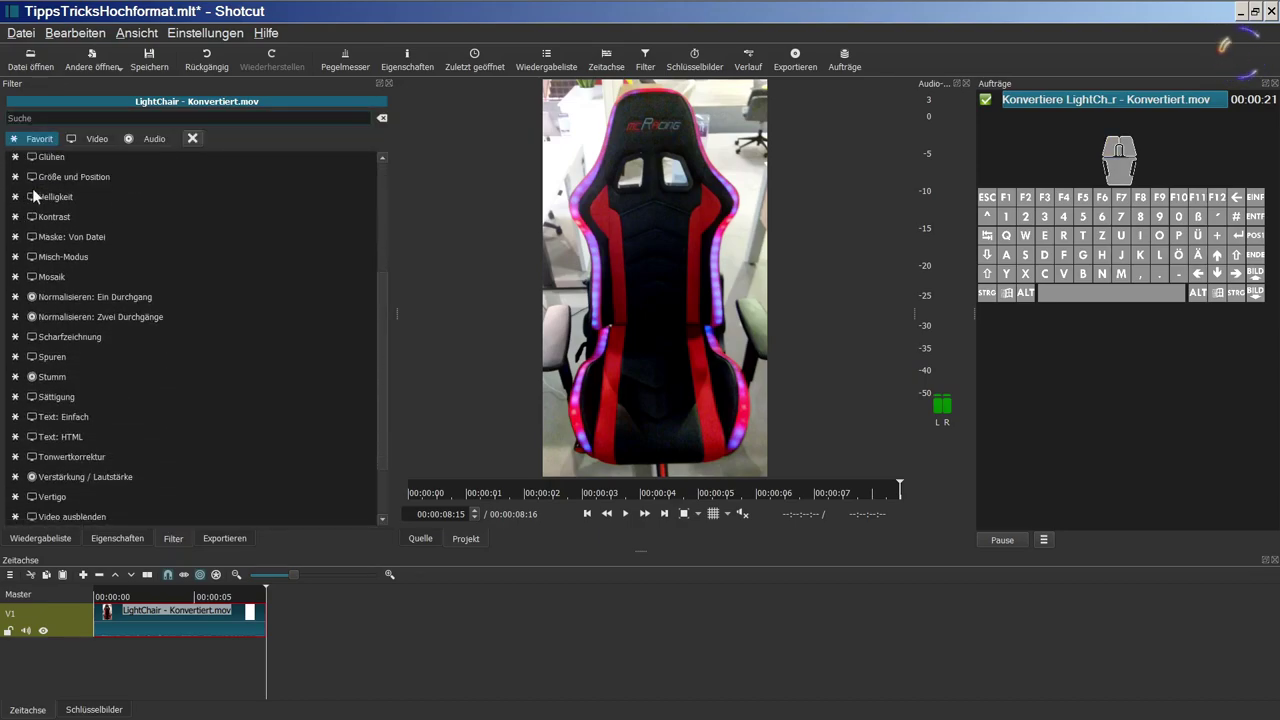
left_click(85, 136)
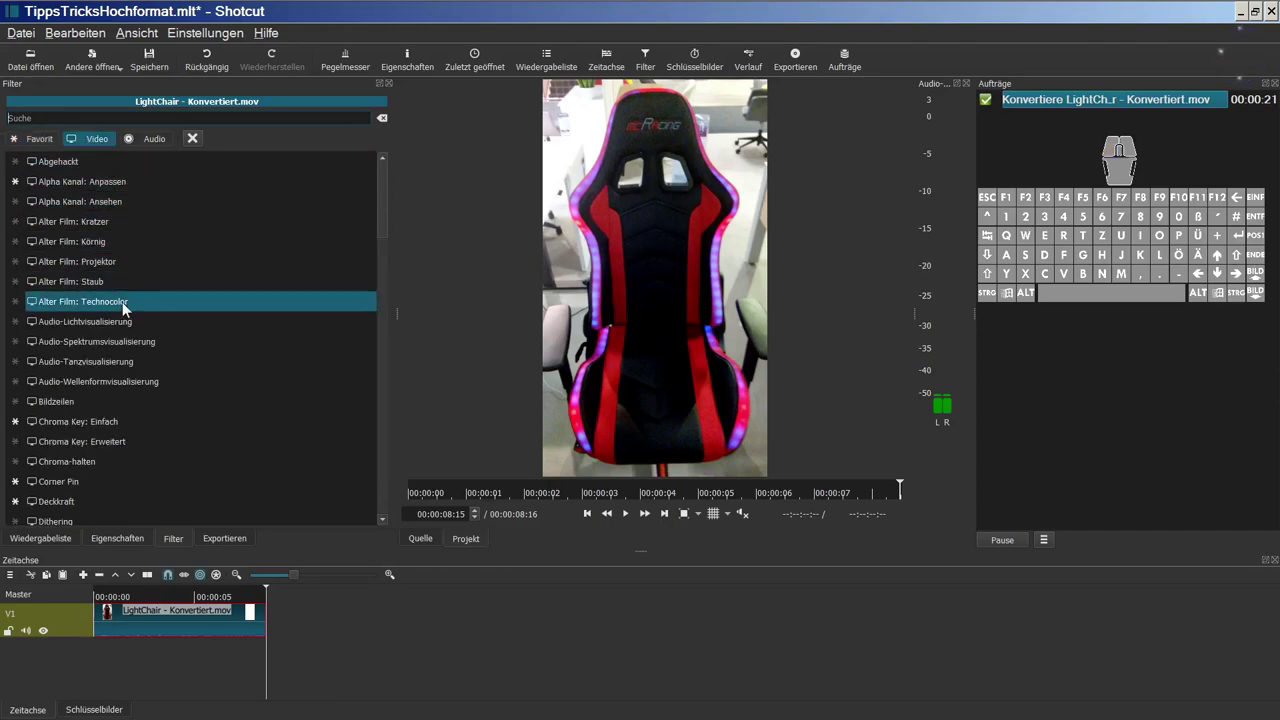
scroll(122, 340, "down", 3)
scroll(198, 377, "down", 5)
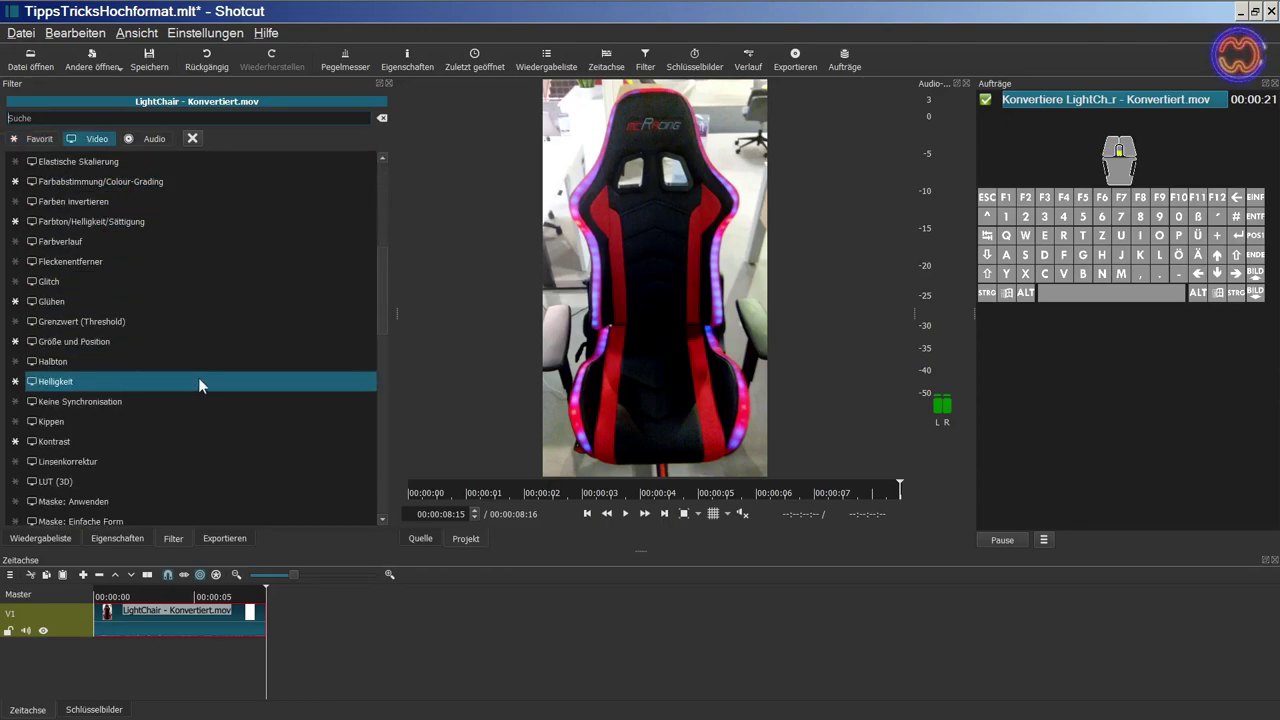
scroll(198, 377, "down", 3)
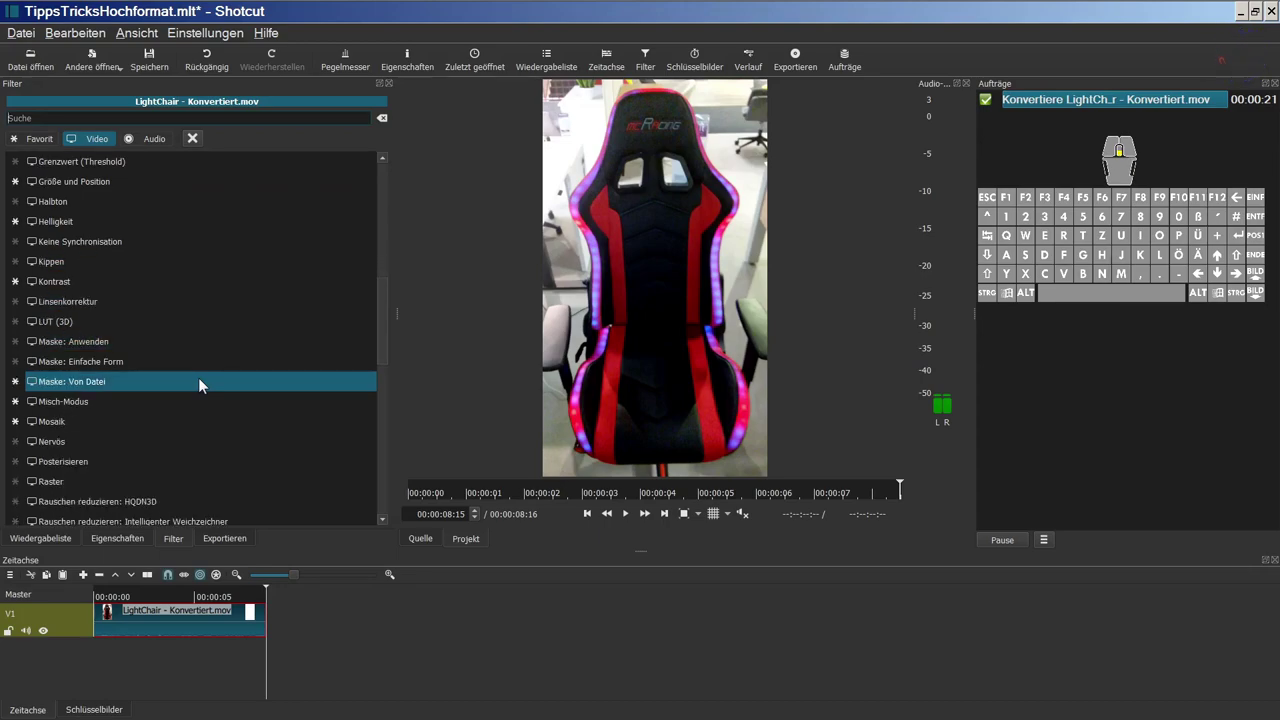
scroll(198, 377, "down", 3)
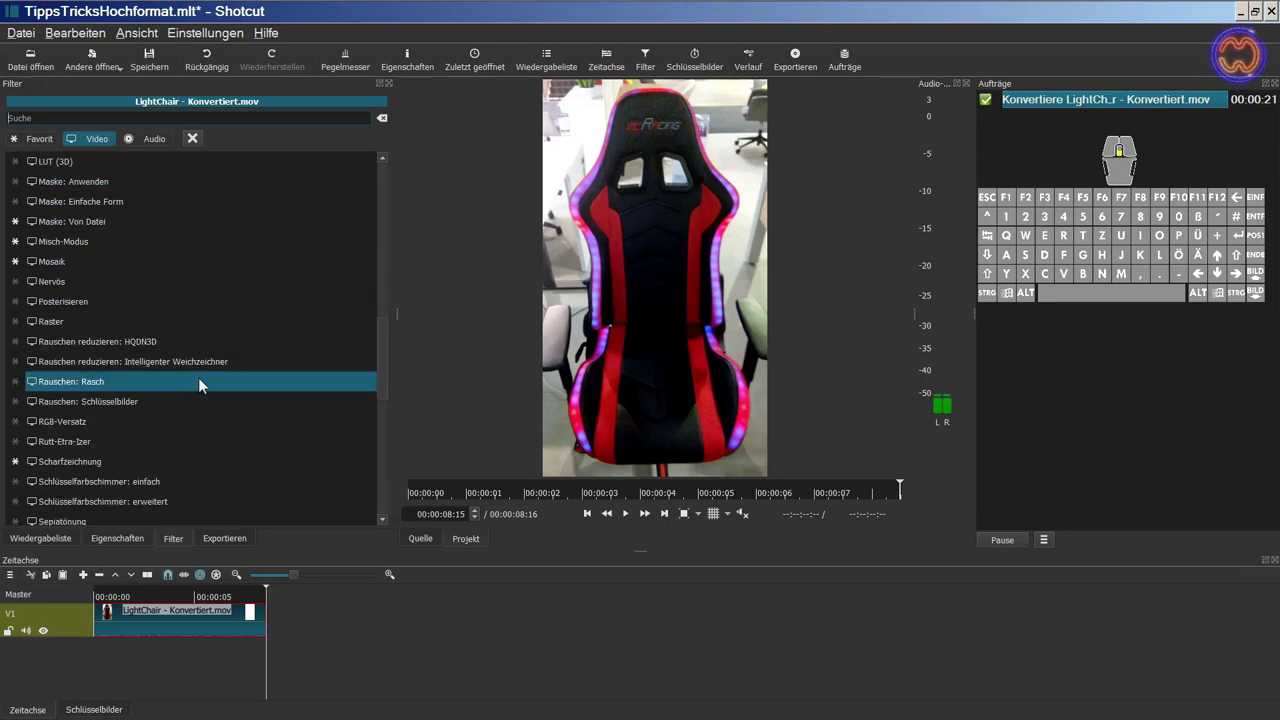
scroll(198, 377, "down", 2)
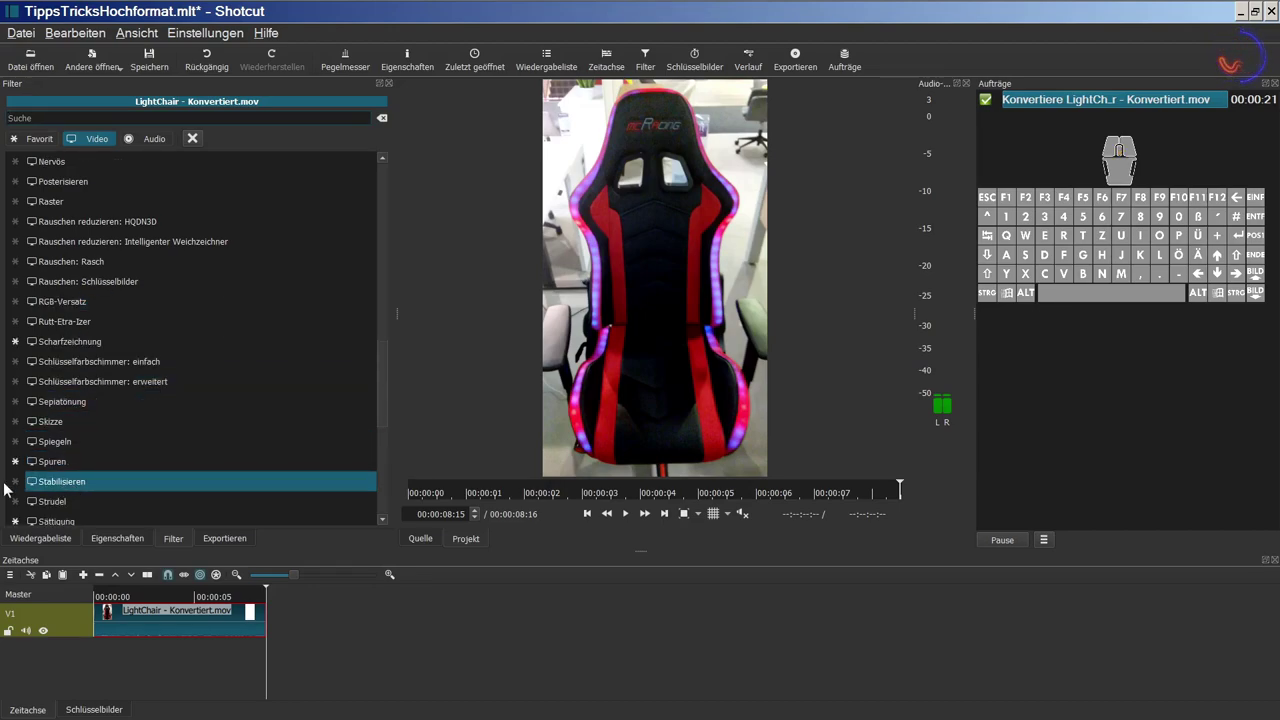
left_click(66, 481)
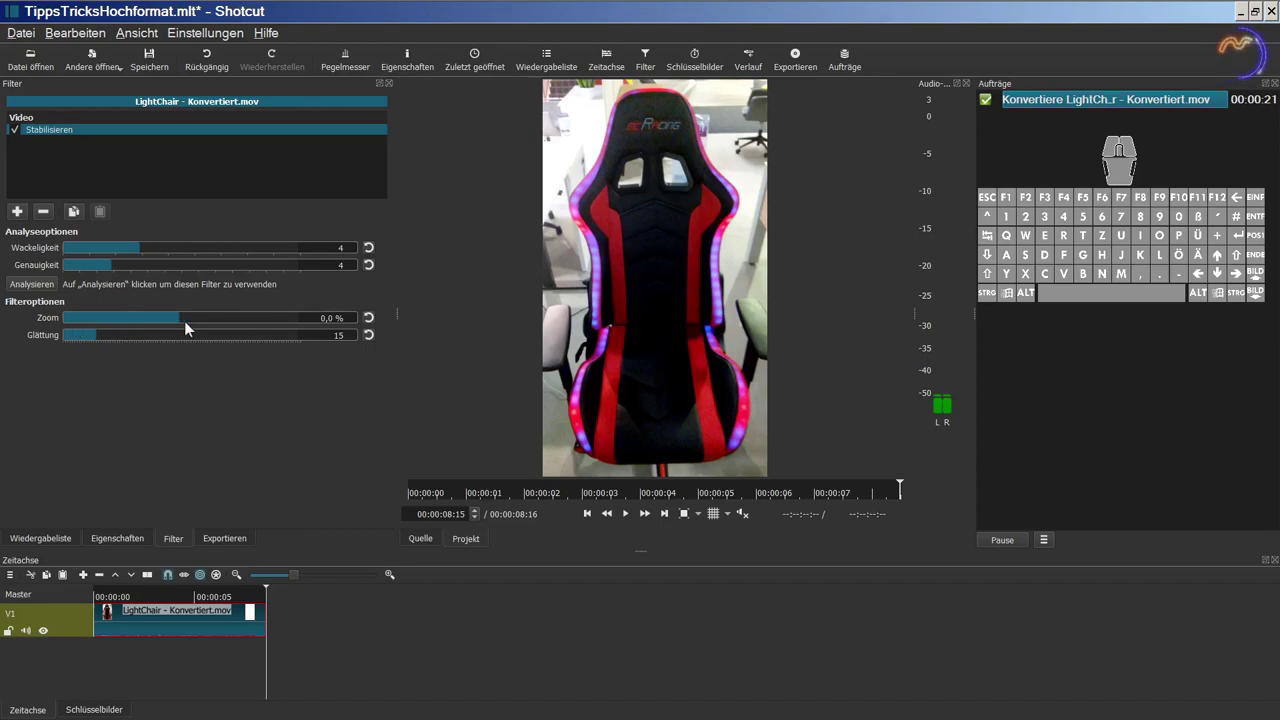
- Run the stabilization analysis, saving its results as Lightchair in the Hochformat folder, and play the stabilized clip from the start
left_click(40, 283)
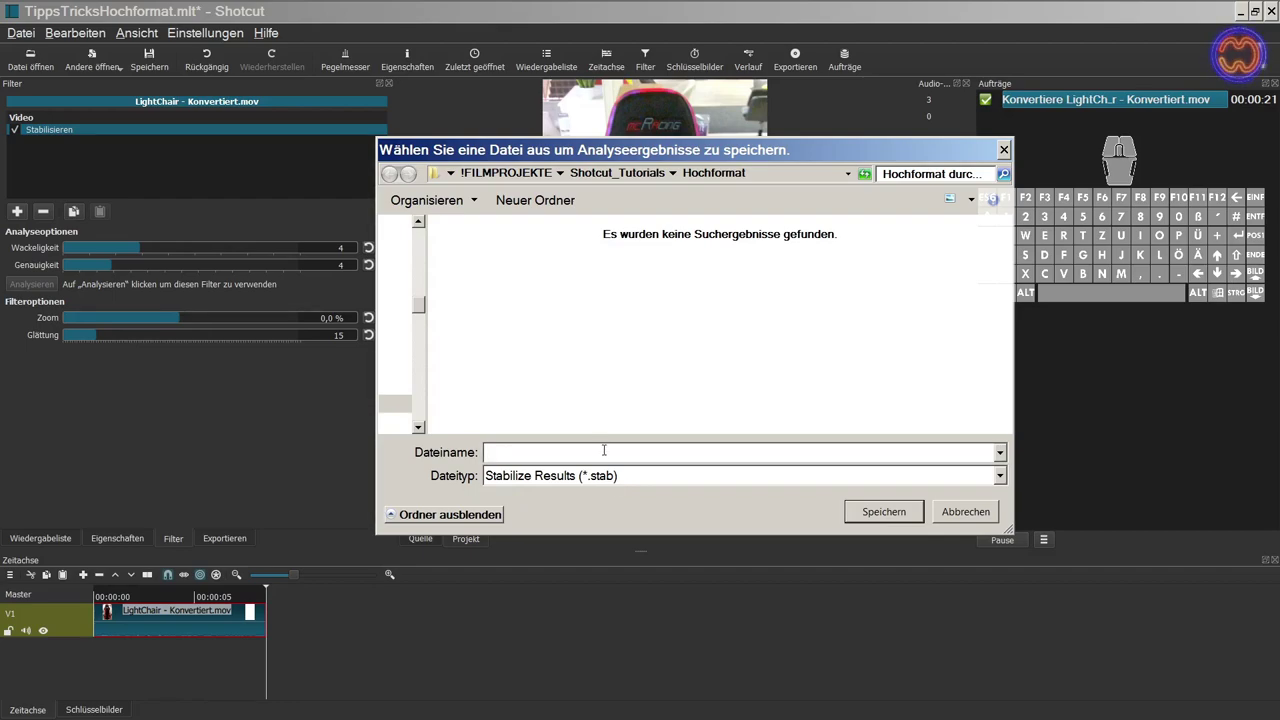
type("Lightchai")
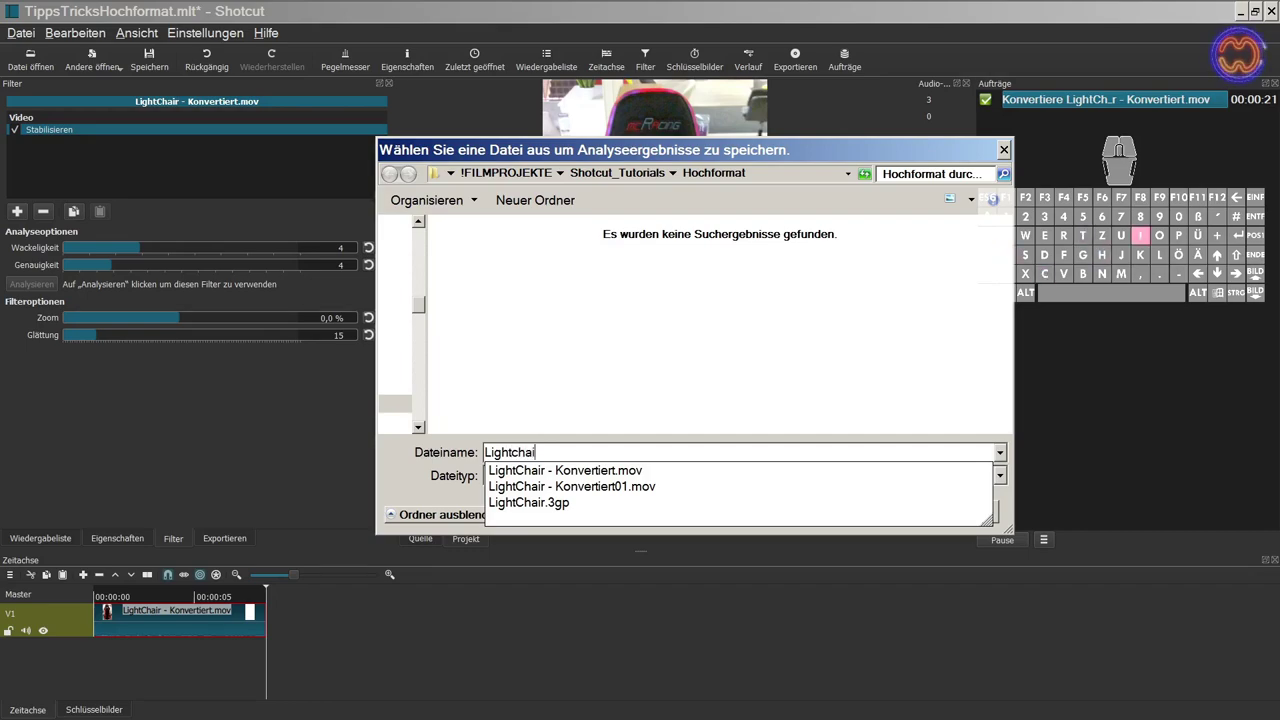
type("t")
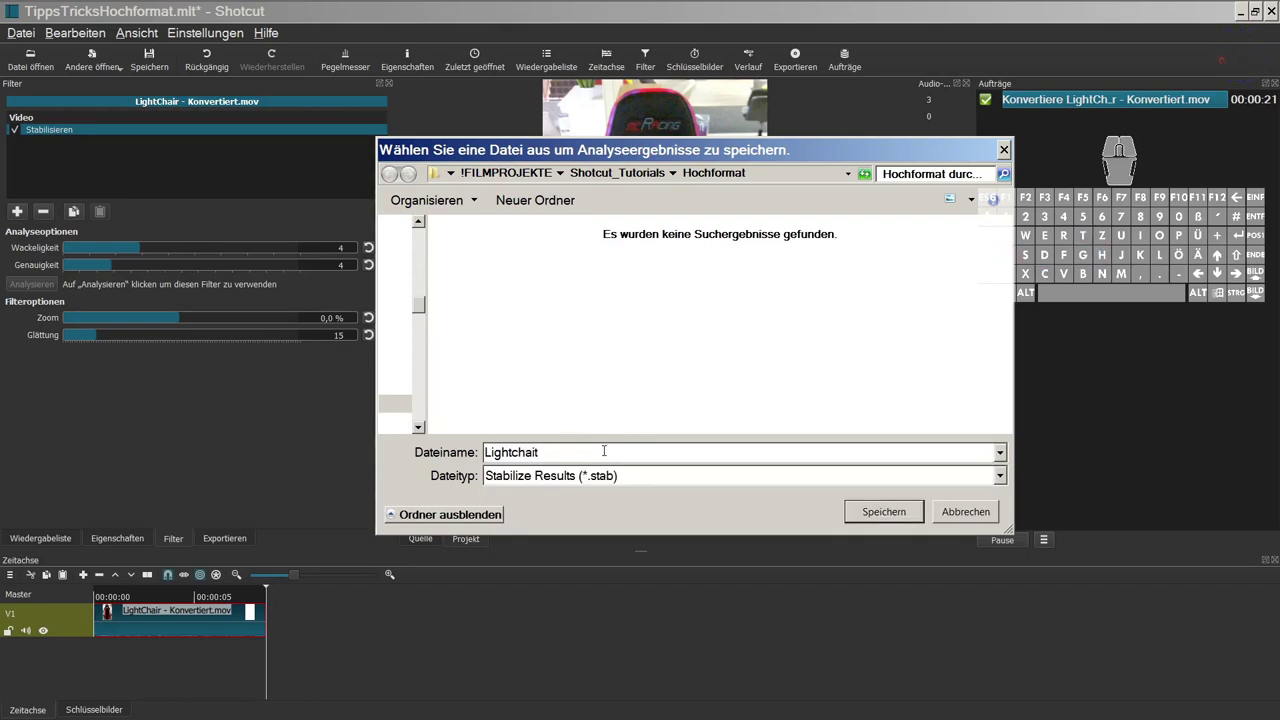
key("BackSpace")
type("r")
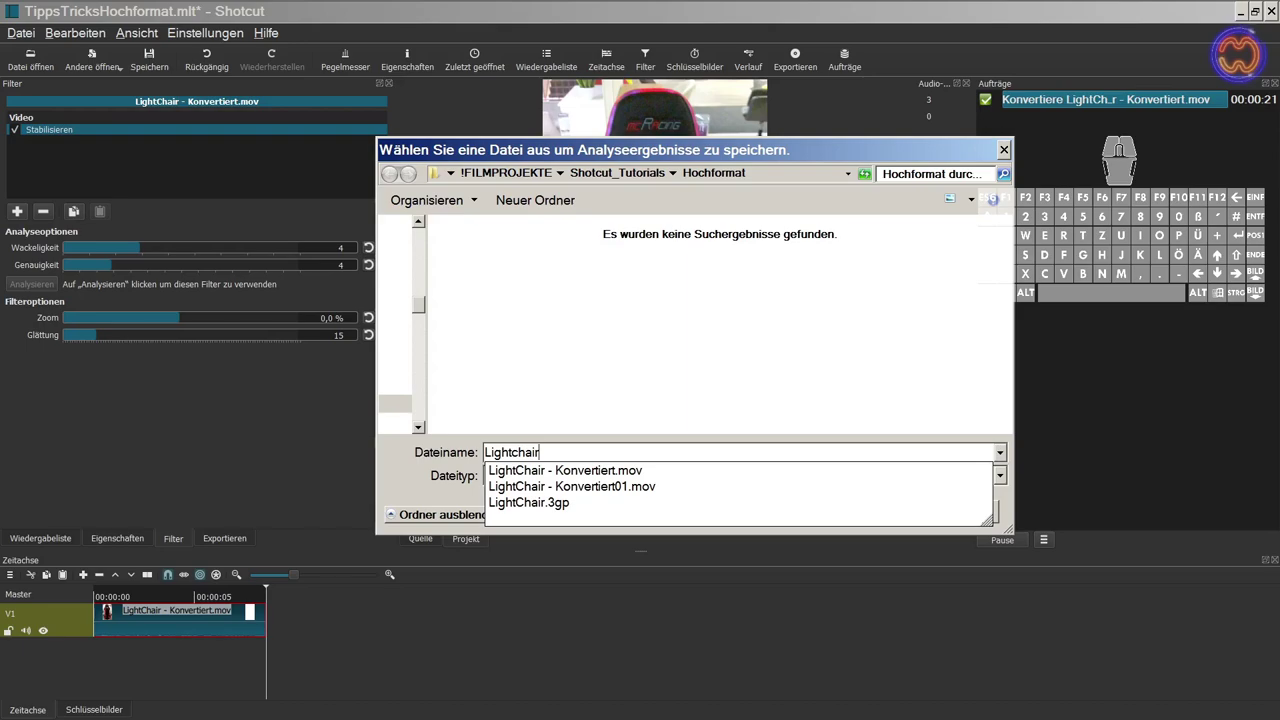
key("Return")
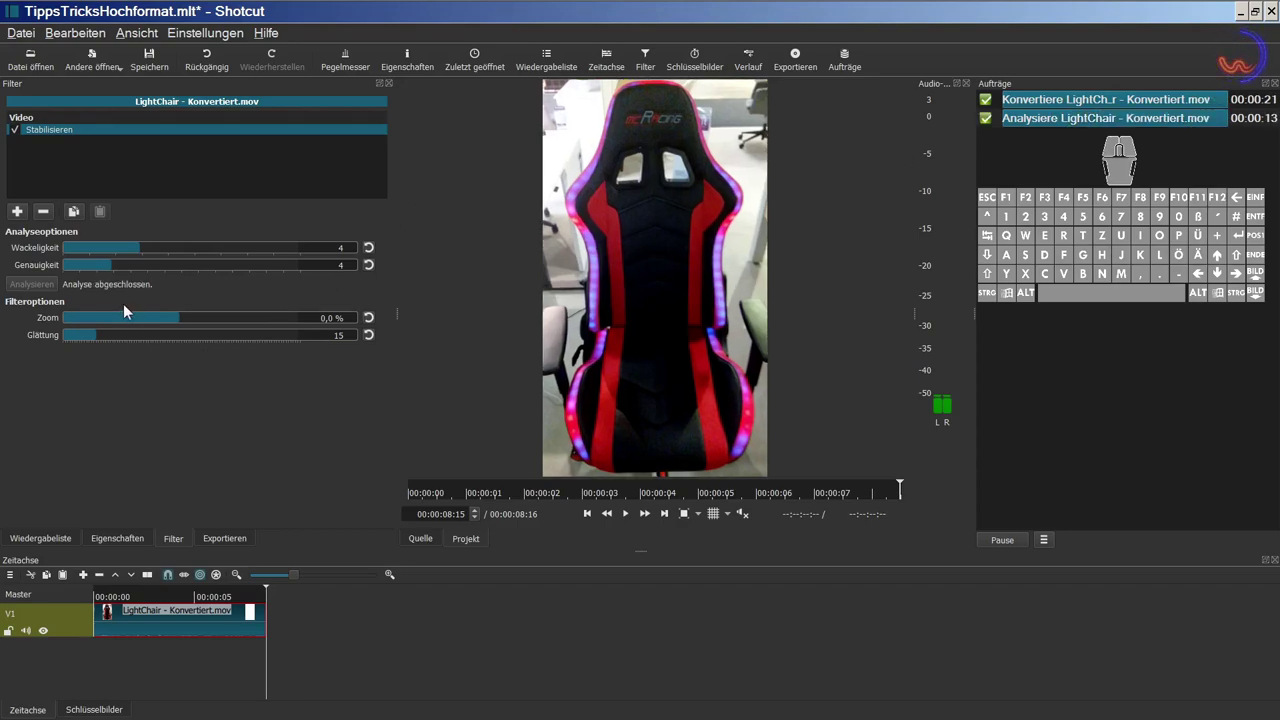
left_click(587, 513)
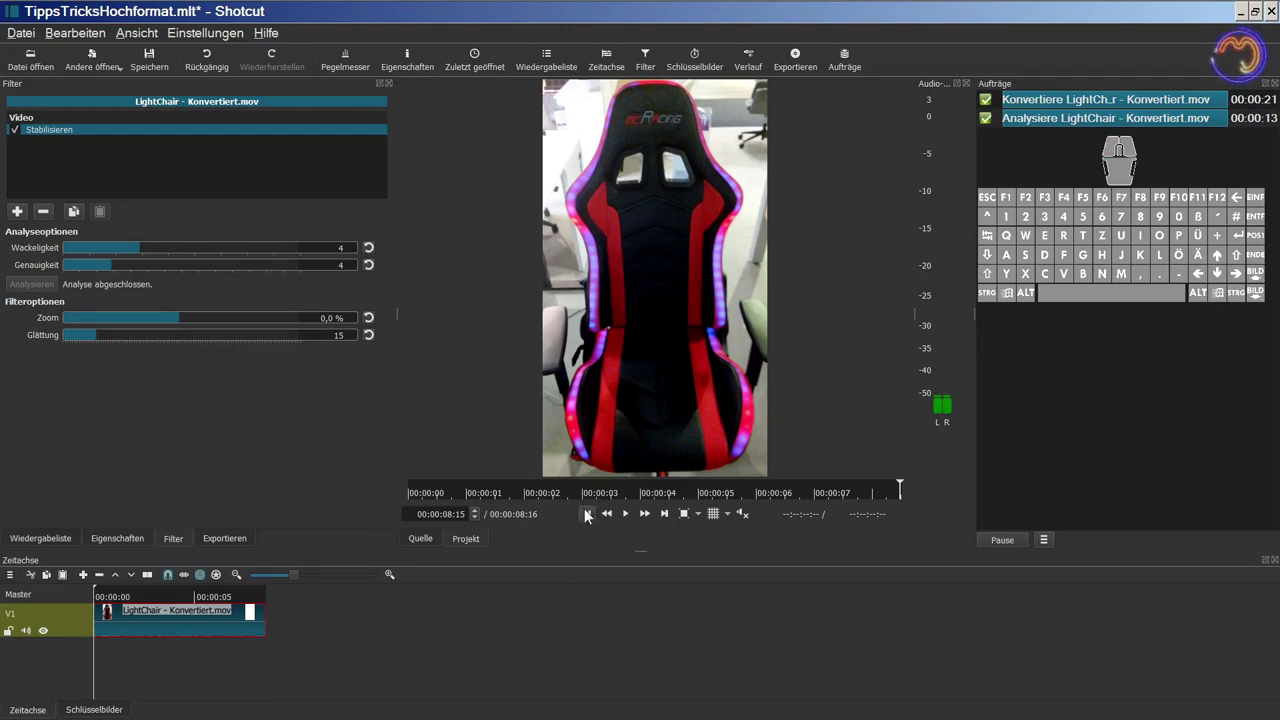
left_click(627, 513)
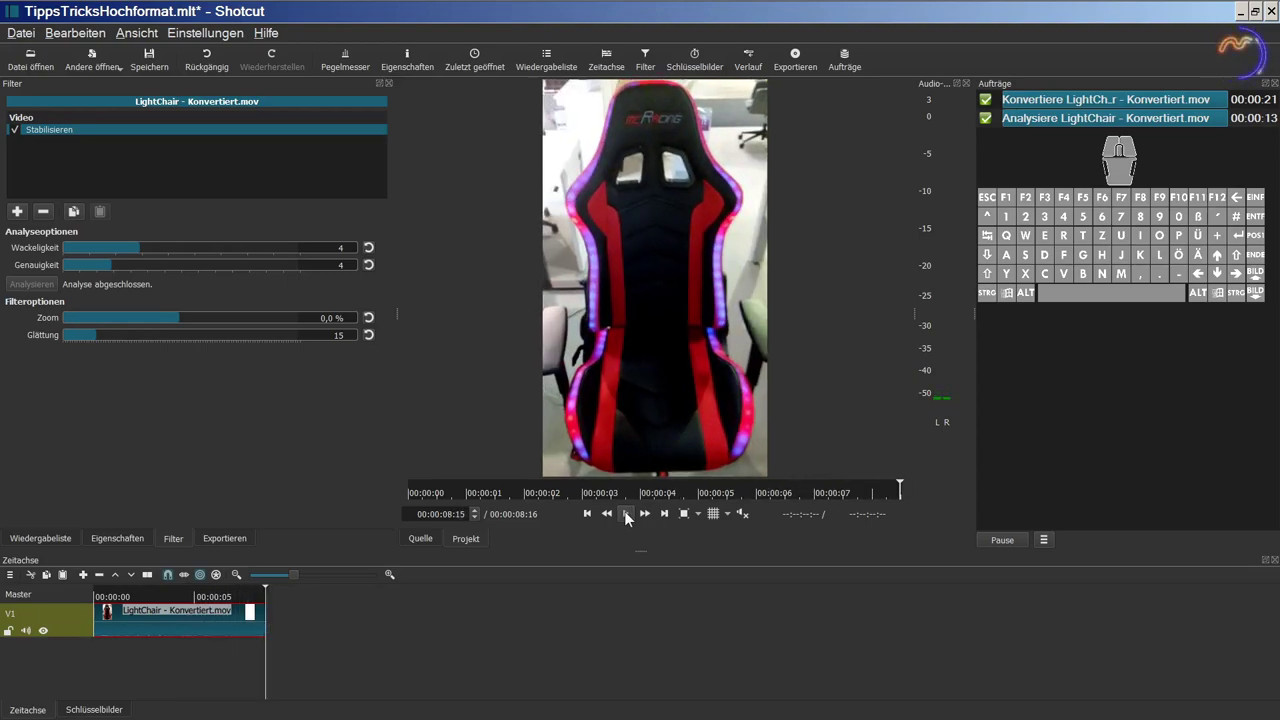
- Add a second video track and place LightChair - Konvertiert.mov at its start, above the stabilized clip
key("ctrl+i")
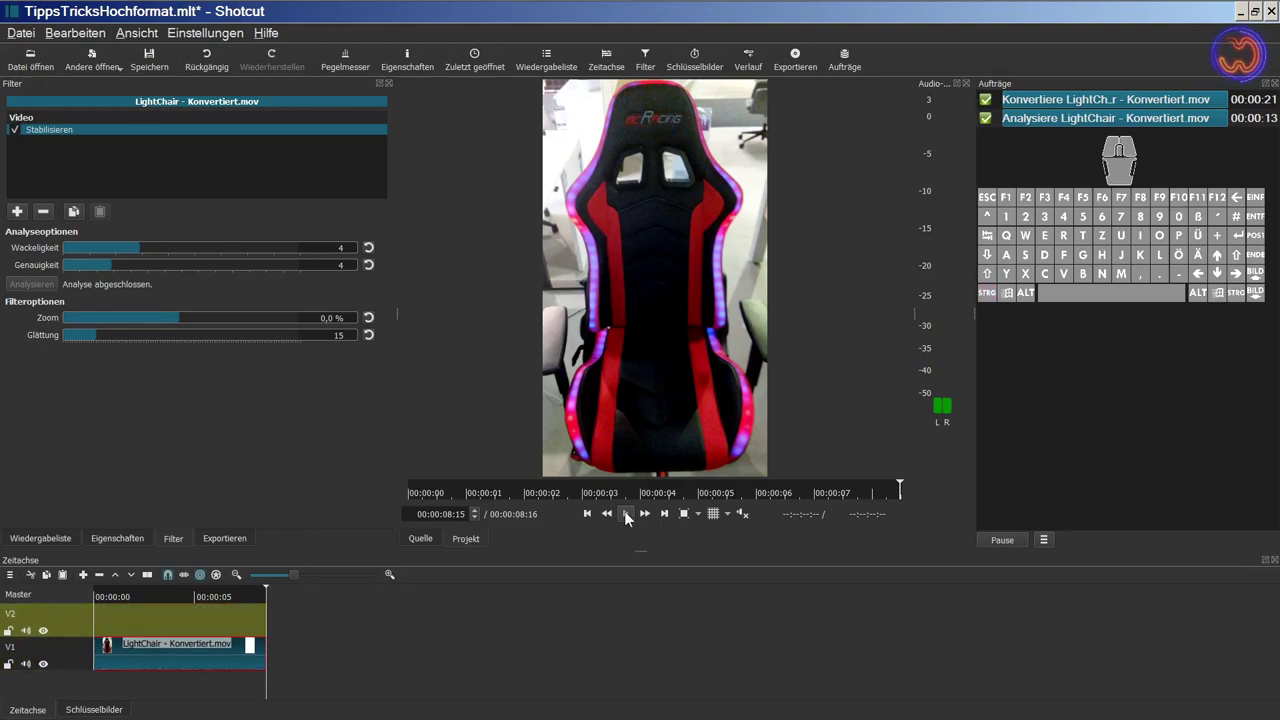
left_click(55, 538)
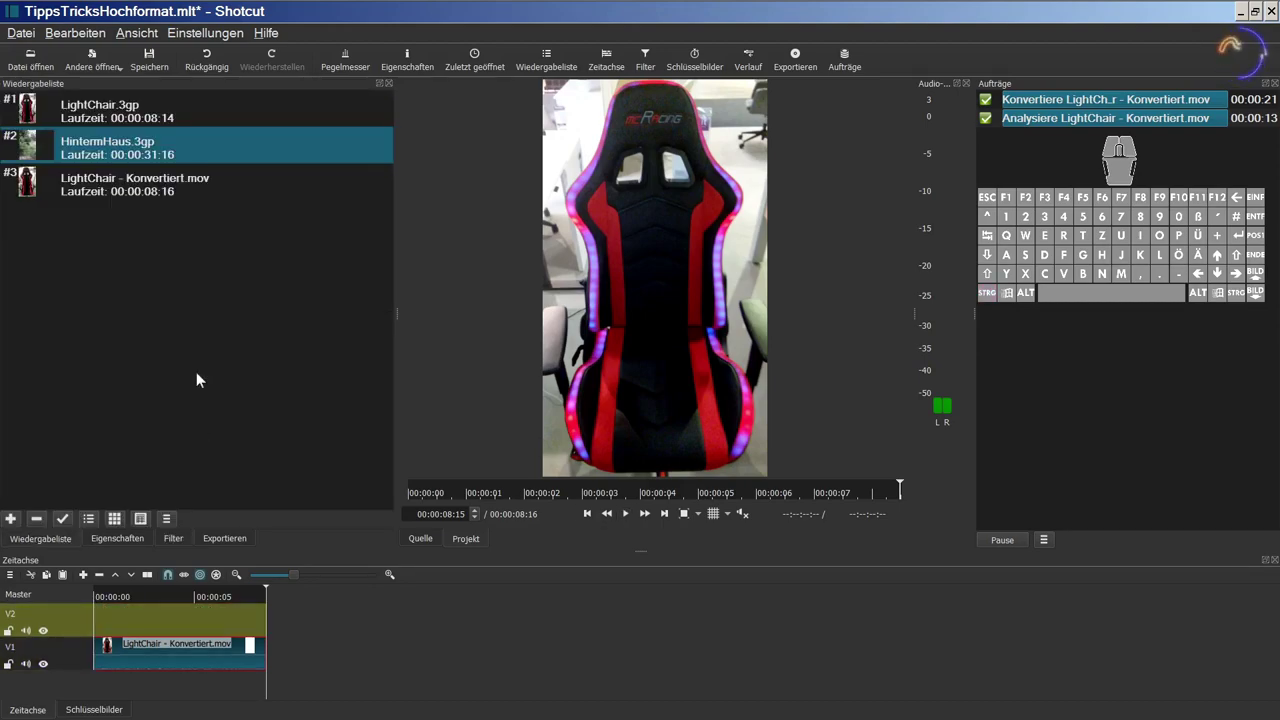
left_click(140, 190)
left_click_drag(140, 190, 102, 613)
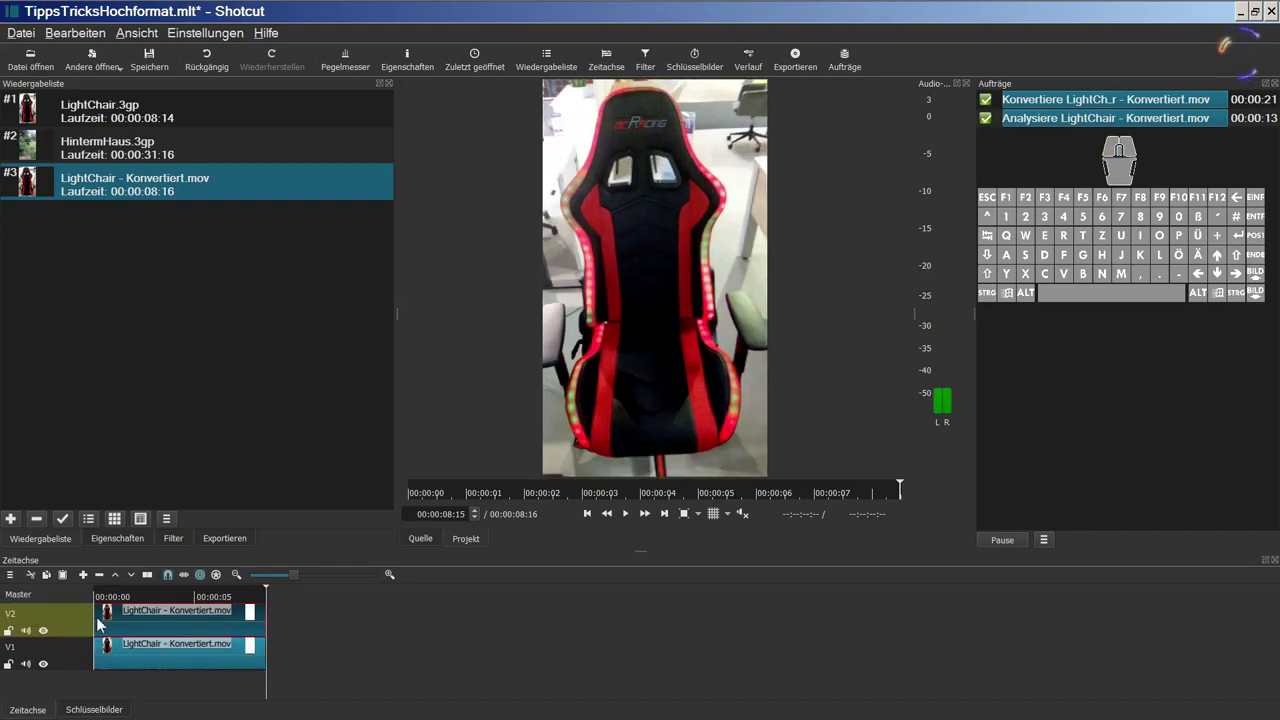
- Compare the original and stabilized chair footage at 00:00:01:29 by hiding and showing track V2
left_click(183, 593)
left_click(155, 598)
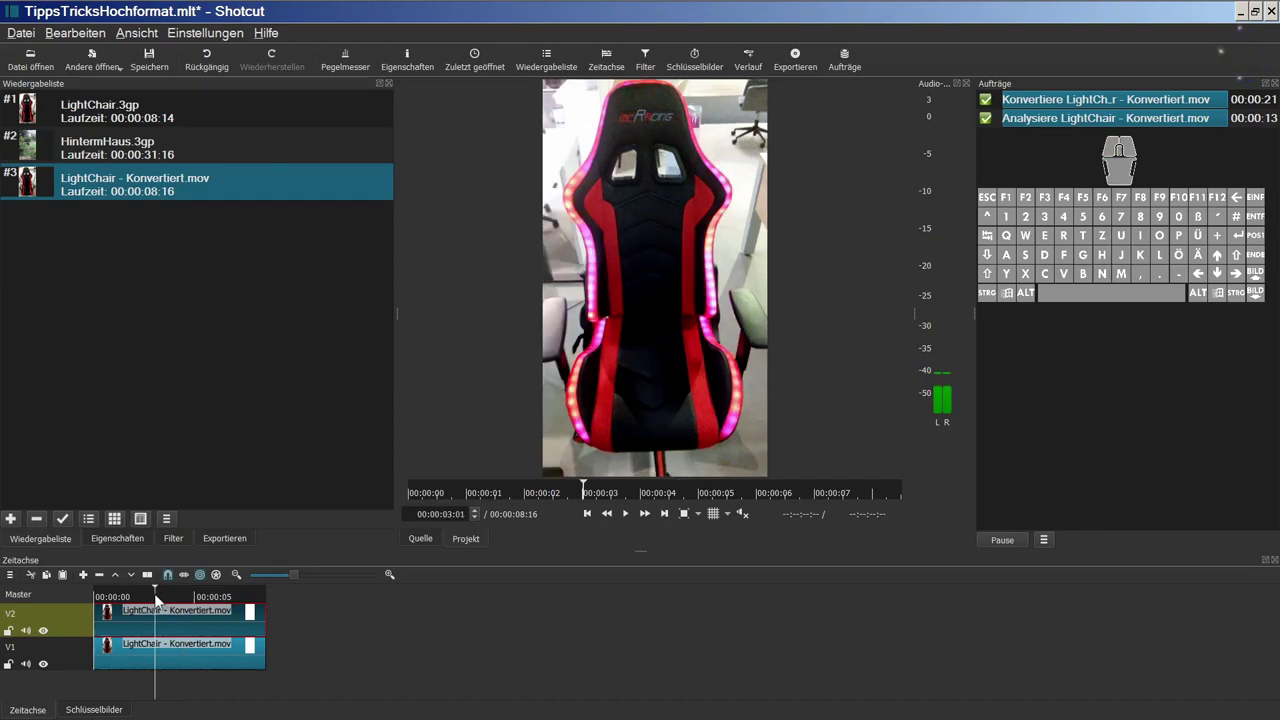
left_click(133, 596)
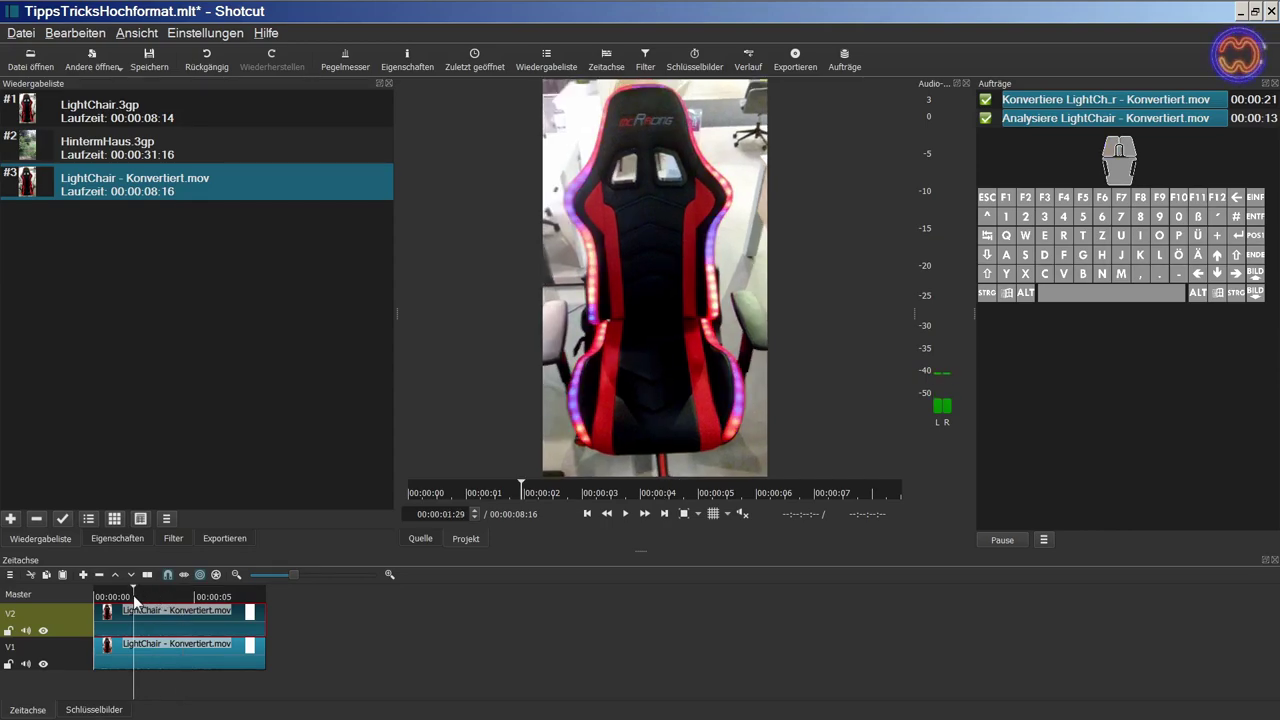
left_click(43, 631)
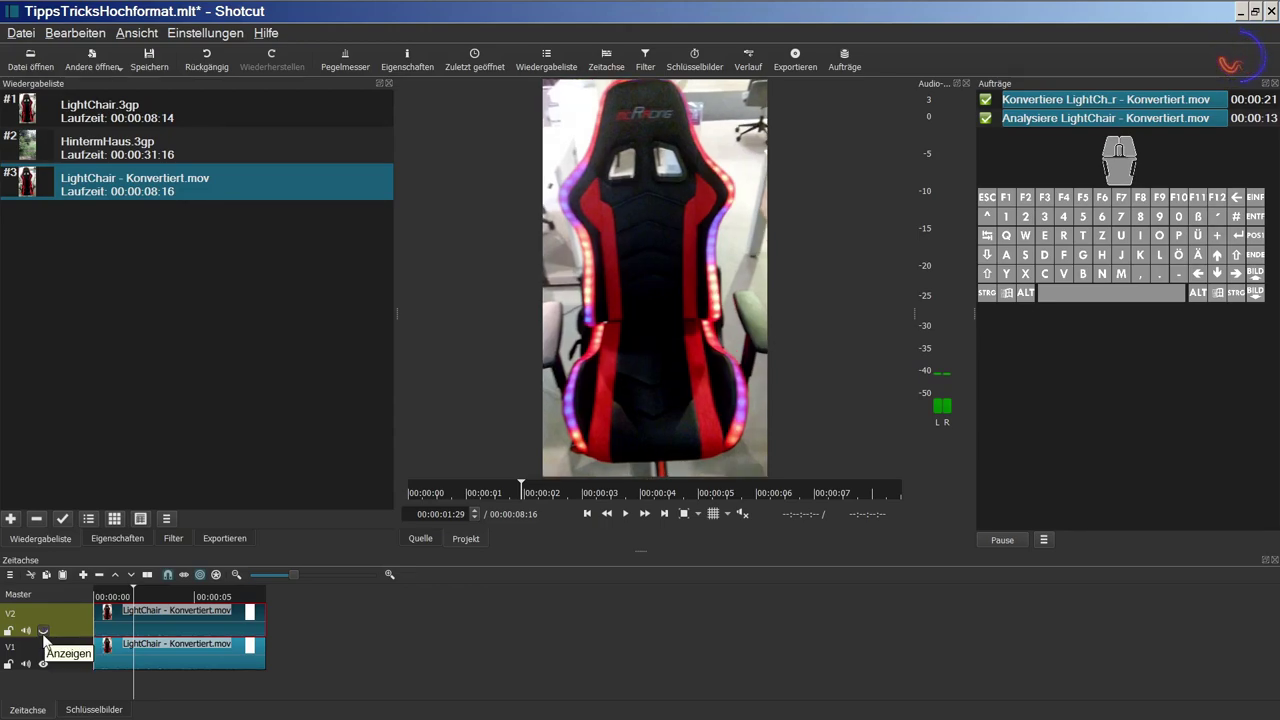
left_click(43, 631)
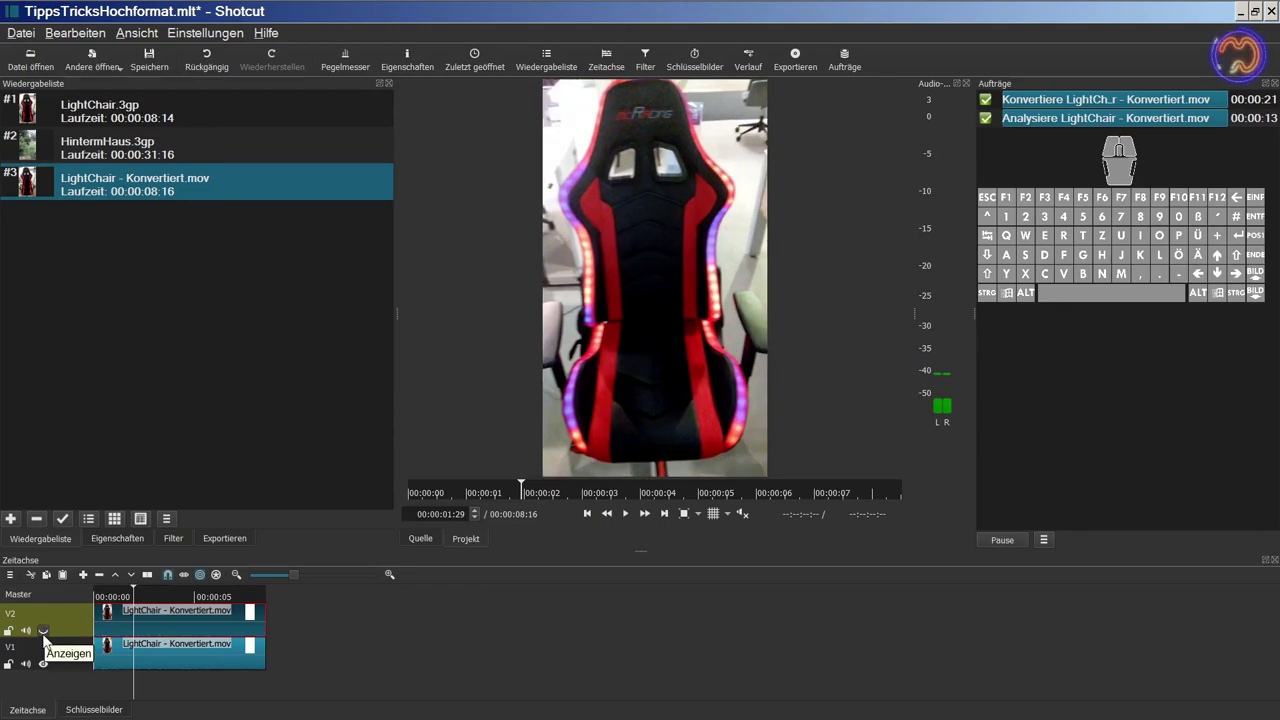
- Hide track V2 and set the V1 clip's stabilization to Wackeligkeit 10 and Genauigkeit 15
left_click(160, 652)
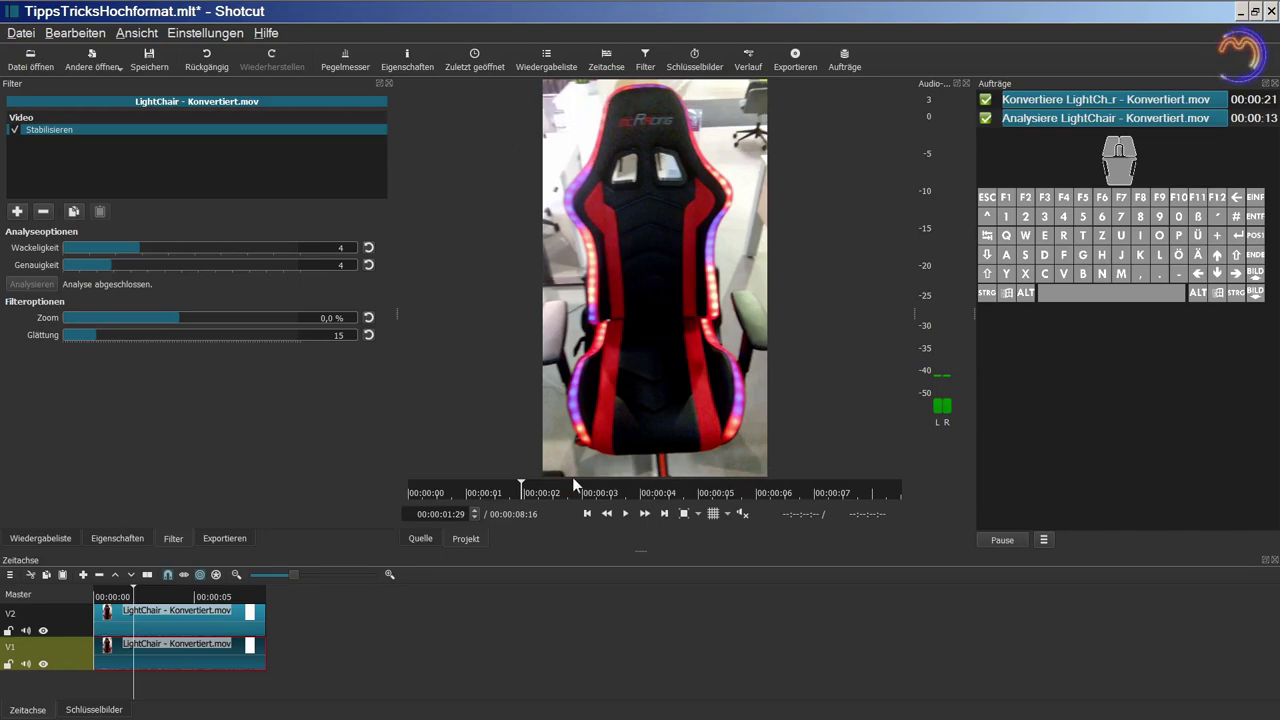
left_click(43, 631)
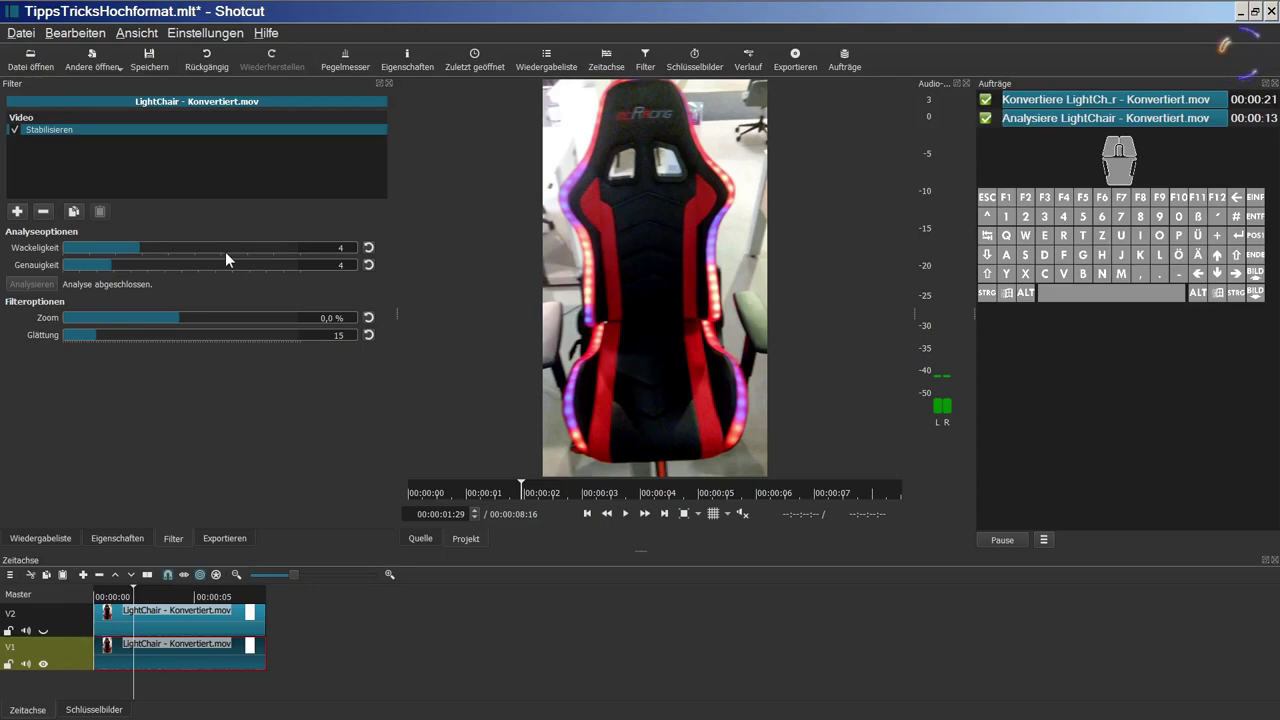
left_click_drag(141, 249, 353, 254)
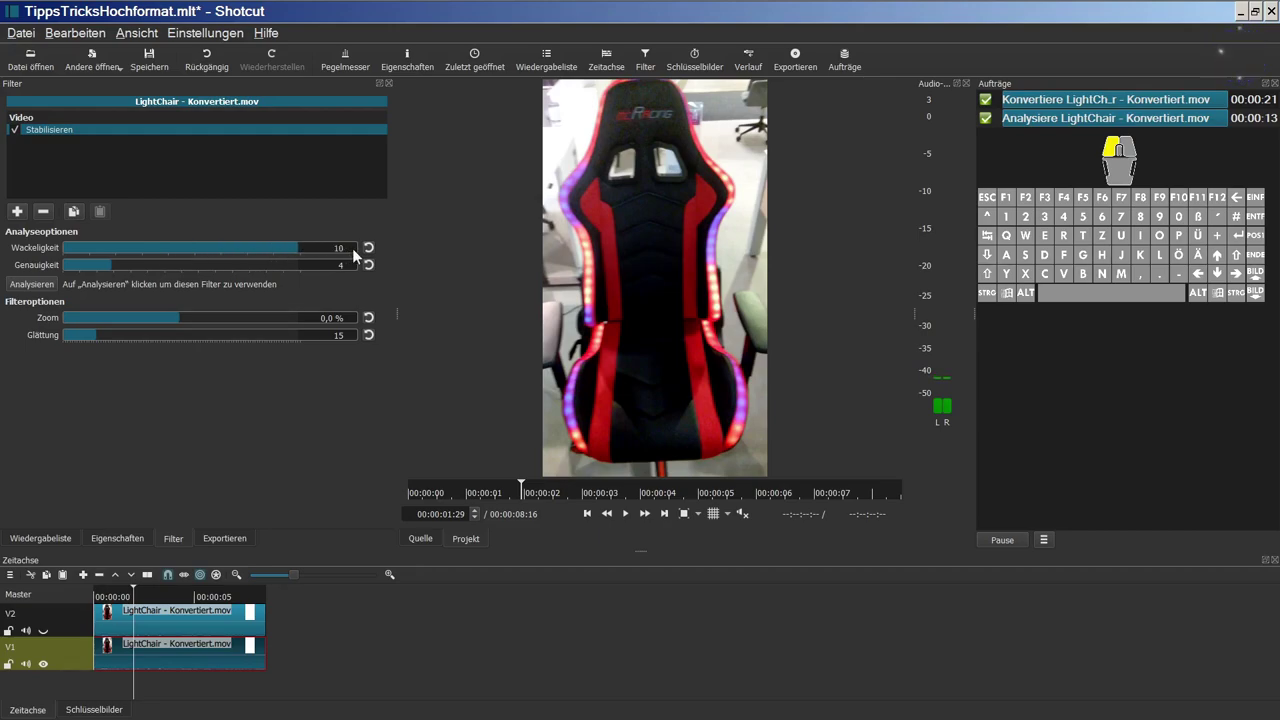
left_click_drag(258, 250, 413, 251)
left_click_drag(109, 265, 339, 265)
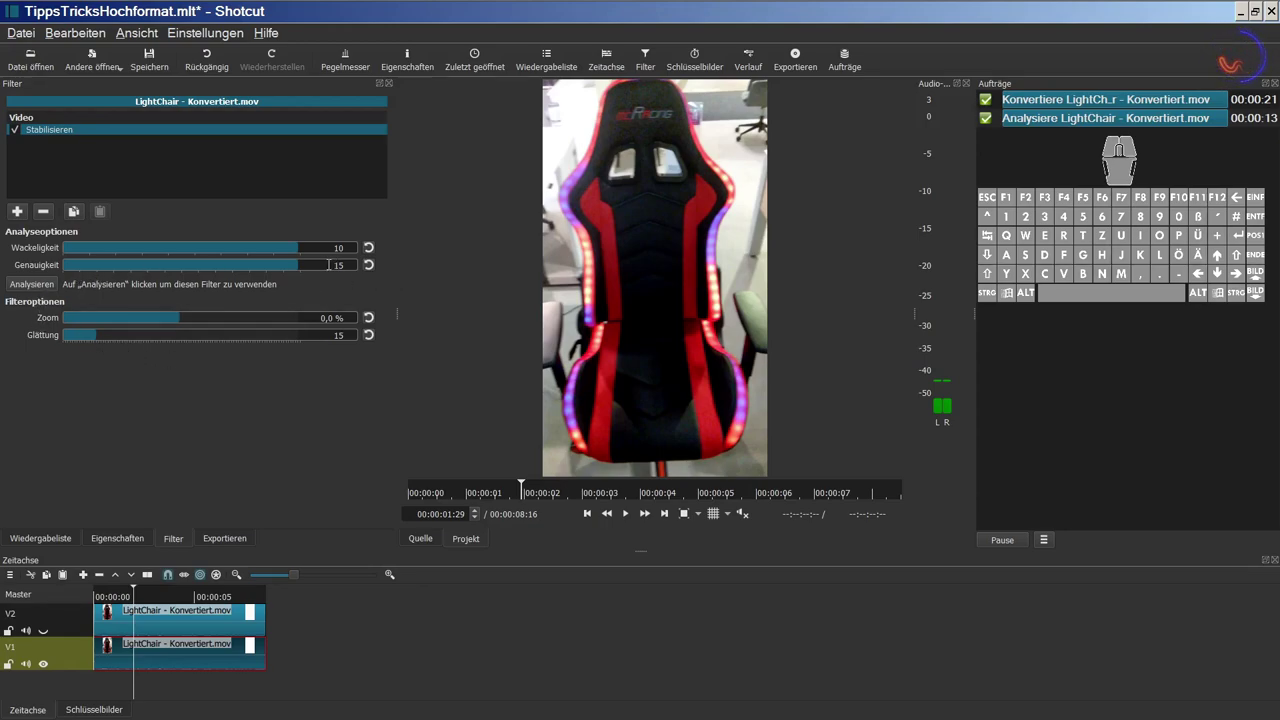
- Analyse the V1 clip with the changed stabilization settings, overwriting Lightchair.stab, and return to the start of the timeline
left_click(22, 286)
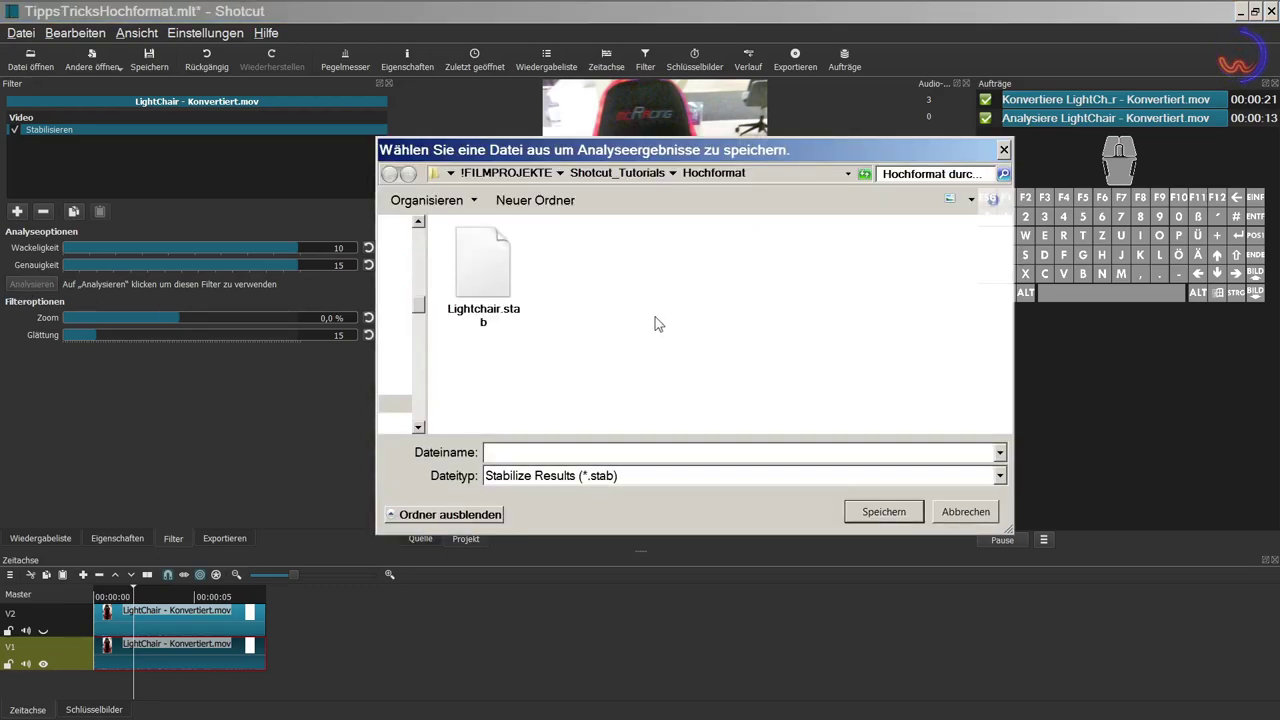
left_click(483, 265)
left_click(899, 512)
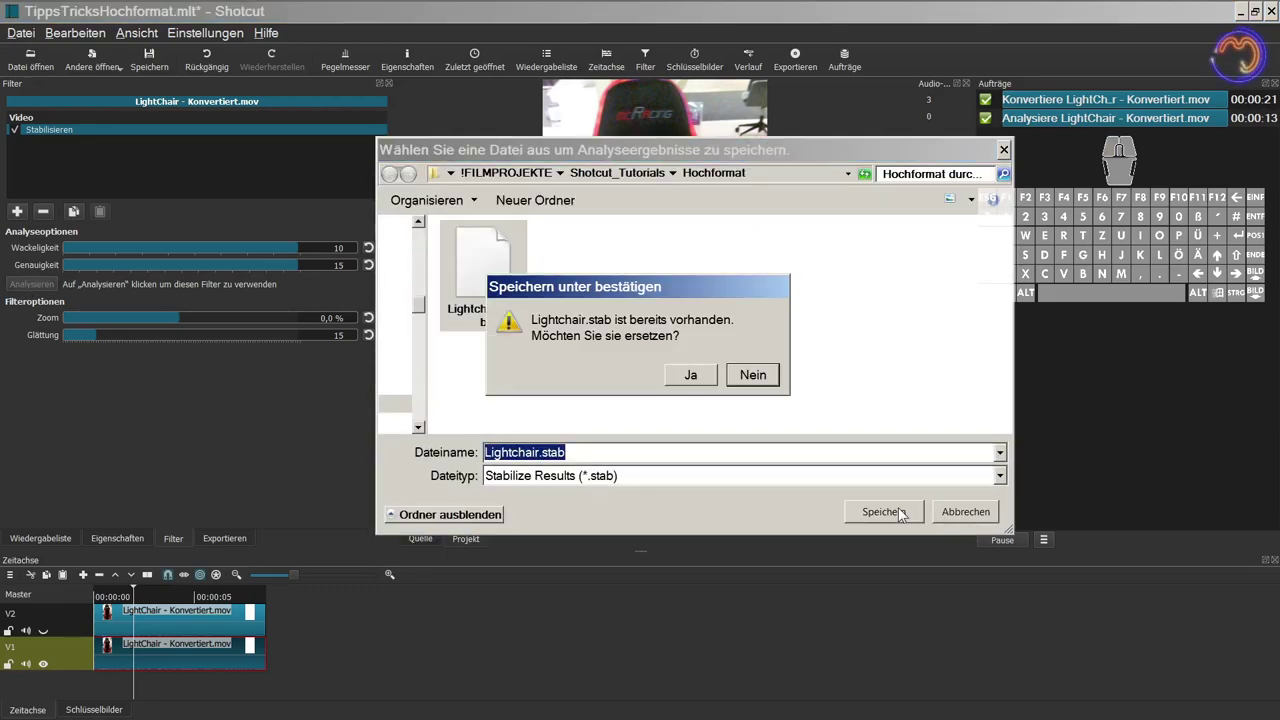
left_click(689, 378)
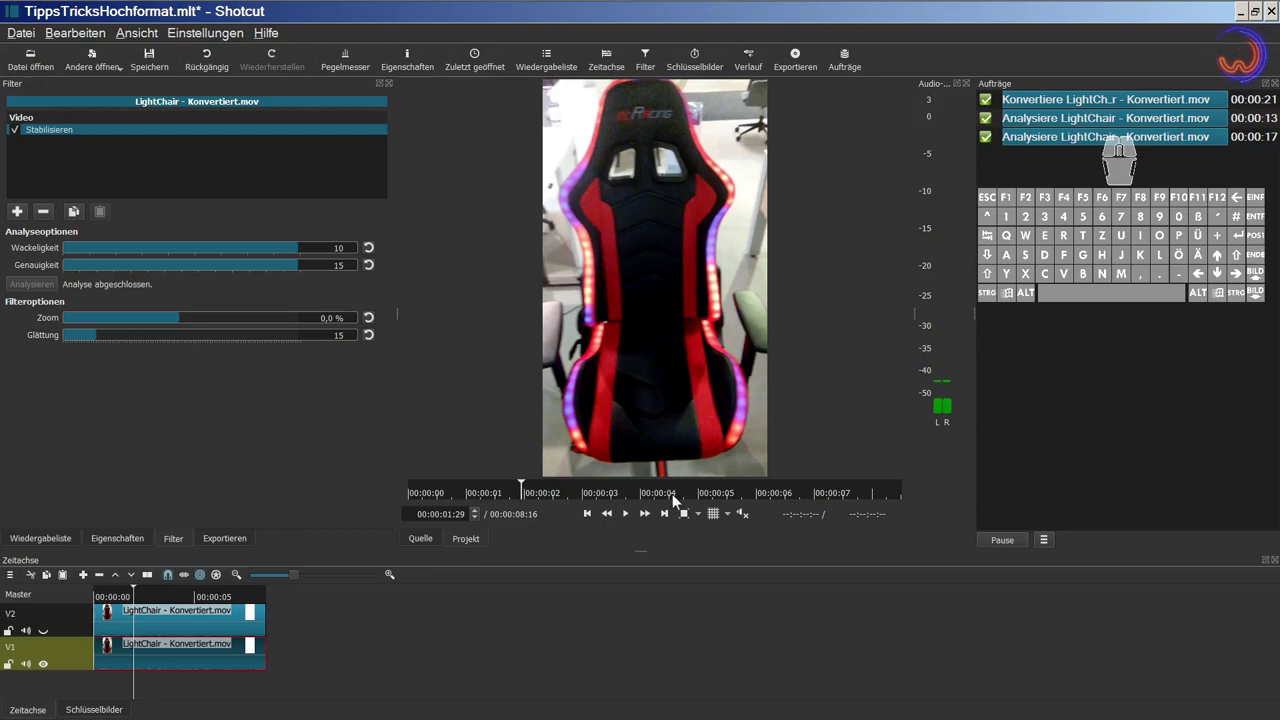
left_click(588, 514)
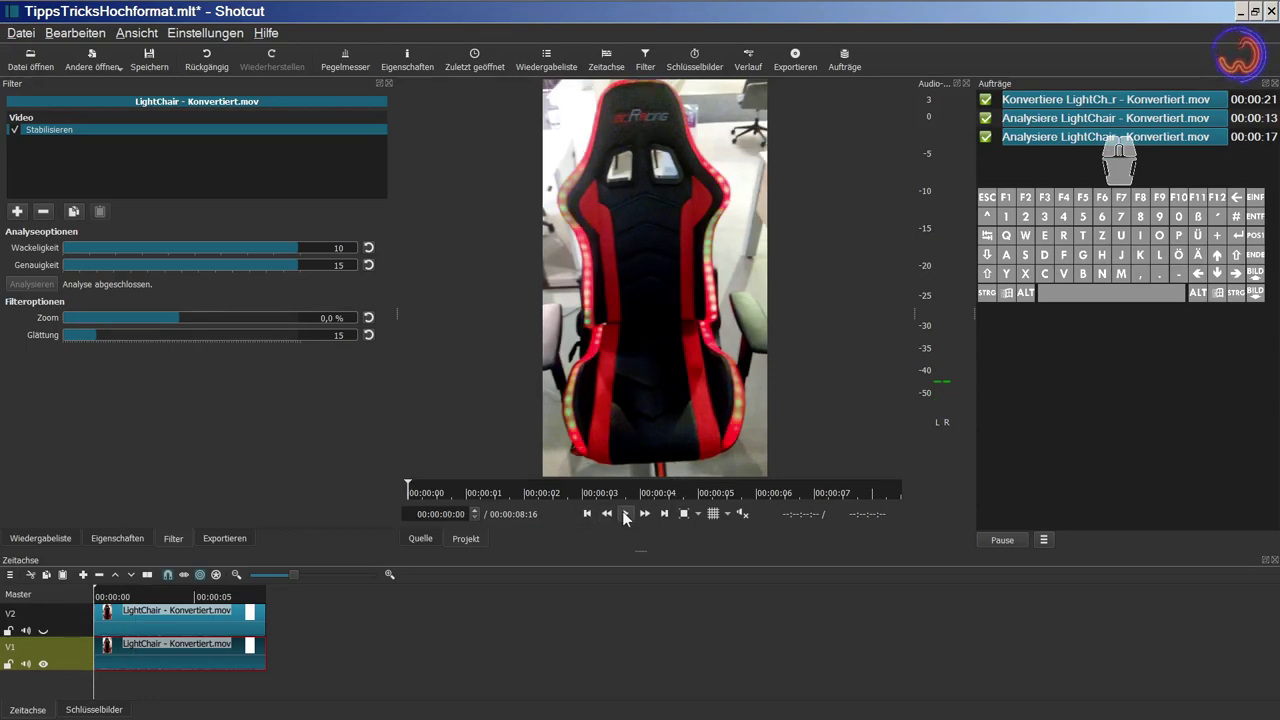
- Play the restabilized V1 clip from the start to near its end and pause
left_click(626, 514)
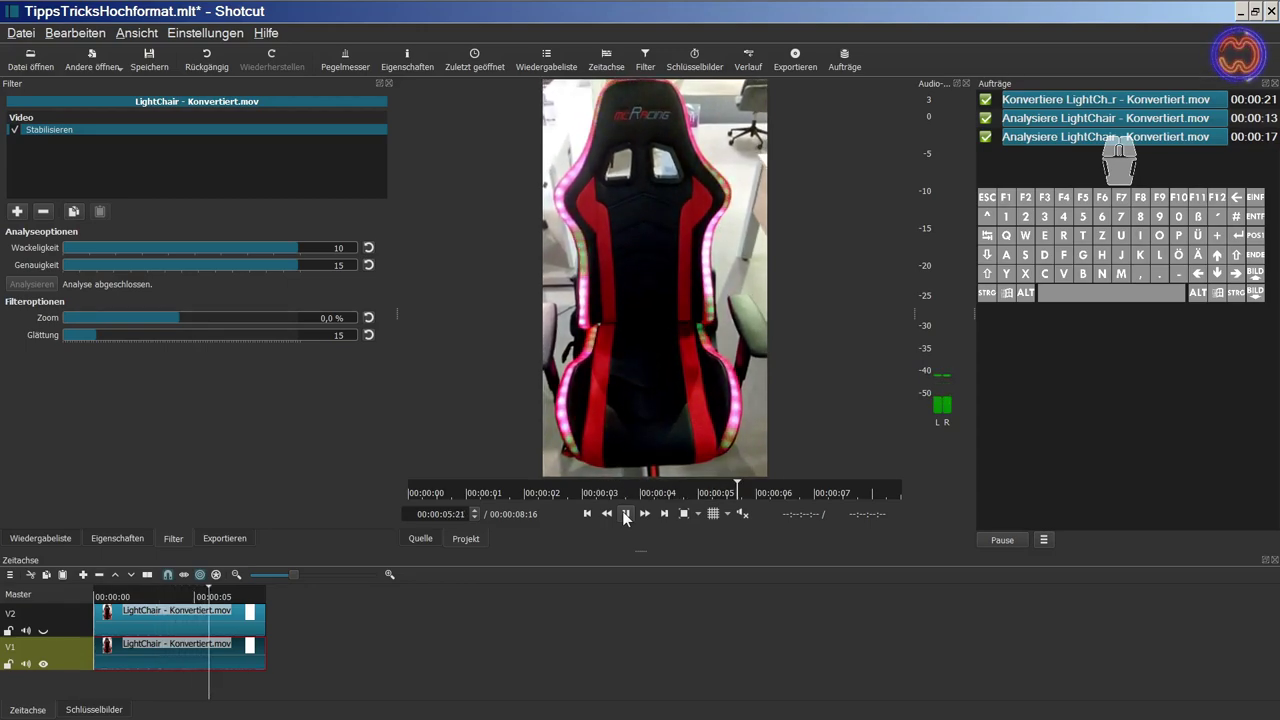
left_click(625, 513)
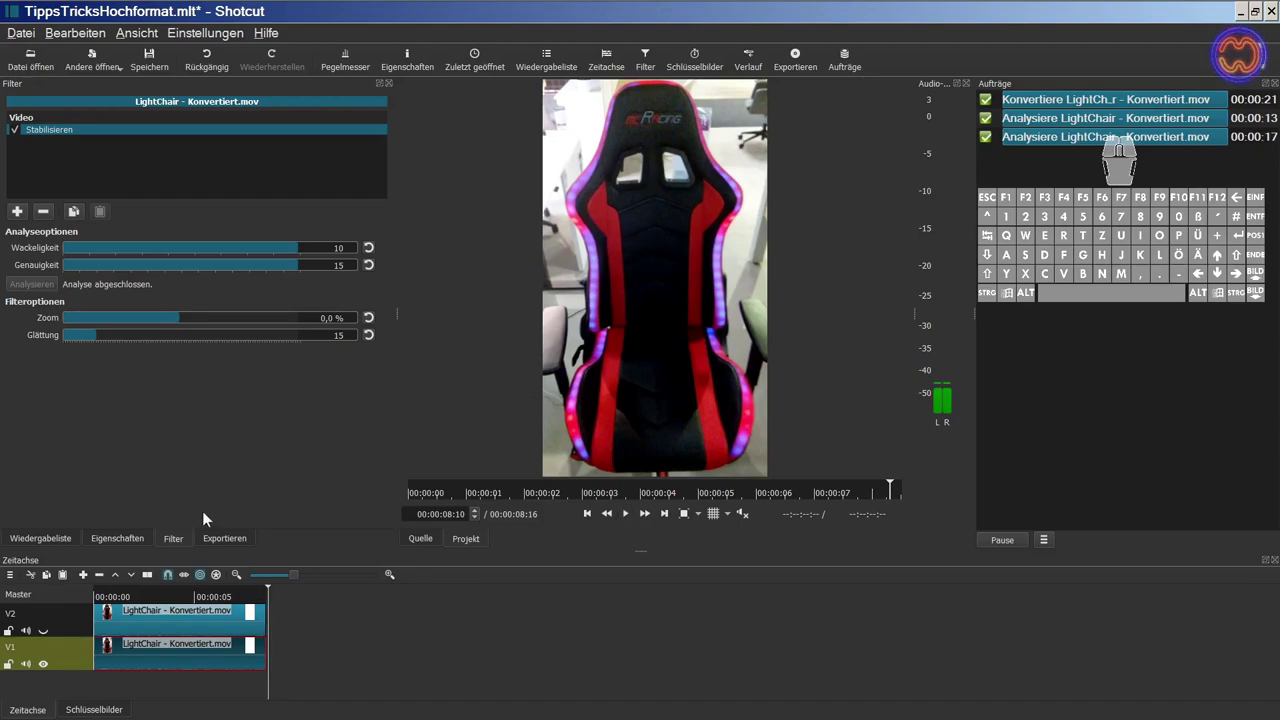
- Choose the YouTube export preset and begin a file export of the timeline
left_click(222, 537)
left_click(62, 298)
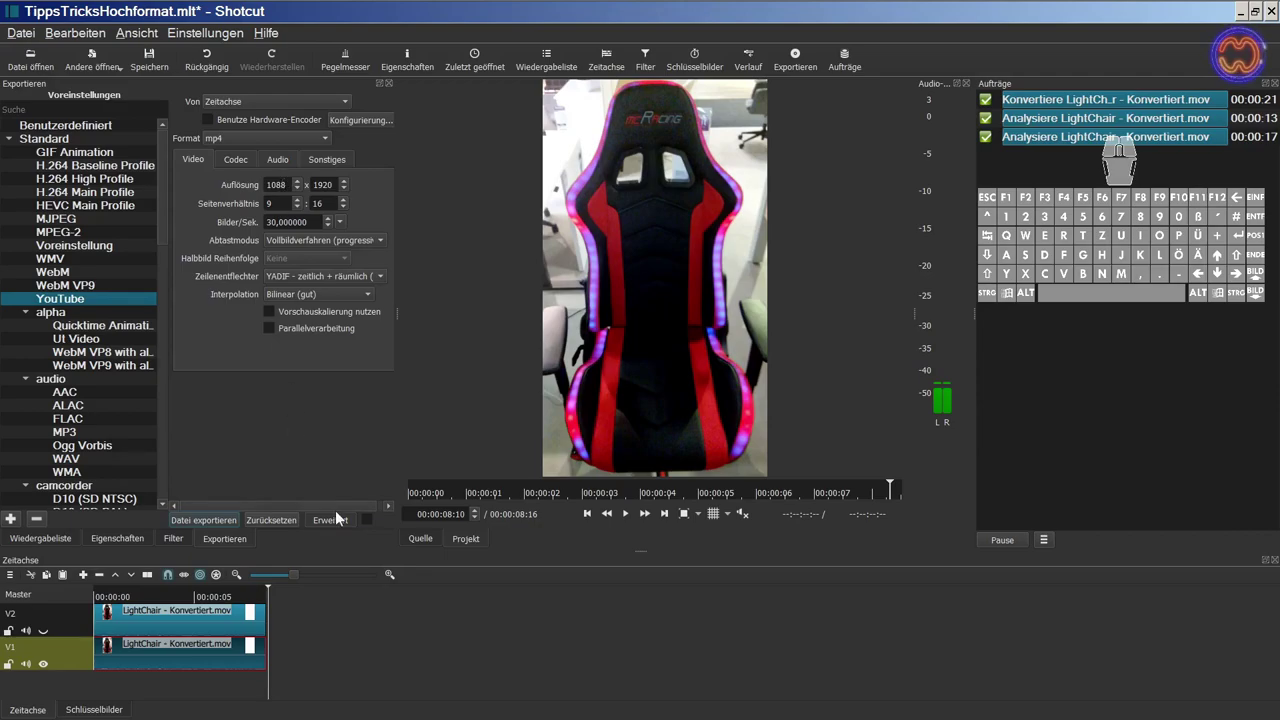
left_click(191, 520)
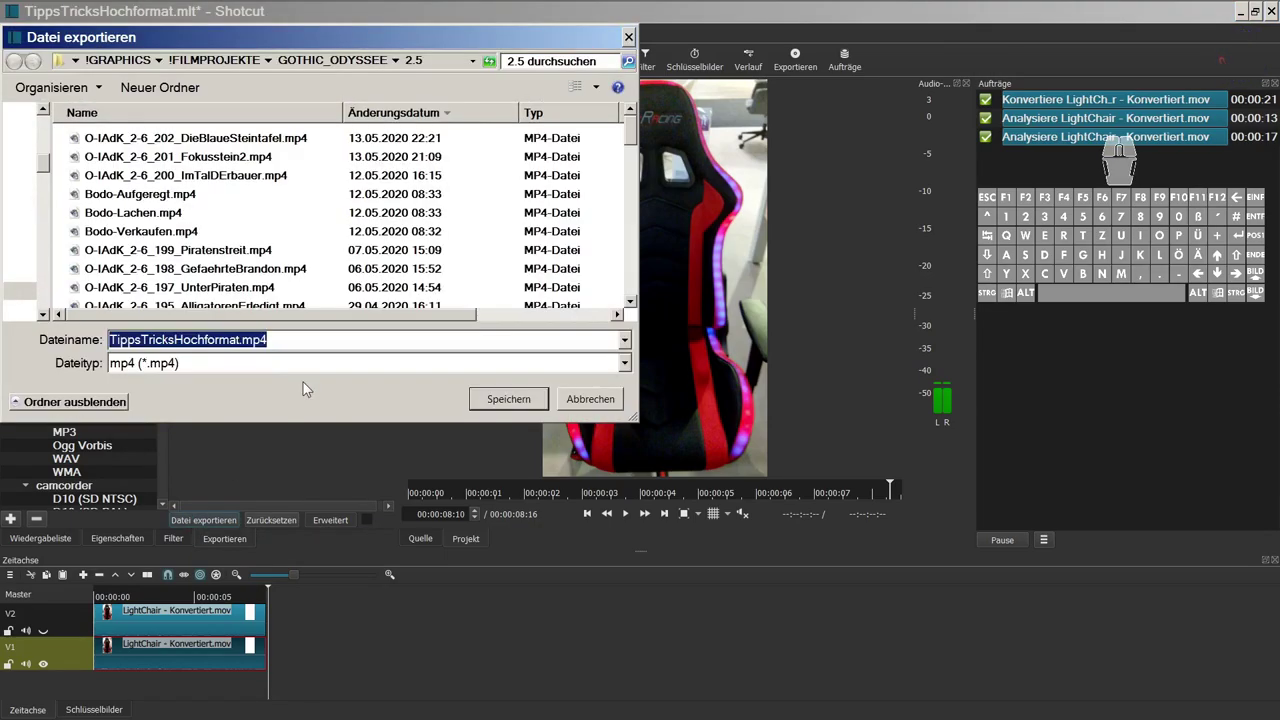
- Browse to the !FILMPROJEKTE\Shotcut_Tutorials\Hochformat folder as the export destination
left_click(208, 60)
left_click(208, 269)
scroll(210, 274, "down", 3)
scroll(210, 274, "down", 4)
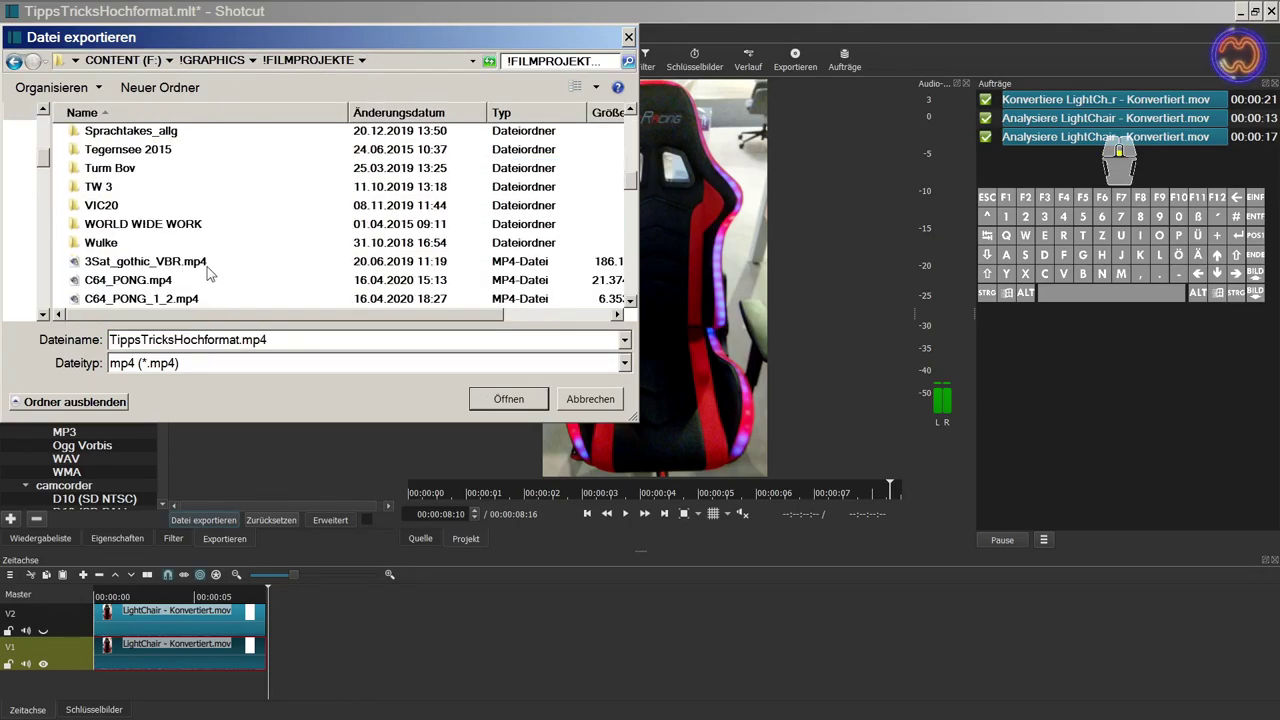
scroll(157, 165, "up", 1)
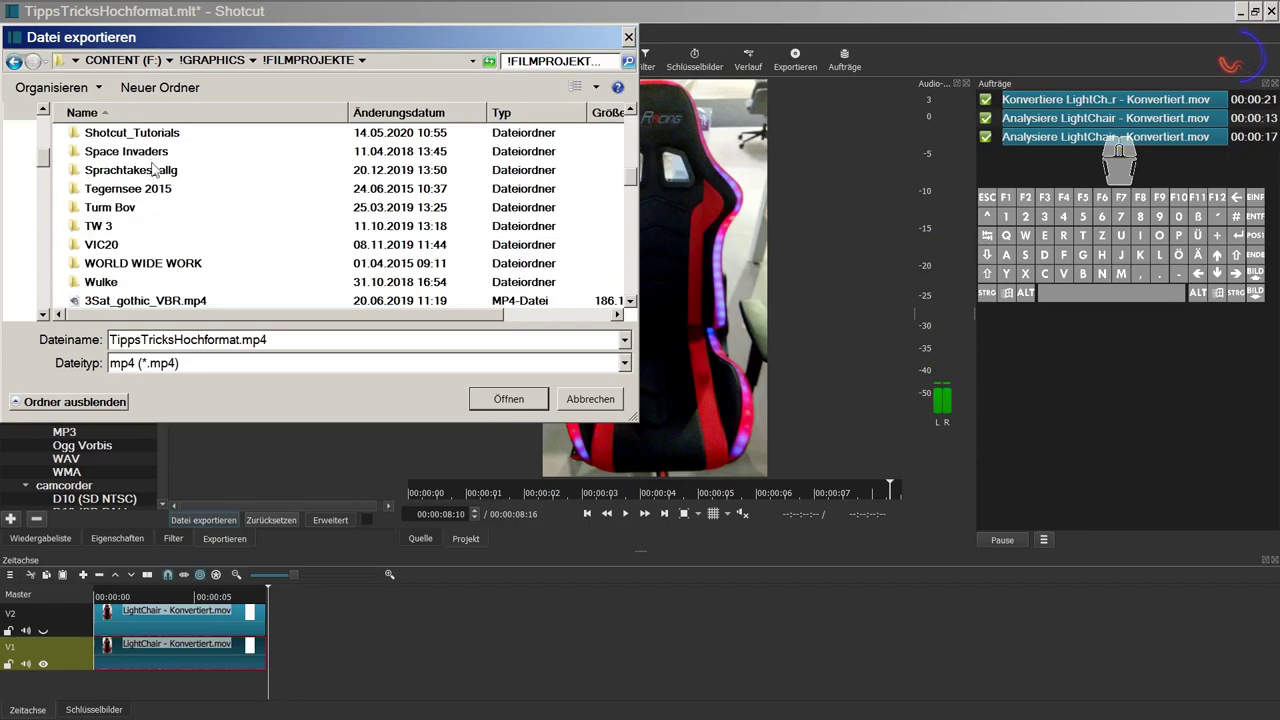
double_click(148, 139)
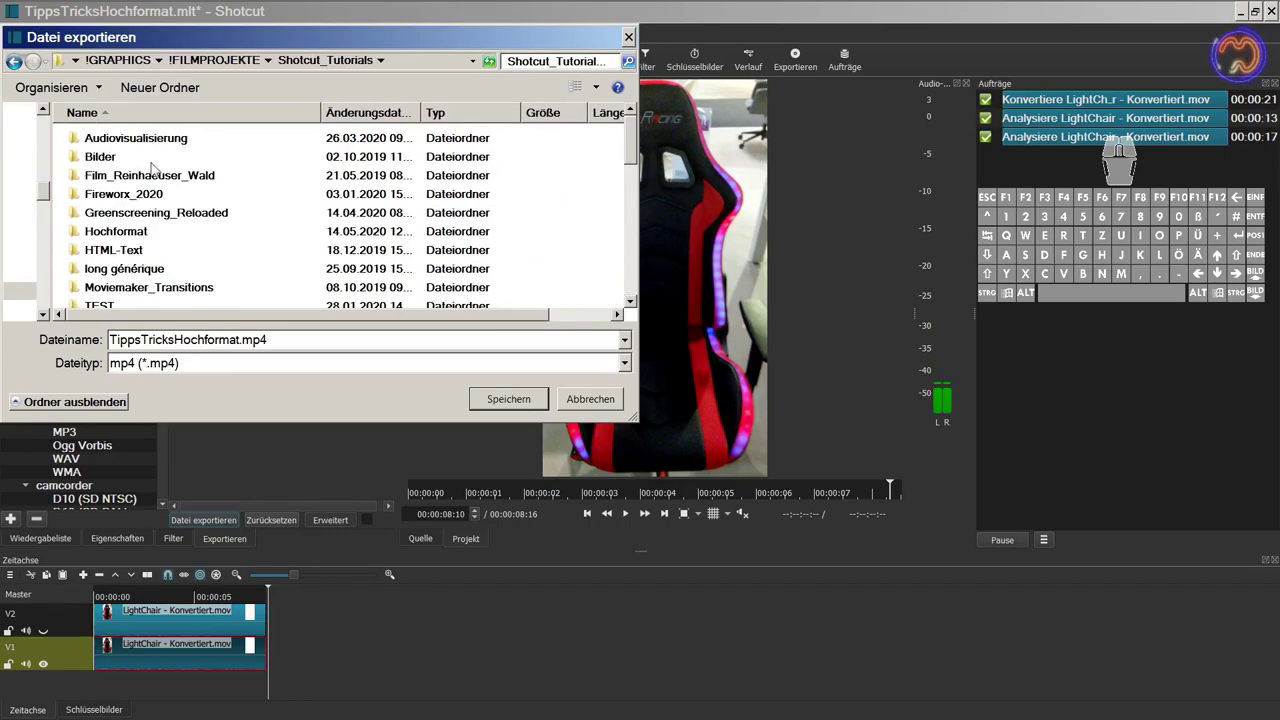
scroll(150, 205, "down", 2)
scroll(127, 207, "up", 1)
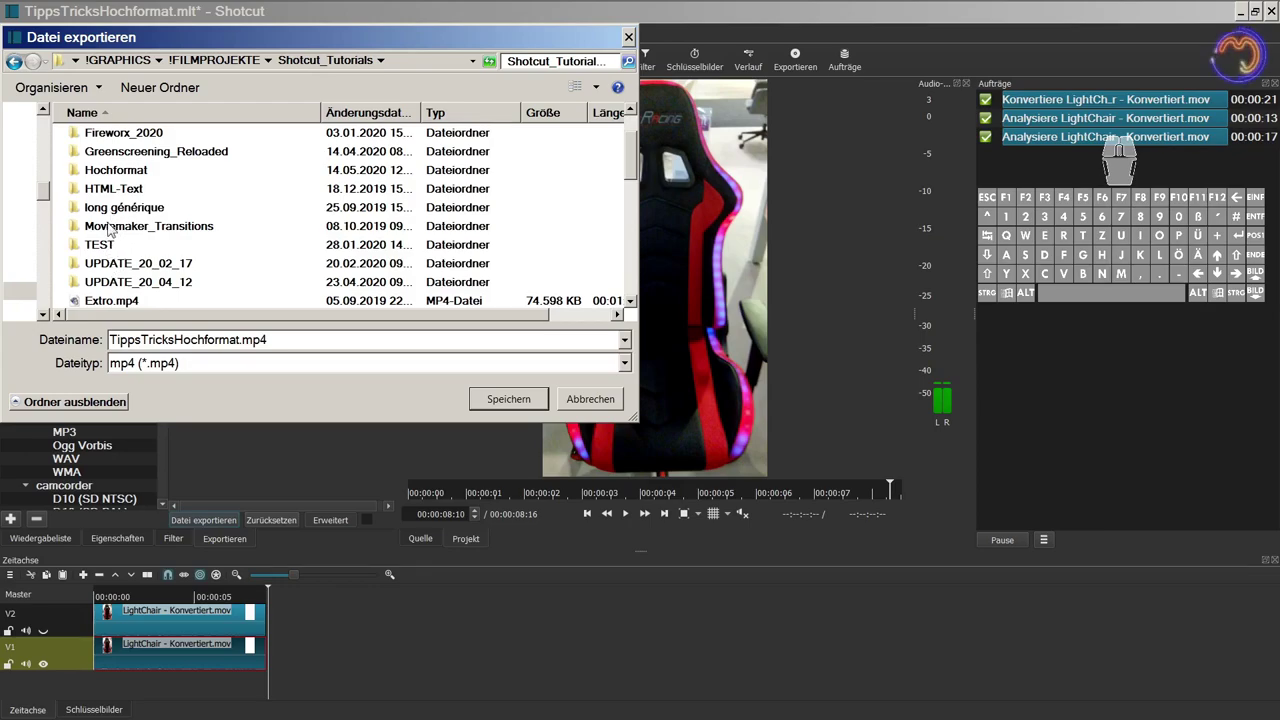
scroll(108, 228, "up", 1)
double_click(120, 242)
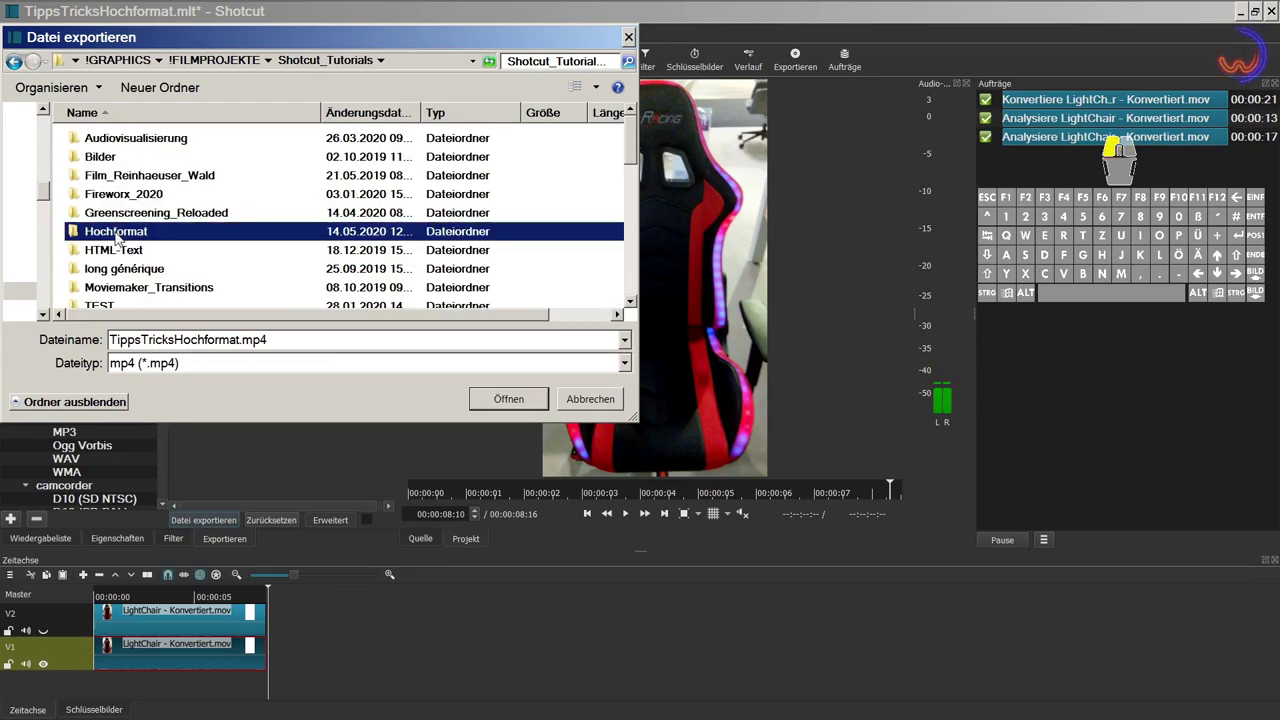
- Name the export file Test.mp4 and save it to start rendering
double_click(240, 340)
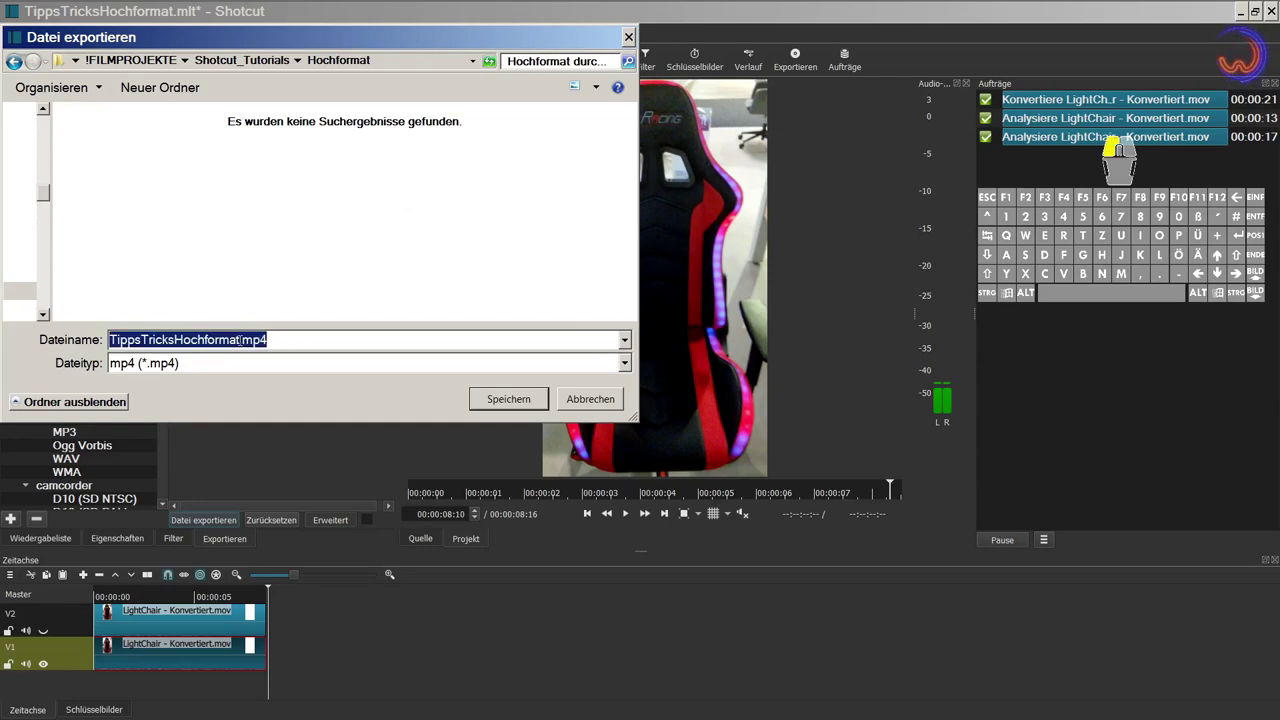
left_click_drag(240, 340, 108, 325)
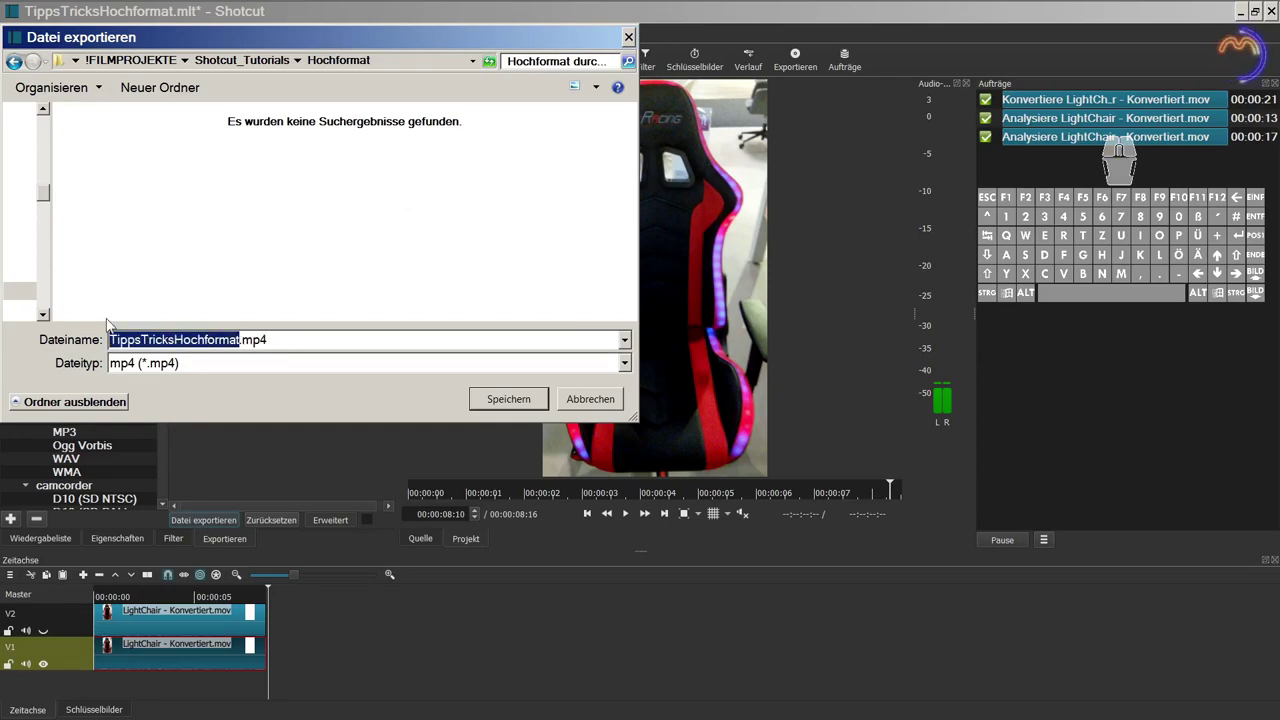
type("Test")
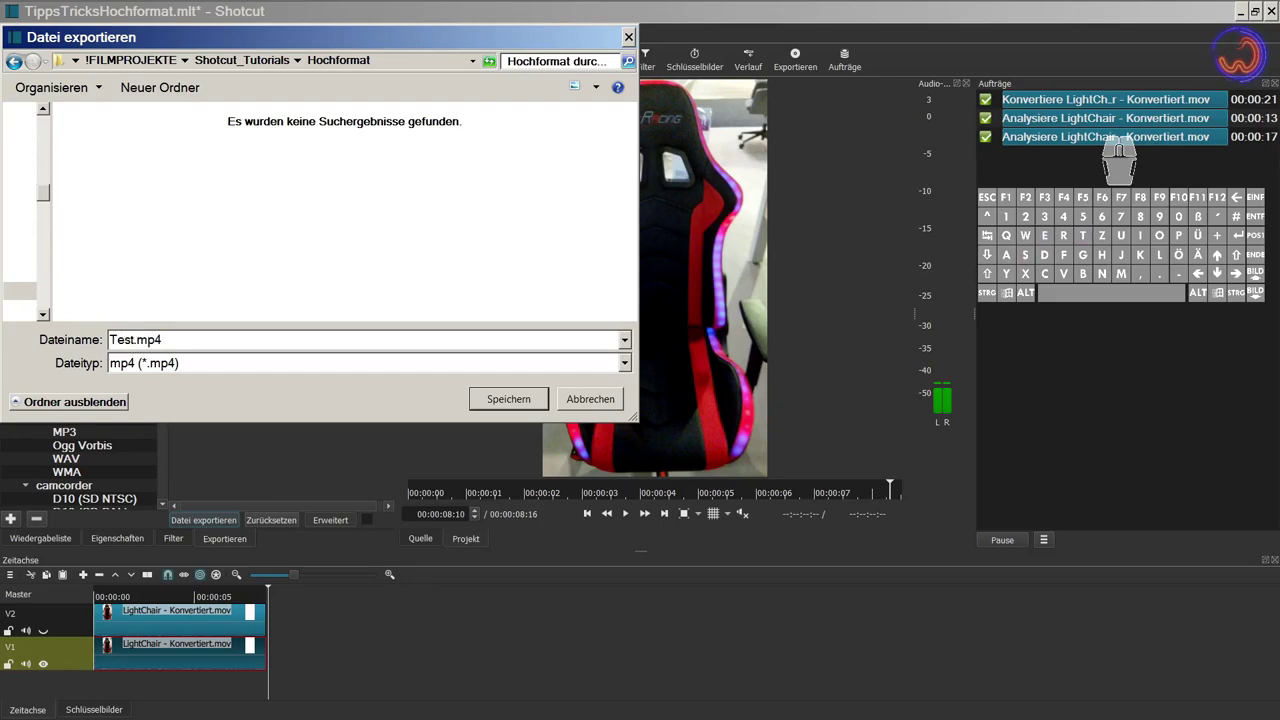
left_click(509, 399)
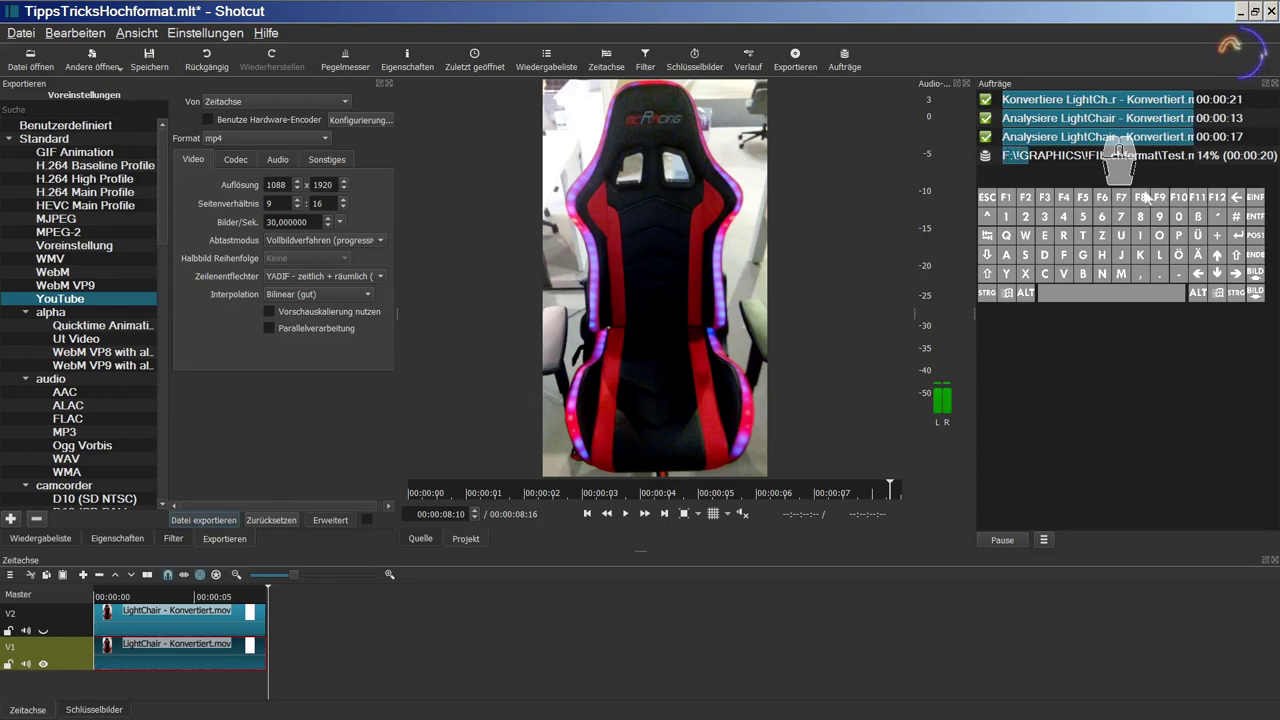
- Open the finished Test.mp4 export and play it briefly from the beginning
right_click(1140, 156)
left_click(1145, 155)
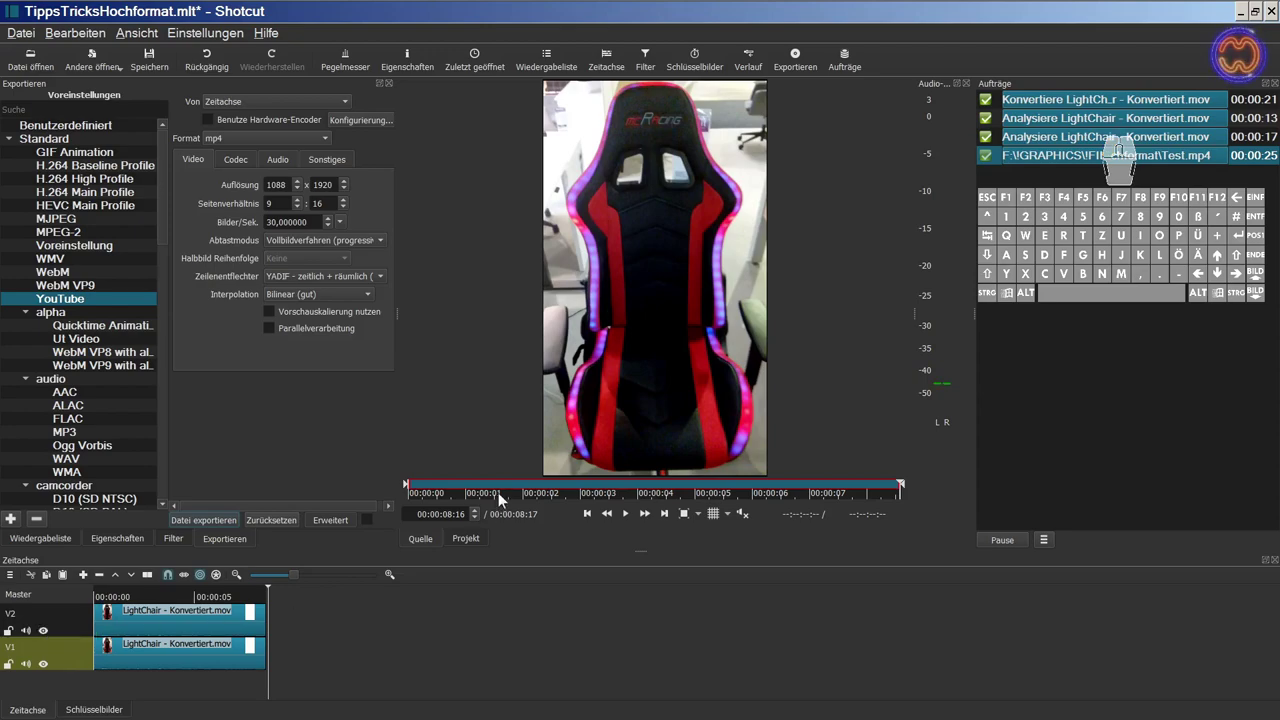
left_click(585, 513)
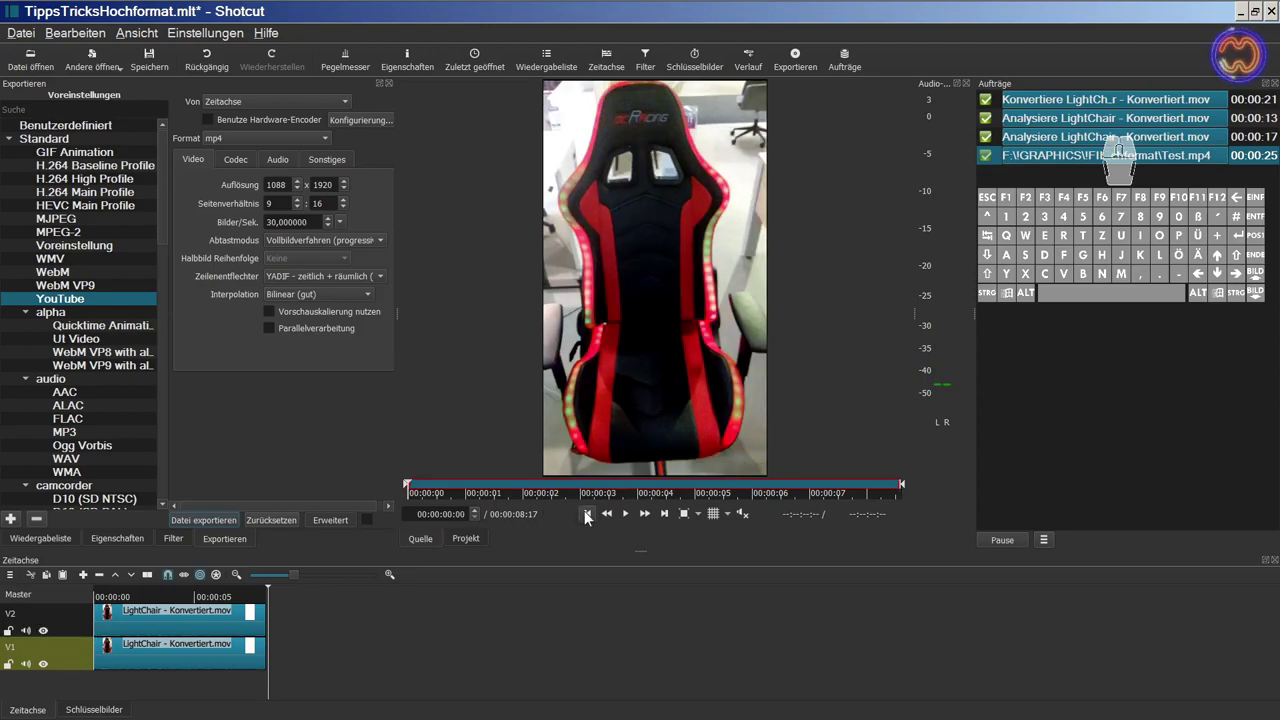
left_click(625, 513)
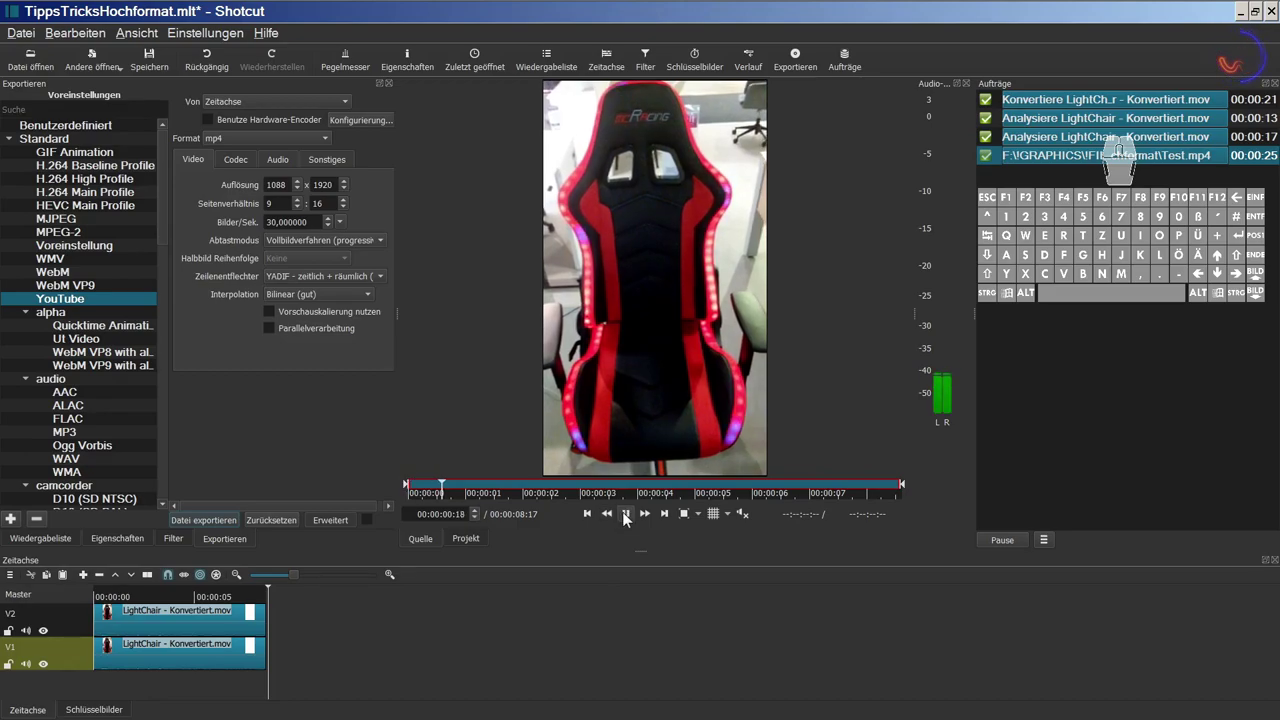
left_click(625, 513)
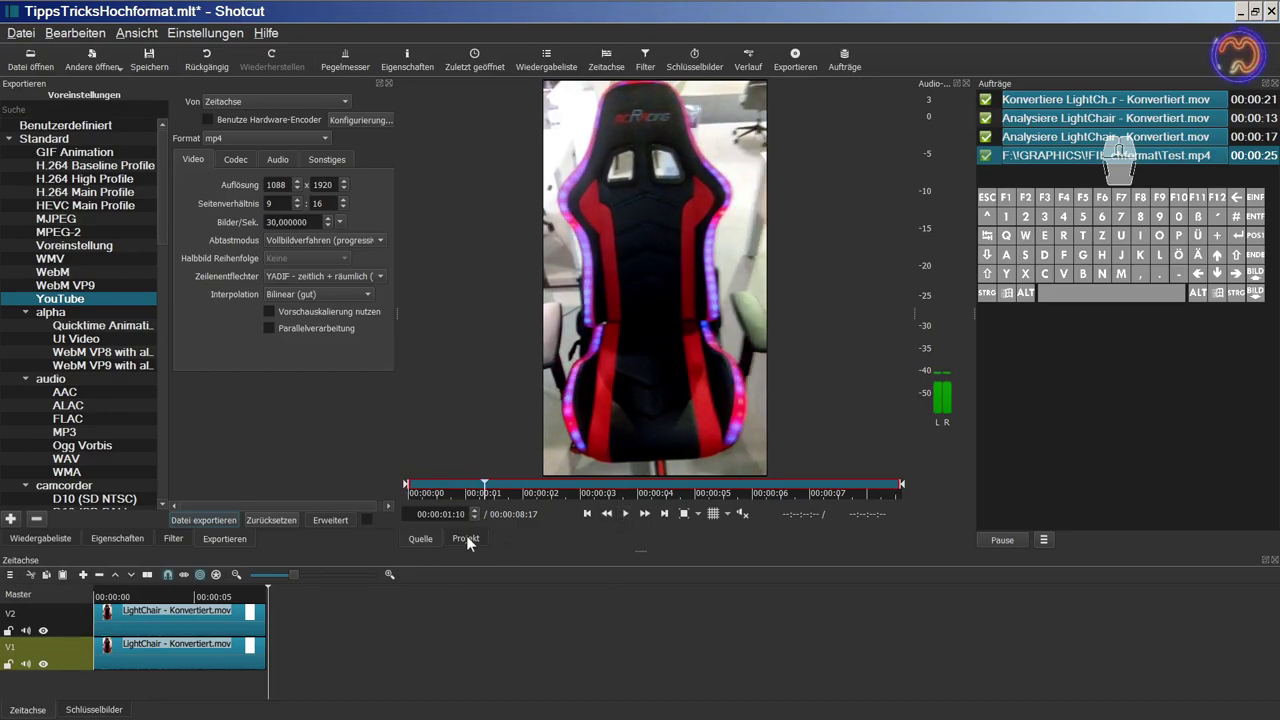
- Switch back to the project, select the unstabilized V2 clip and play it from the start for comparison
left_click(466, 537)
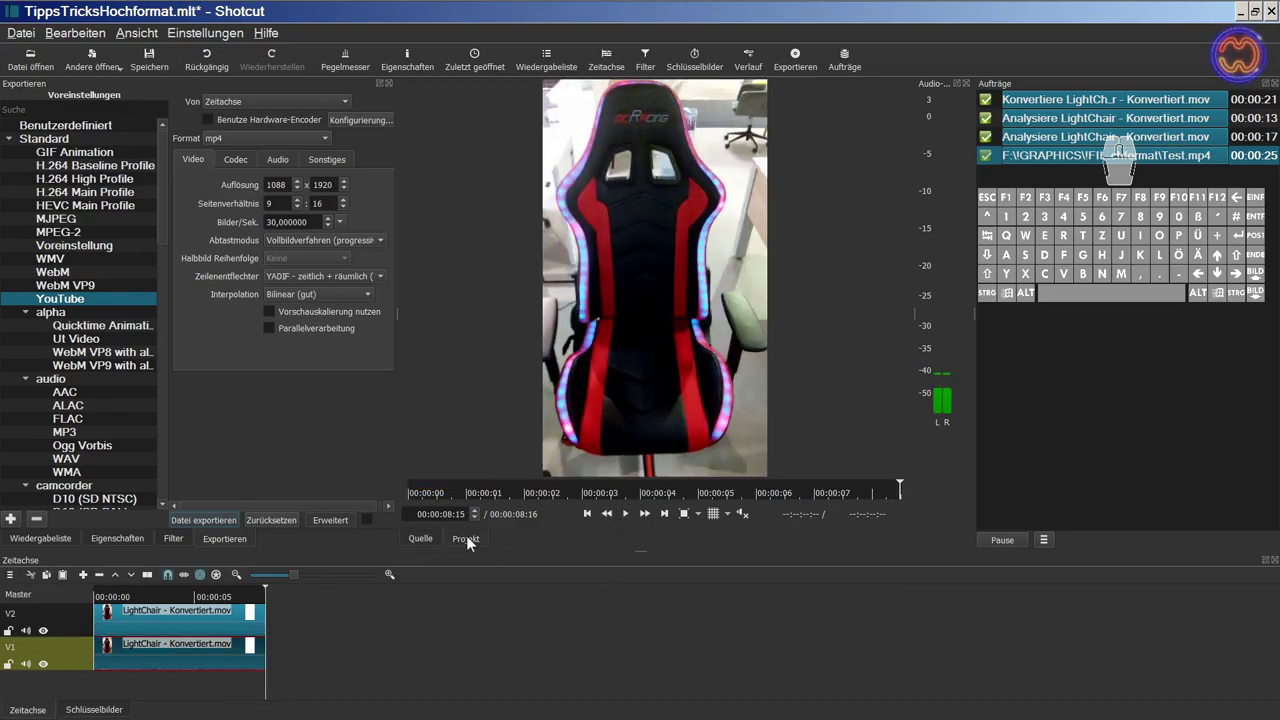
left_click(587, 513)
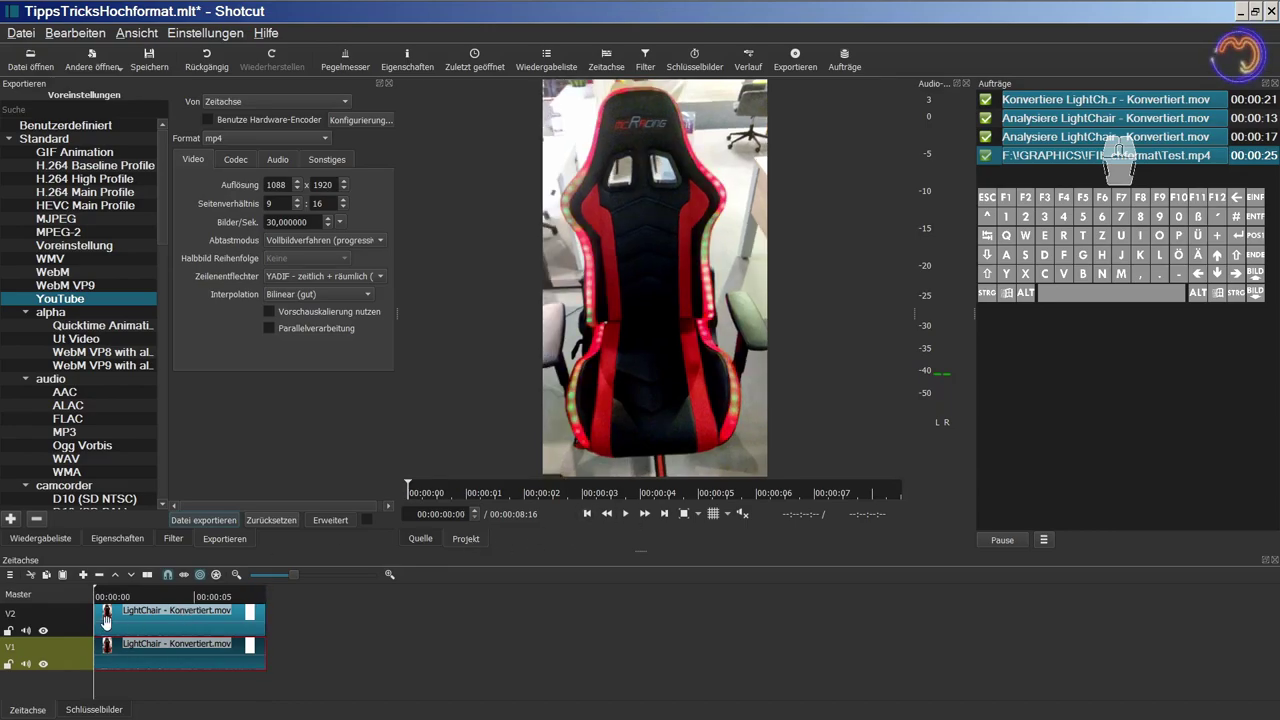
left_click(184, 616)
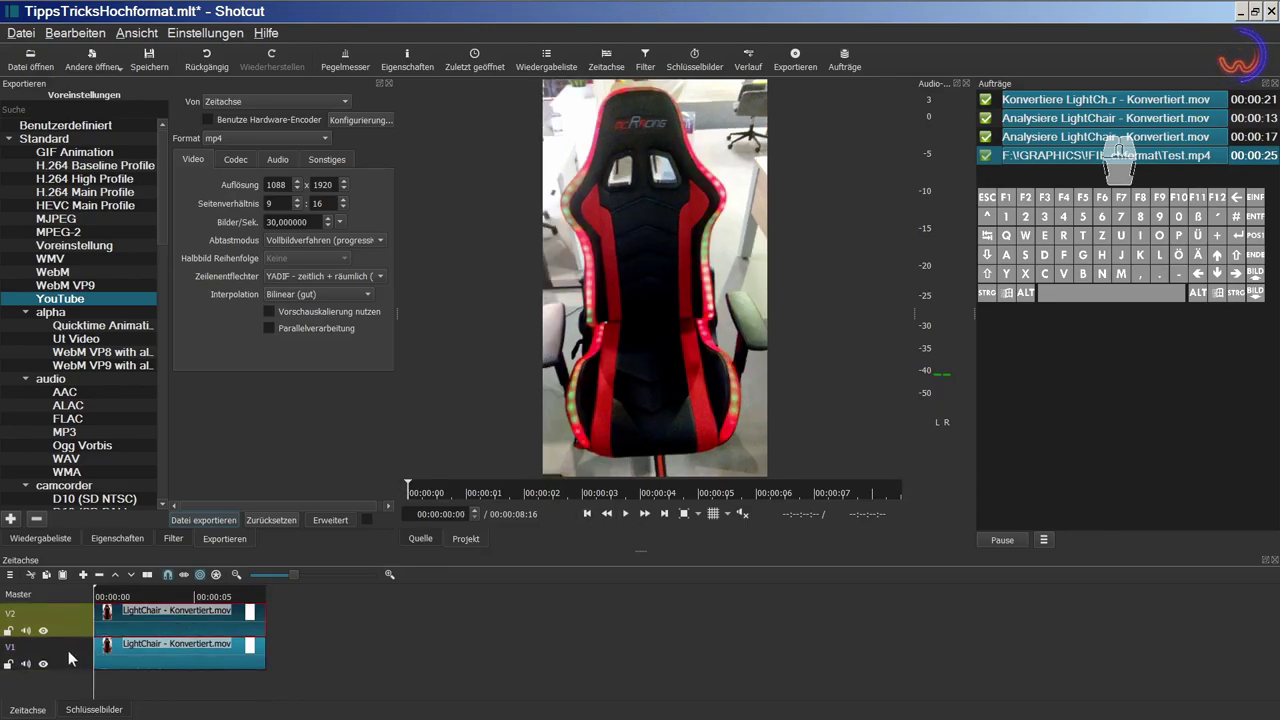
left_click(628, 513)
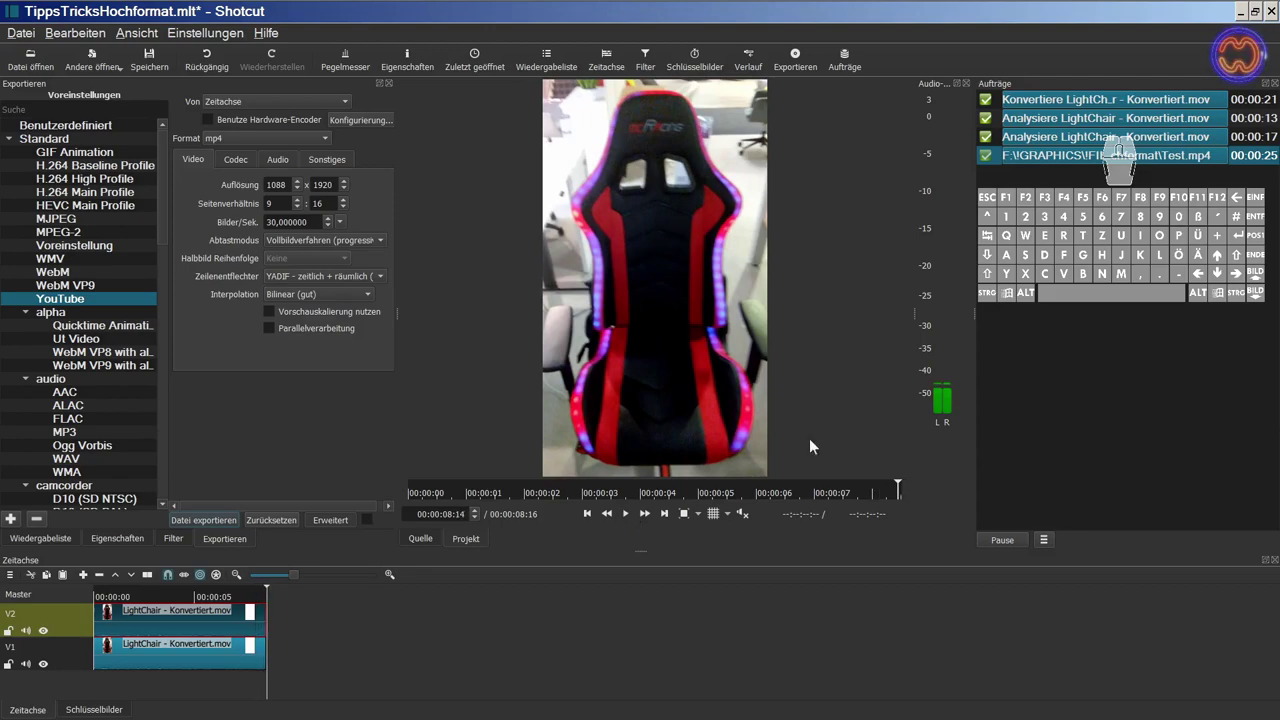
- Reopen the exported Test.mp4 and play it through to check the stabilization
right_click(1122, 152)
left_click(1140, 152)
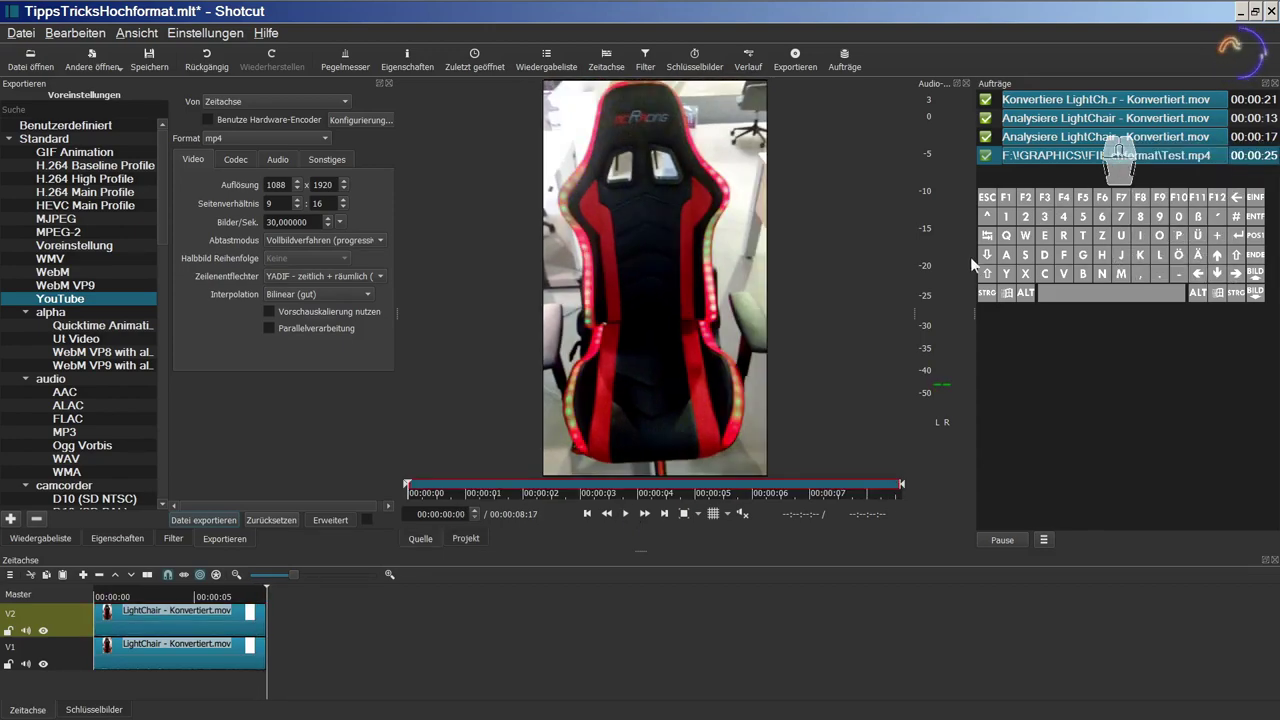
left_click(626, 520)
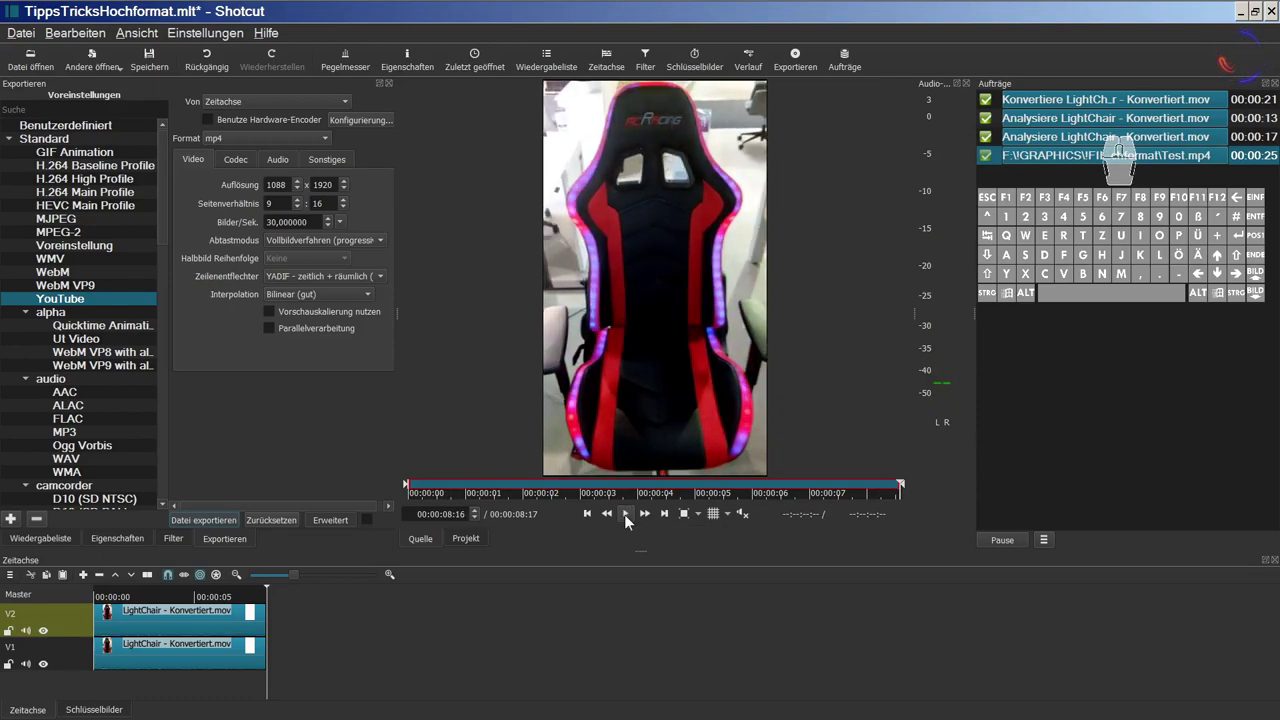
- Select the V1 clip, hide track V2 and show the V1 clip's stabilization filter settings
left_click(185, 667)
left_click(43, 630)
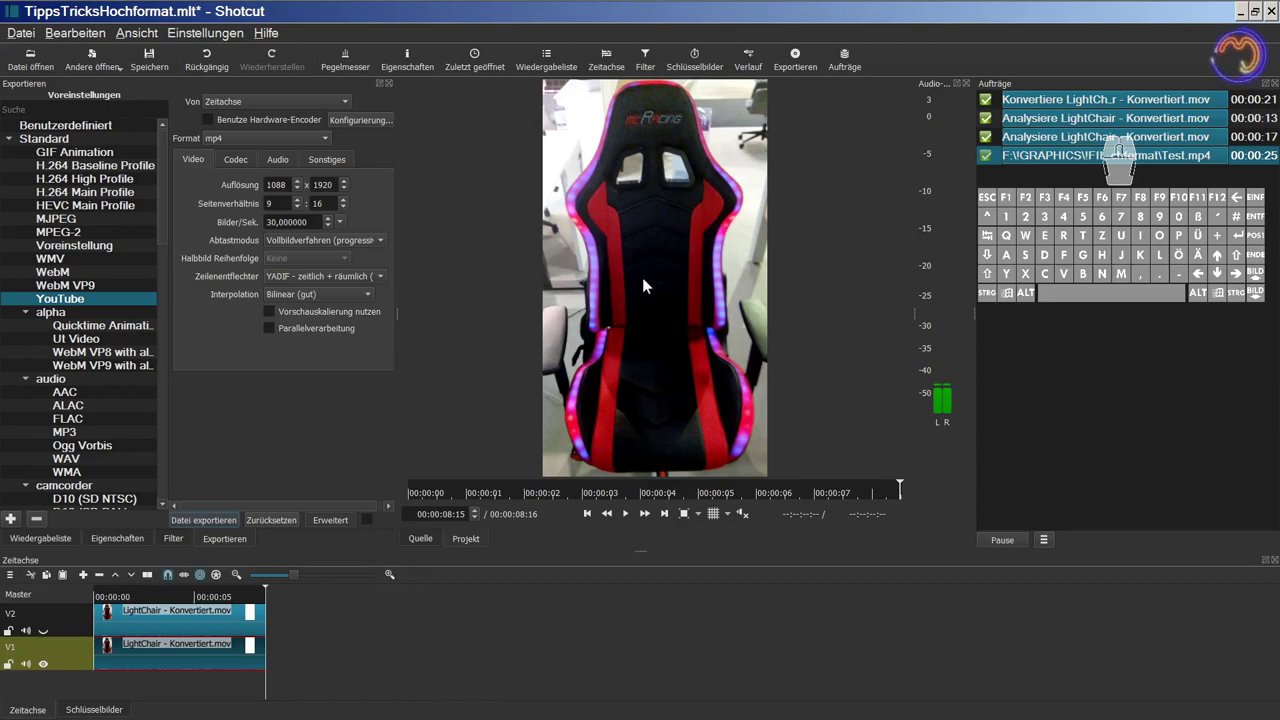
left_click(174, 538)
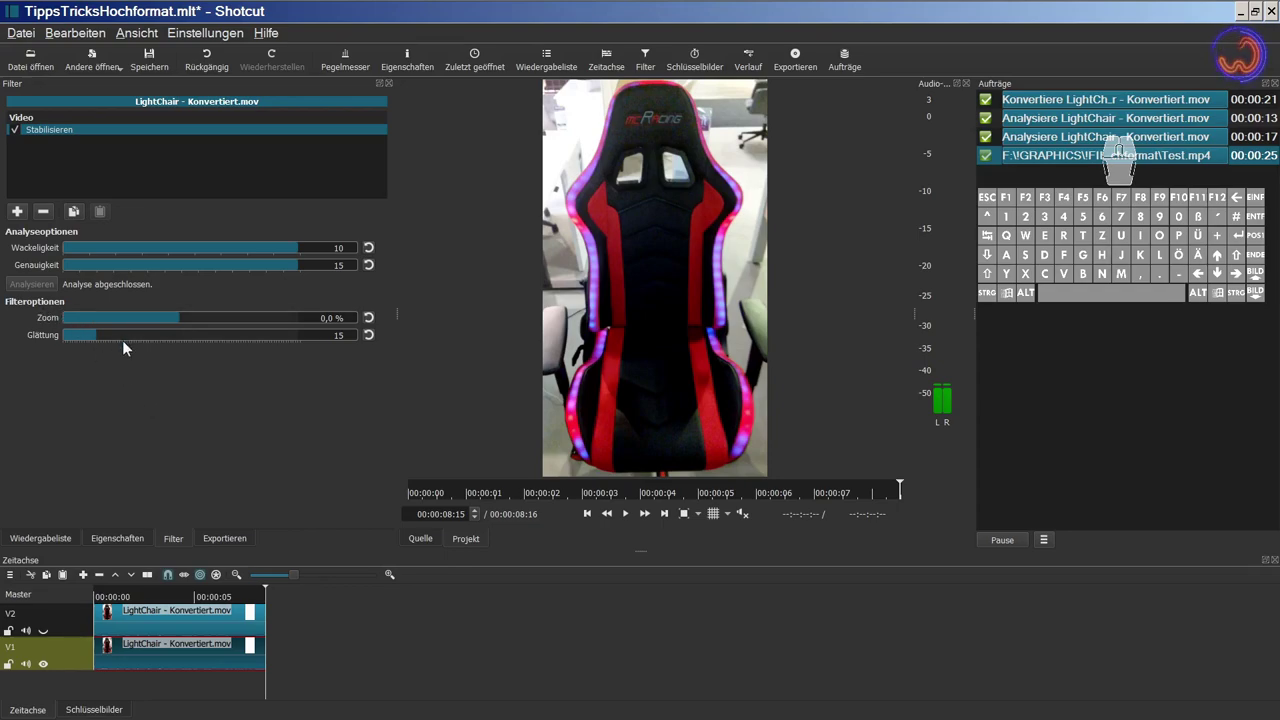
- Try a stabilization zoom of 49.2 % on the V1 clip at 00:00:03:17, and reset the zoom to its default
left_click(165, 595)
left_click_drag(166, 320, 300, 318)
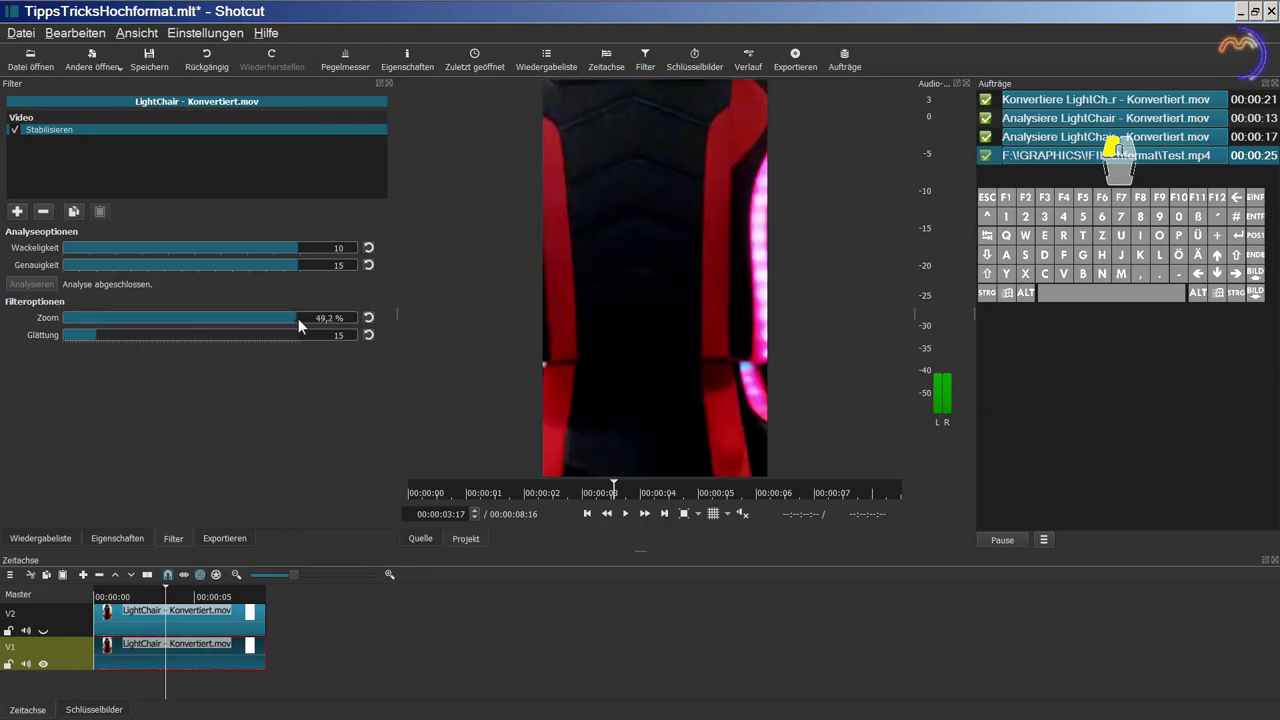
left_click(368, 318)
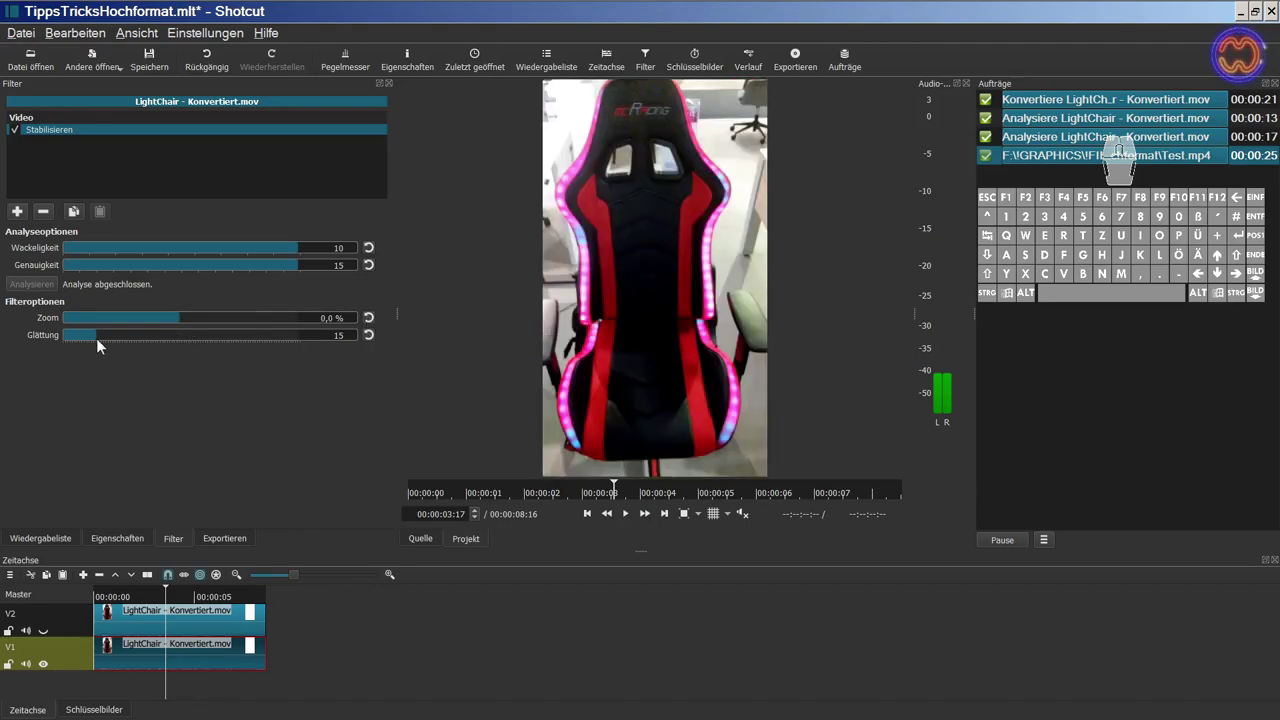
- Set the V1 clip's stabilization Glättung to 100
left_click_drag(96, 336, 309, 337)
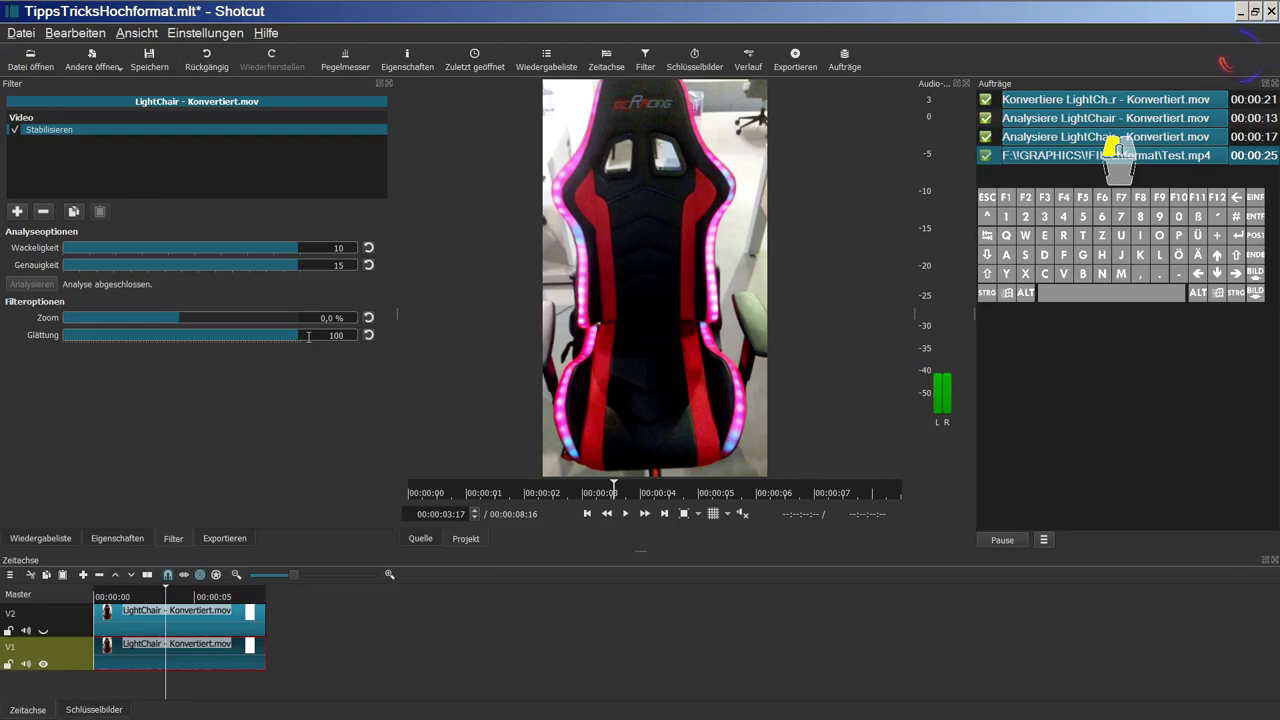
mouse_move(309, 337)
left_mouse_down()
mouse_move(236, 344)
mouse_move(326, 336)
left_mouse_up()
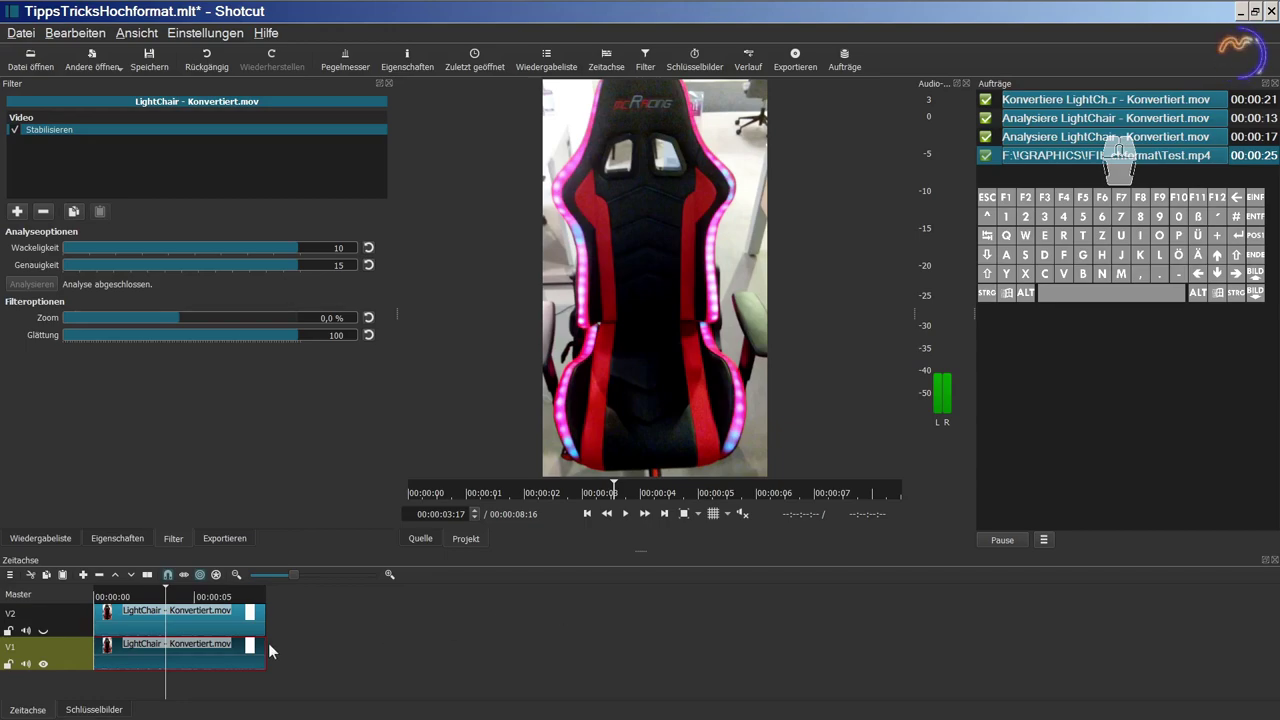
- Export the timeline with the YouTube preset as Test2.mp4 in the Hochformat folder
left_click(223, 540)
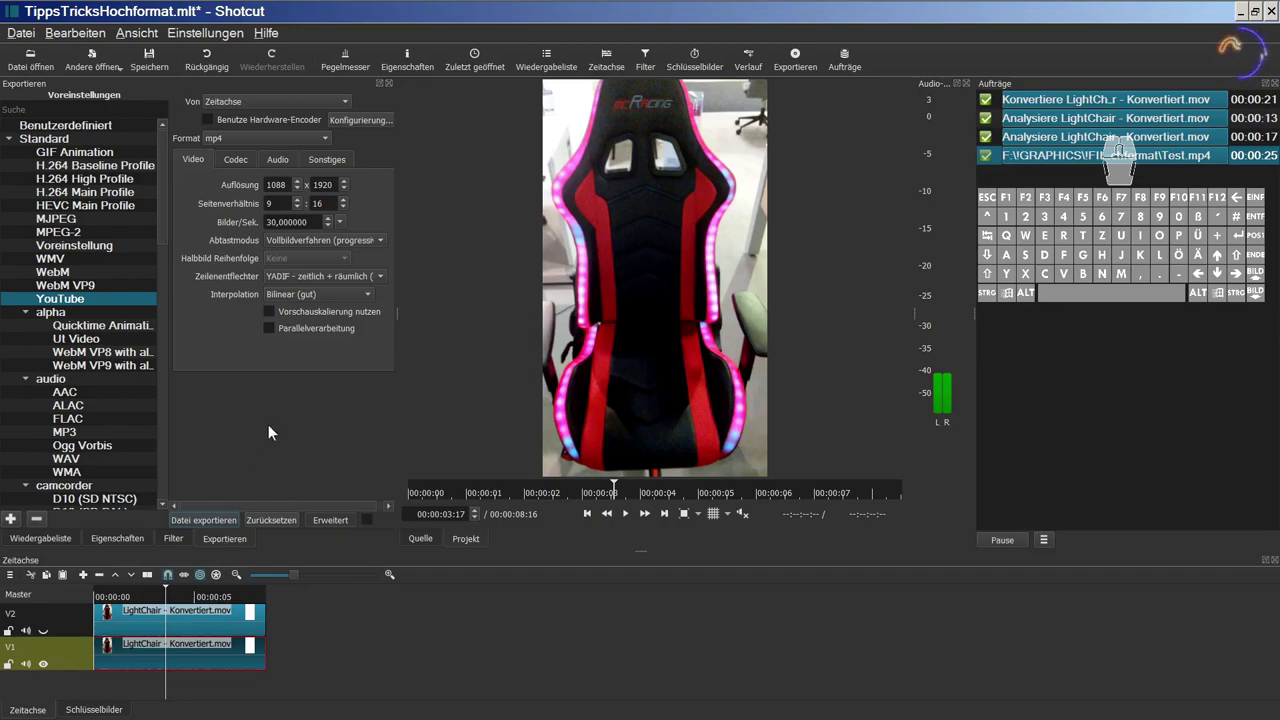
left_click(222, 520)
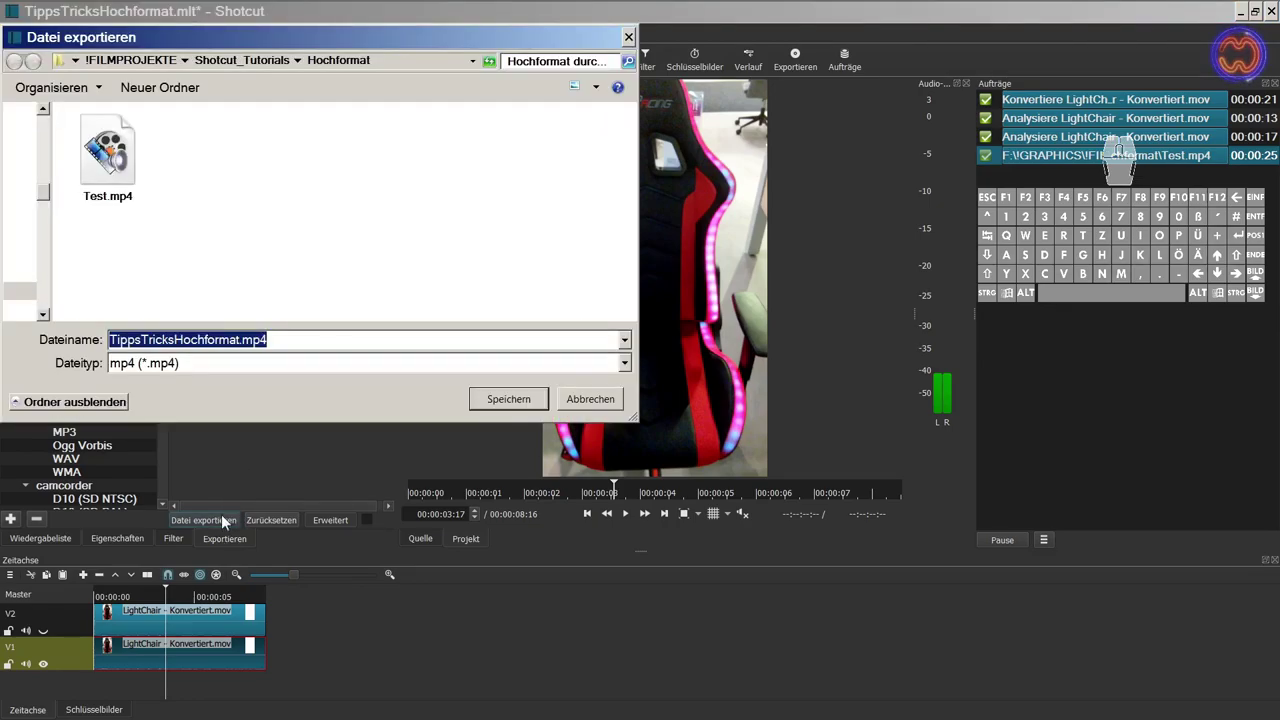
left_click(104, 182)
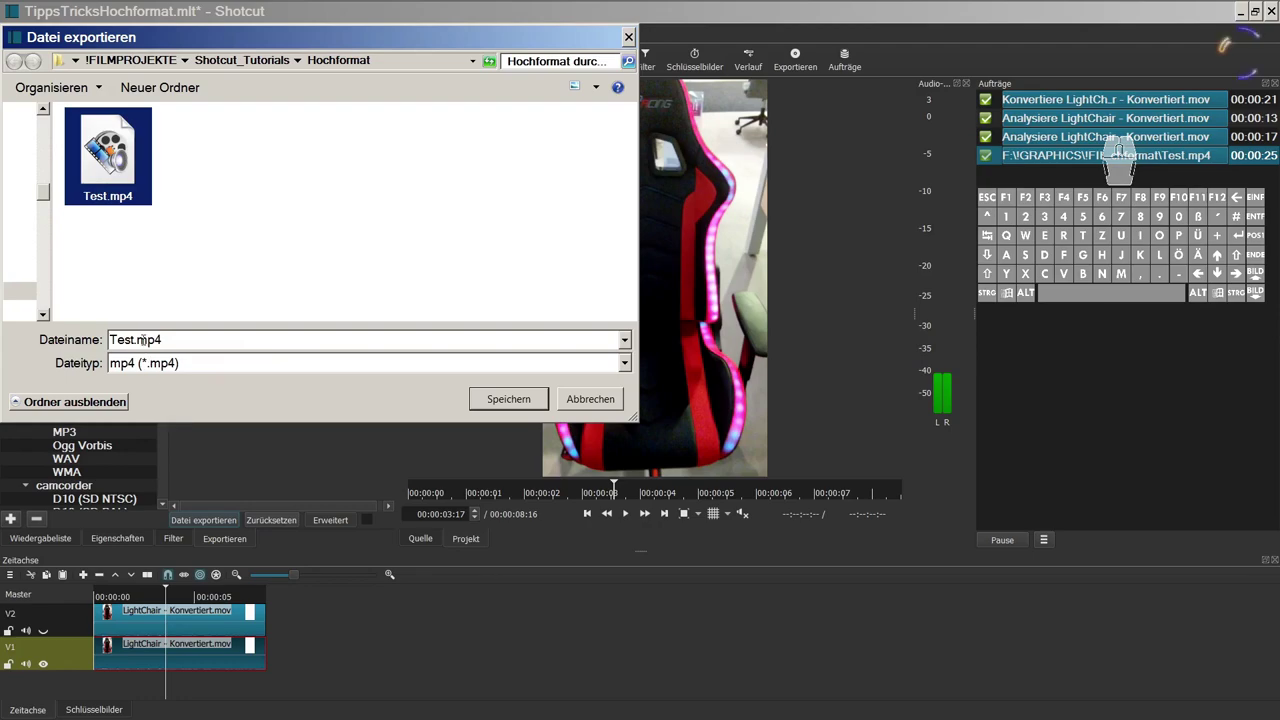
double_click(143, 341)
left_click(134, 341)
type("2")
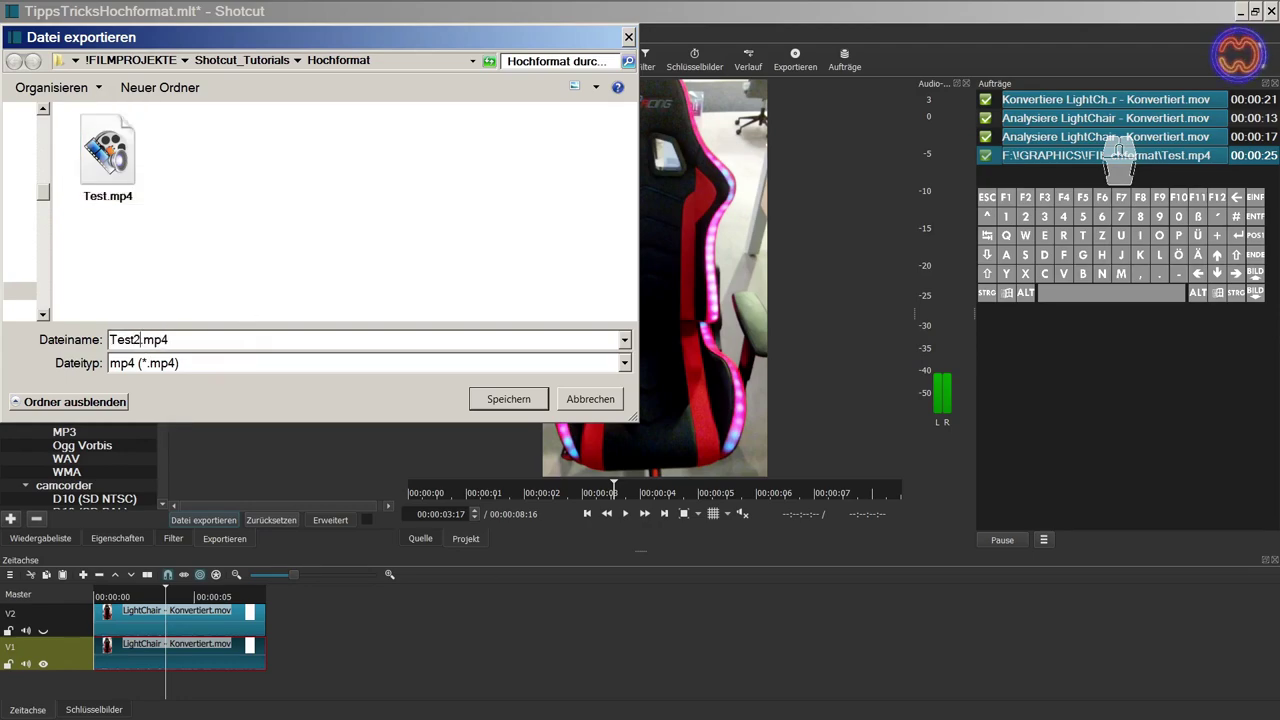
left_click(495, 406)
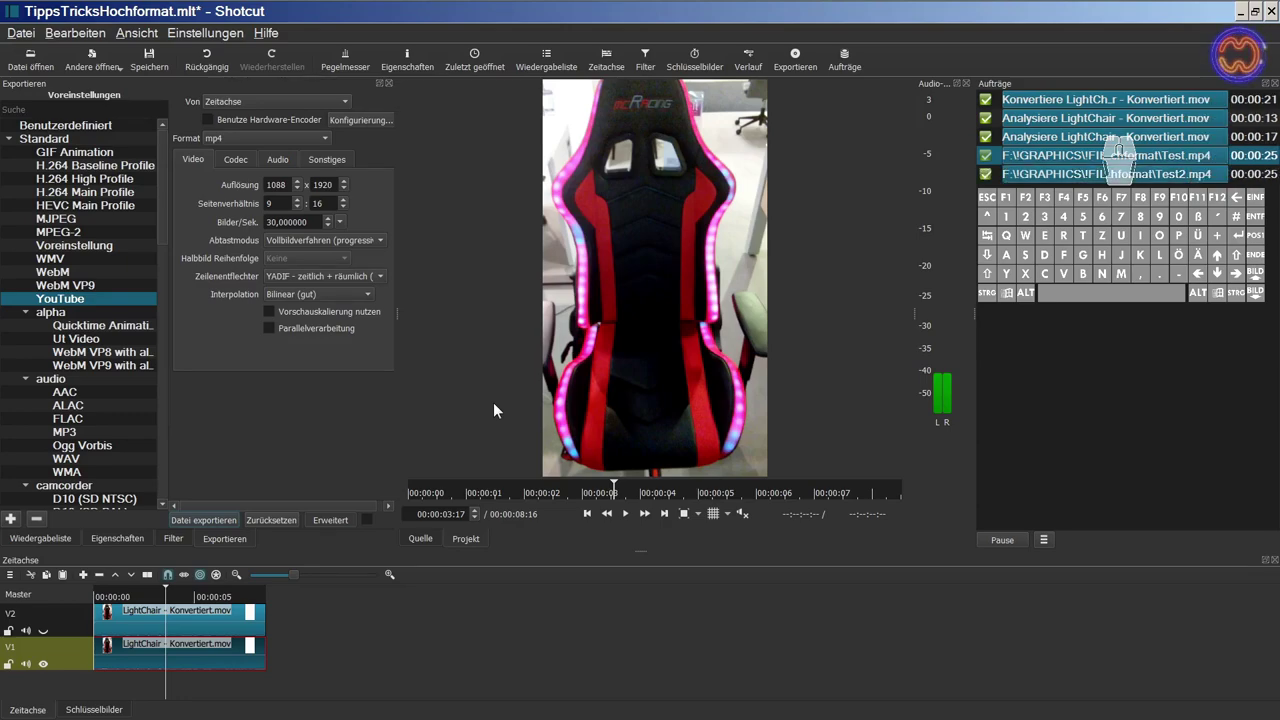
- Play back the finished exports Test2.mp4 and Test.mp4 in turn, and Test2.mp4 once more, to compare their stabilization
left_click(1167, 180)
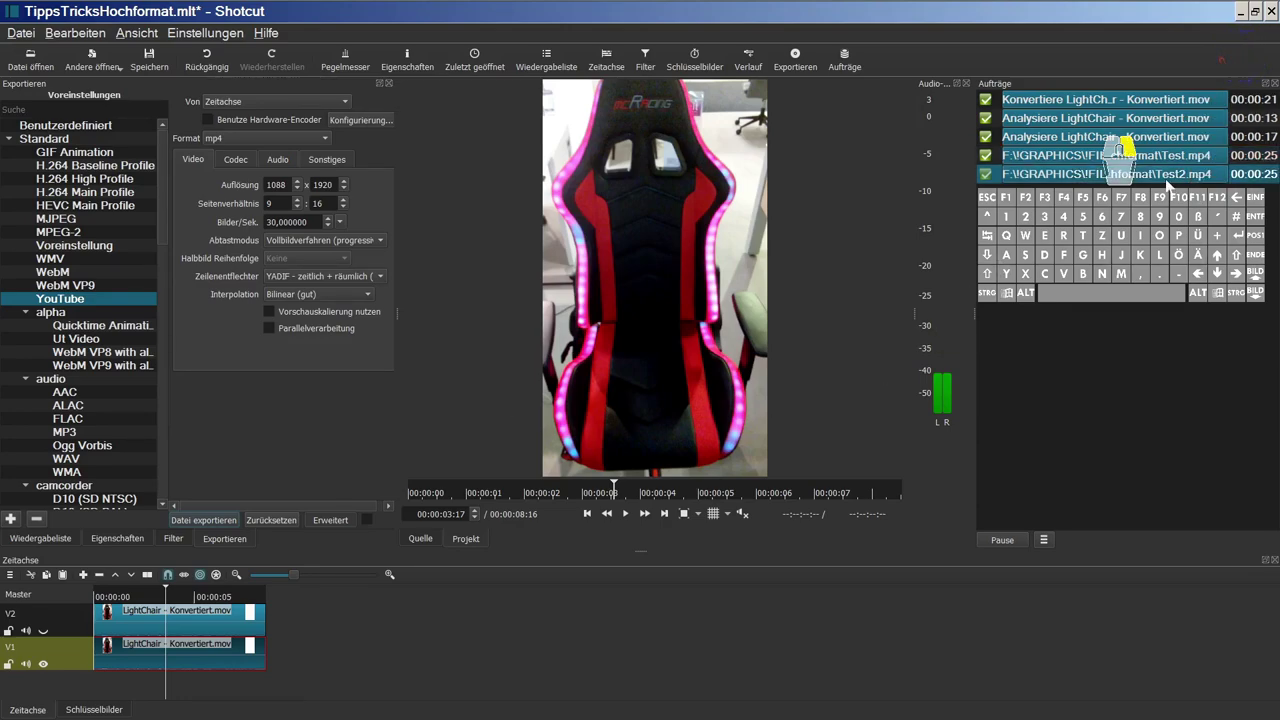
double_click(1167, 180)
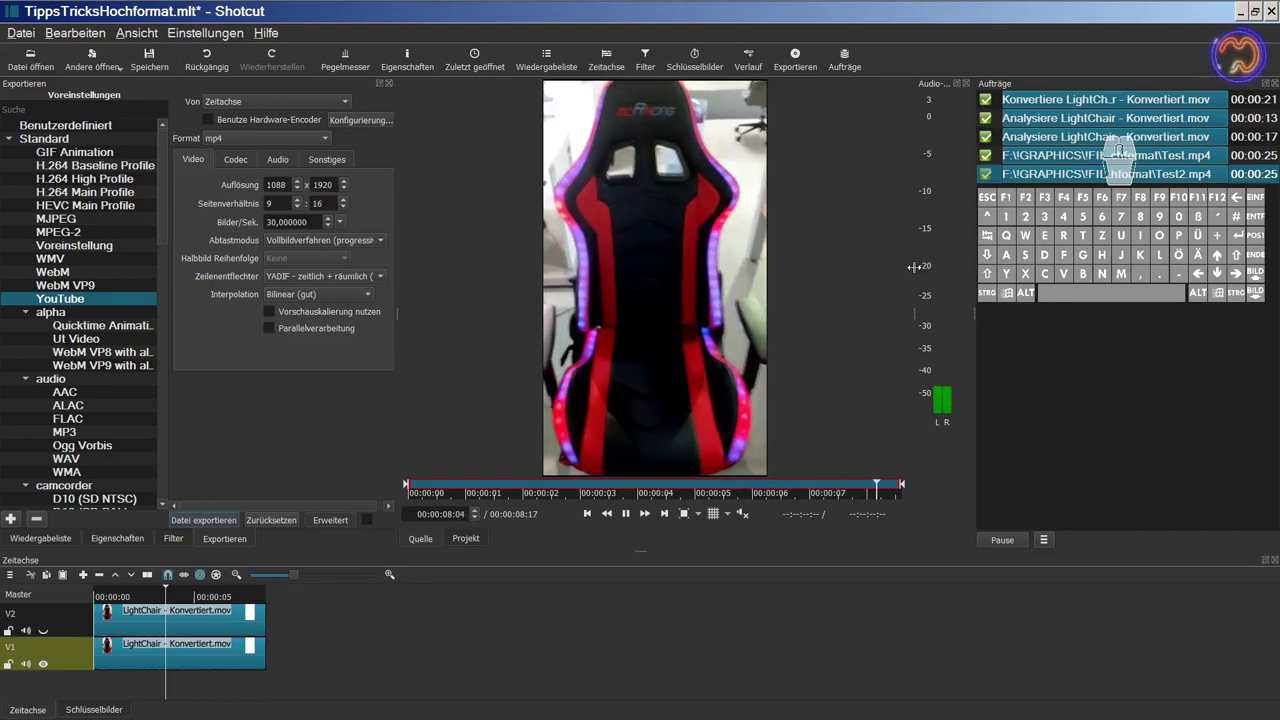
right_click(1115, 150)
left_click(1130, 153)
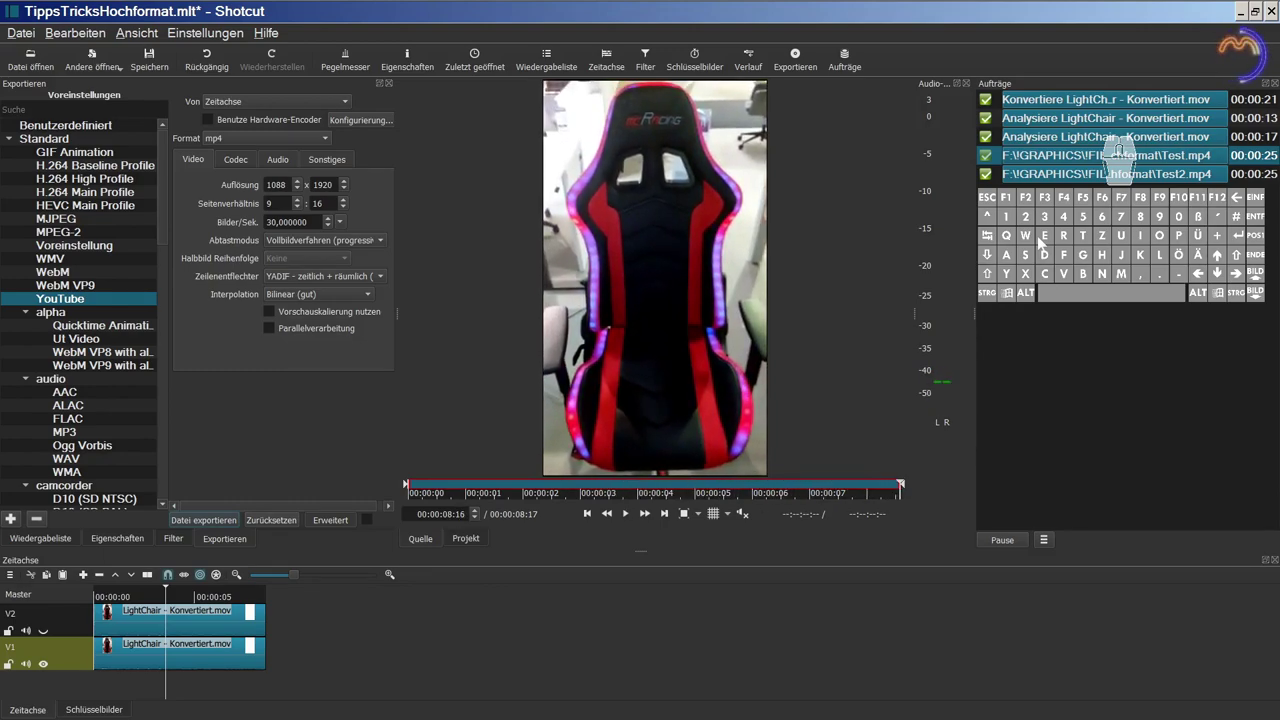
right_click(1140, 174)
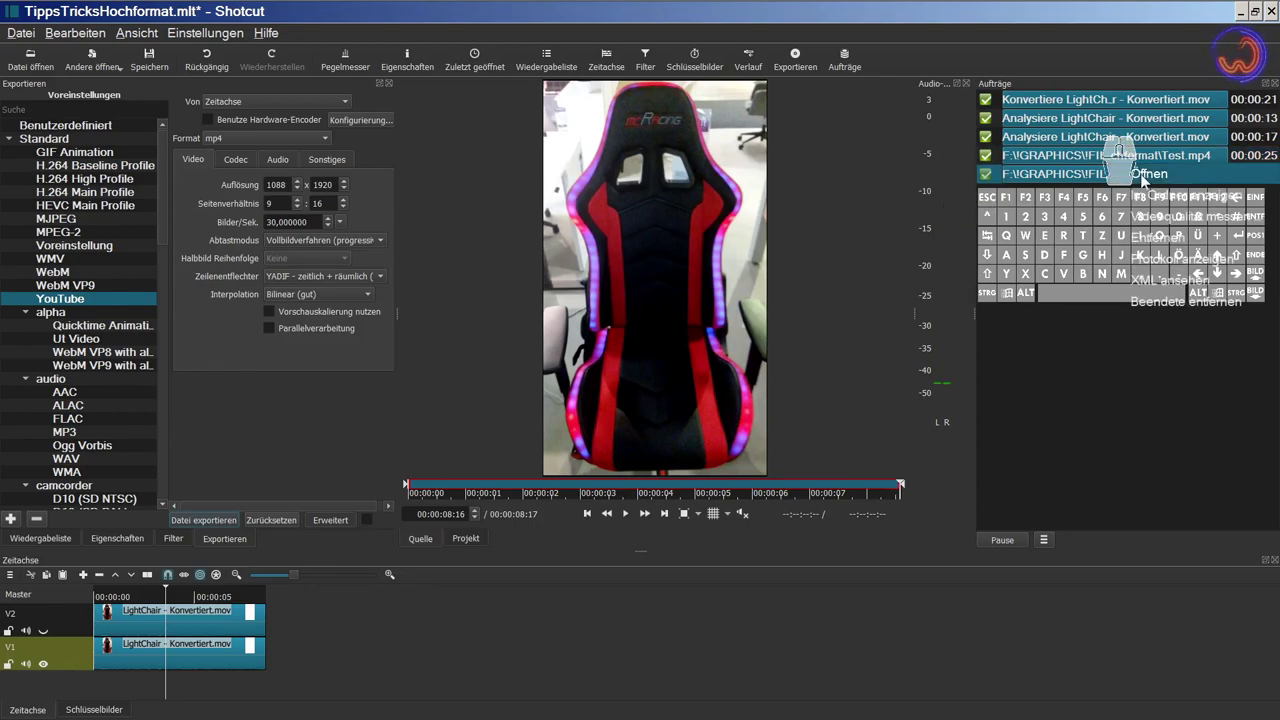
left_click(1146, 174)
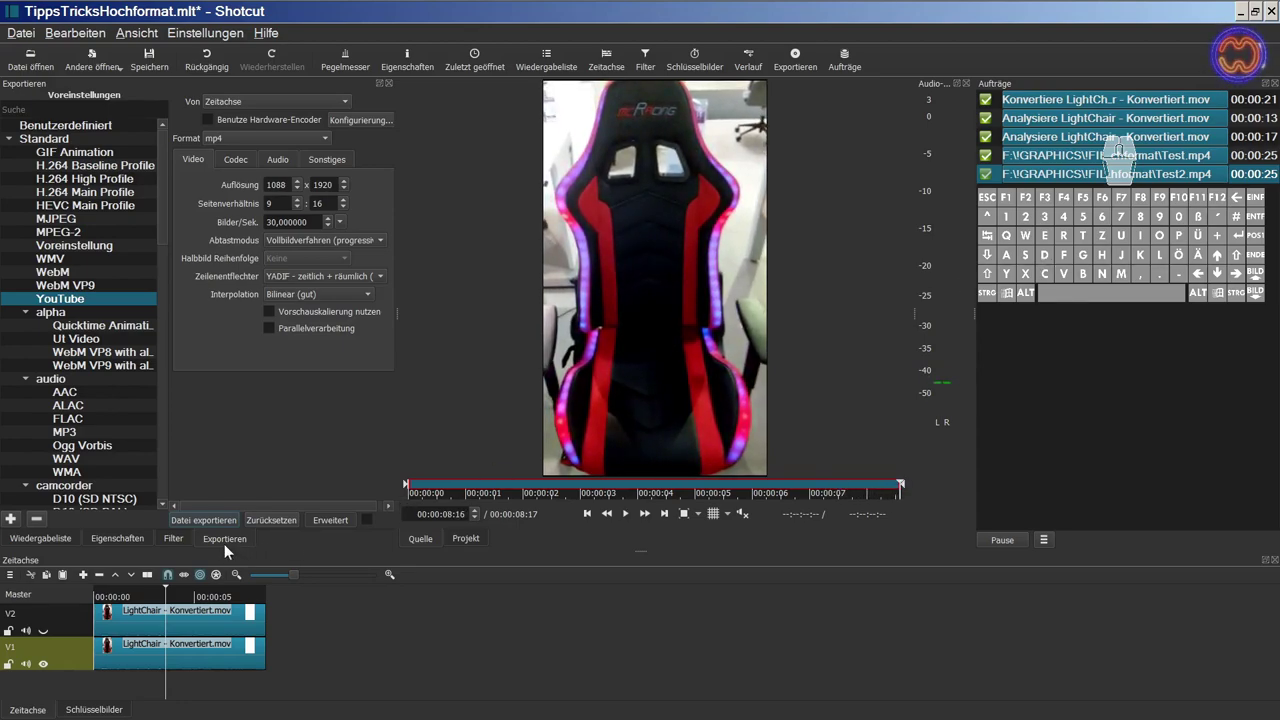
- Set the stabilization zoom of the clip on track V1 to -20,0 %
left_click(173, 538)
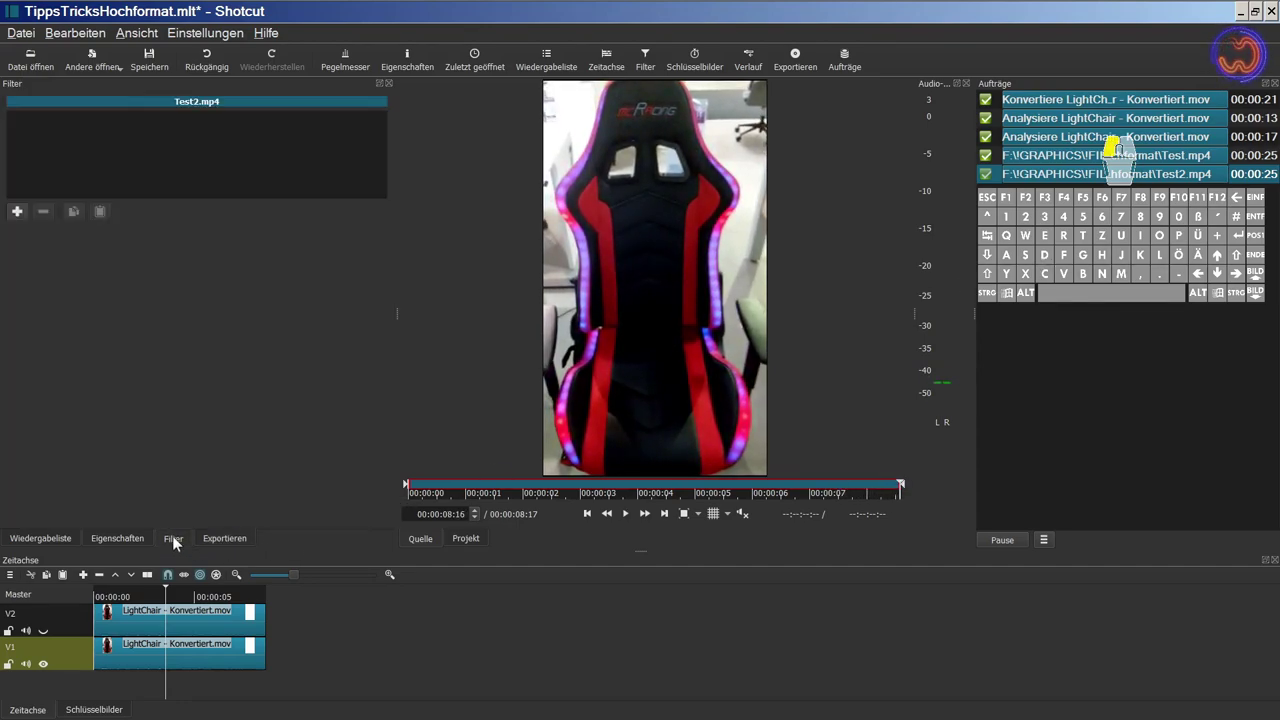
left_click(177, 655)
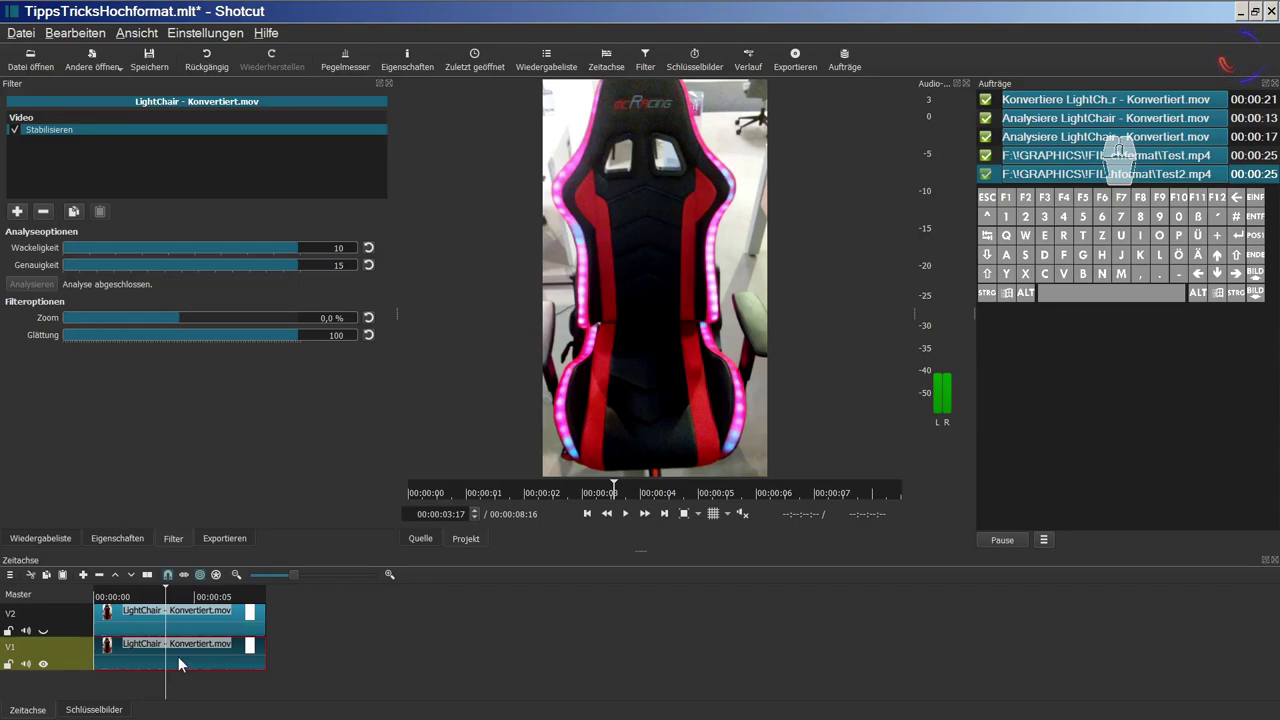
left_click_drag(180, 323, 140, 325)
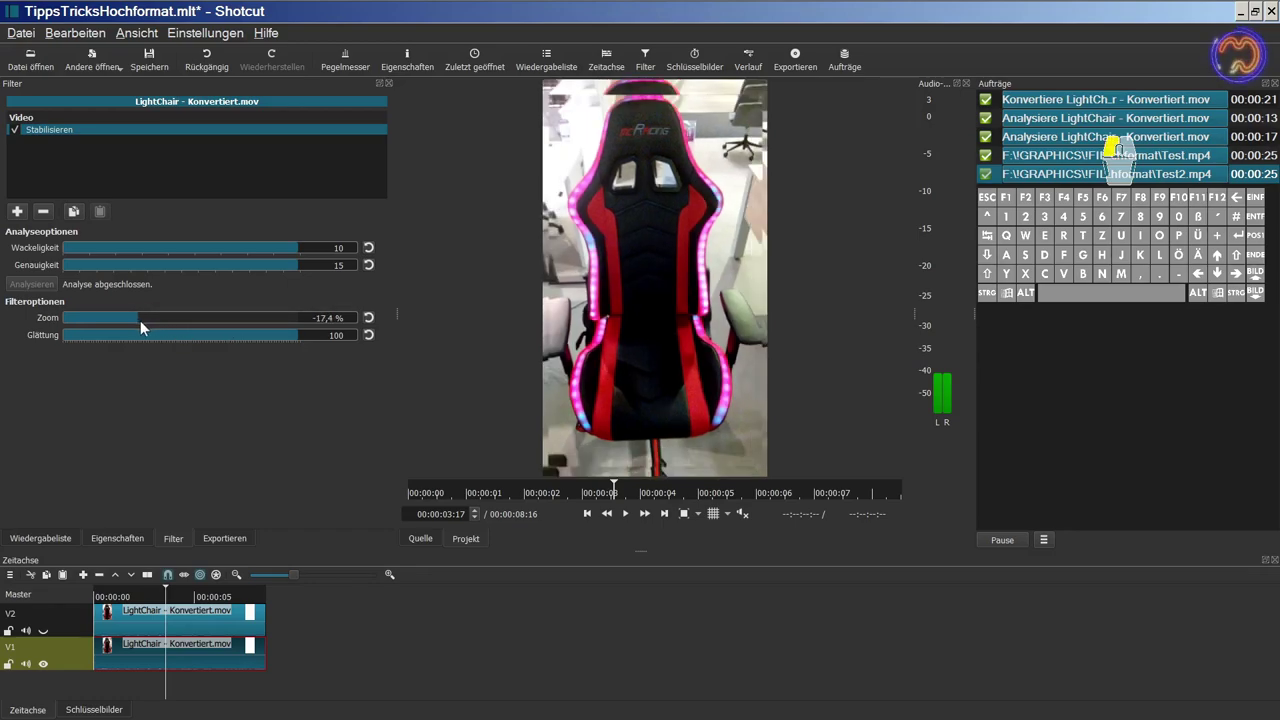
left_click_drag(140, 320, 134, 321)
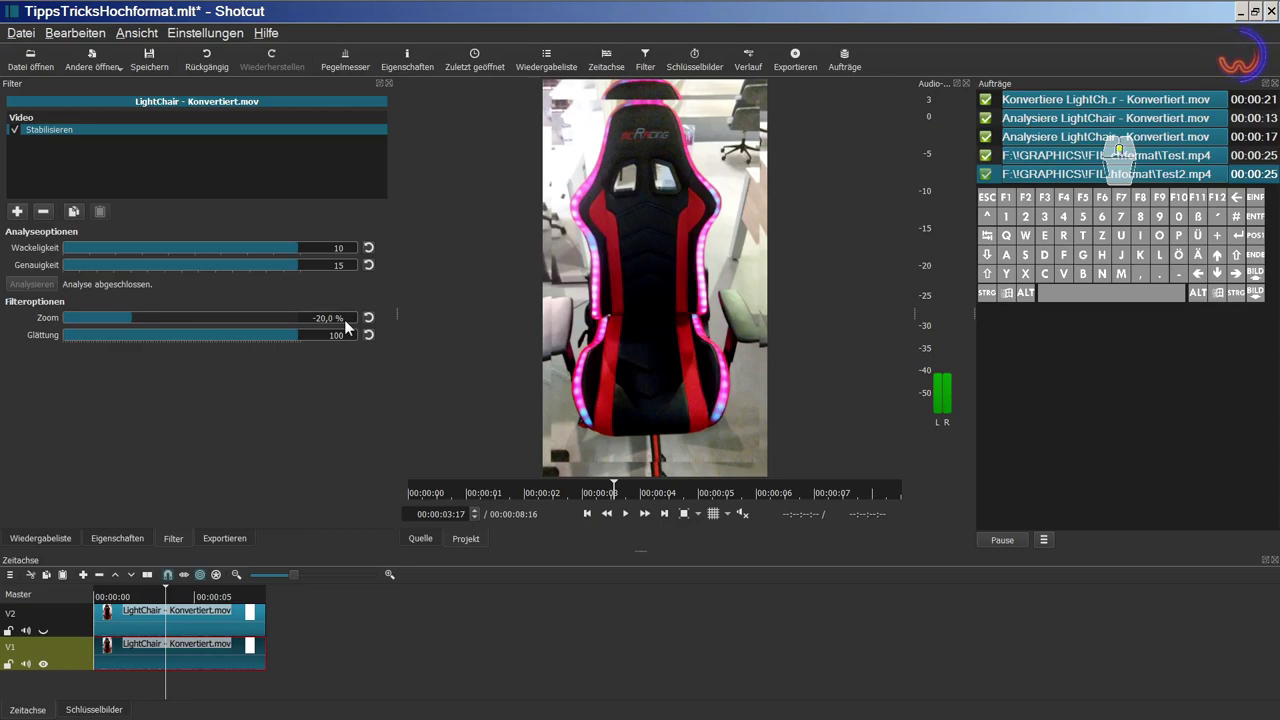
scroll(345, 325, "down", 1)
- Export the timeline with the -20,0 % zoom over the existing Test2.mp4 in the Hochformat folder, and play the result
left_click(224, 540)
left_click(218, 521)
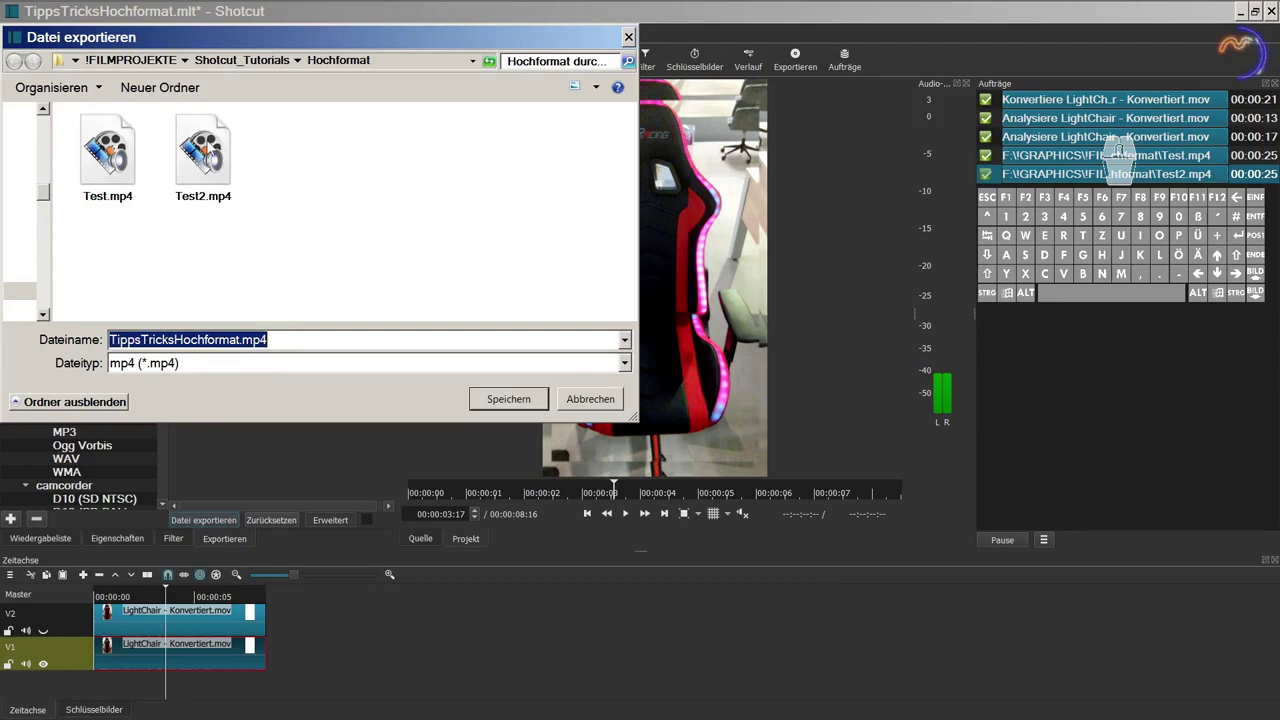
left_click(208, 150)
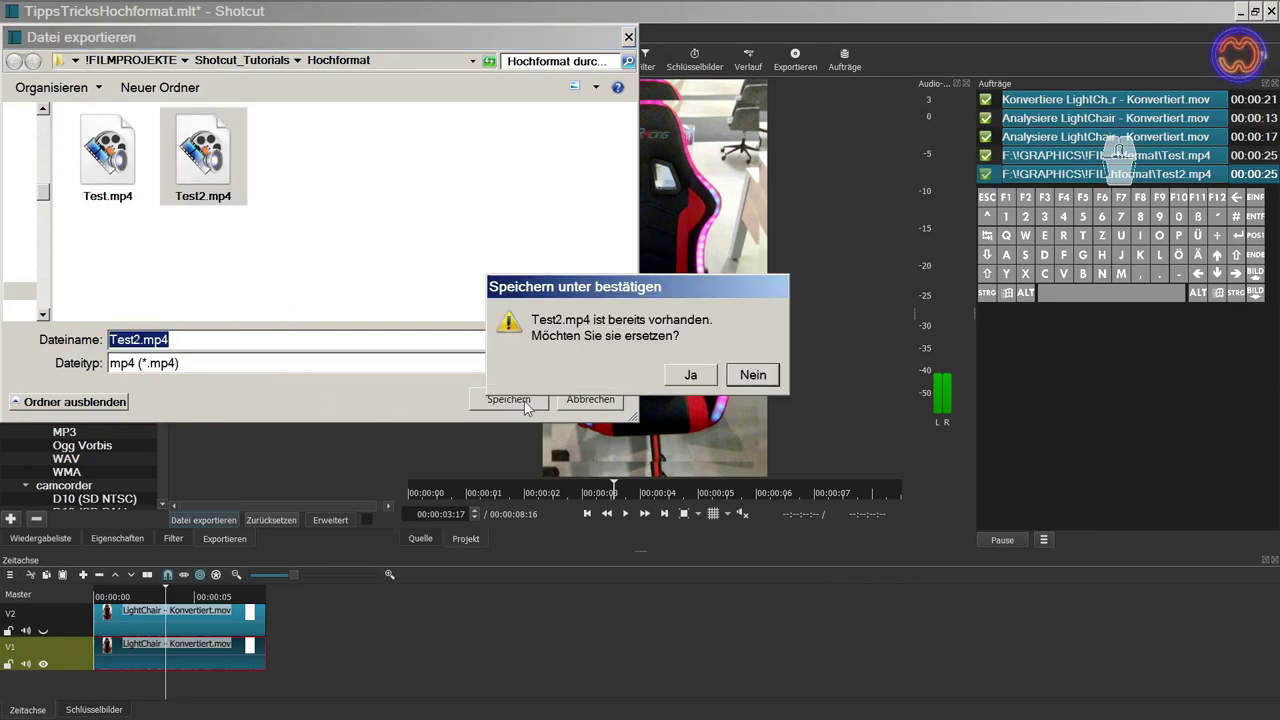
left_click(684, 378)
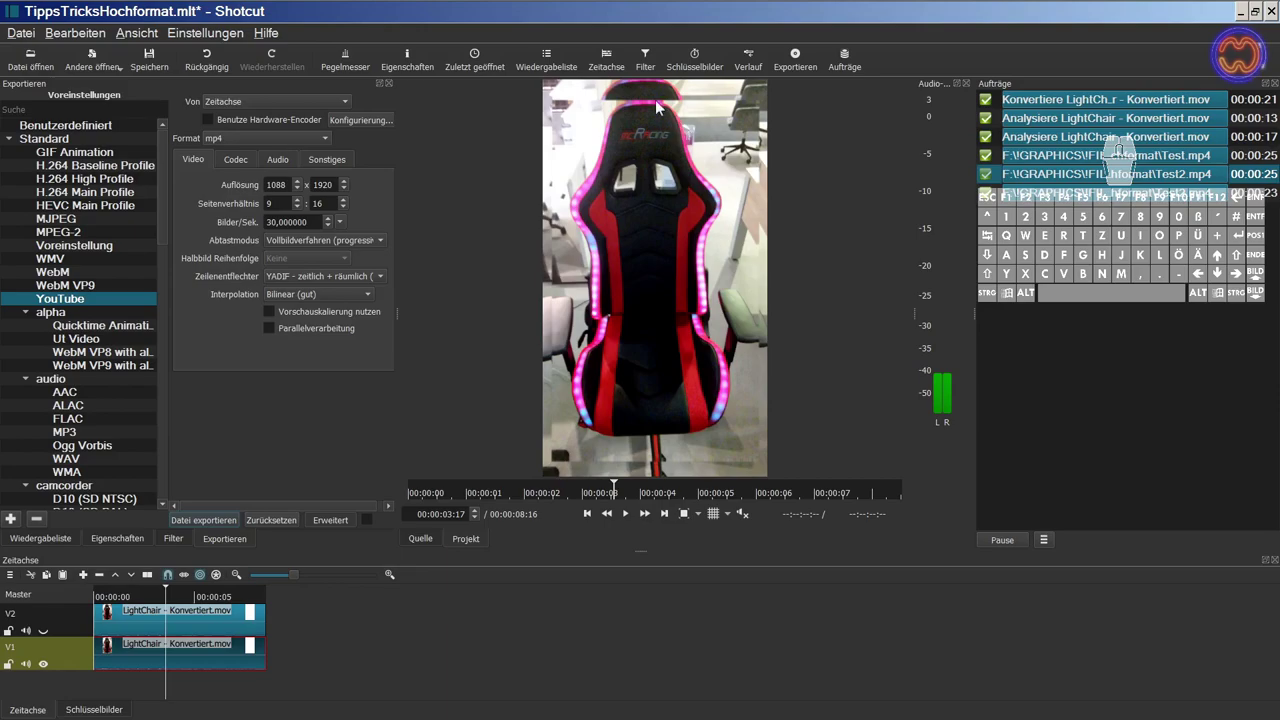
right_click(1118, 150)
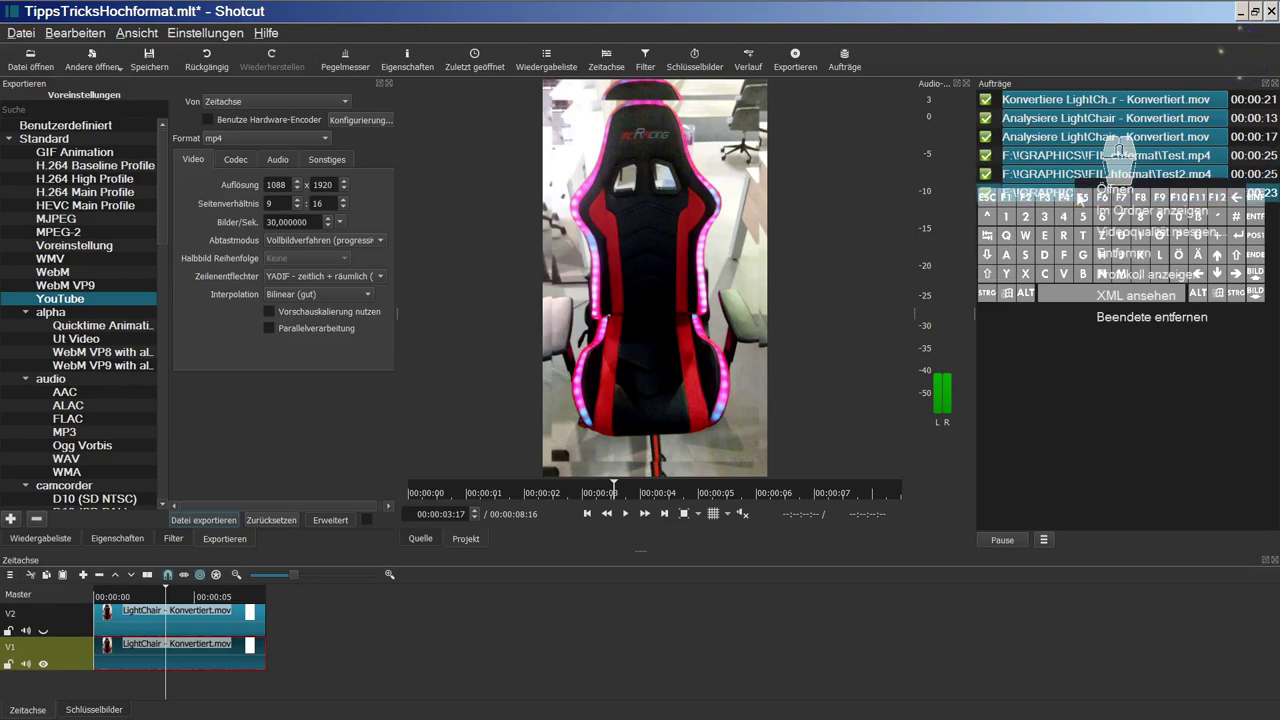
left_click(1126, 162)
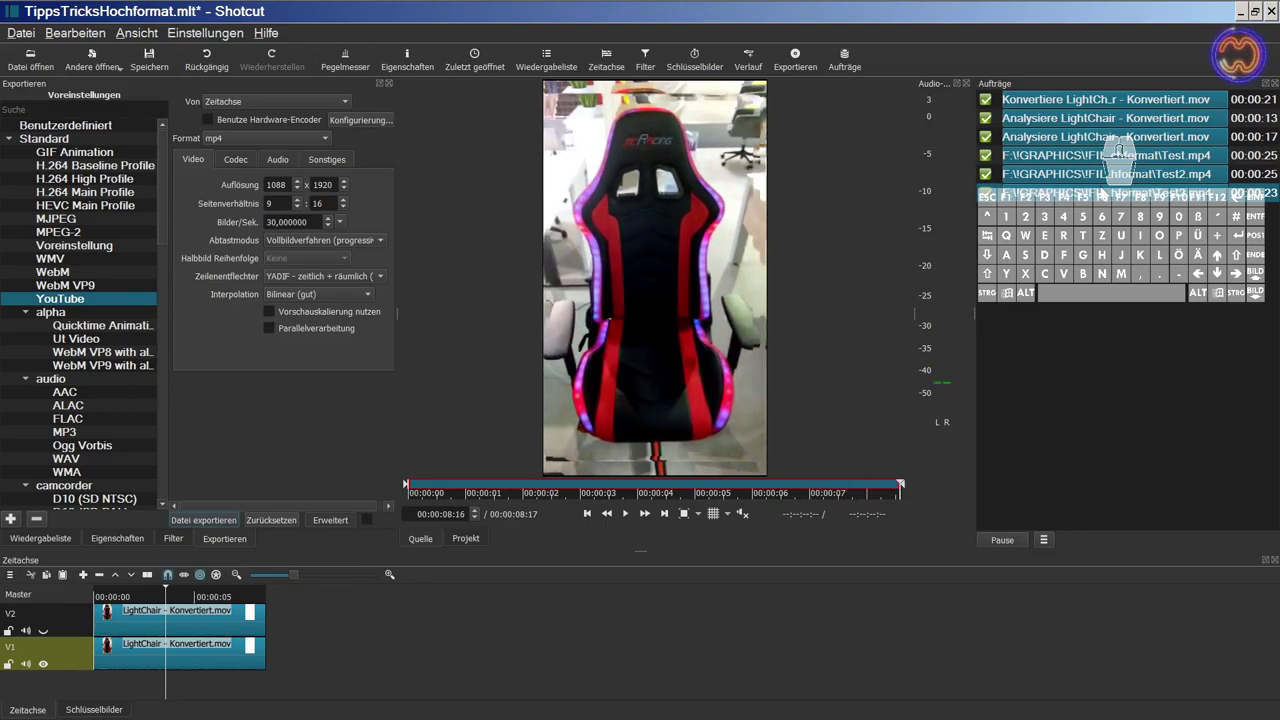
- Return to the V1 clip's stabilization settings and set its zoom to -50,0 %
left_click(185, 645)
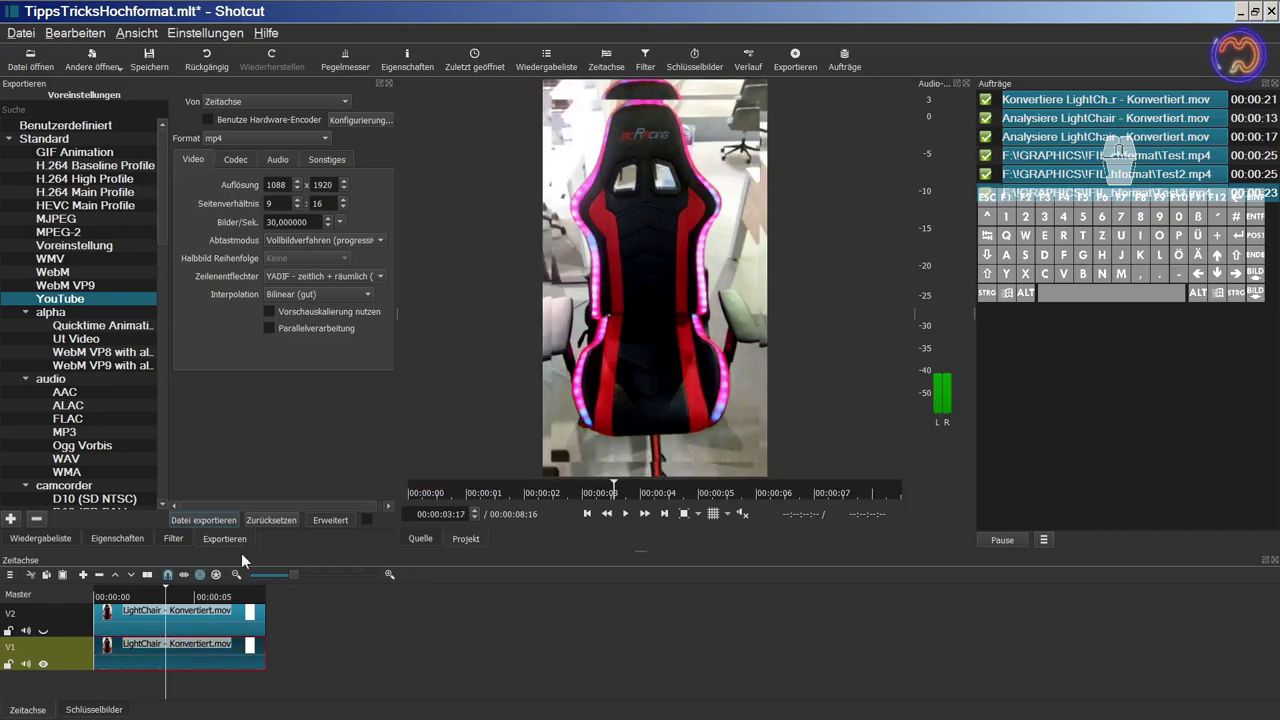
left_click(177, 539)
left_click_drag(130, 317, 89, 318)
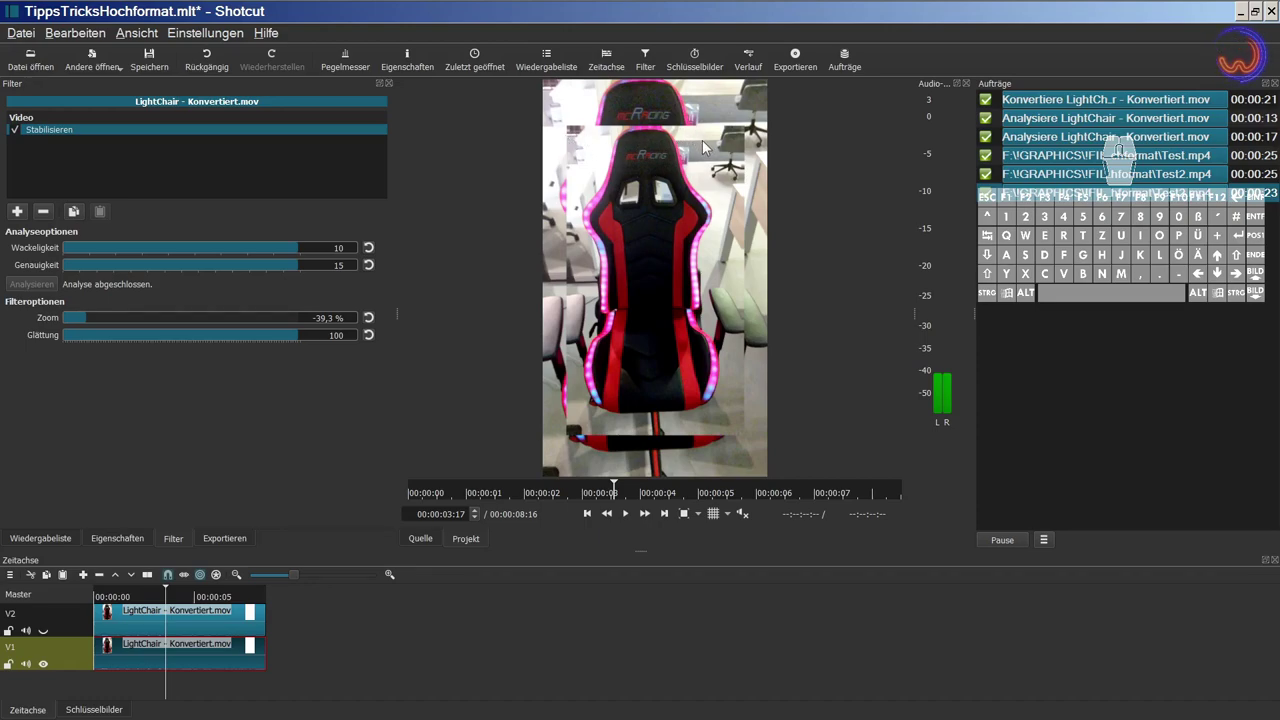
left_click_drag(87, 318, 50, 321)
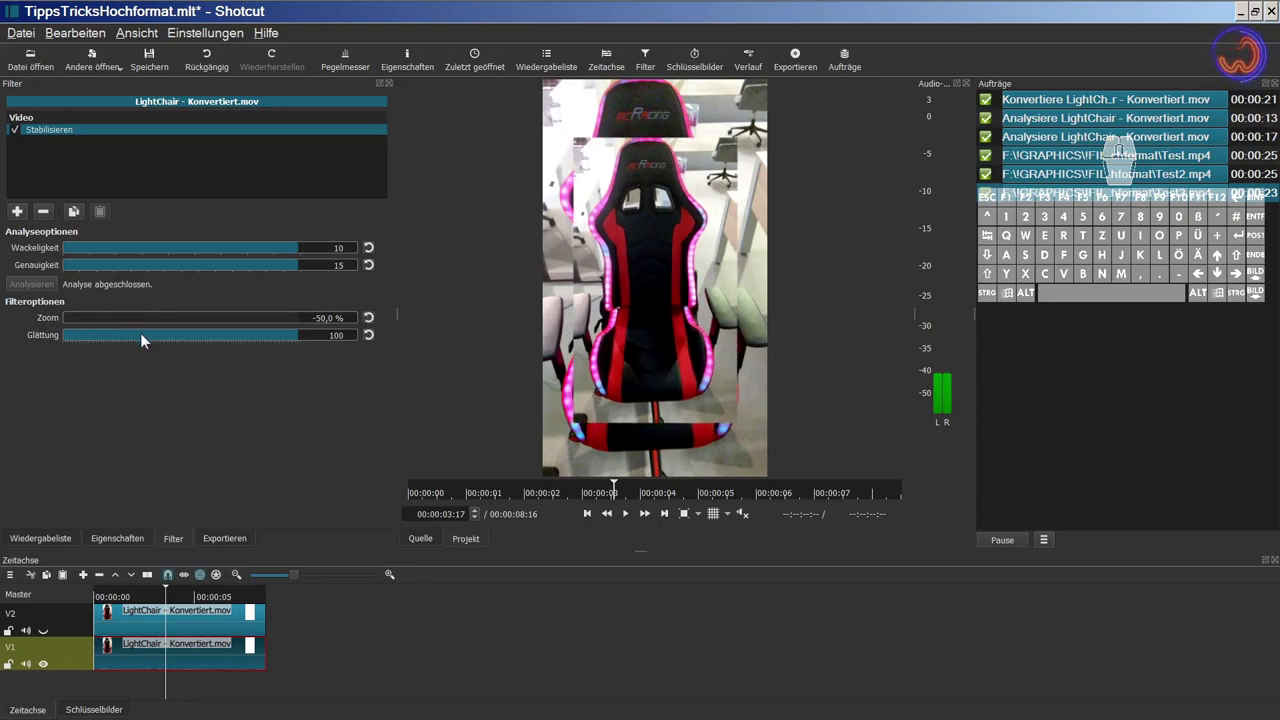
- Export the timeline with the -50,0 % zoom, replacing Test2.mp4, and play the new export
left_click(210, 537)
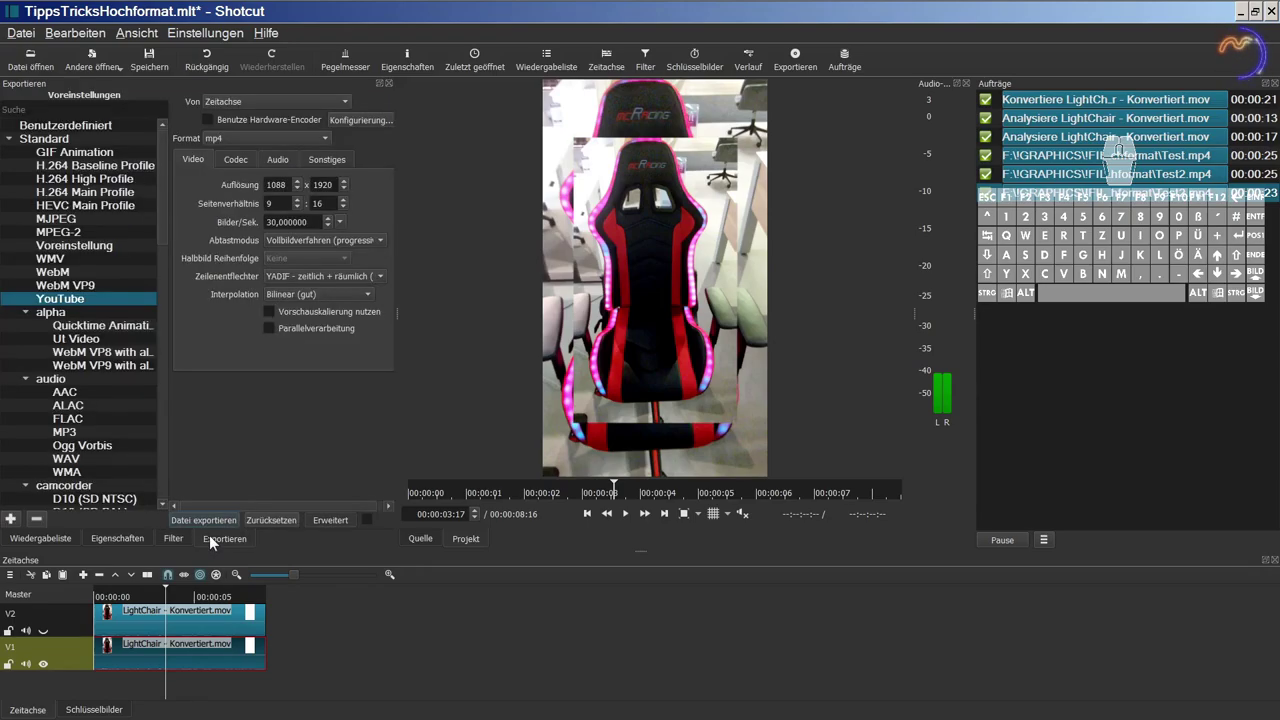
left_click(216, 521)
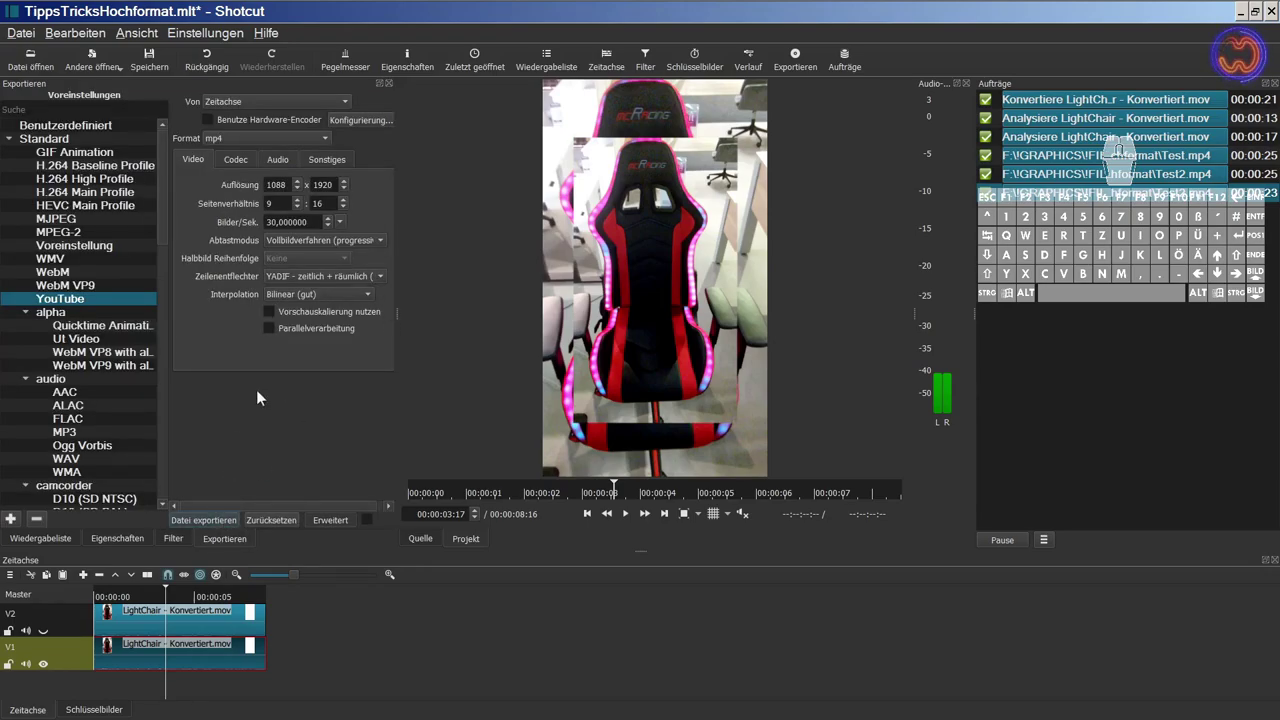
left_click(226, 178)
left_click(528, 400)
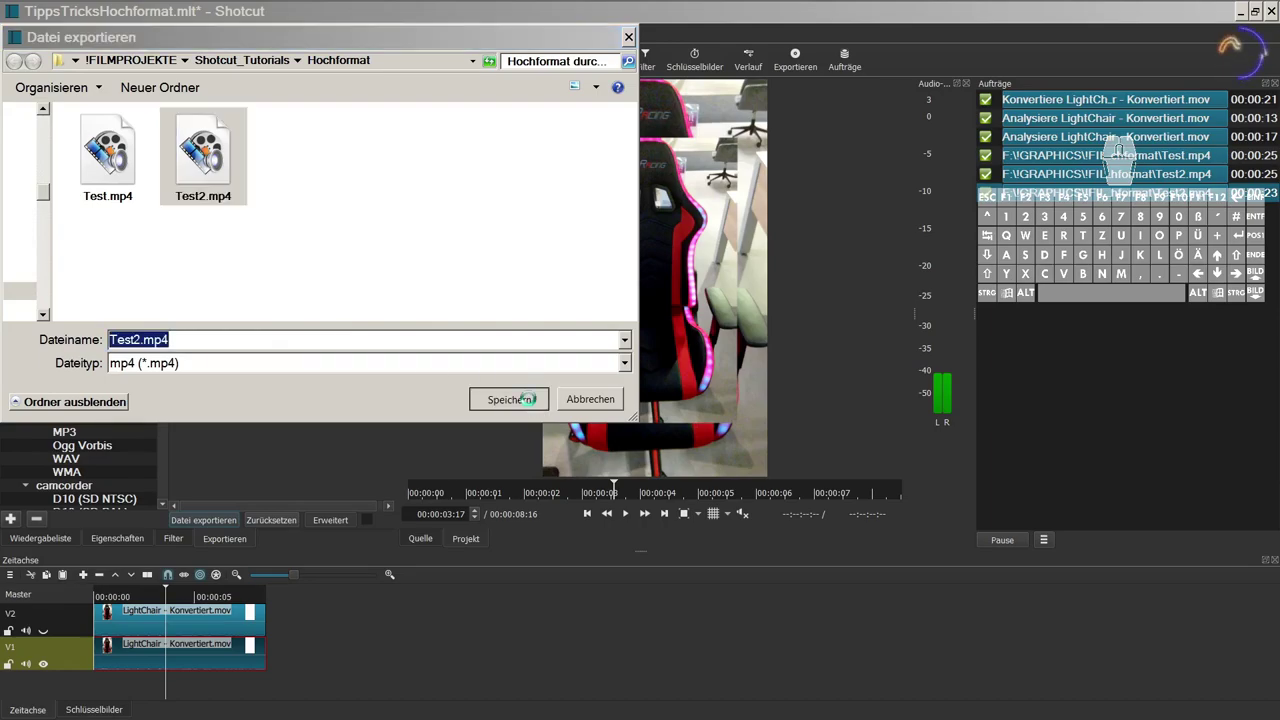
left_click(701, 381)
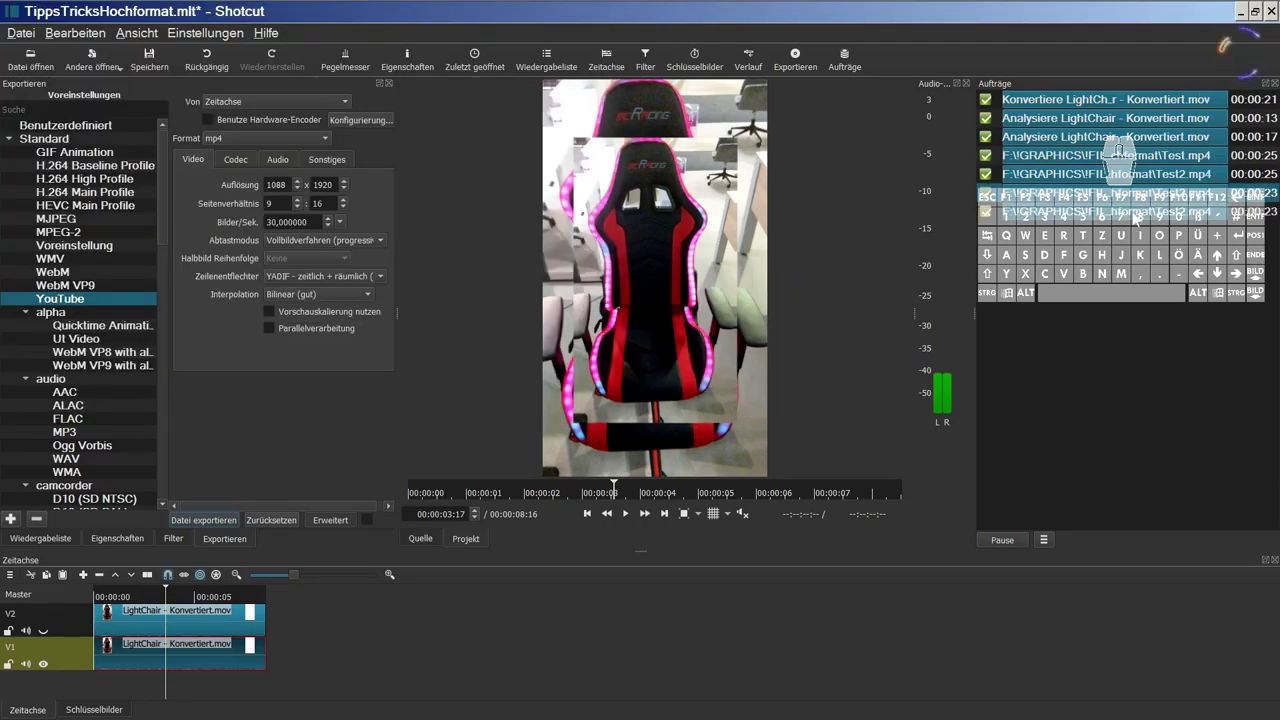
right_click(1133, 211)
left_click(1148, 210)
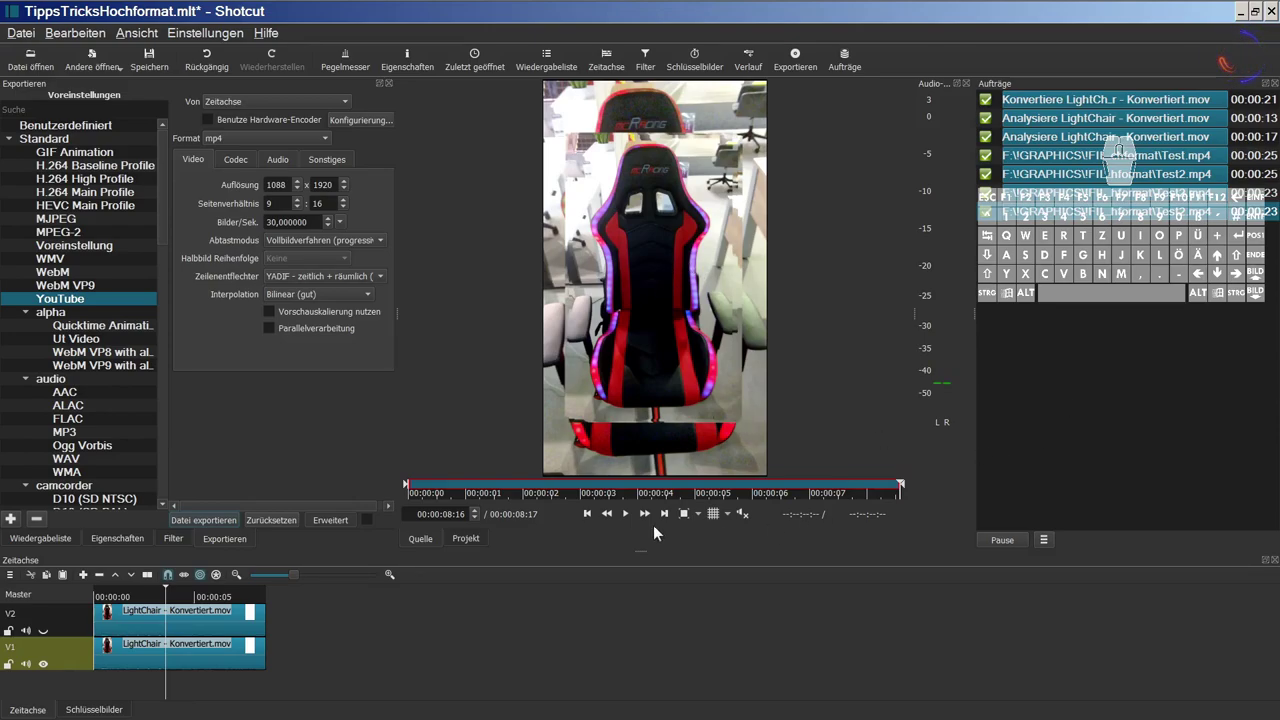
left_click(626, 513)
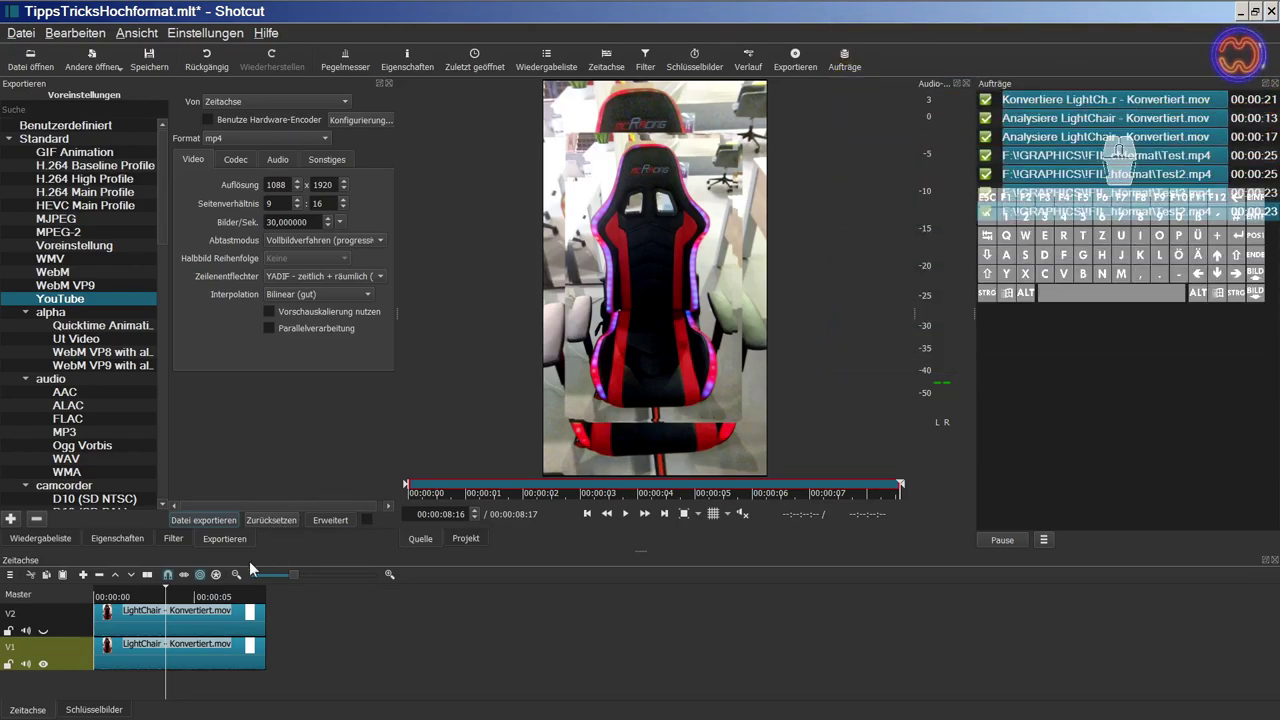
- Reset the V1 clip's stabilization zoom to its default, try -40,2 %, and reset it again
left_click(184, 539)
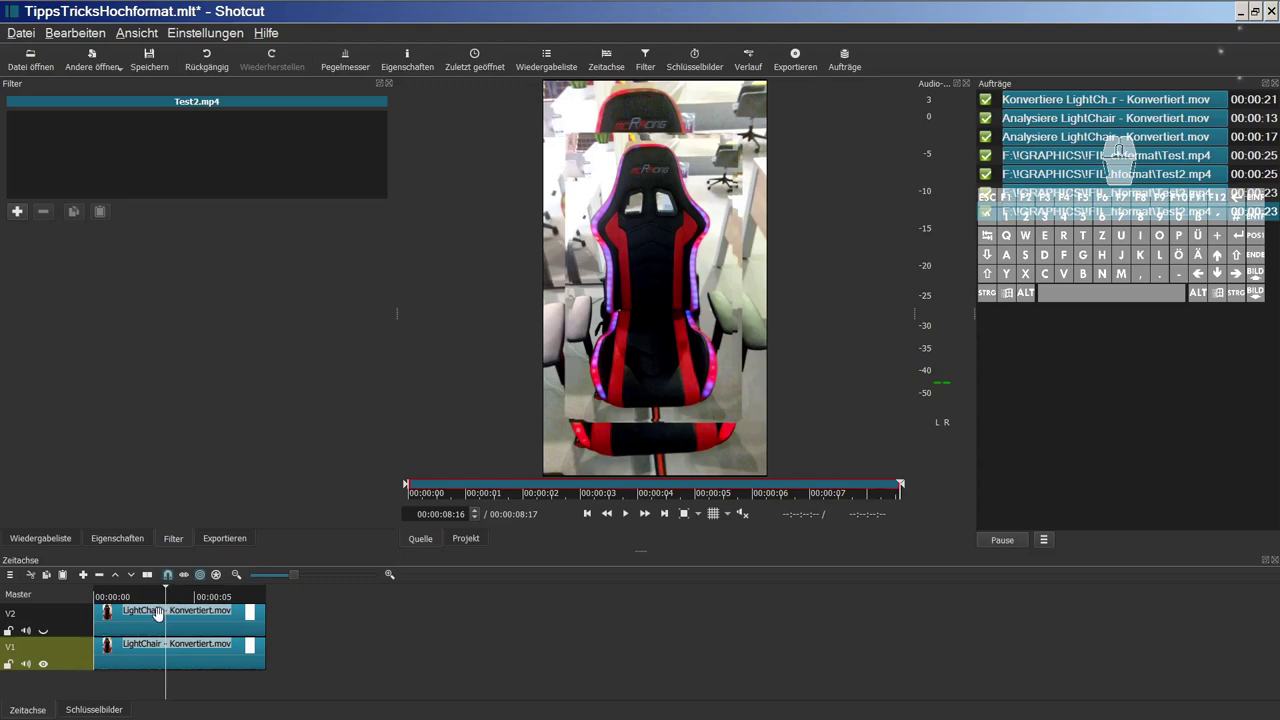
left_click(151, 650)
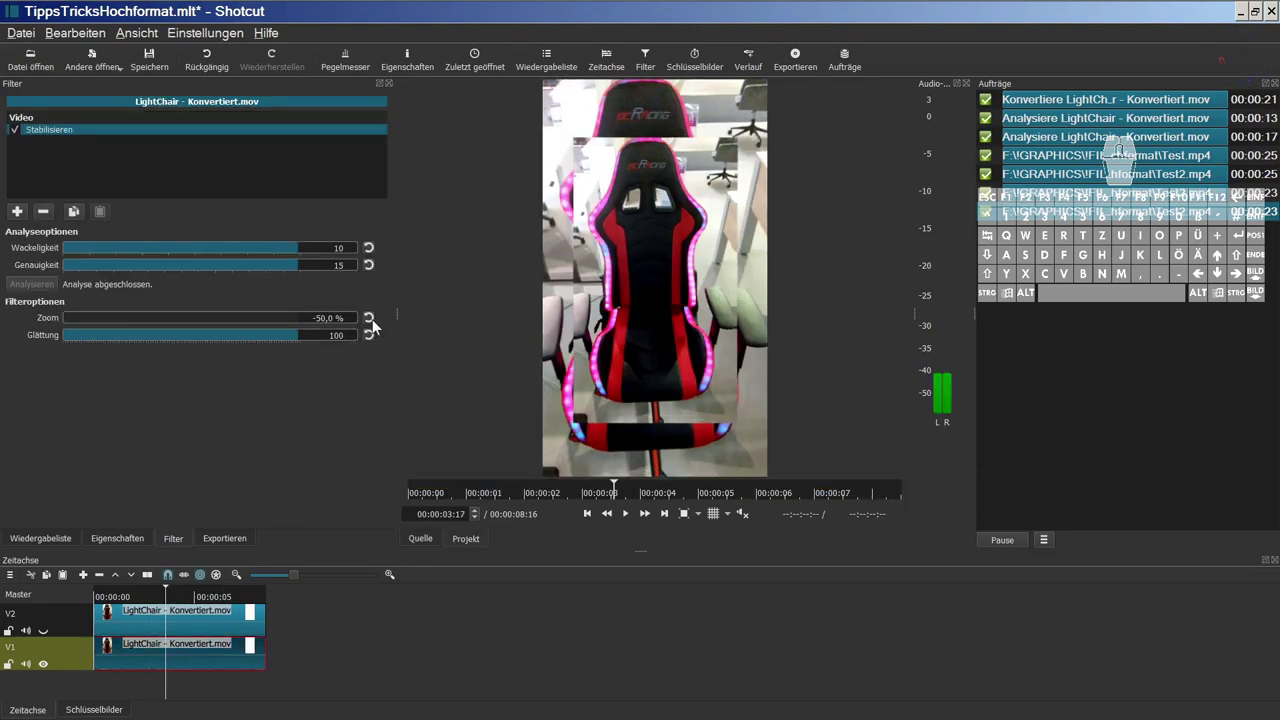
left_click(369, 318)
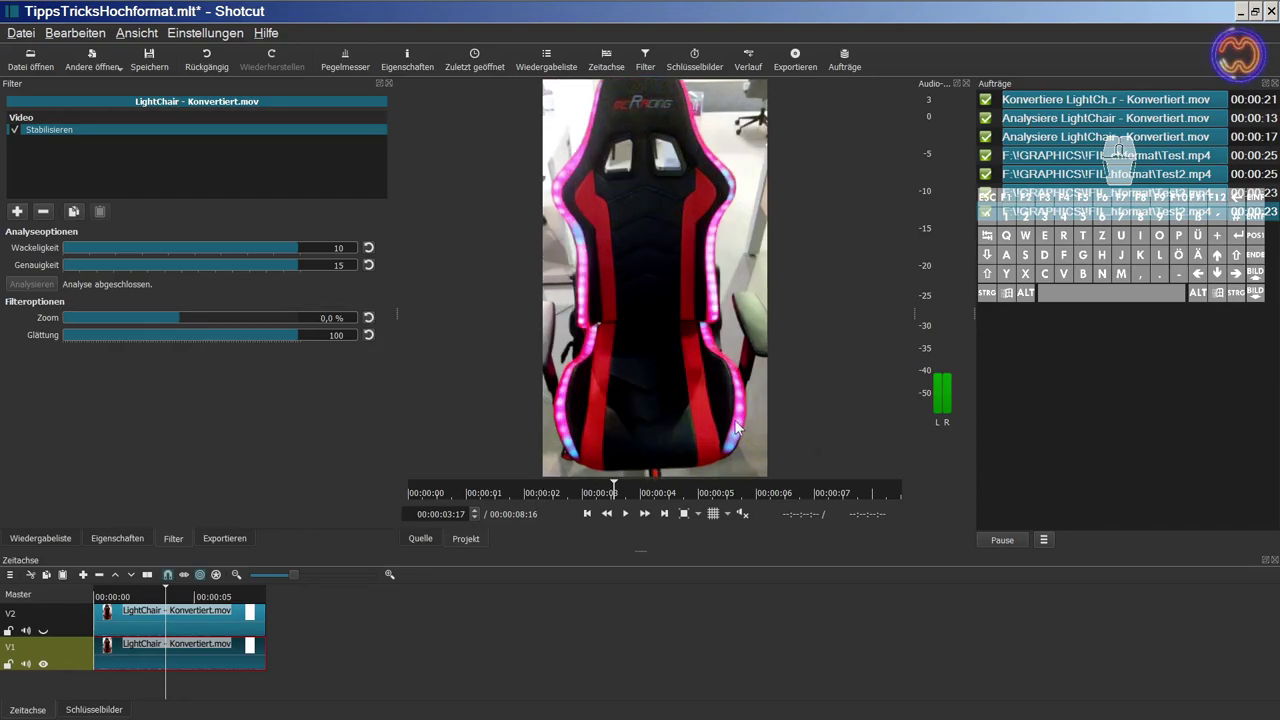
left_click_drag(186, 318, 93, 320)
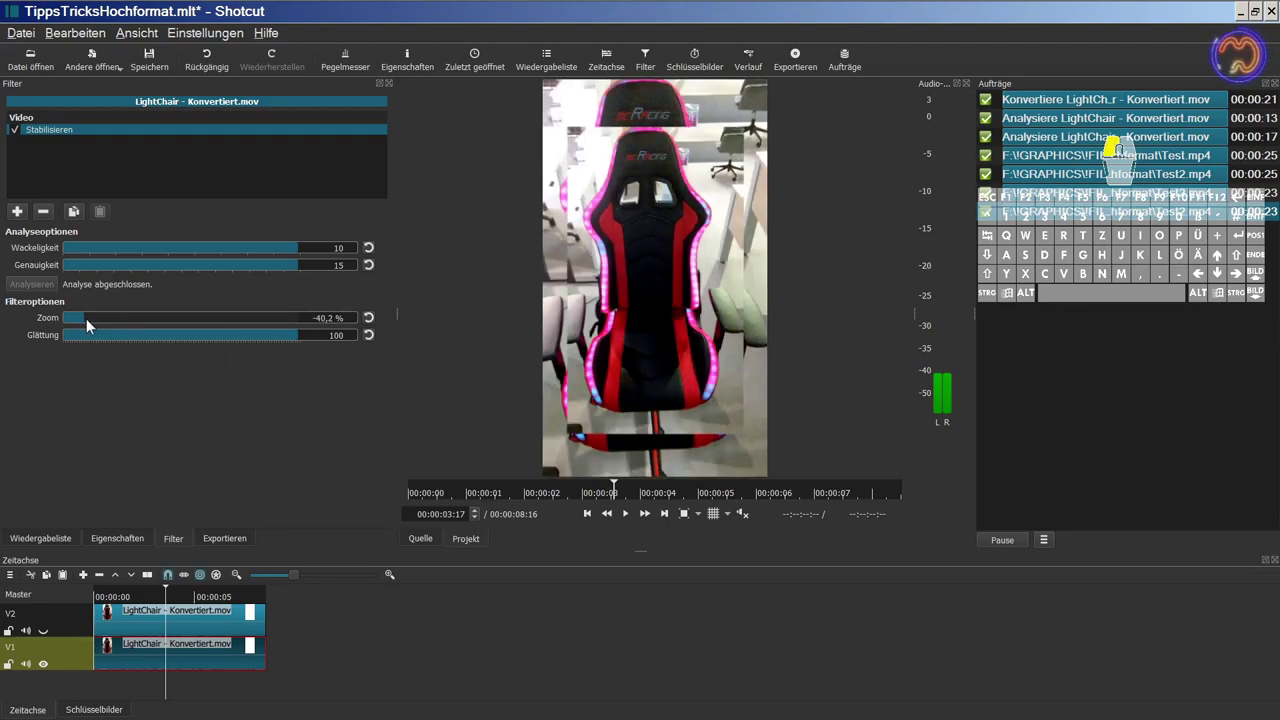
left_click(368, 318)
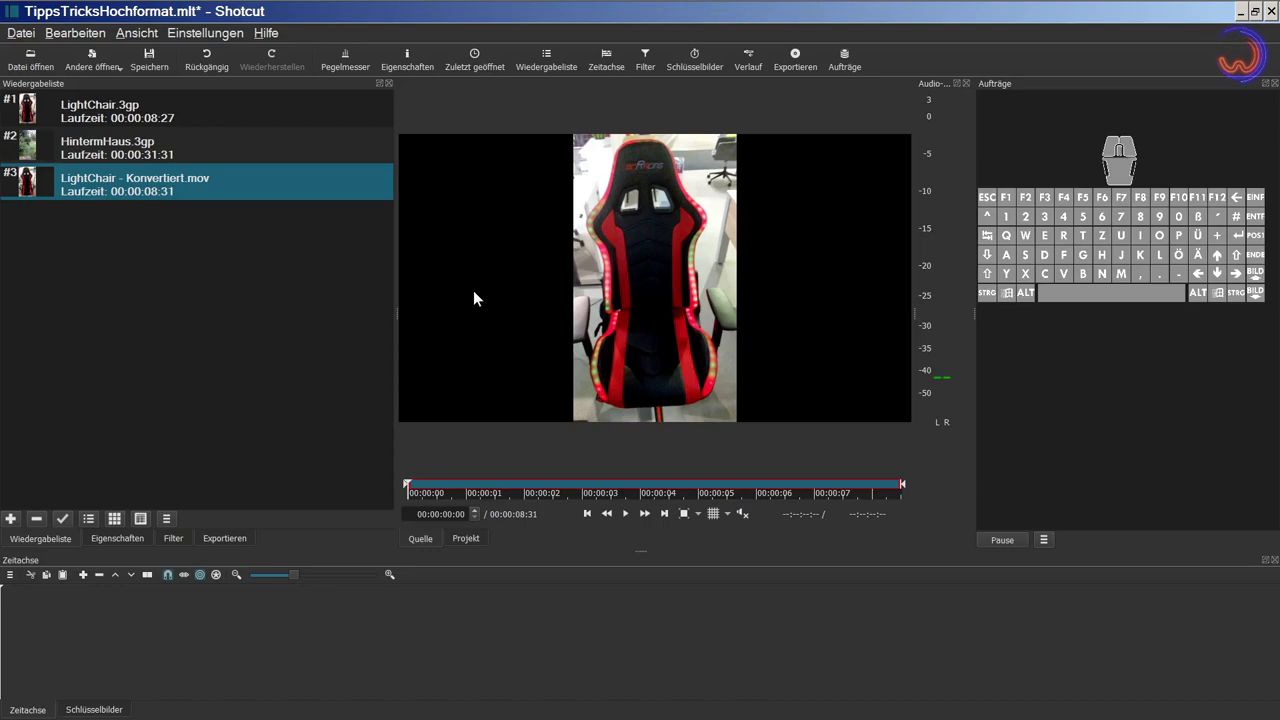
- Check the export settings and the converted clip's properties, and add LightChair - Konvertiert.mov to track V1 with the playhead at 00:00:02:59
left_click(230, 538)
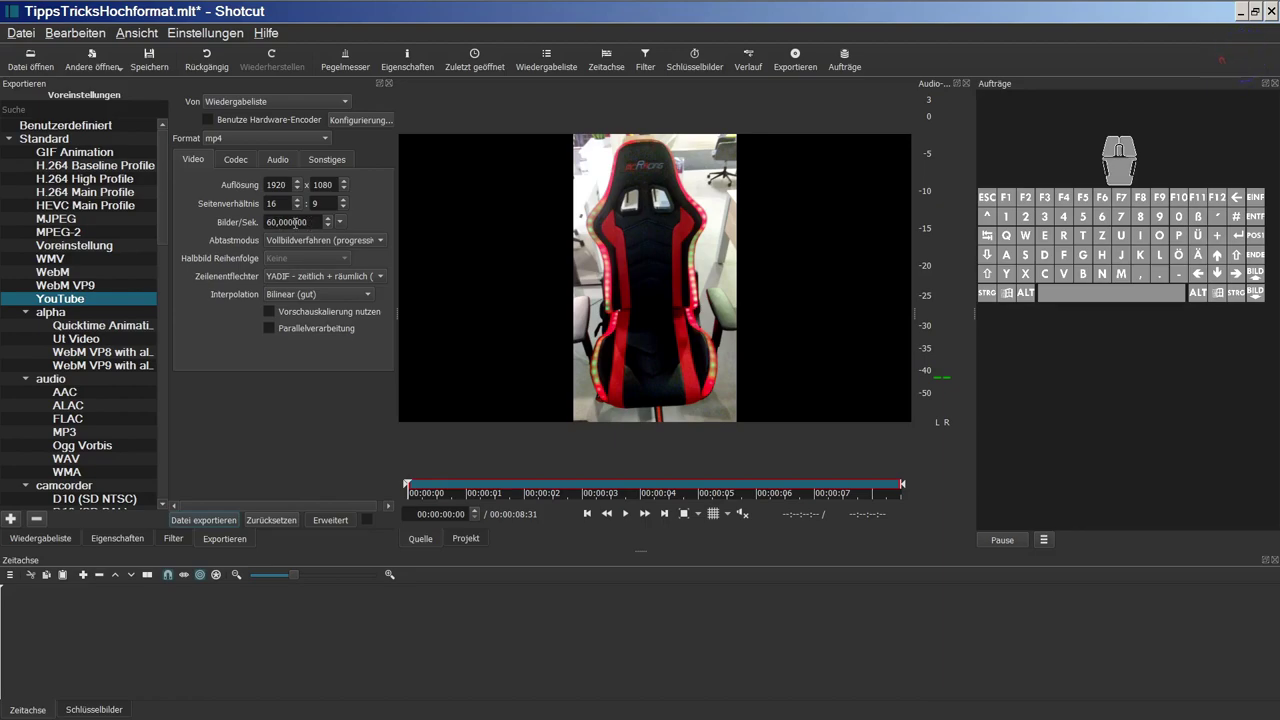
left_click(118, 538)
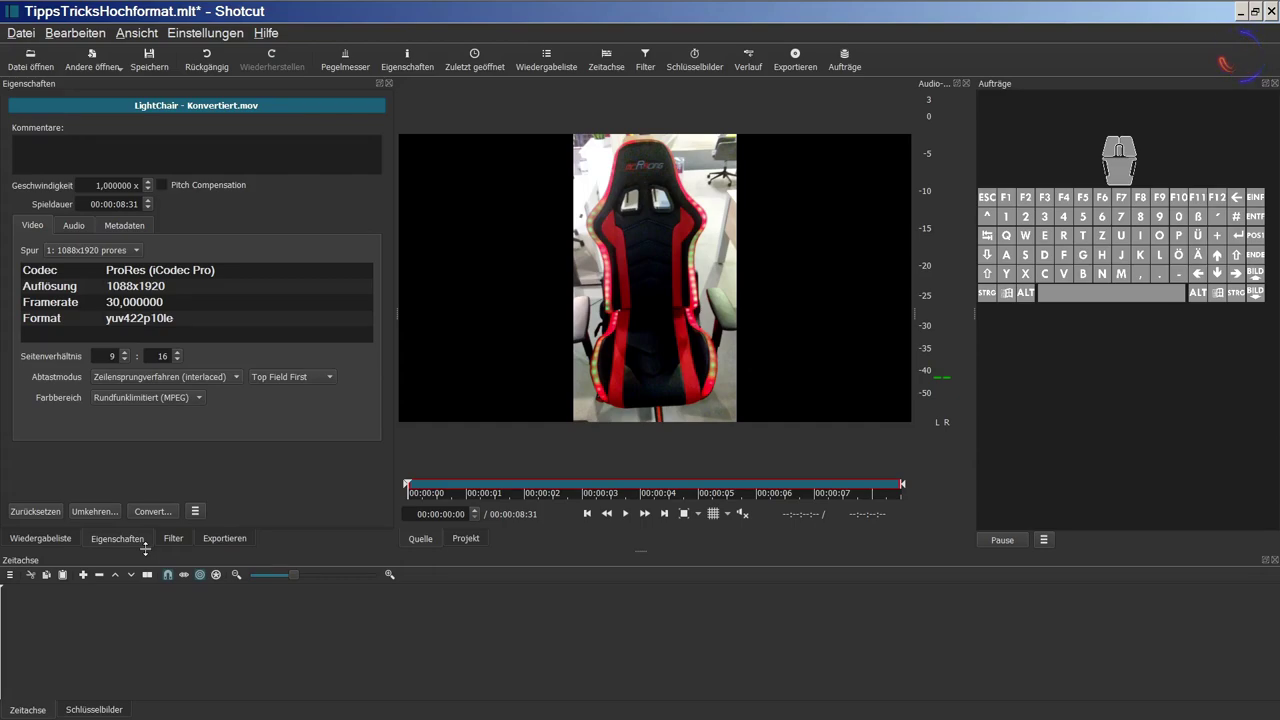
left_click(54, 539)
left_click_drag(120, 185, 154, 602)
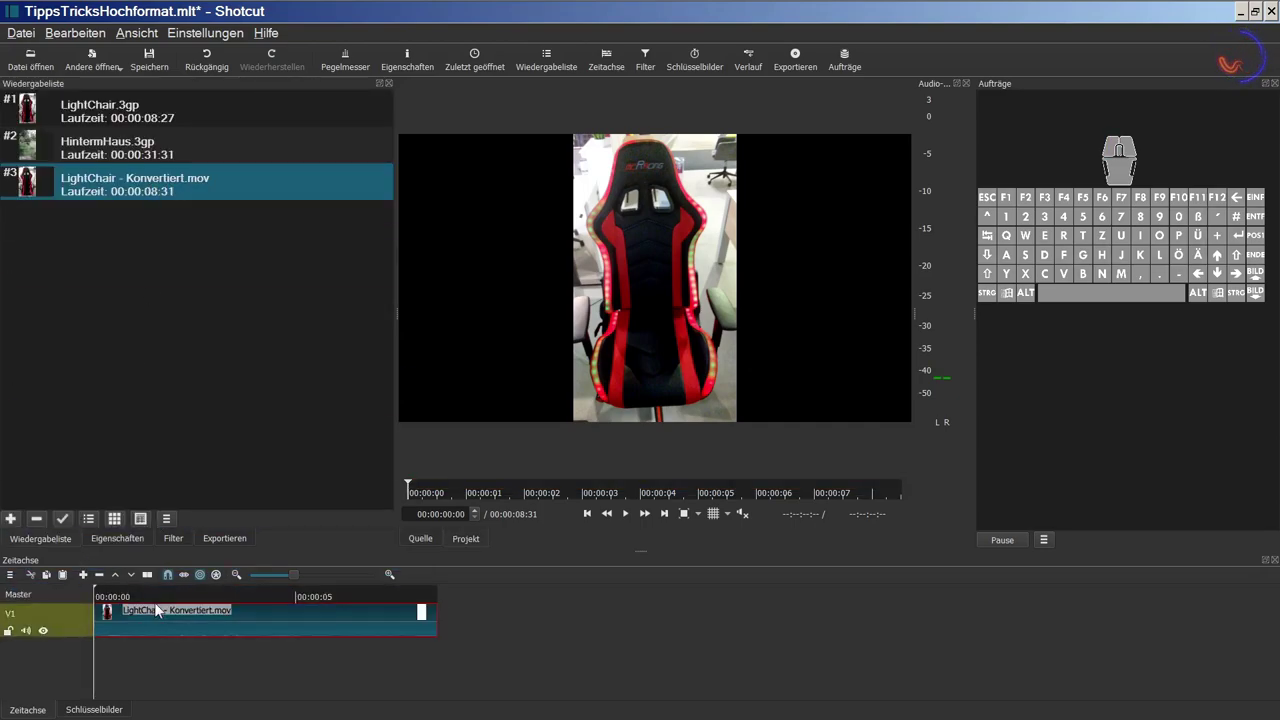
left_click(215, 600)
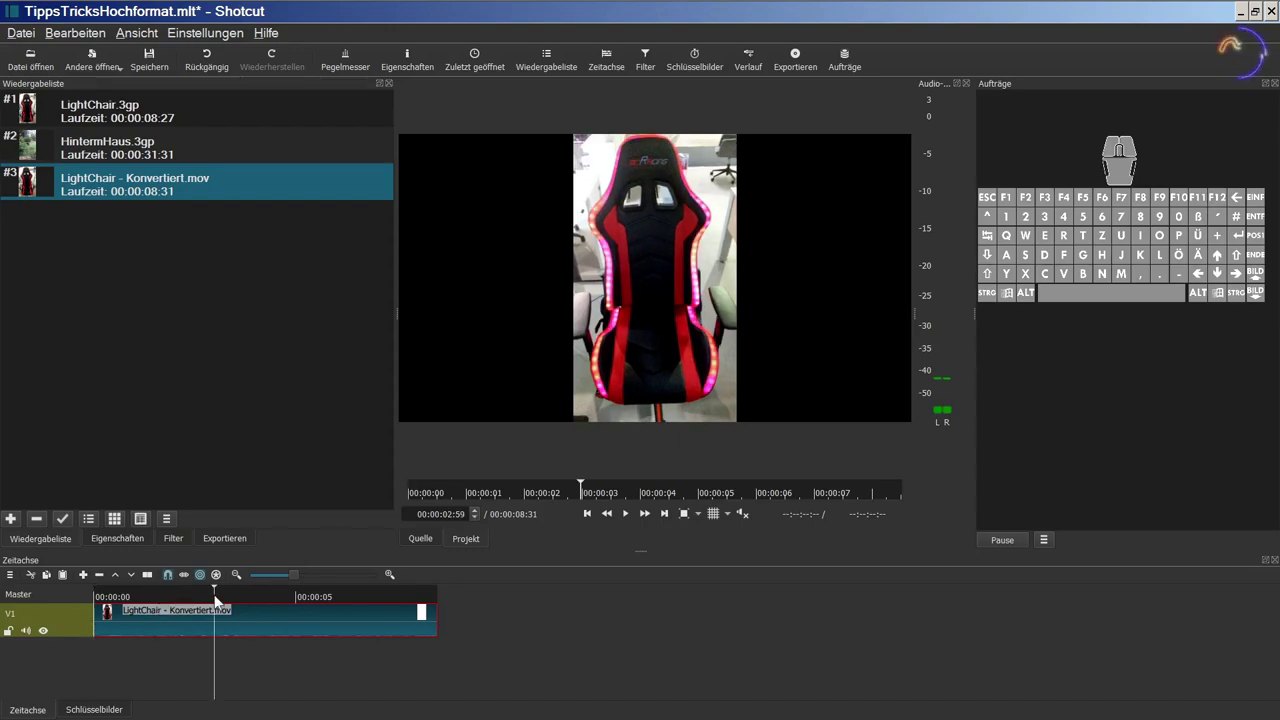
- Compare the timeline clip's properties with the export resolution and frame rate, and add video track V2
left_click(118, 538)
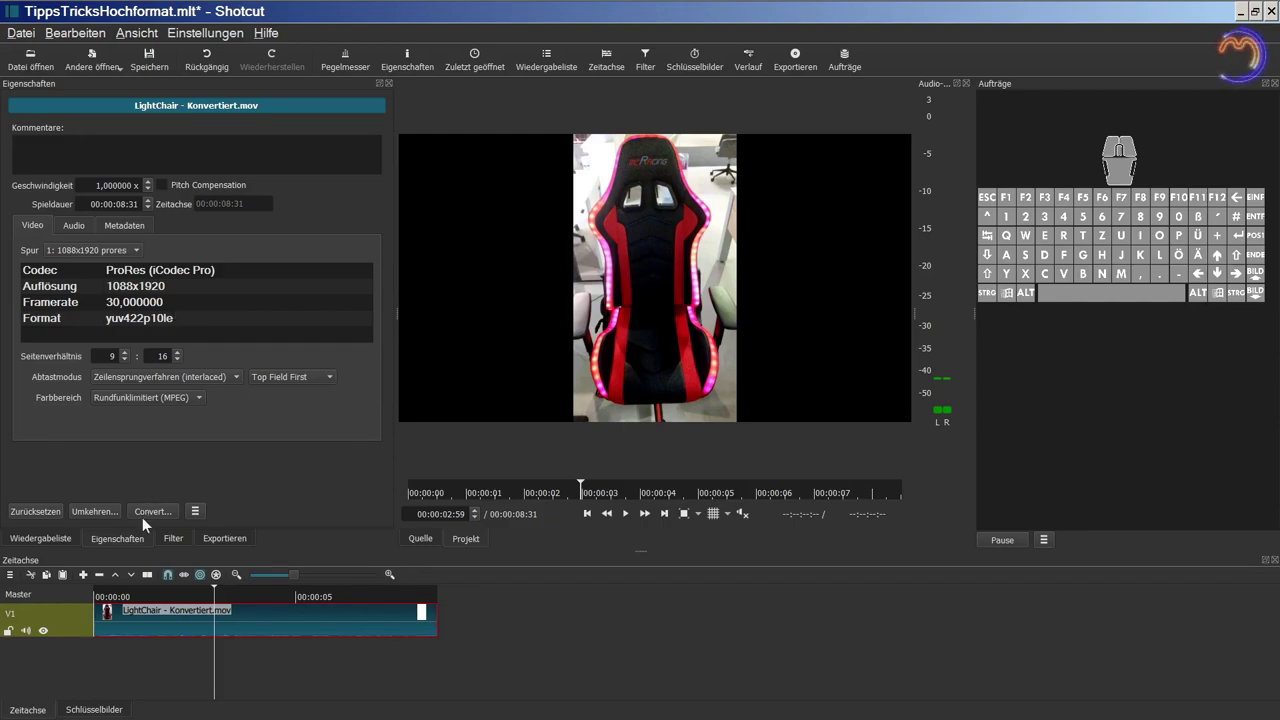
left_click(209, 539)
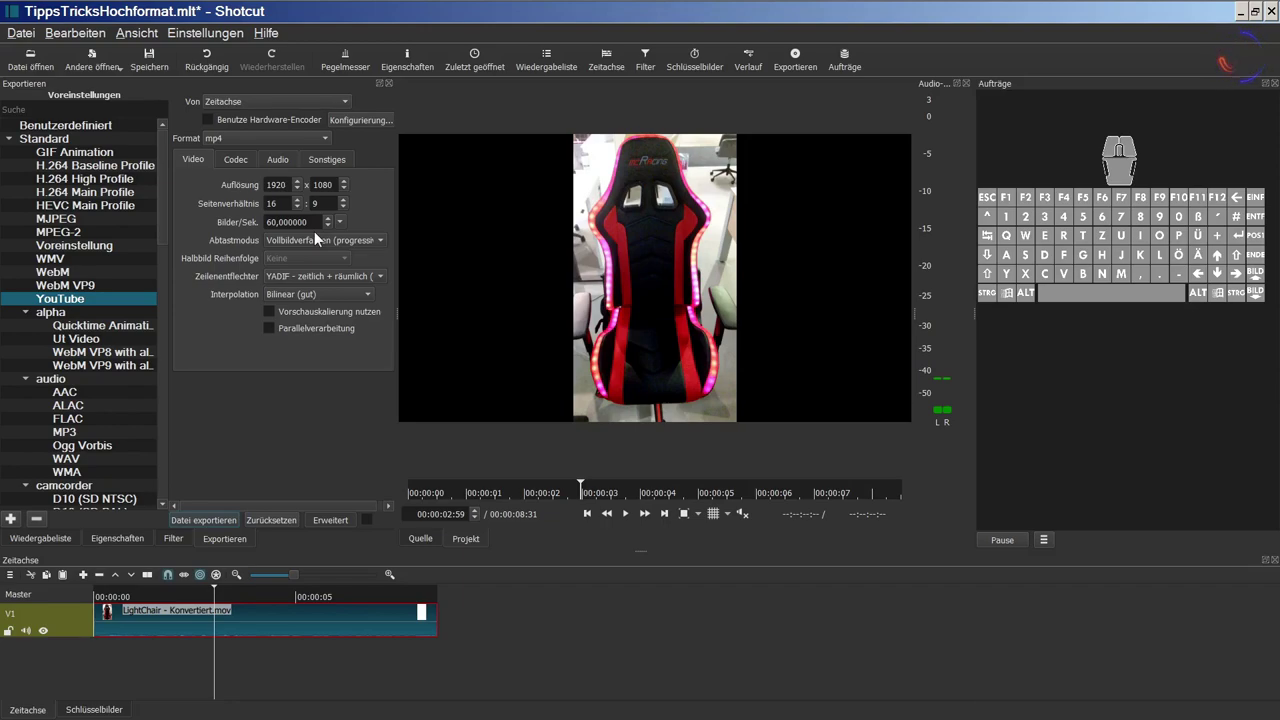
key("ctrl+i")
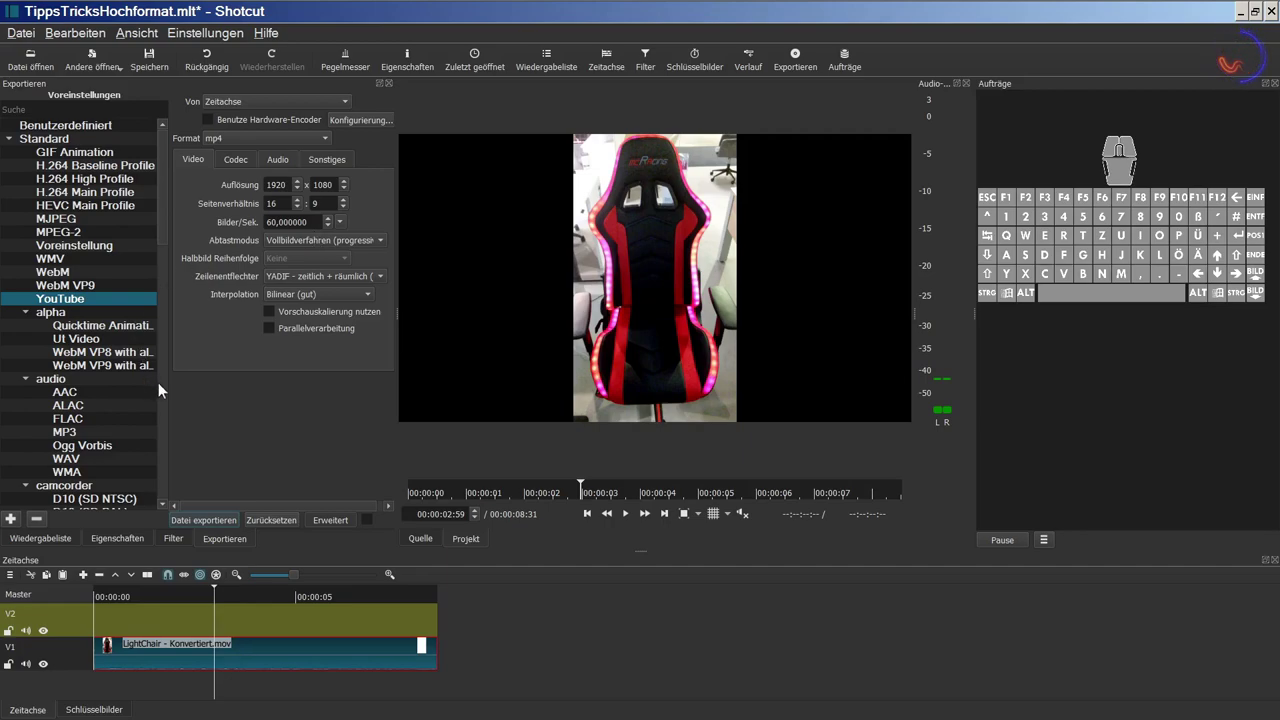
- Move the LightChair - Konvertiert.mov clip from V1 to V2 and place a second copy at the start of V1, with the playhead at 00:00:04:53
left_click(189, 655)
left_click_drag(189, 655, 180, 612)
left_click(56, 537)
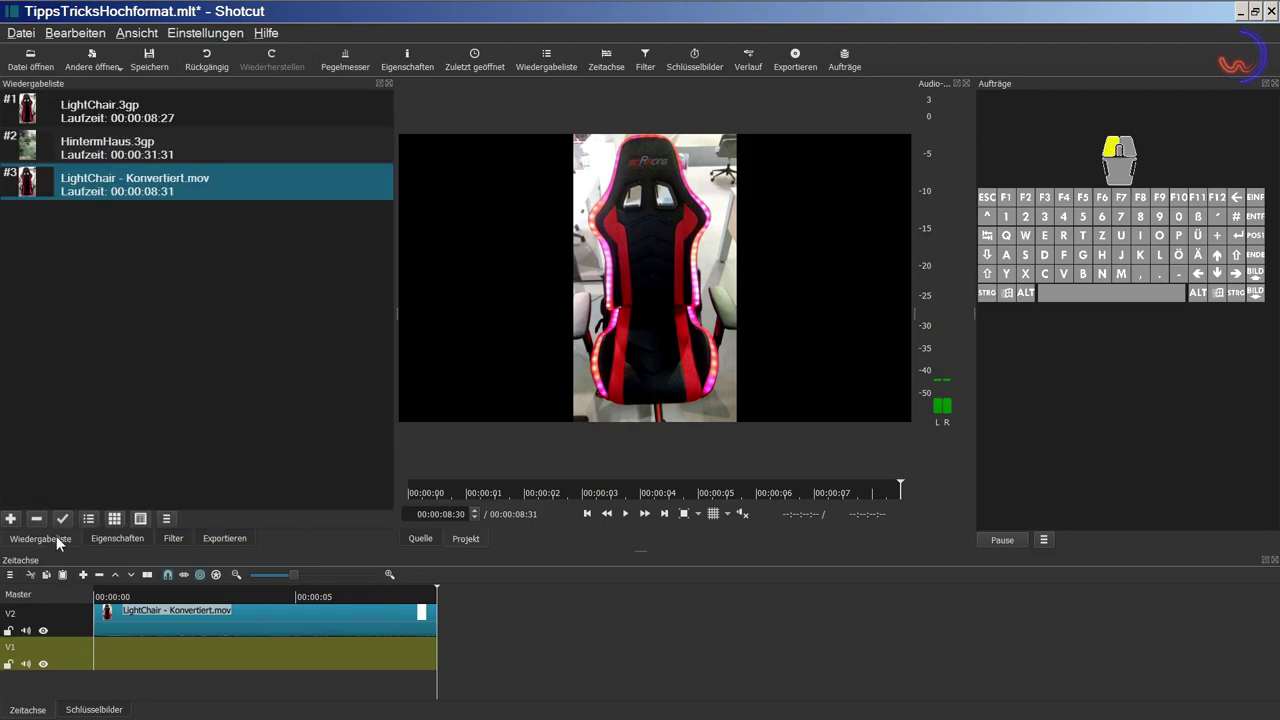
left_click_drag(100, 190, 97, 665)
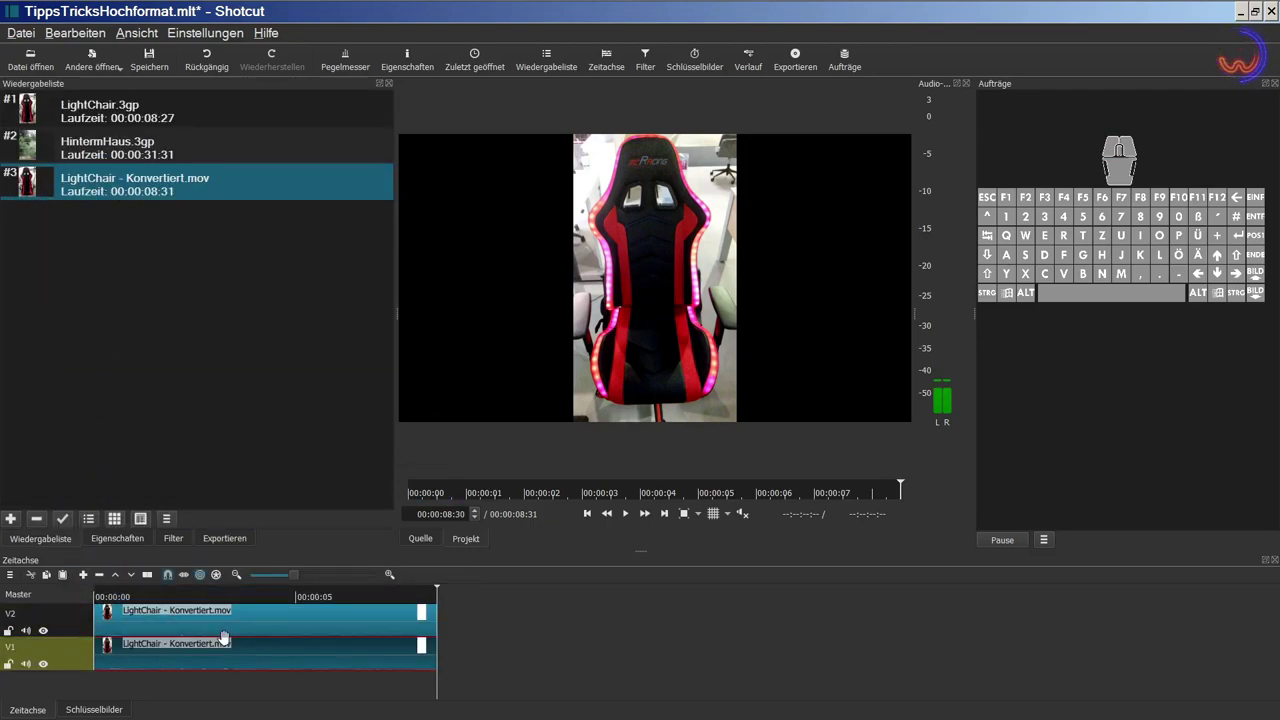
left_click(290, 596)
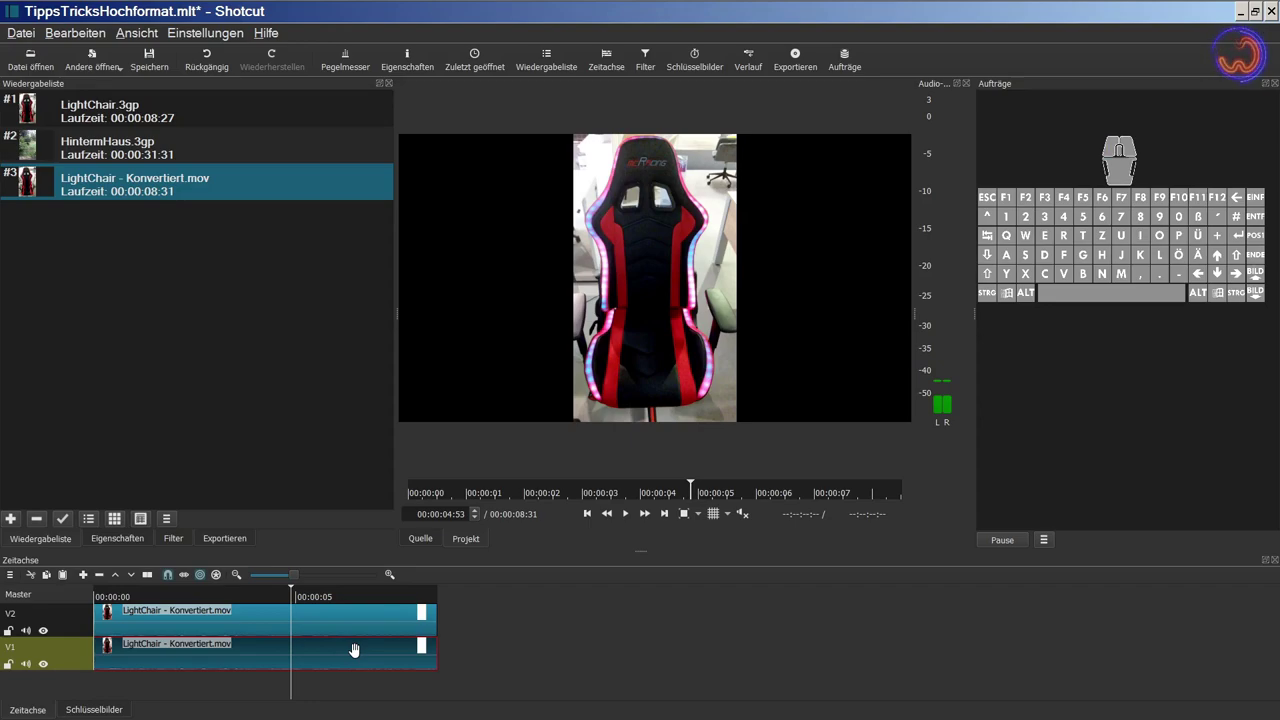
- Add the Größe und Position filter to the whole V1 track and set its size mode to Verzerren
left_click(72, 663)
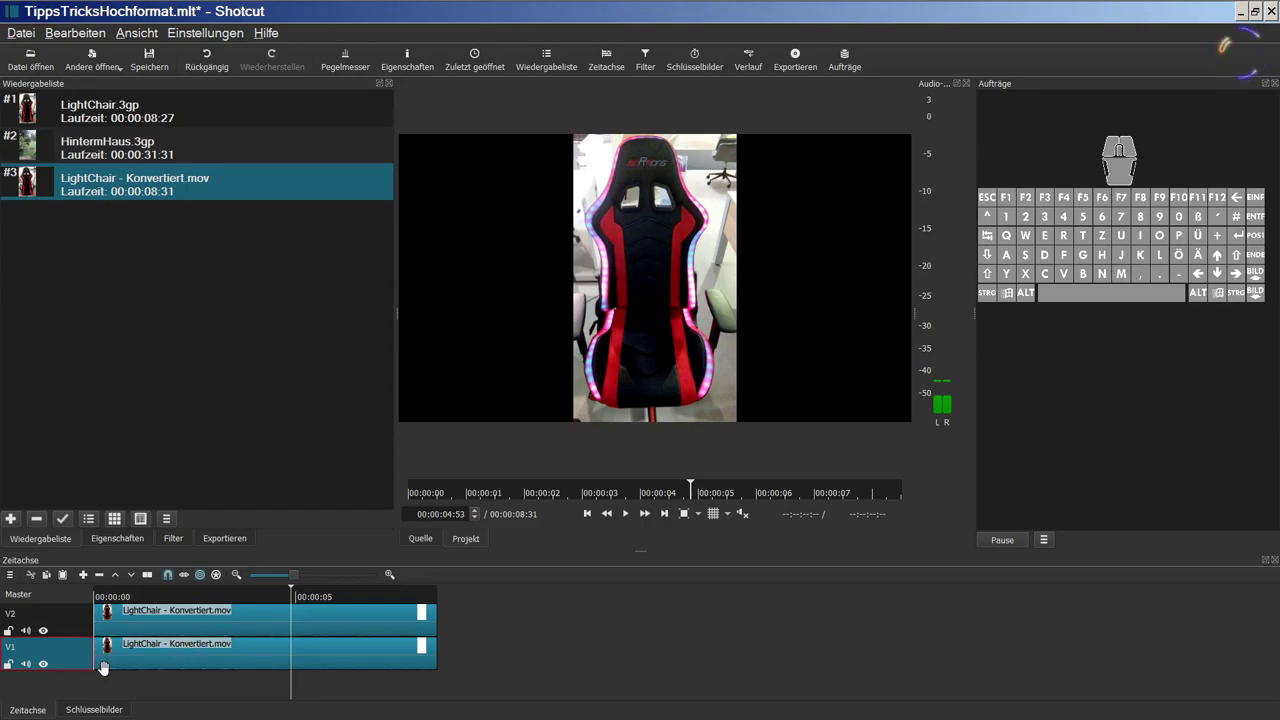
left_click(173, 538)
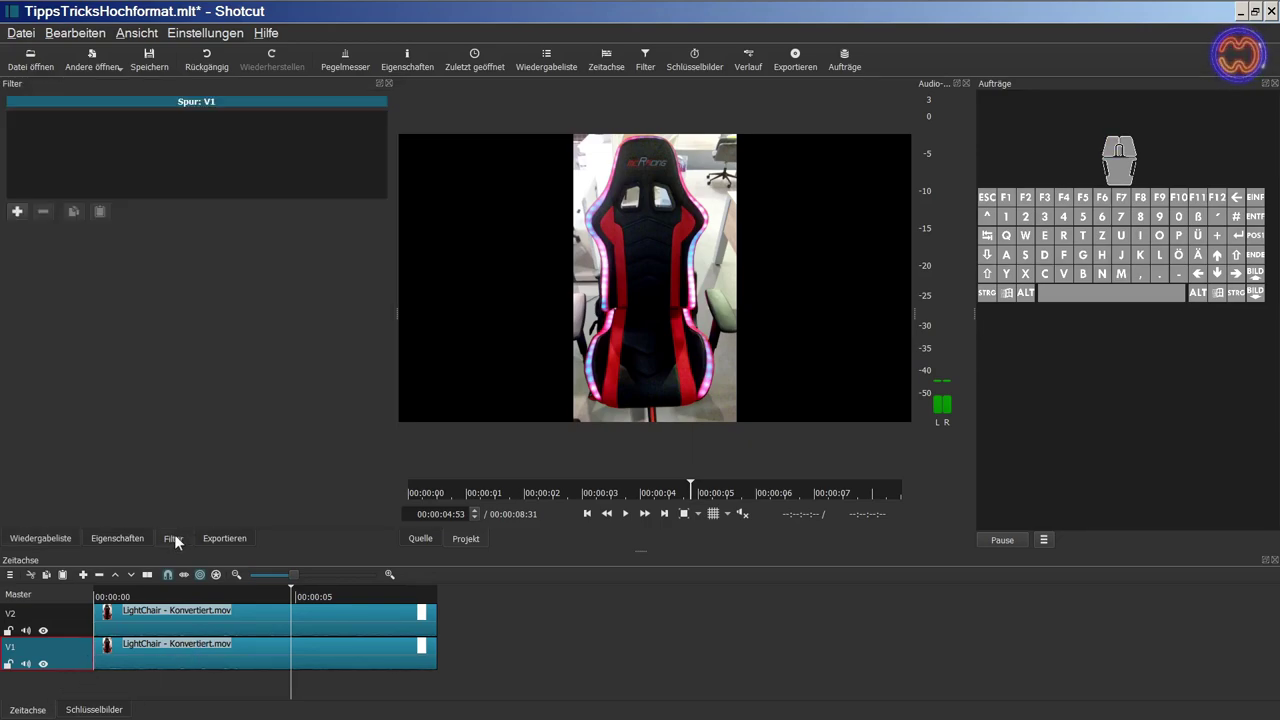
left_click(20, 214)
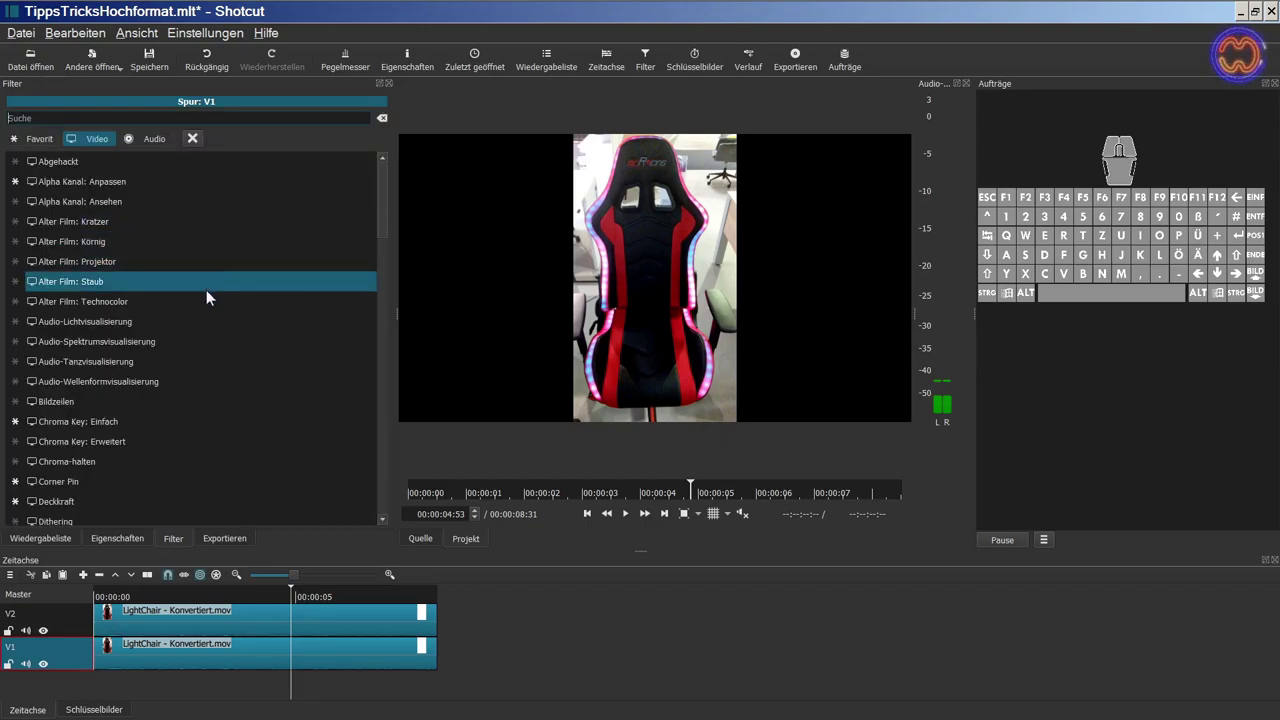
scroll(193, 334, "down", 1)
left_click(39, 138)
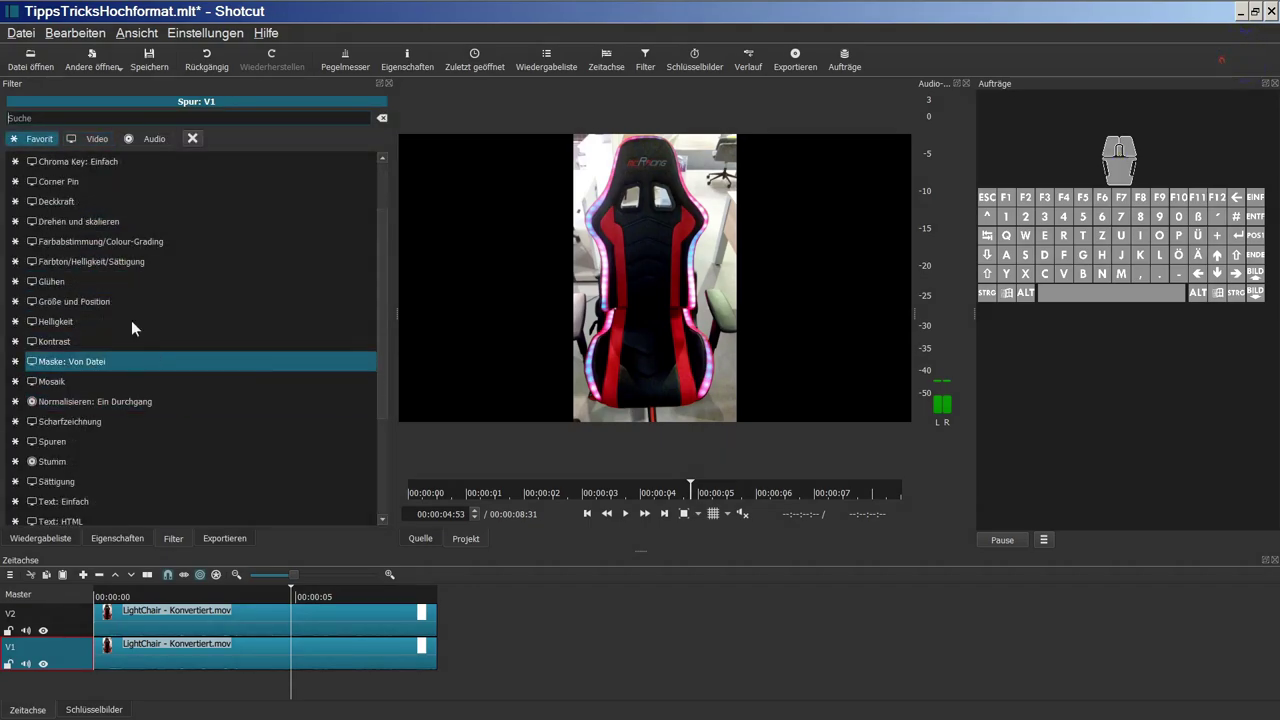
left_click(102, 301)
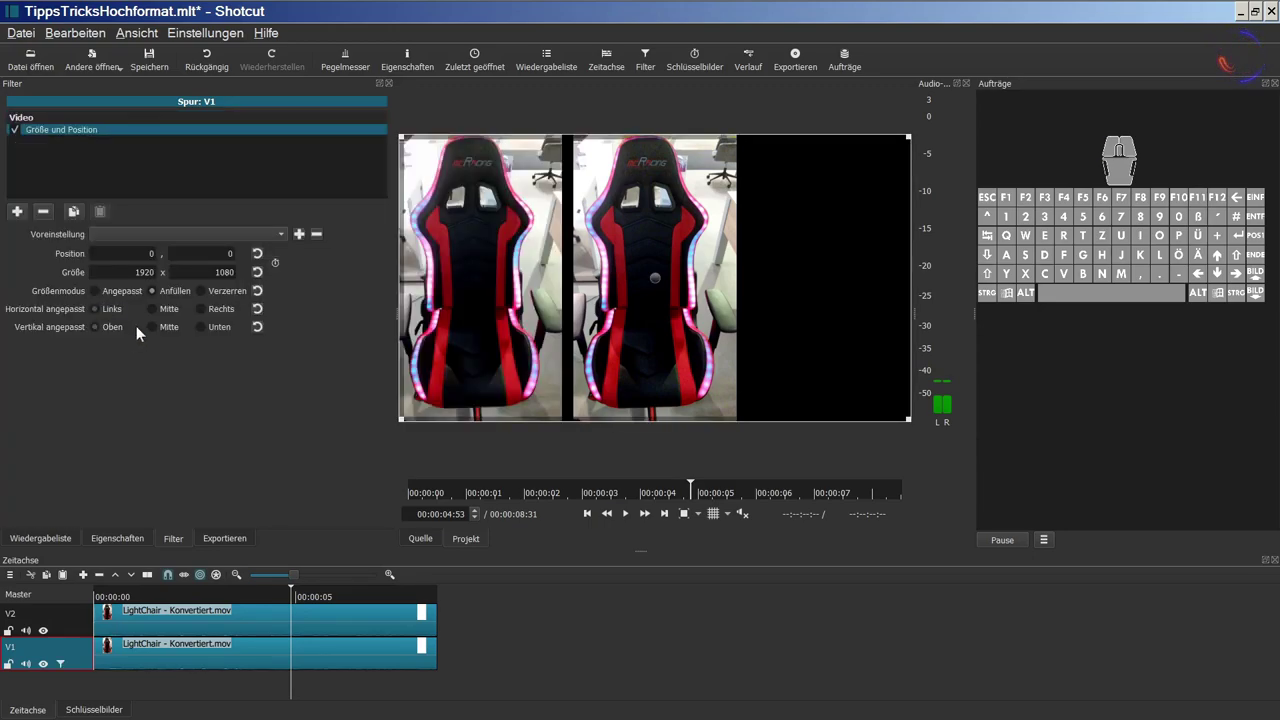
left_click(203, 290)
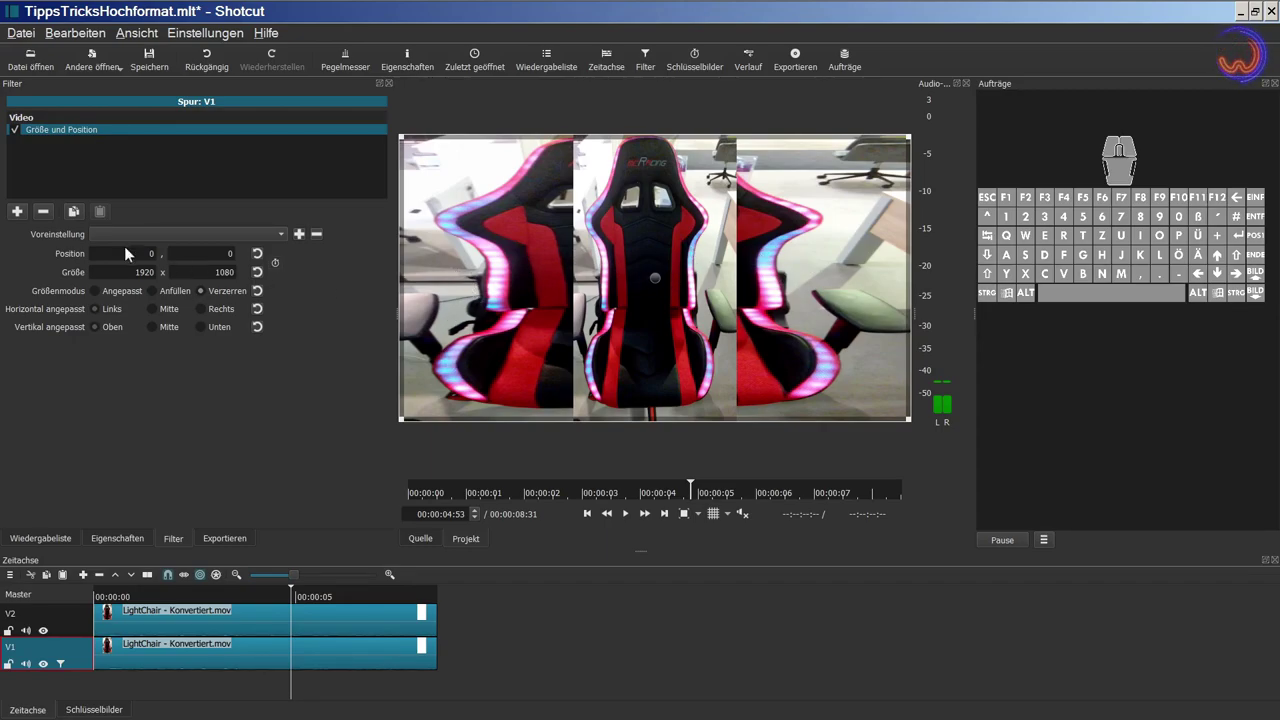
- Add the Weichzeichner: Gaußscher filter to track V1 and set its Anteil to 80,0
left_click(17, 211)
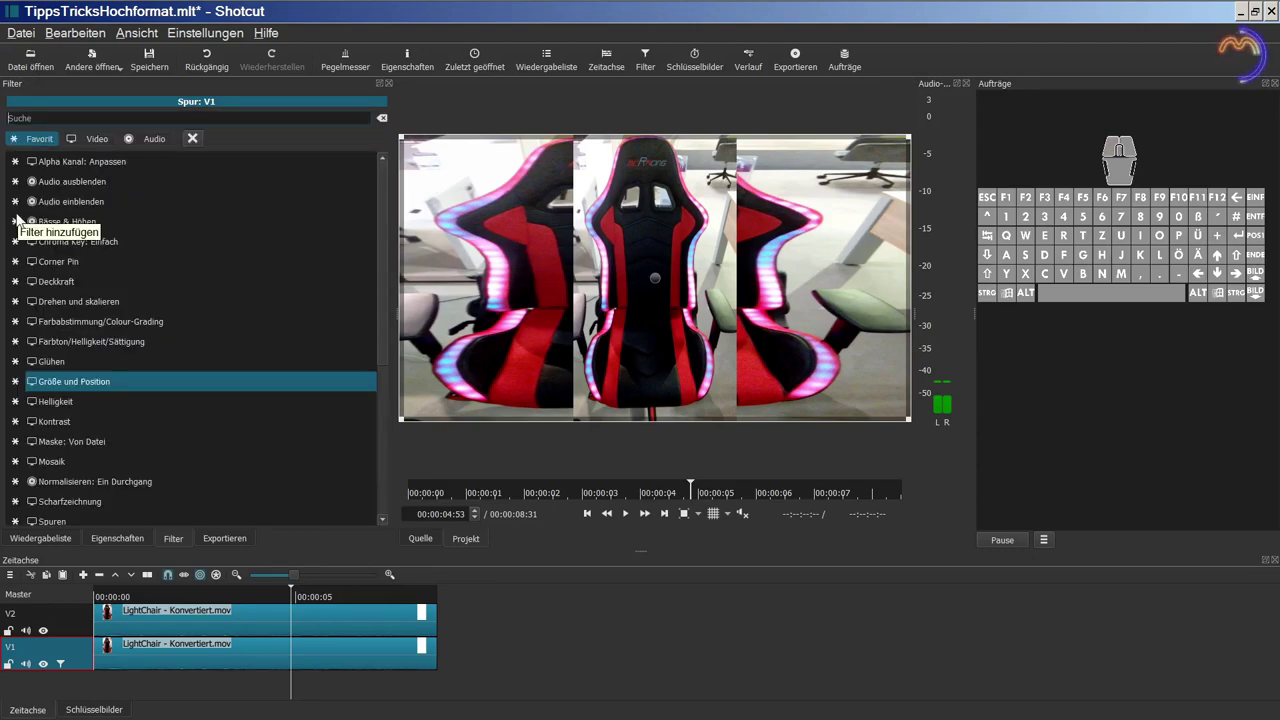
scroll(144, 451, "down", 3)
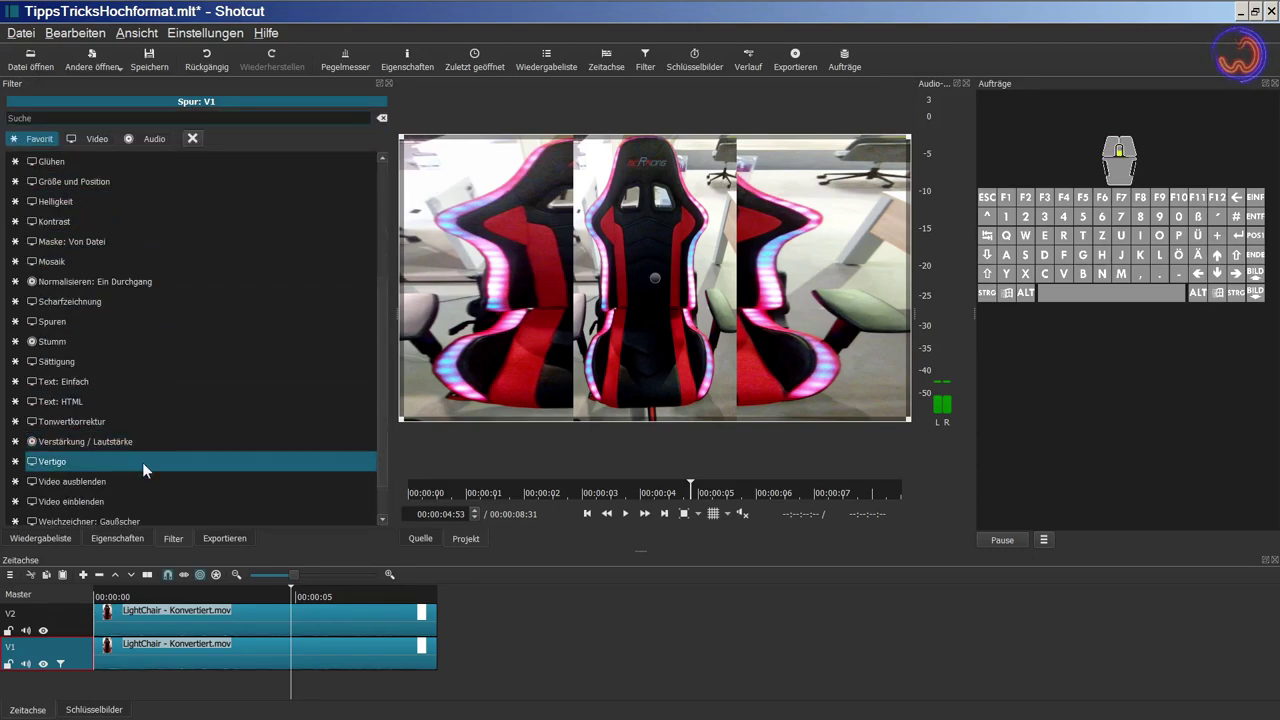
scroll(142, 466, "down", 1)
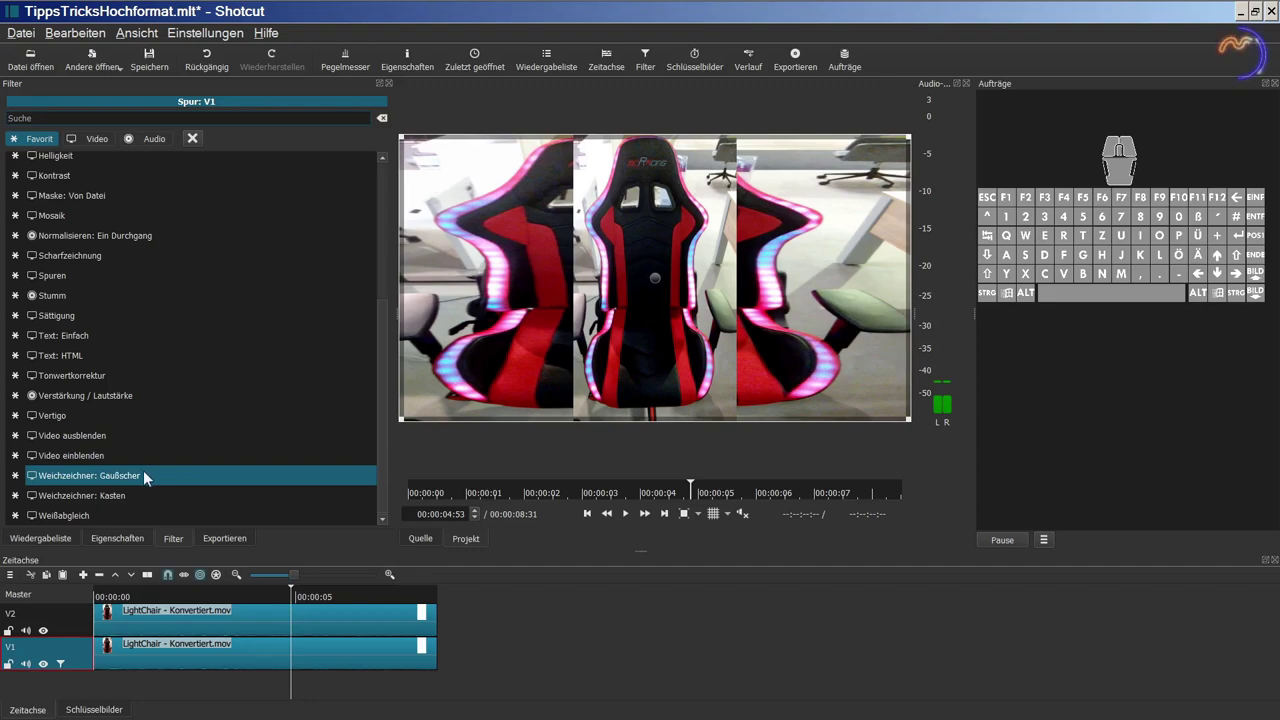
left_click(143, 476)
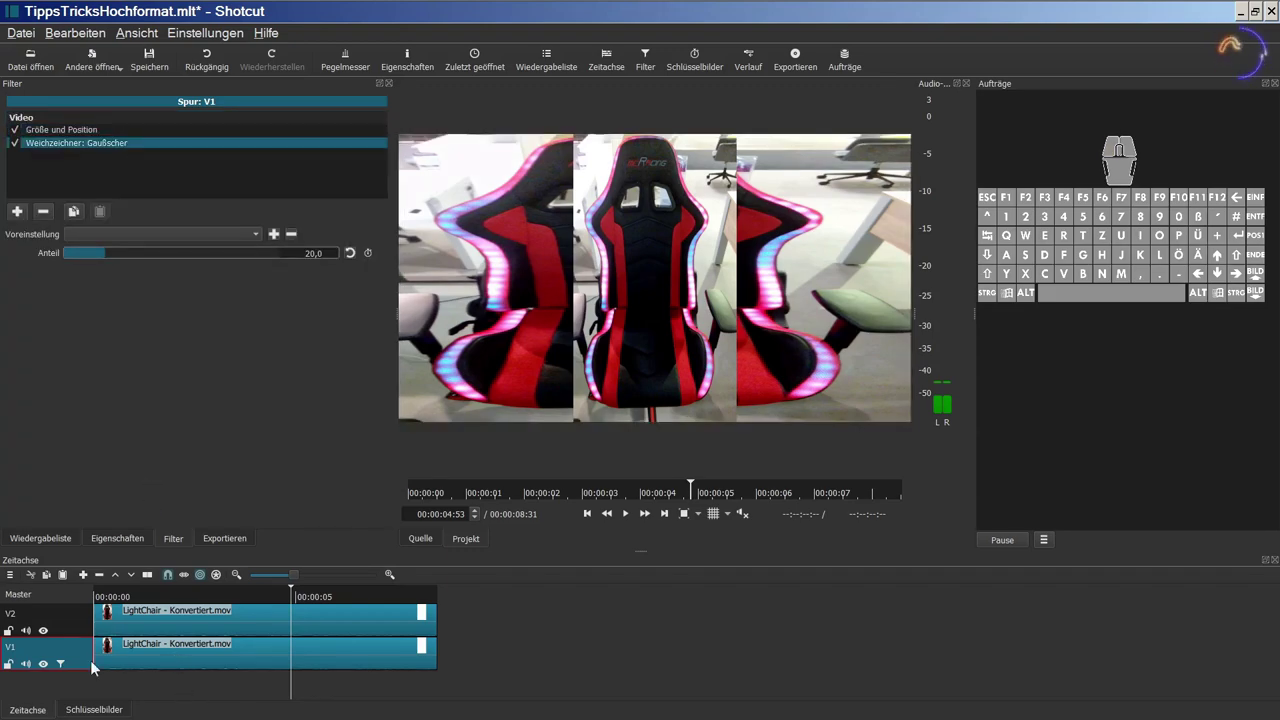
left_click_drag(104, 254, 236, 251)
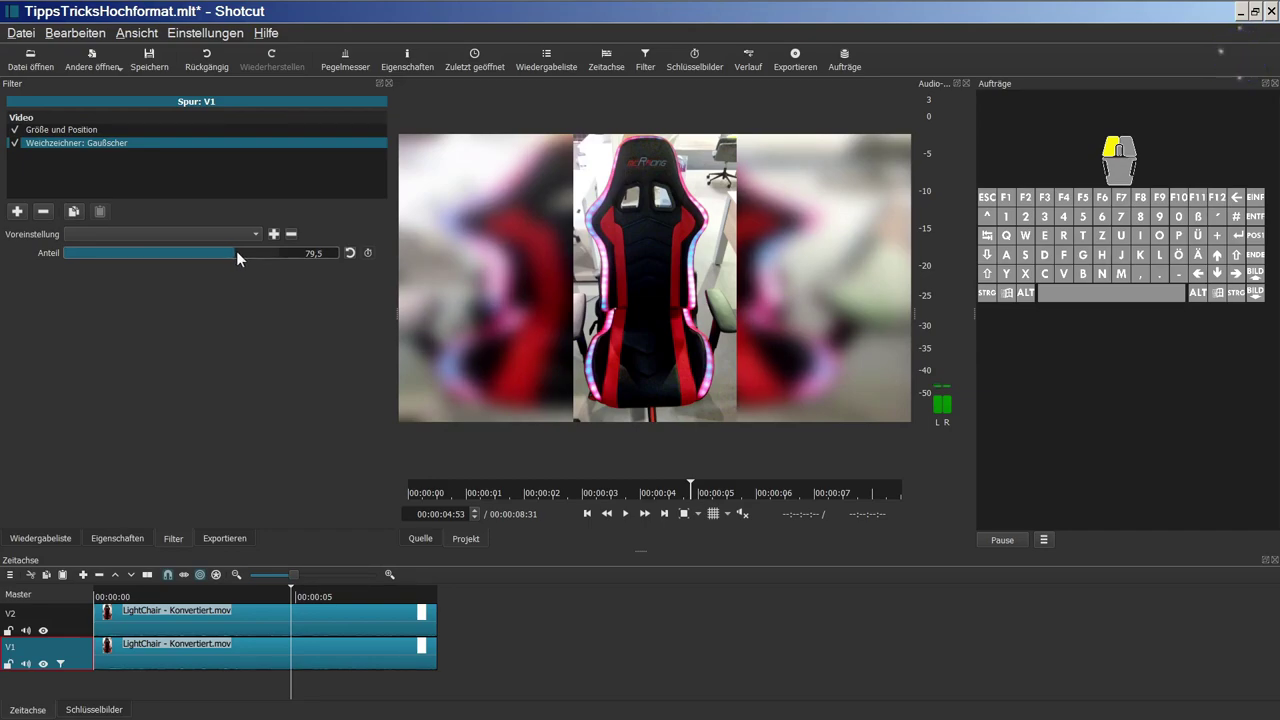
left_click_drag(236, 251, 238, 251)
scroll(328, 250, "up", 1)
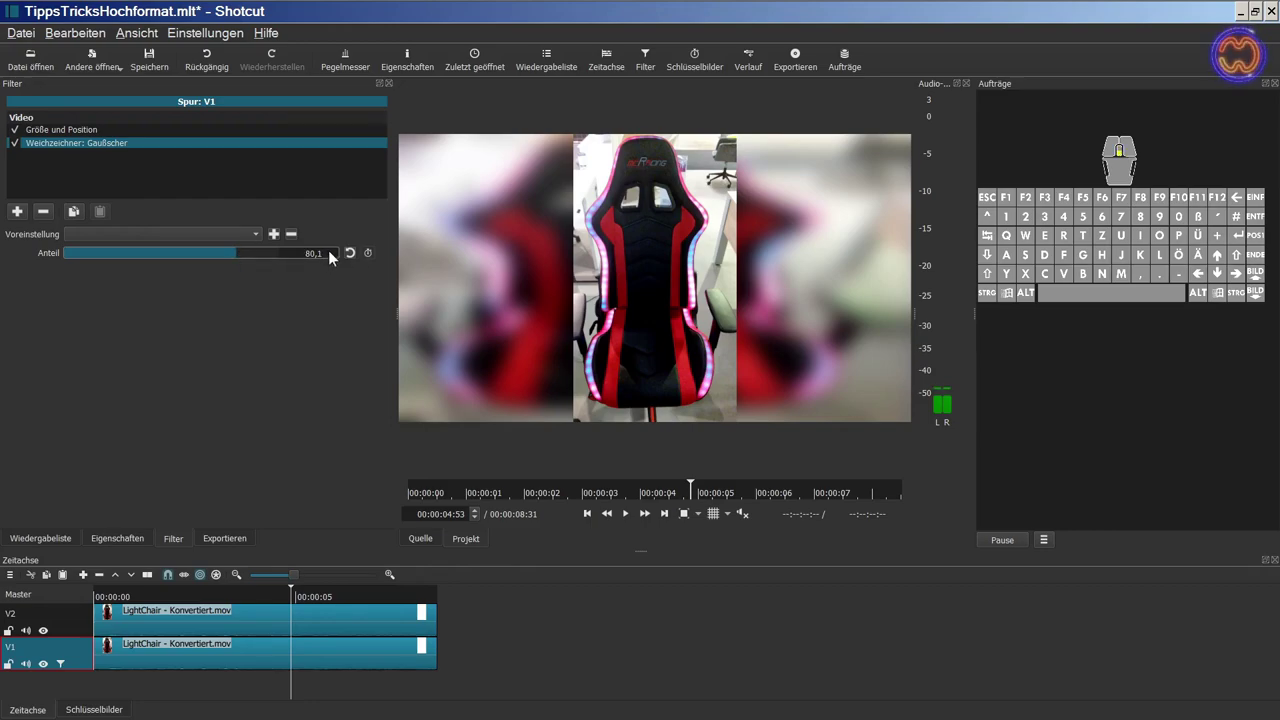
scroll(328, 253, "down", 2)
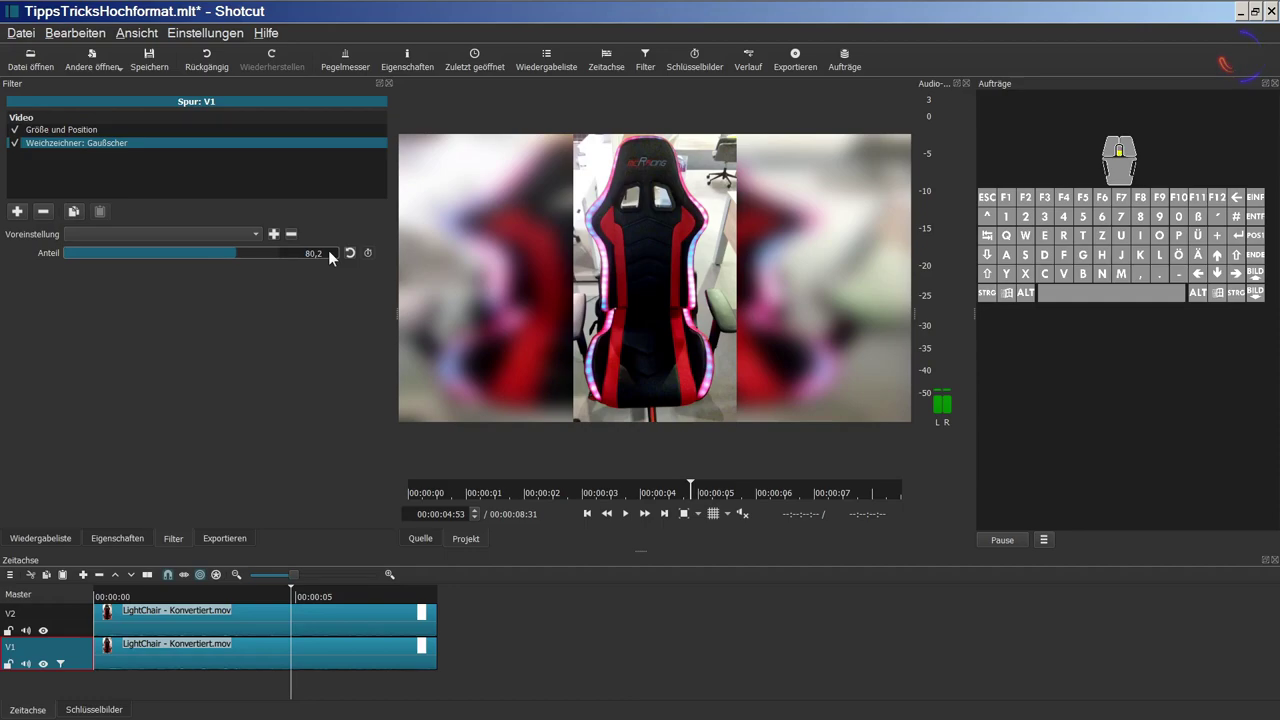
scroll(328, 250, "up", 1)
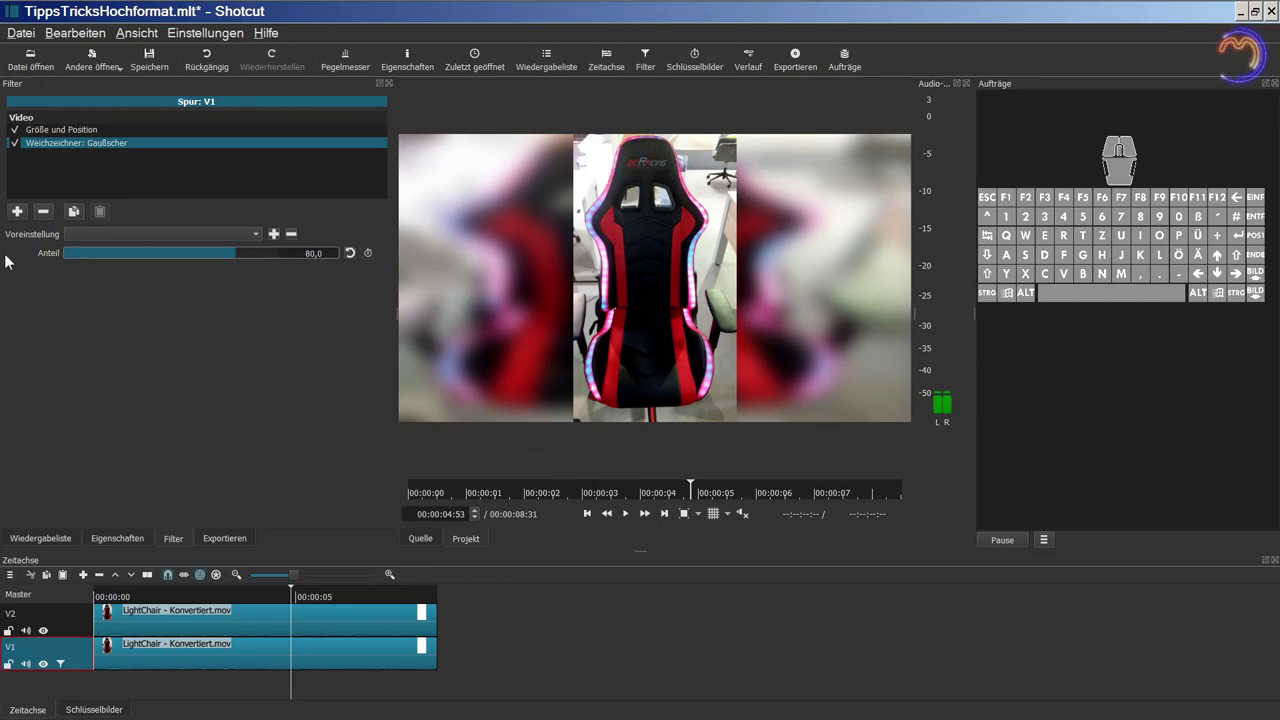
- Add the Farbton/Helligkeit/Sättigung filter to track V1 and lower its Helligkeit to 70 %
left_click(17, 211)
scroll(100, 302, "down", 3)
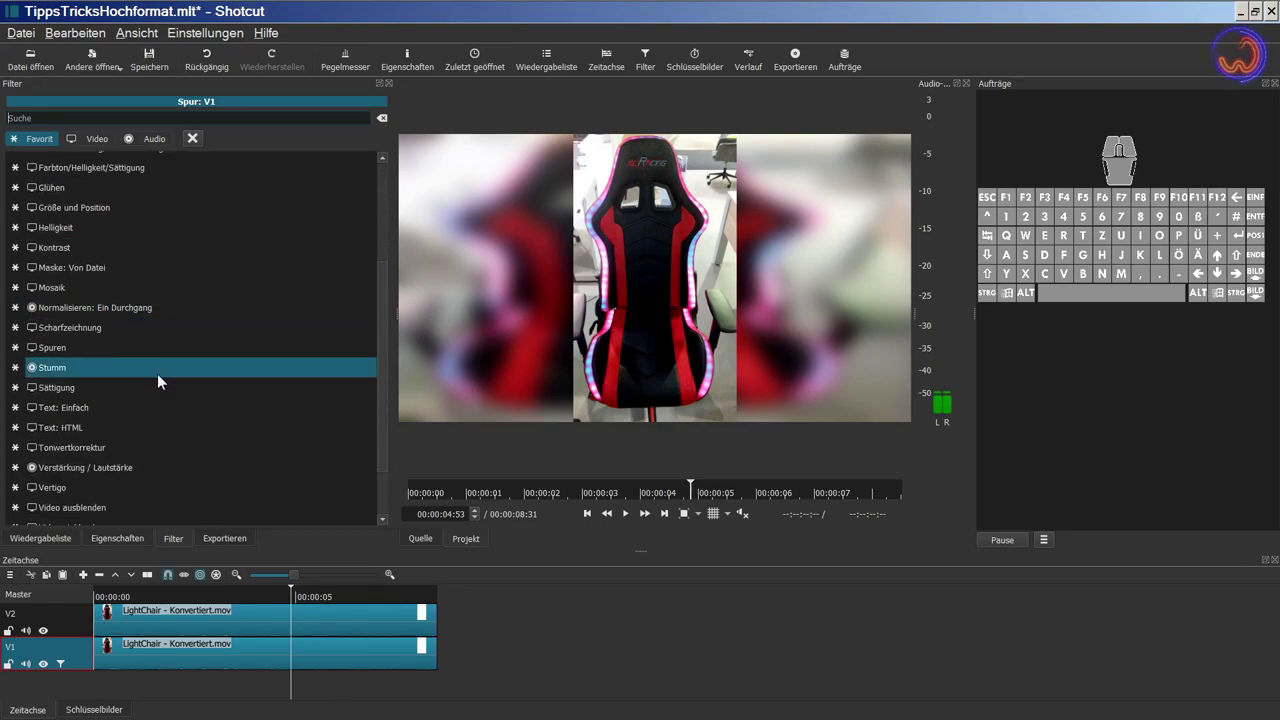
left_click(126, 166)
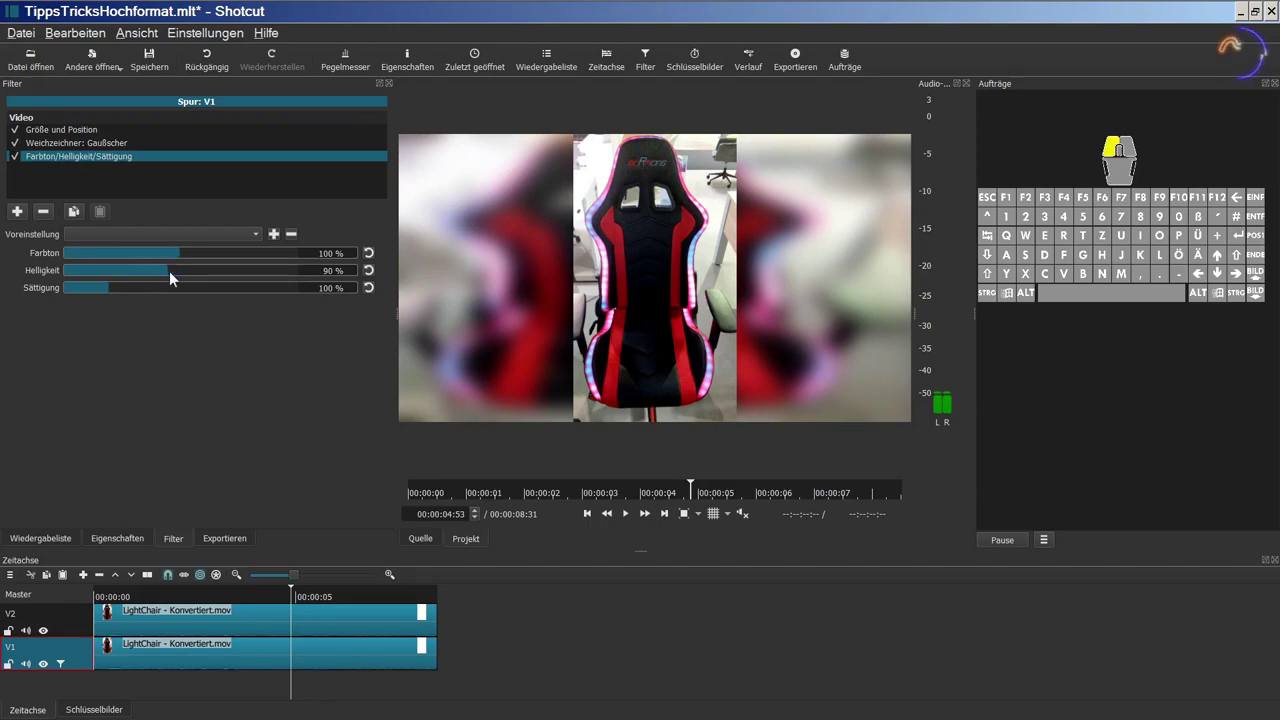
left_click_drag(169, 271, 149, 270)
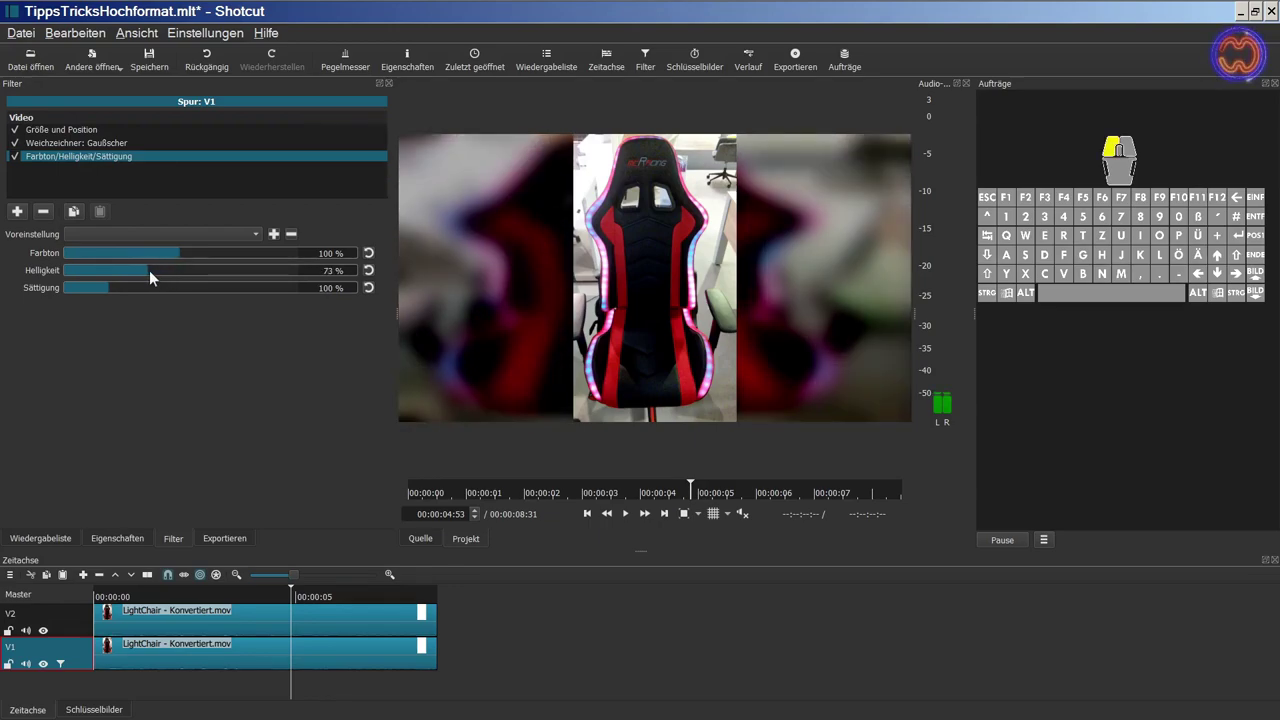
left_click_drag(148, 270, 146, 270)
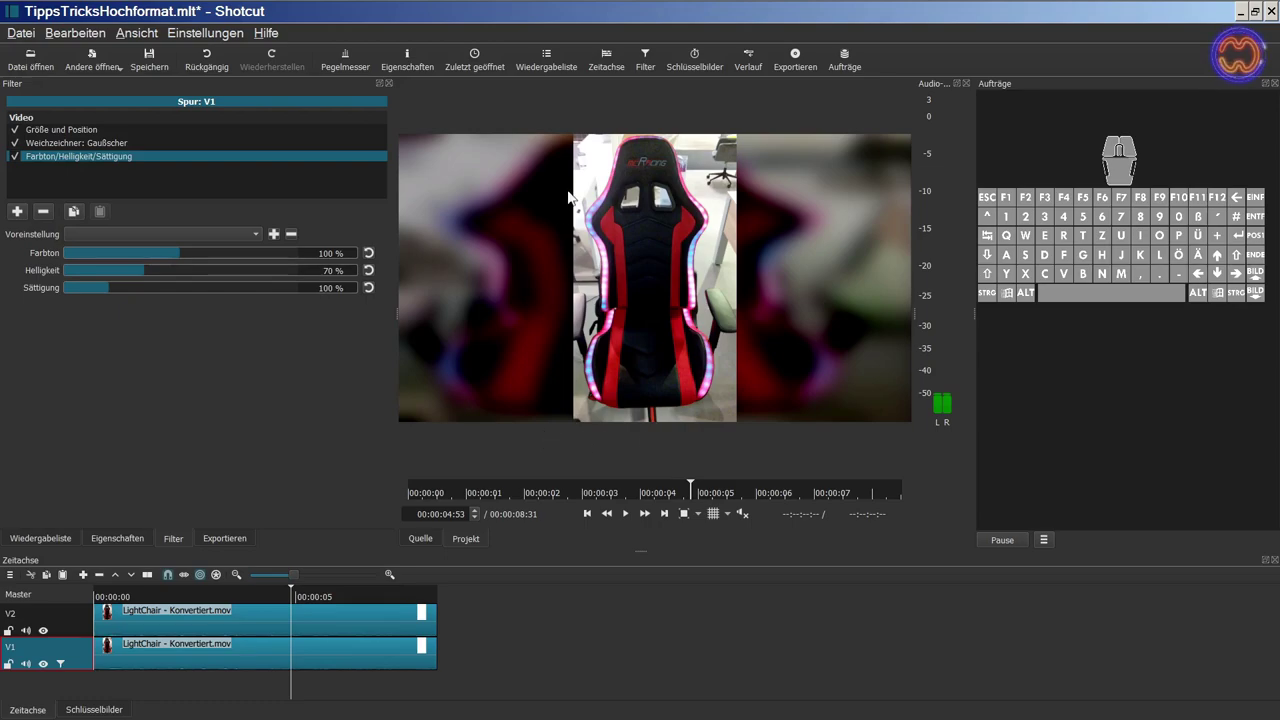
- Disable the Farbton/Helligkeit/Sättigung filter and try Farbabstimmung/Colour-Grading on track V1 with Mitteltöne at -67,9 % and Glanzlichter at -1,2 %
left_click(15, 160)
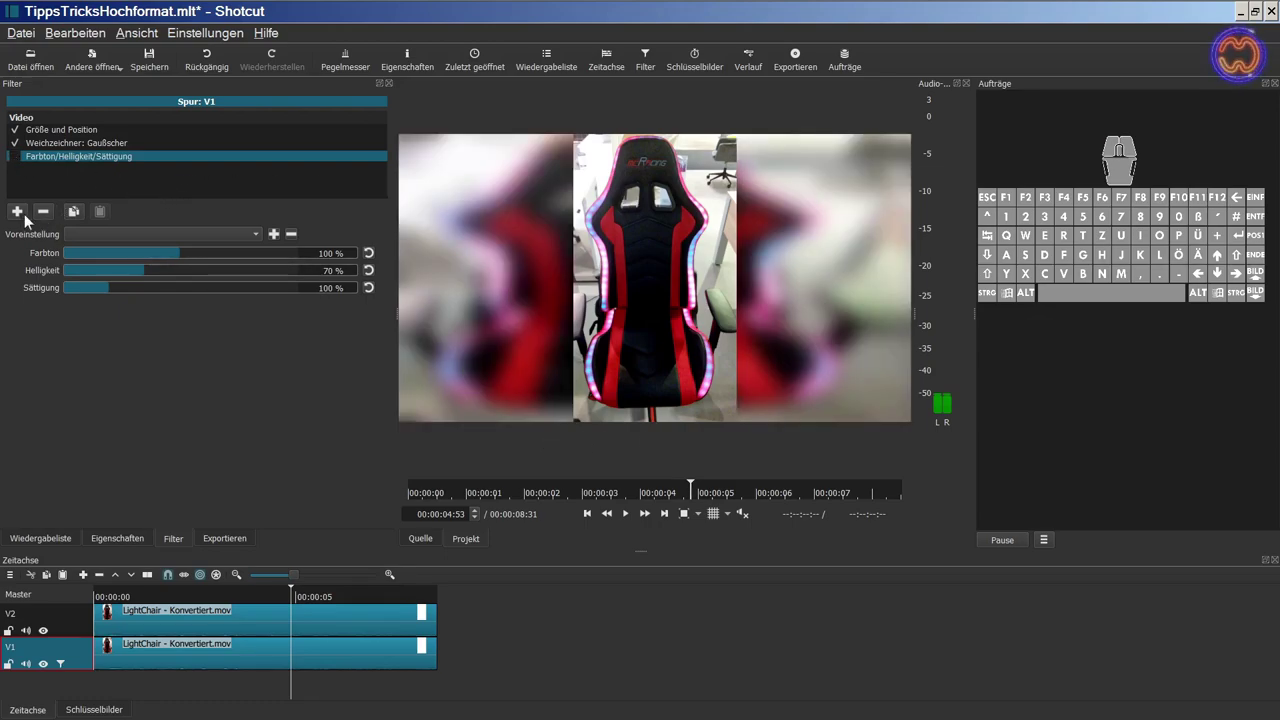
left_click(17, 212)
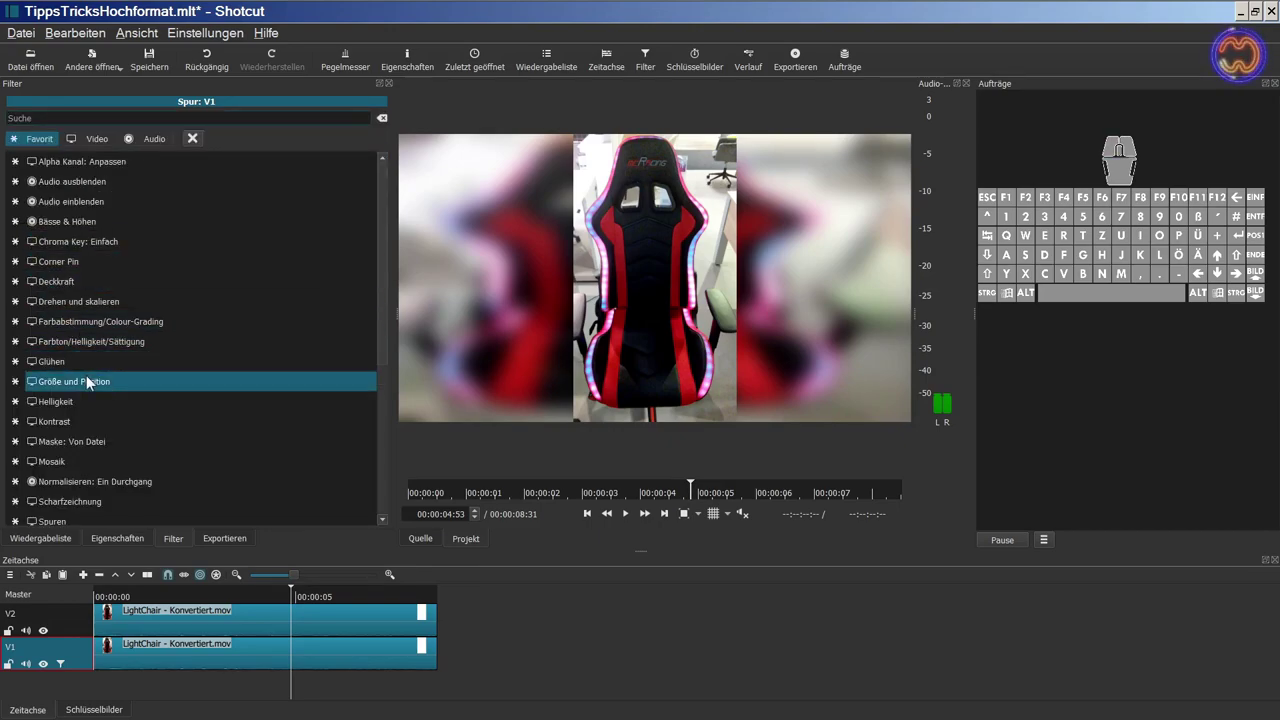
left_click(83, 322)
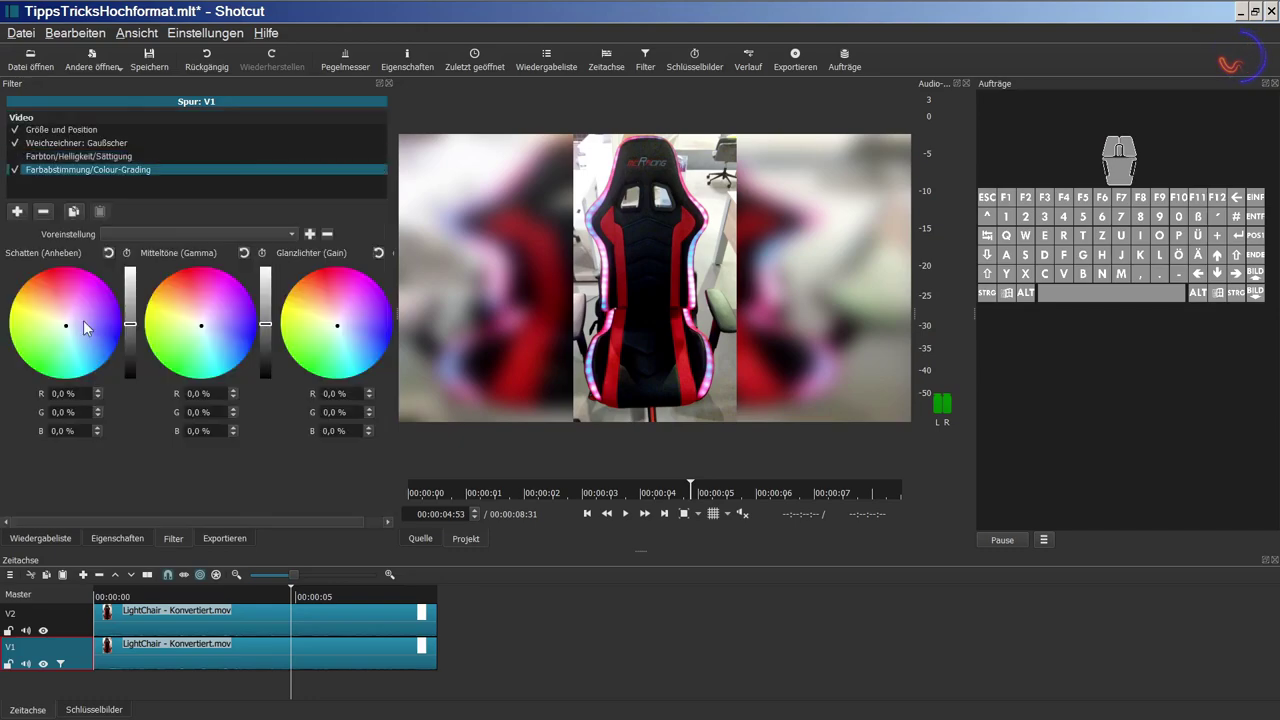
left_click_drag(265, 323, 266, 362)
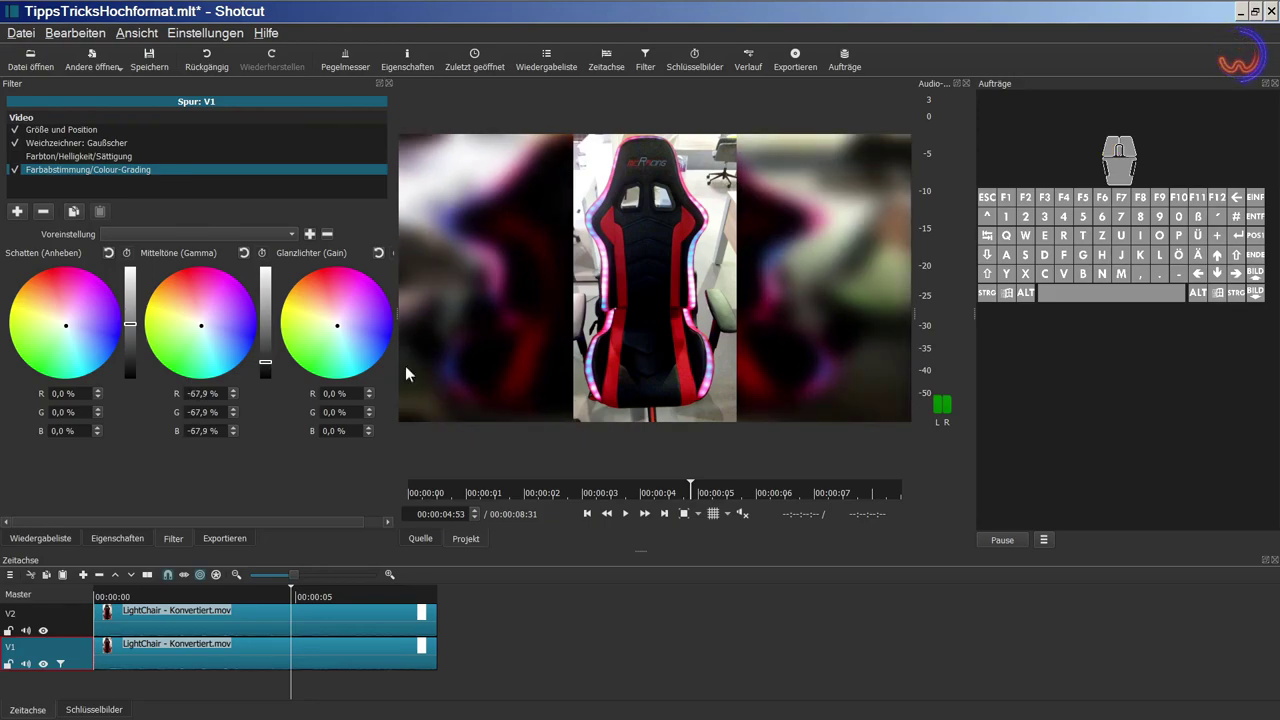
left_click_drag(402, 314, 425, 314)
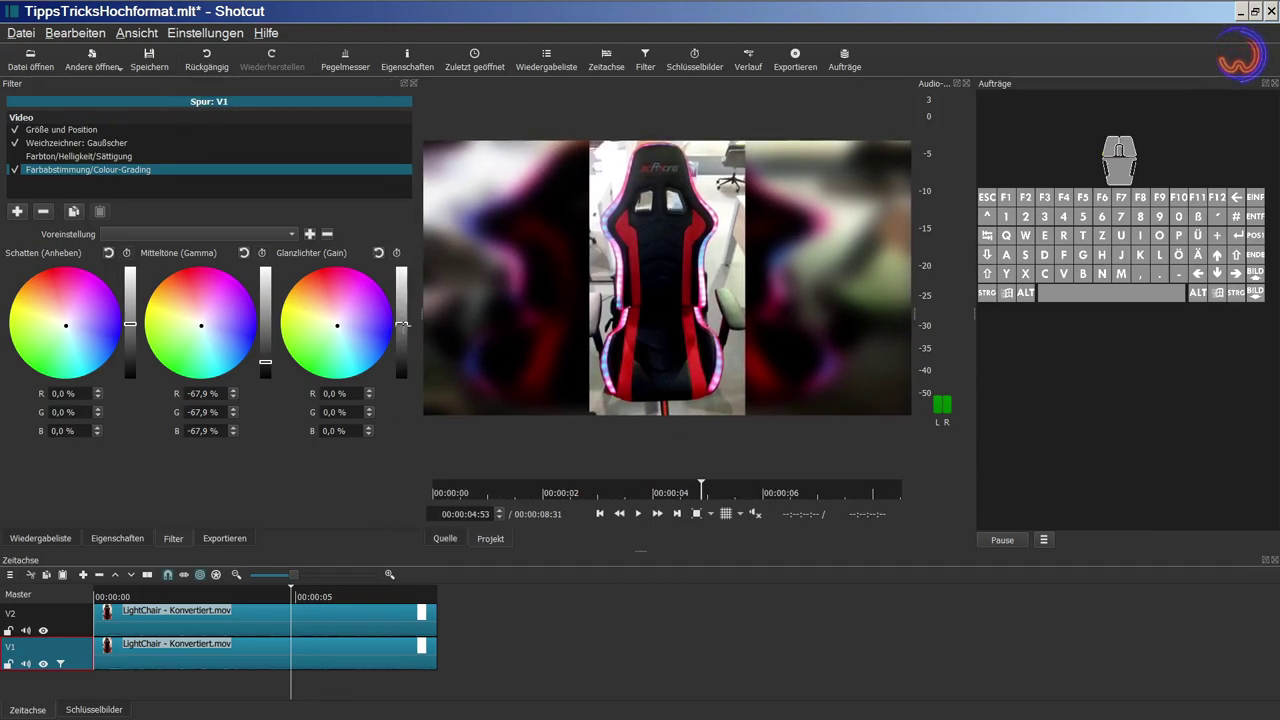
mouse_move(401, 325)
left_mouse_down()
mouse_move(403, 339)
mouse_move(402, 324)
left_mouse_up()
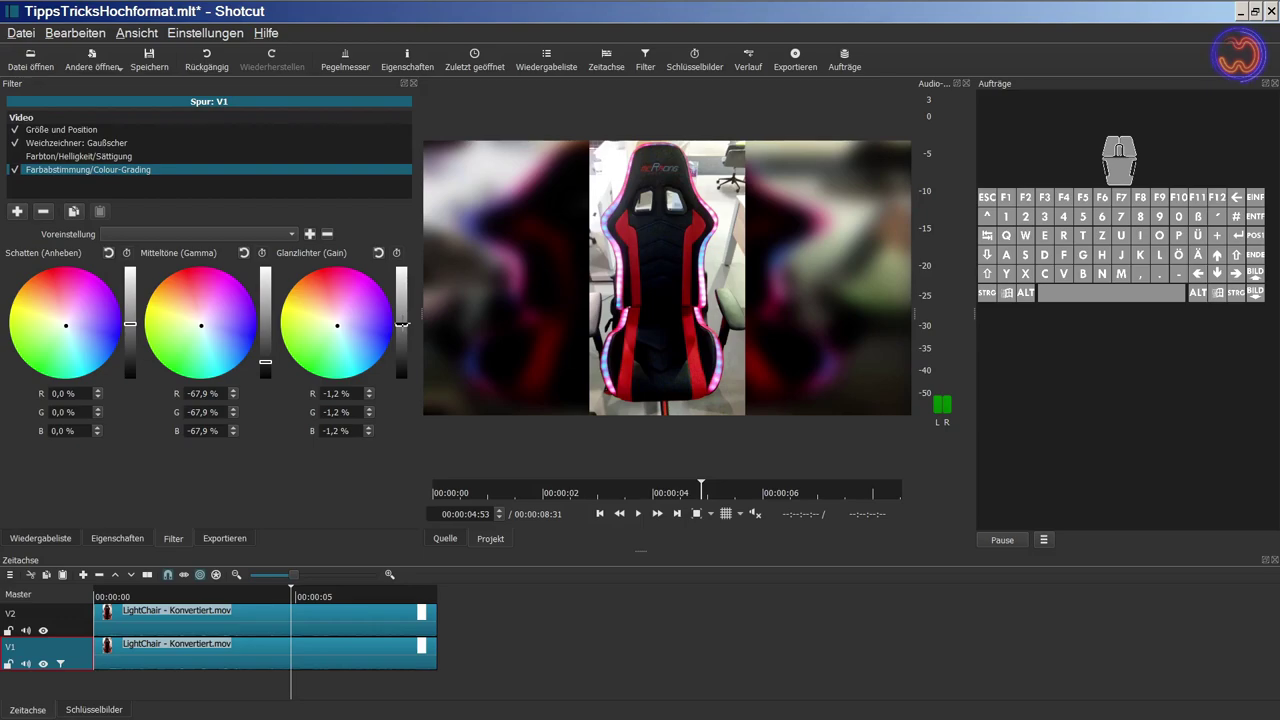
left_click(16, 171)
- Try the Mosaik filter on track V1 with Breite and Höhe at 1,2 %
left_click(17, 211)
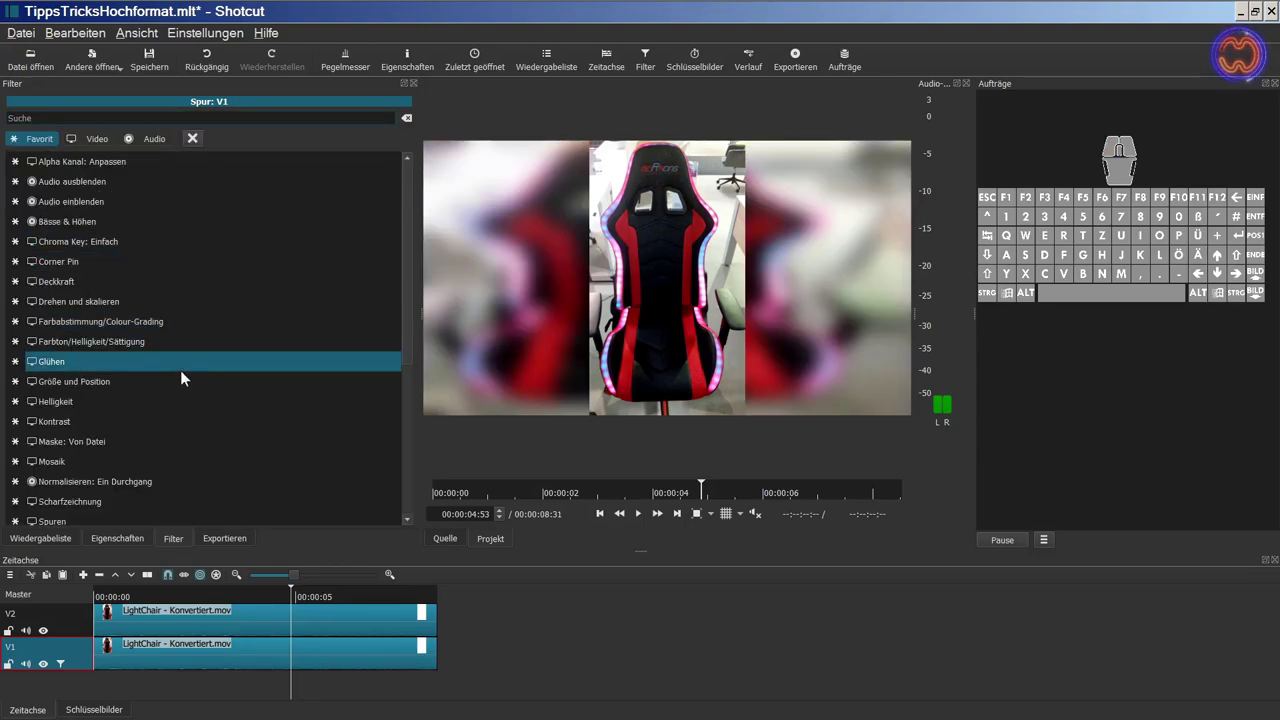
left_click(69, 461)
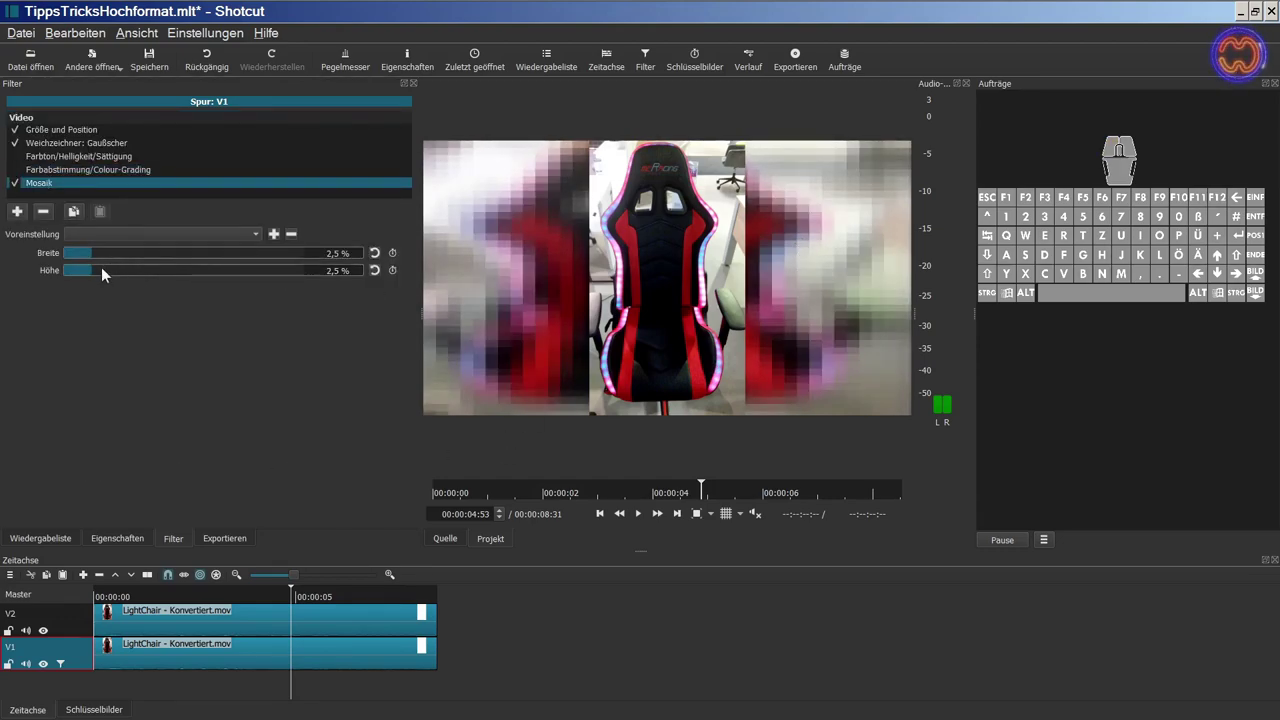
left_click_drag(90, 270, 77, 253)
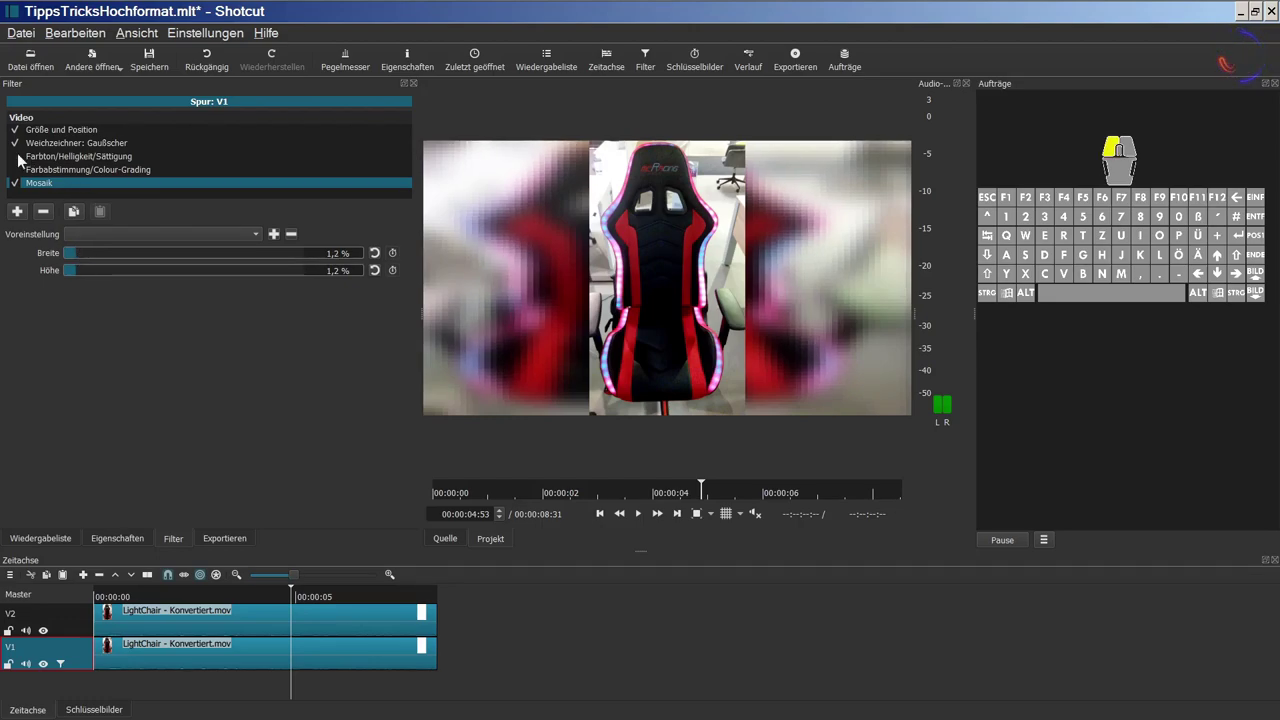
- Re-enable the Farbton/Helligkeit/Sättigung filter and remove the Mosaik and Farbabstimmung/Colour-Grading filters from track V1
left_click(16, 157)
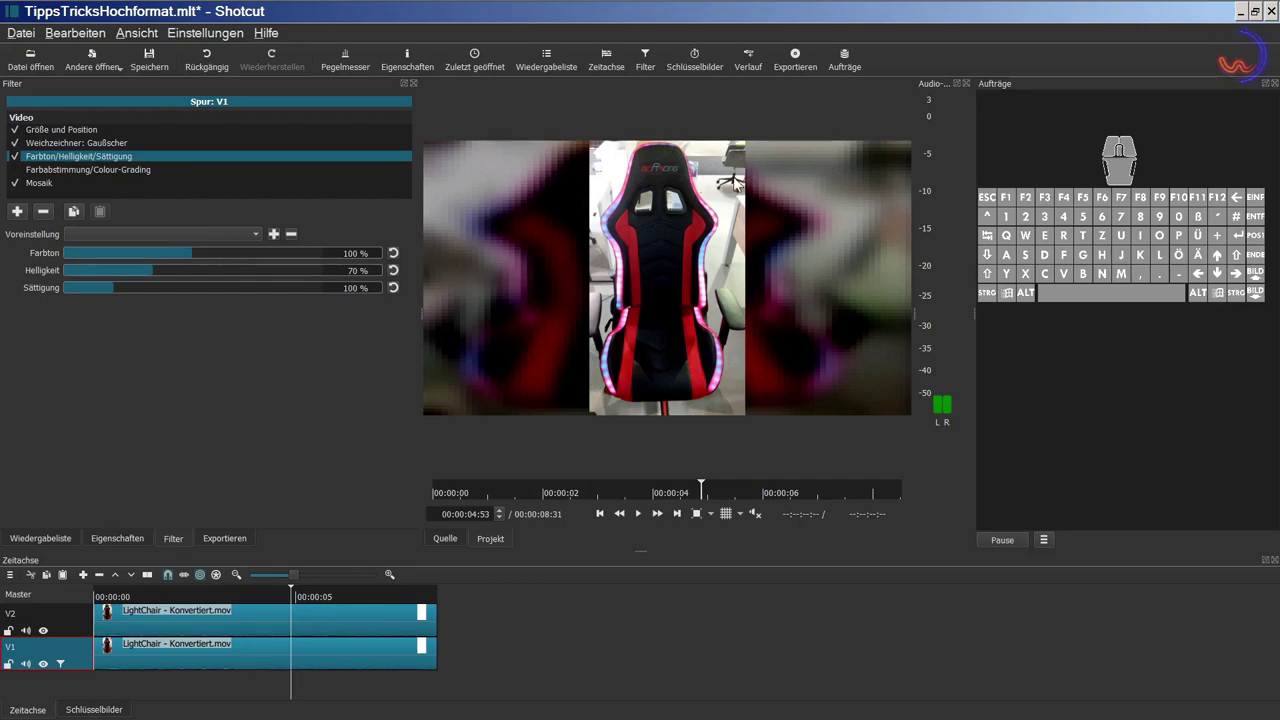
left_click(51, 181)
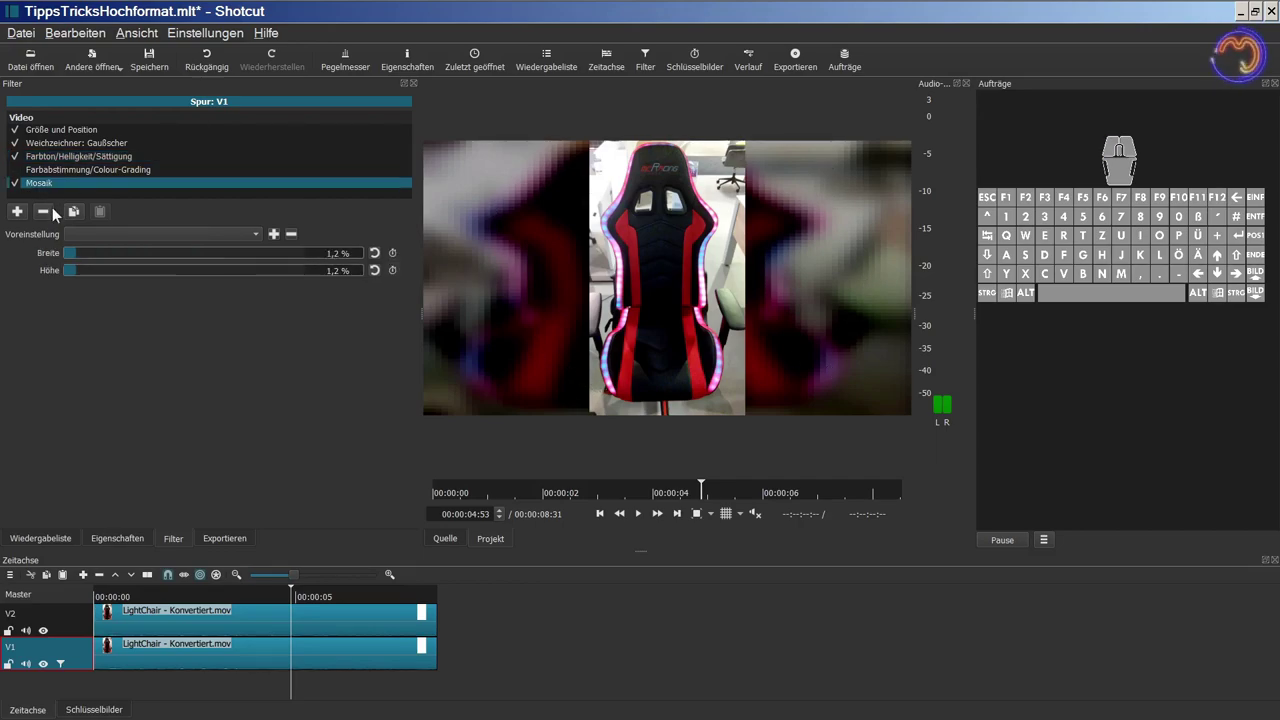
left_click(43, 209)
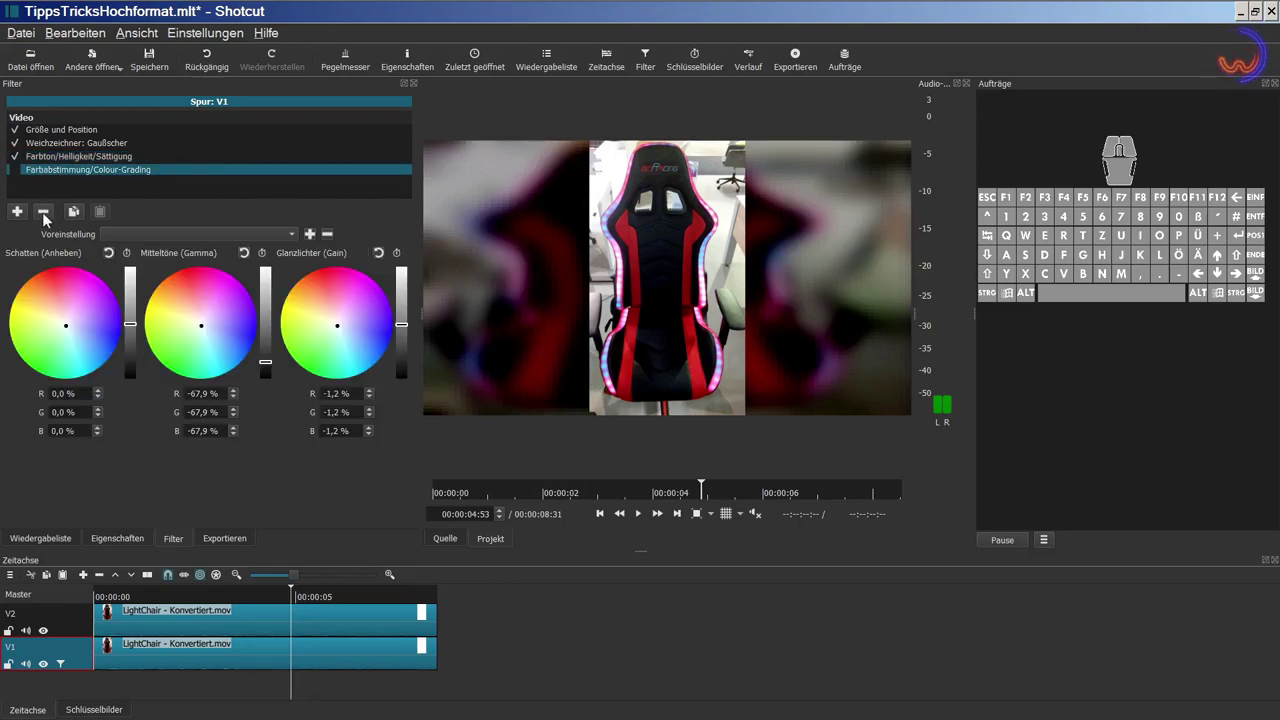
left_click(43, 212)
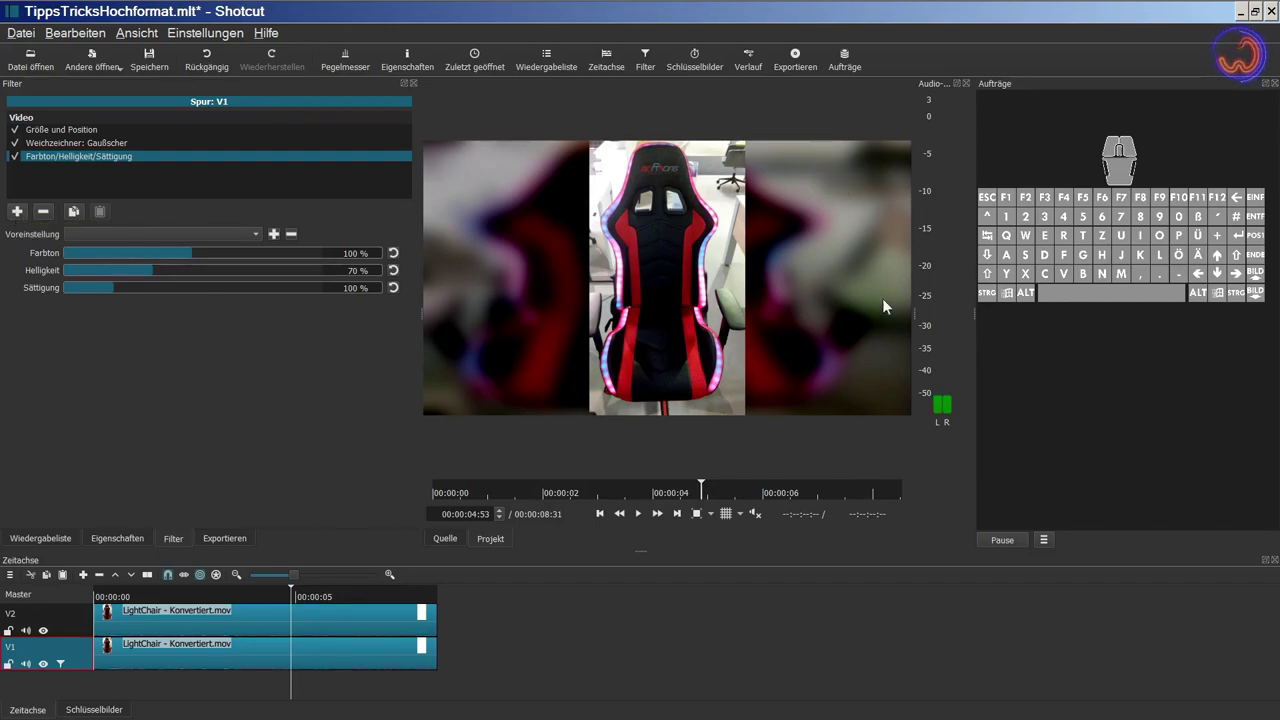
- Add the Raster video filter to track V1
left_click(17, 211)
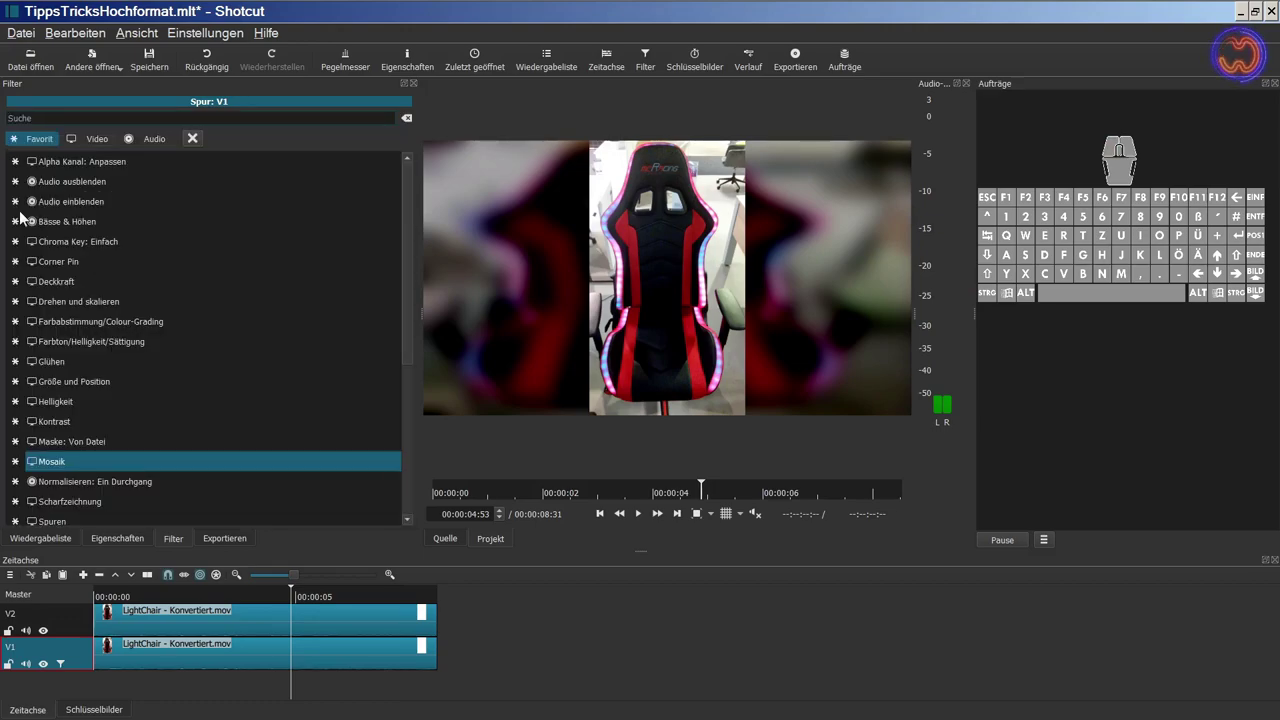
left_click(95, 139)
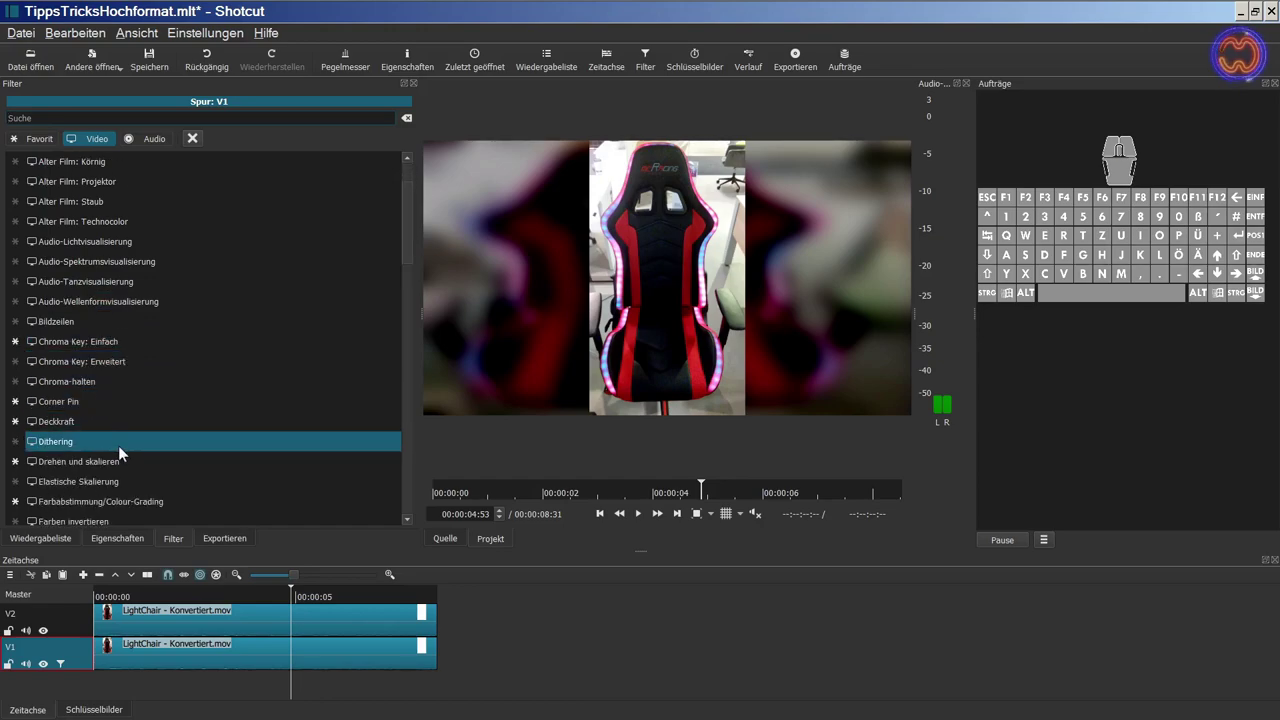
scroll(118, 445, "down", 10)
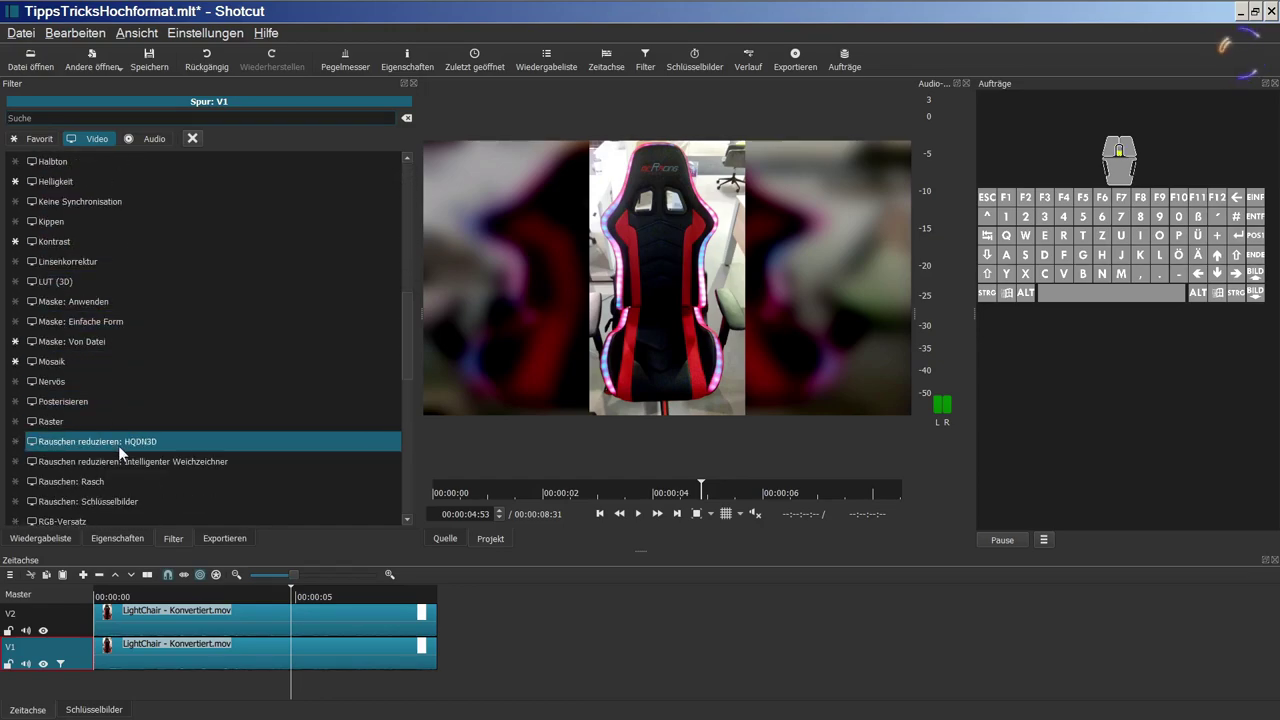
left_click(90, 420)
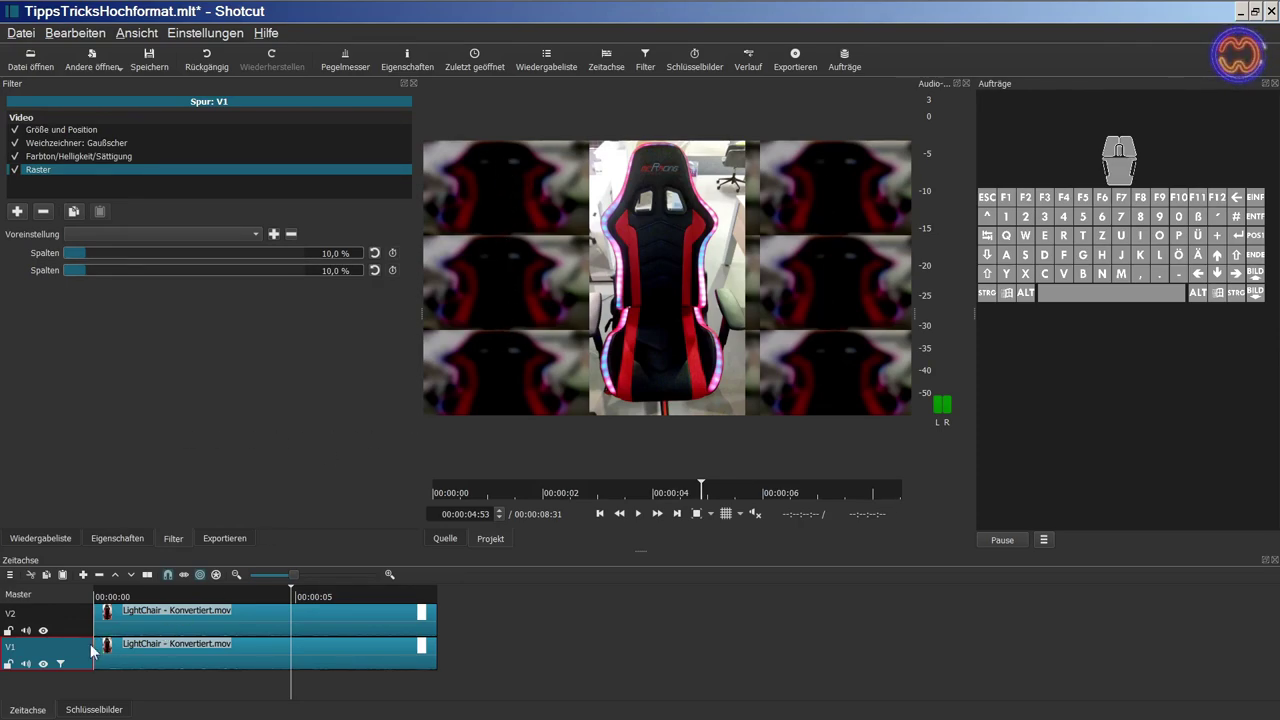
- Hide track V2 and set the two Spalten values of V1's Raster filter to 5,2 % and 20,2 %
left_click(43, 631)
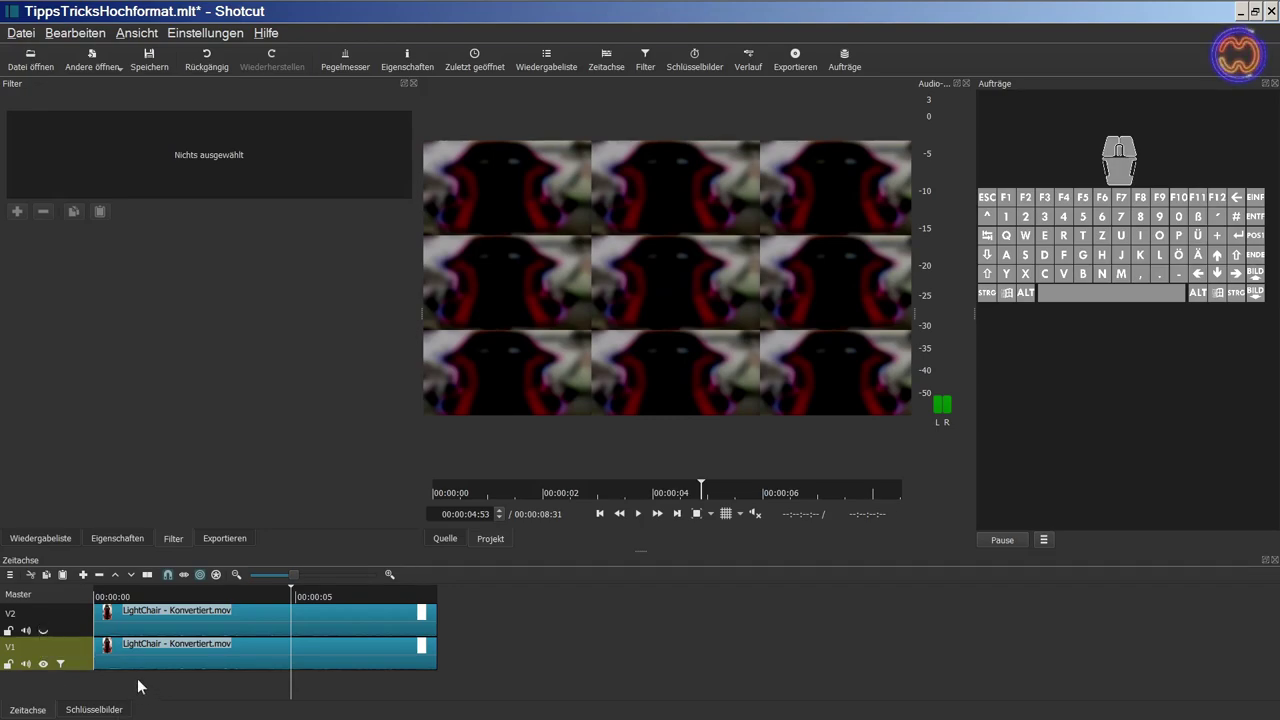
left_click(76, 661)
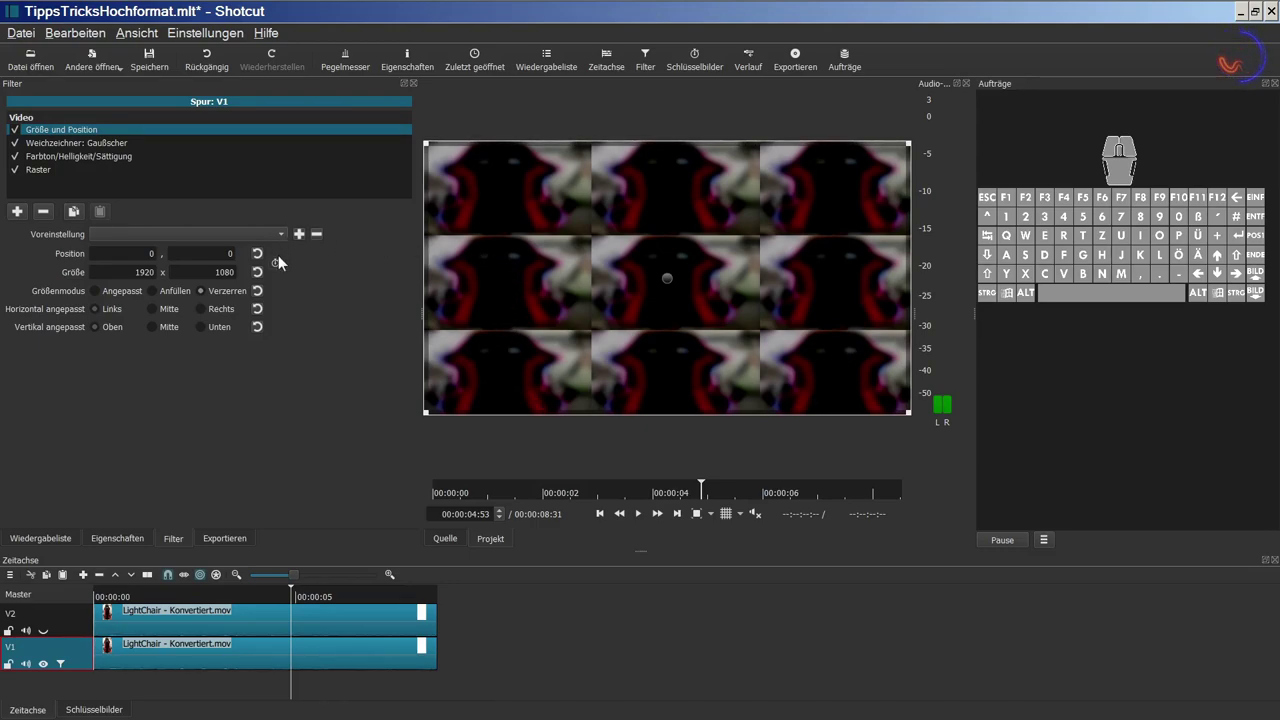
left_click(32, 172)
left_click(14, 170)
left_click(14, 170)
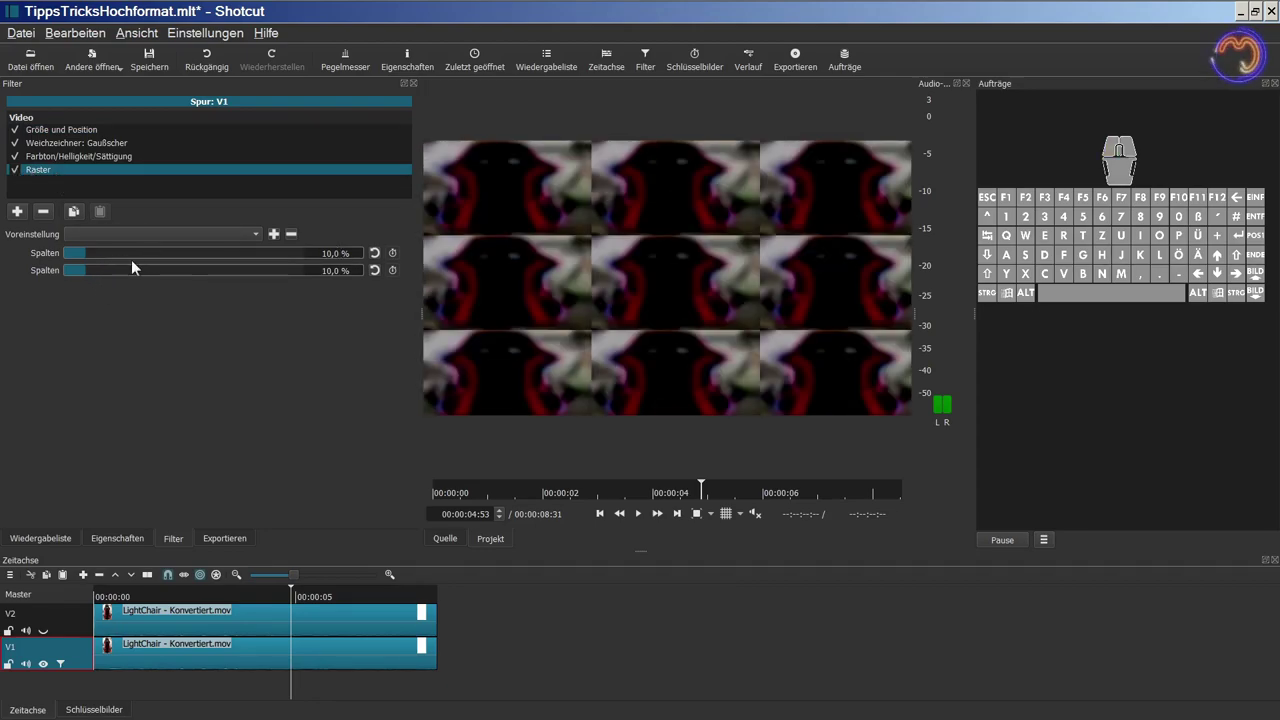
mouse_move(94, 254)
left_mouse_down()
mouse_move(114, 253)
mouse_move(77, 254)
left_mouse_up()
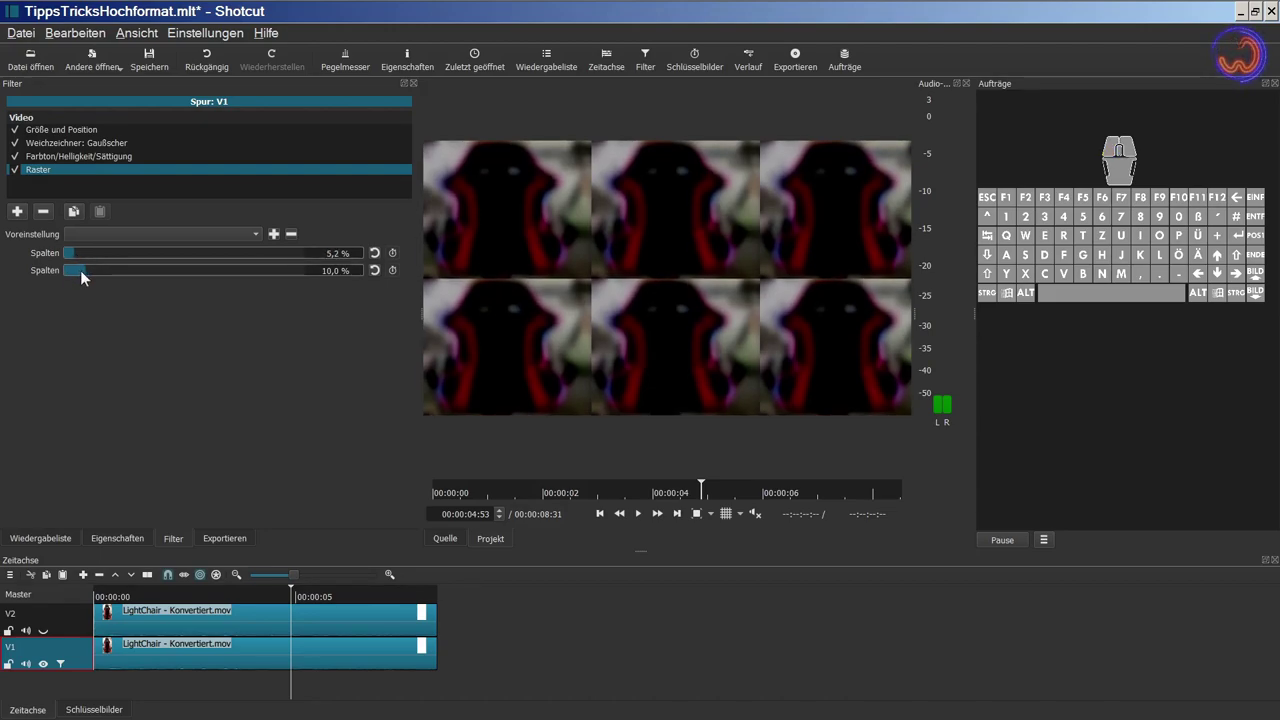
left_click_drag(80, 270, 109, 269)
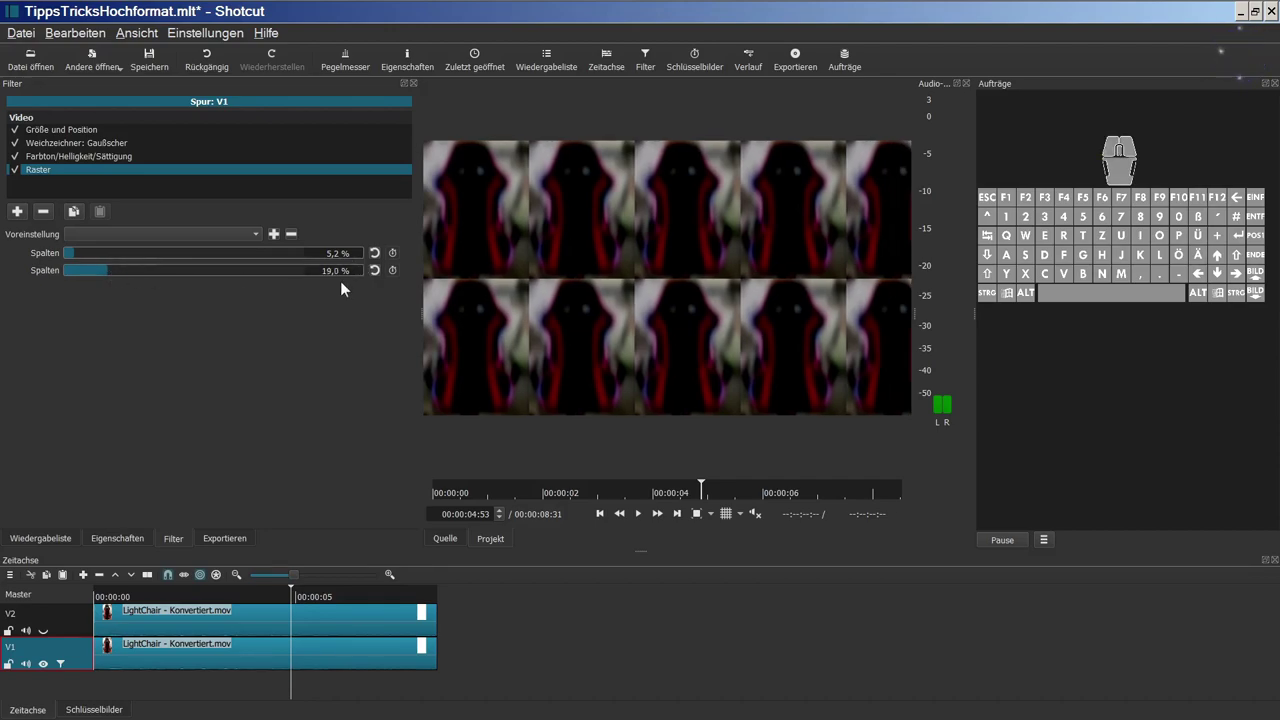
scroll(340, 272, "up", 2)
scroll(340, 272, "up", 11)
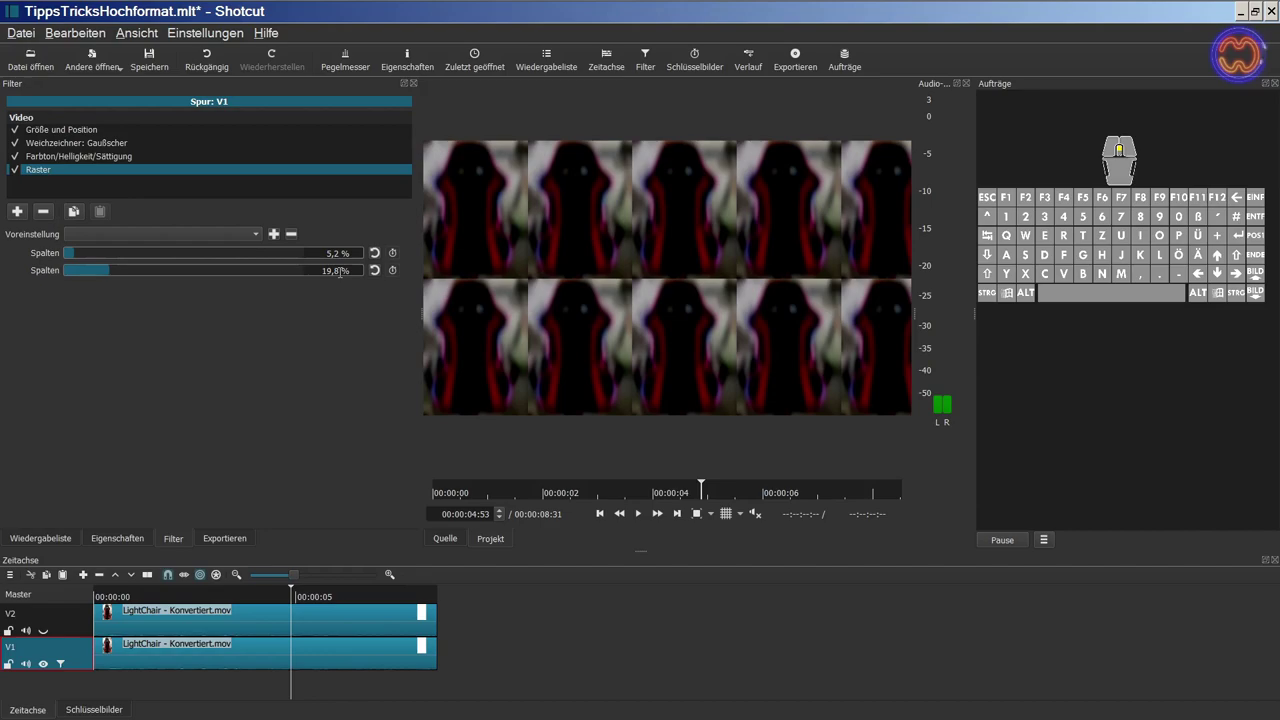
scroll(340, 272, "down", 1)
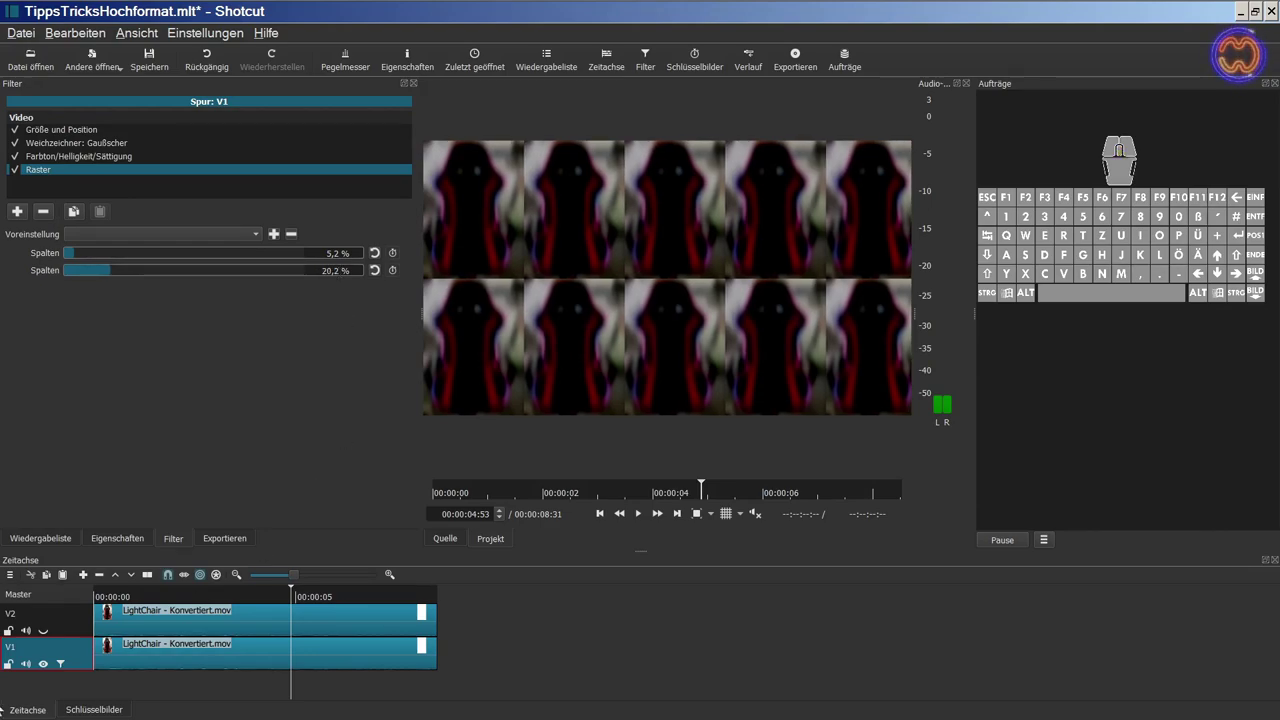
- Show track V2 again and fine-tune the second Spalten value of V1's Raster filter to 20,5 %
left_click(43, 630)
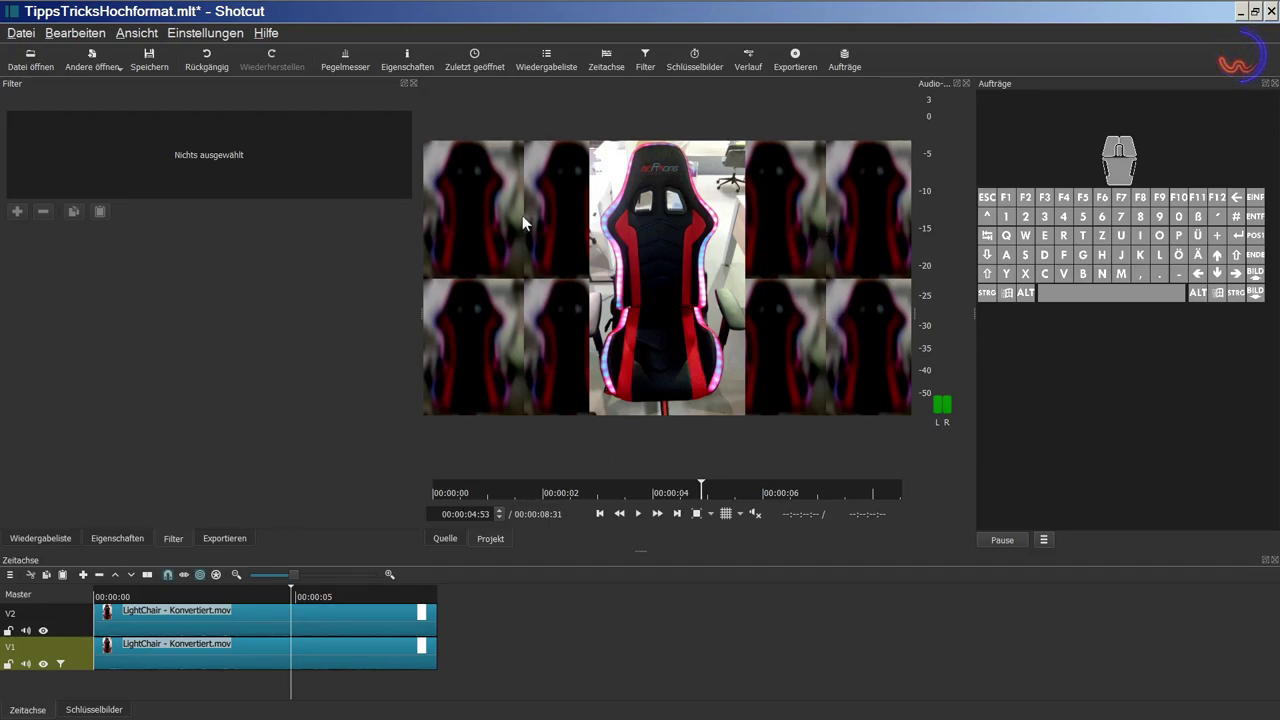
left_click(84, 663)
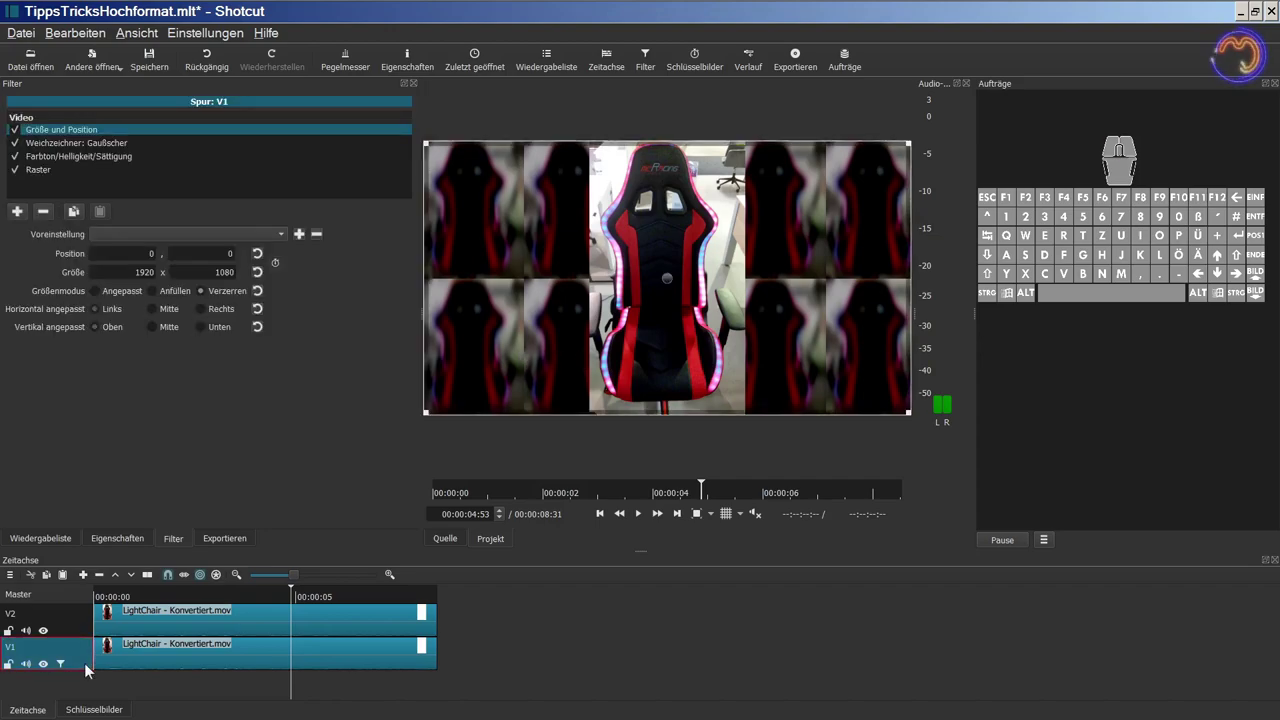
left_click(45, 169)
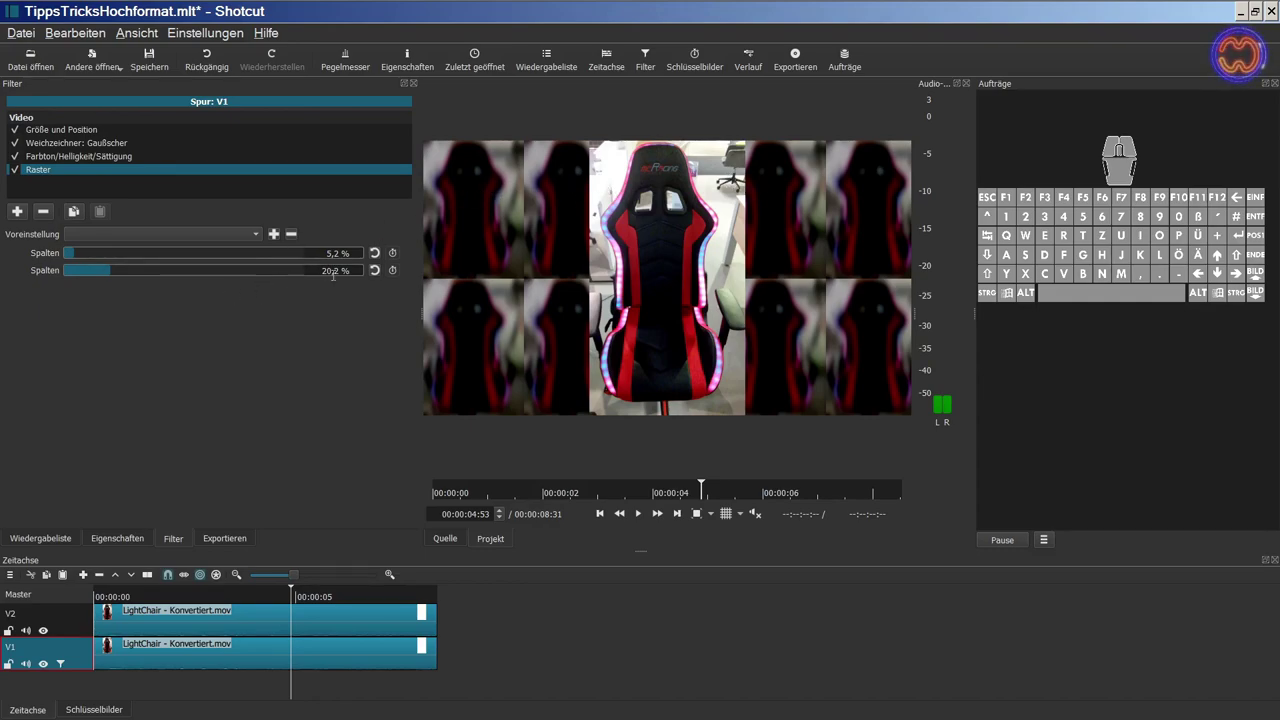
scroll(339, 271, "up", 2)
scroll(339, 271, "down", 1)
scroll(339, 271, "down", 1)
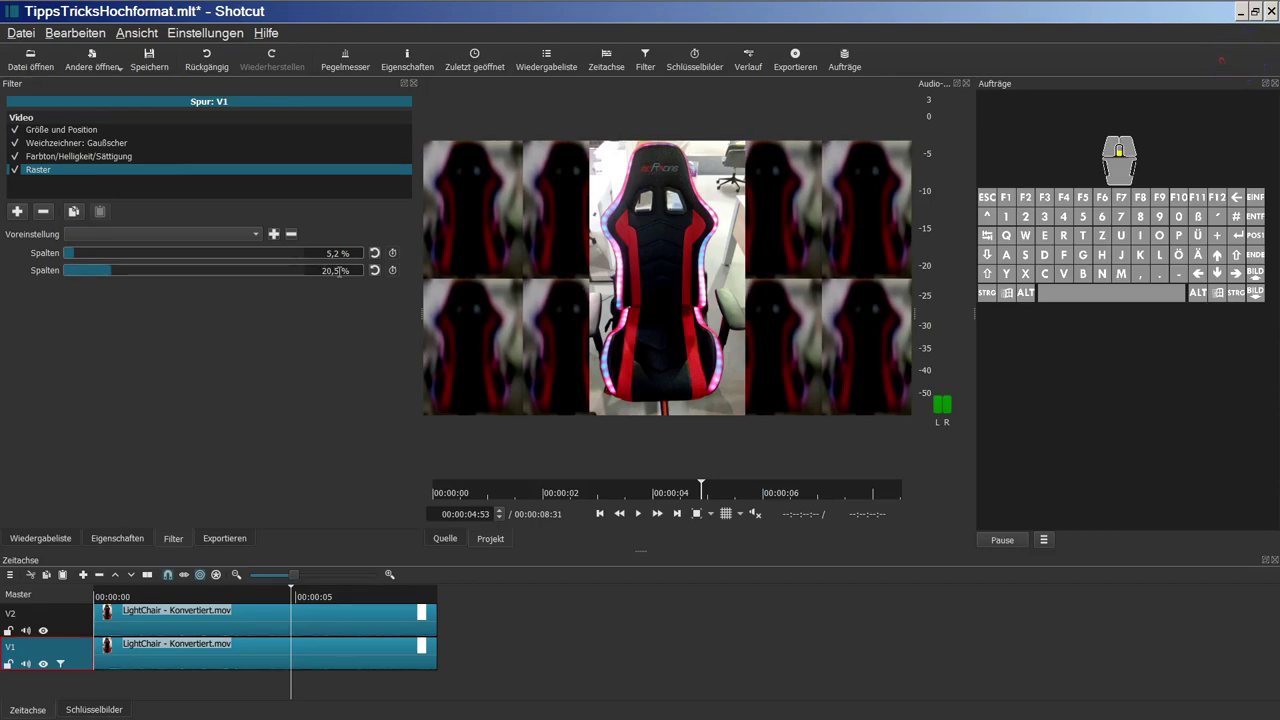
scroll(339, 271, "up", 1)
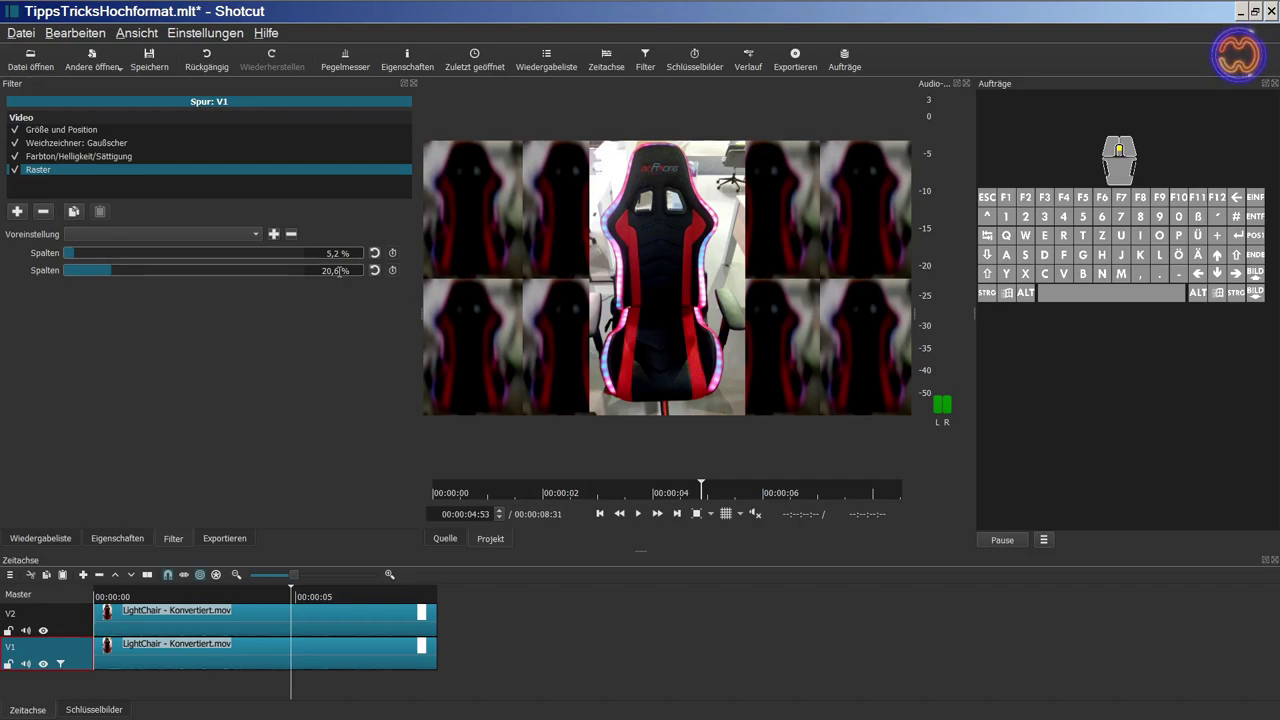
scroll(339, 271, "down", 1)
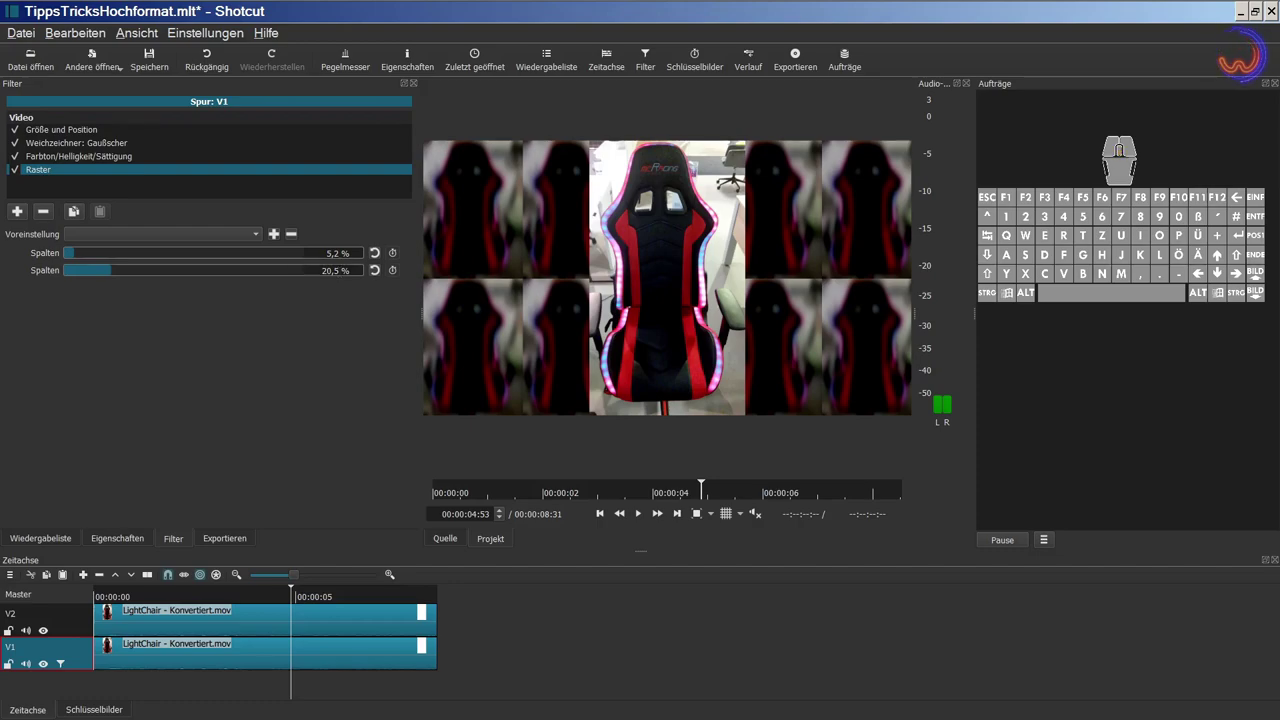
- Check the tiled background with track V2 hidden and shown, and play the project from the start
left_click(44, 630)
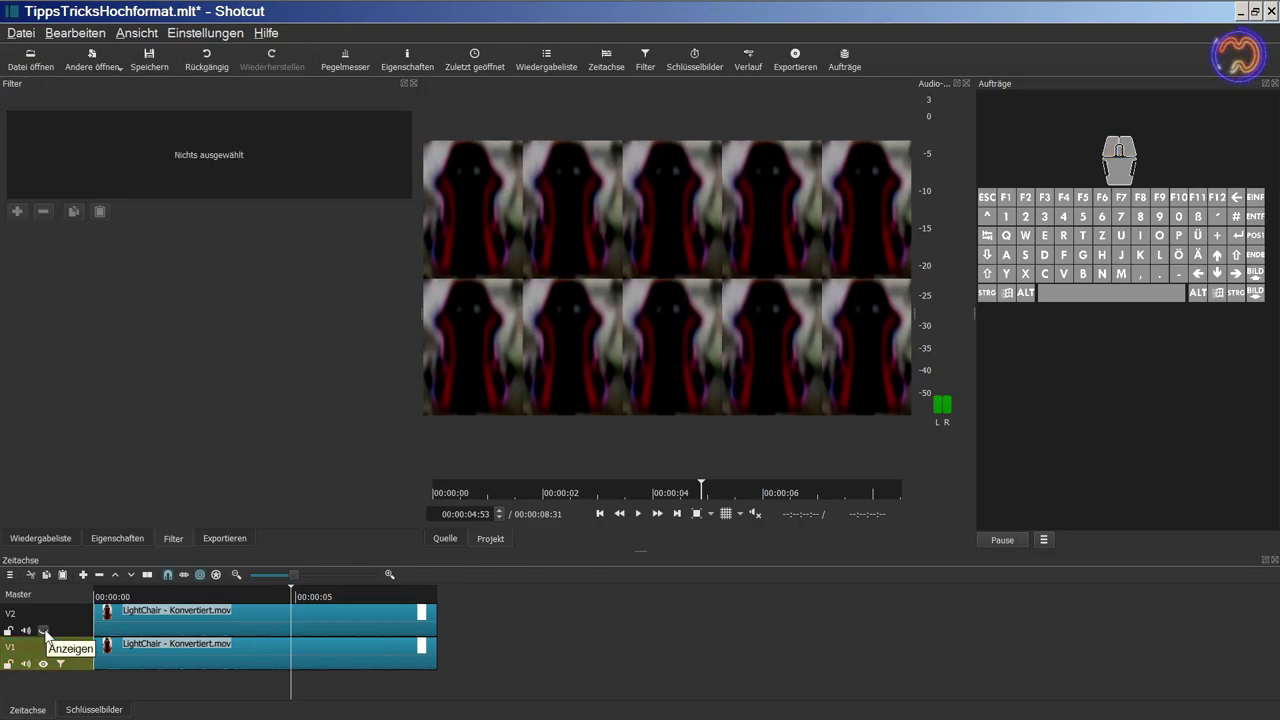
left_click(44, 630)
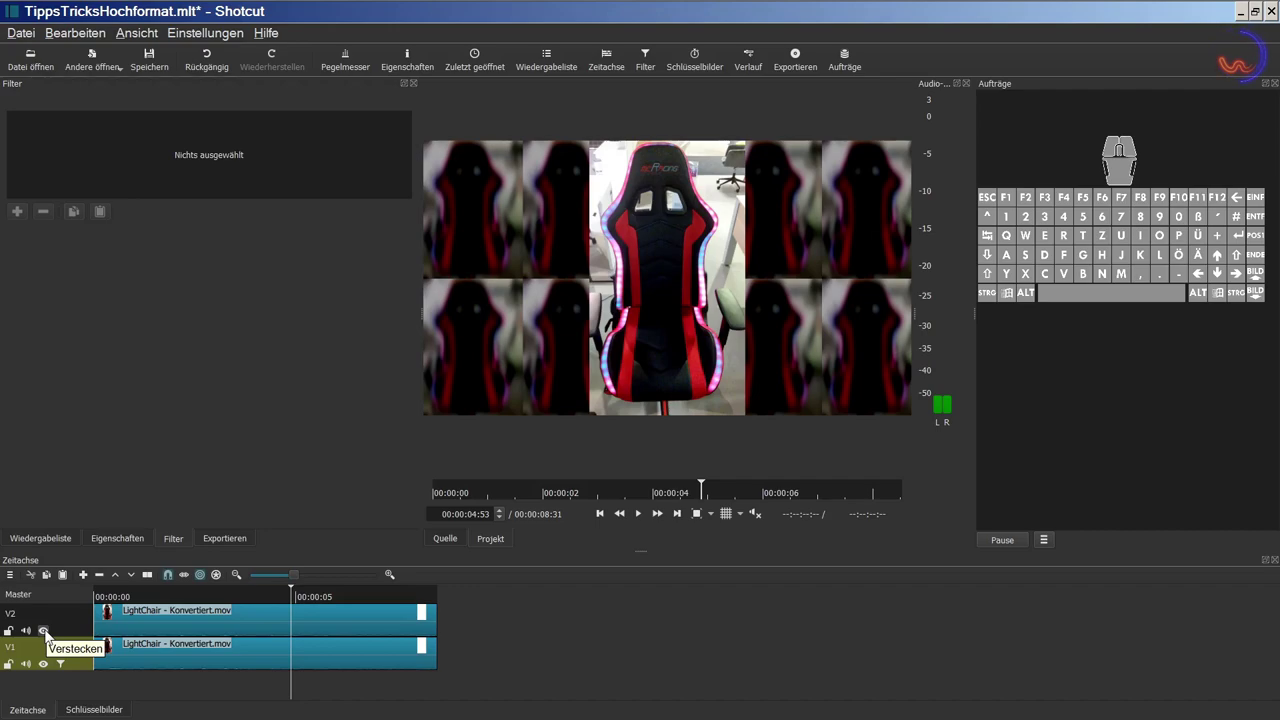
left_click(600, 514)
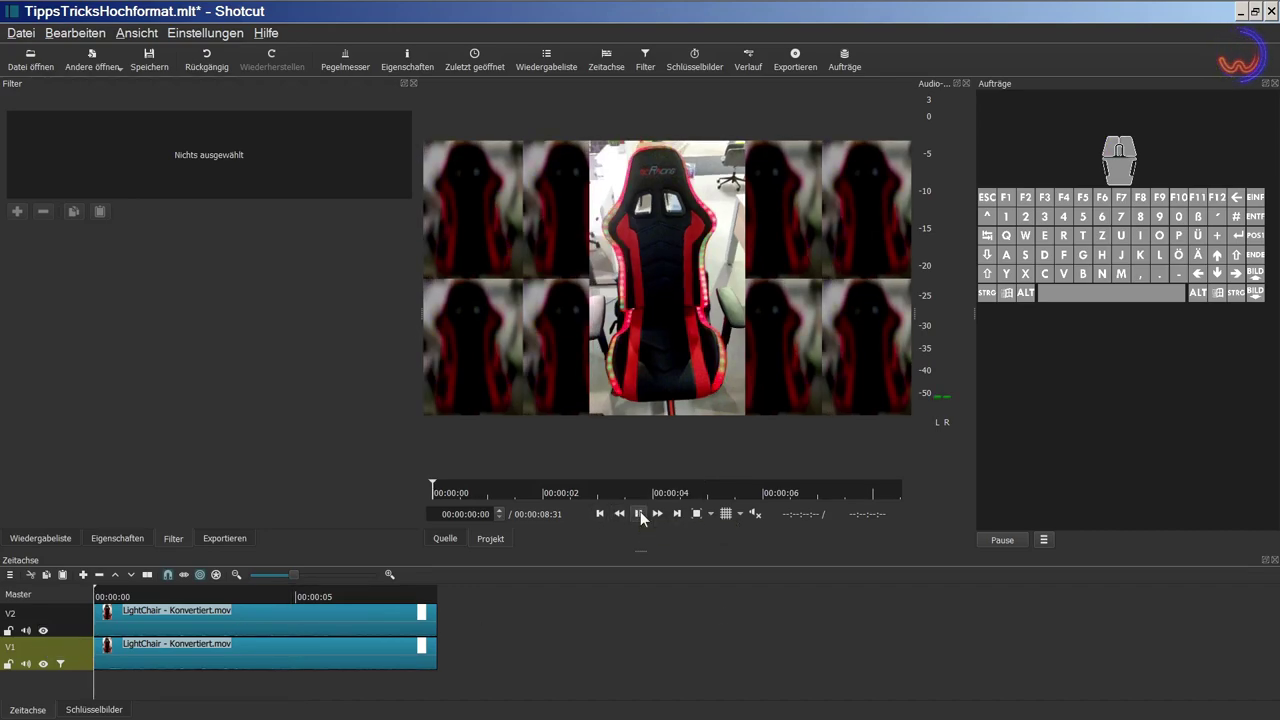
left_click(640, 513)
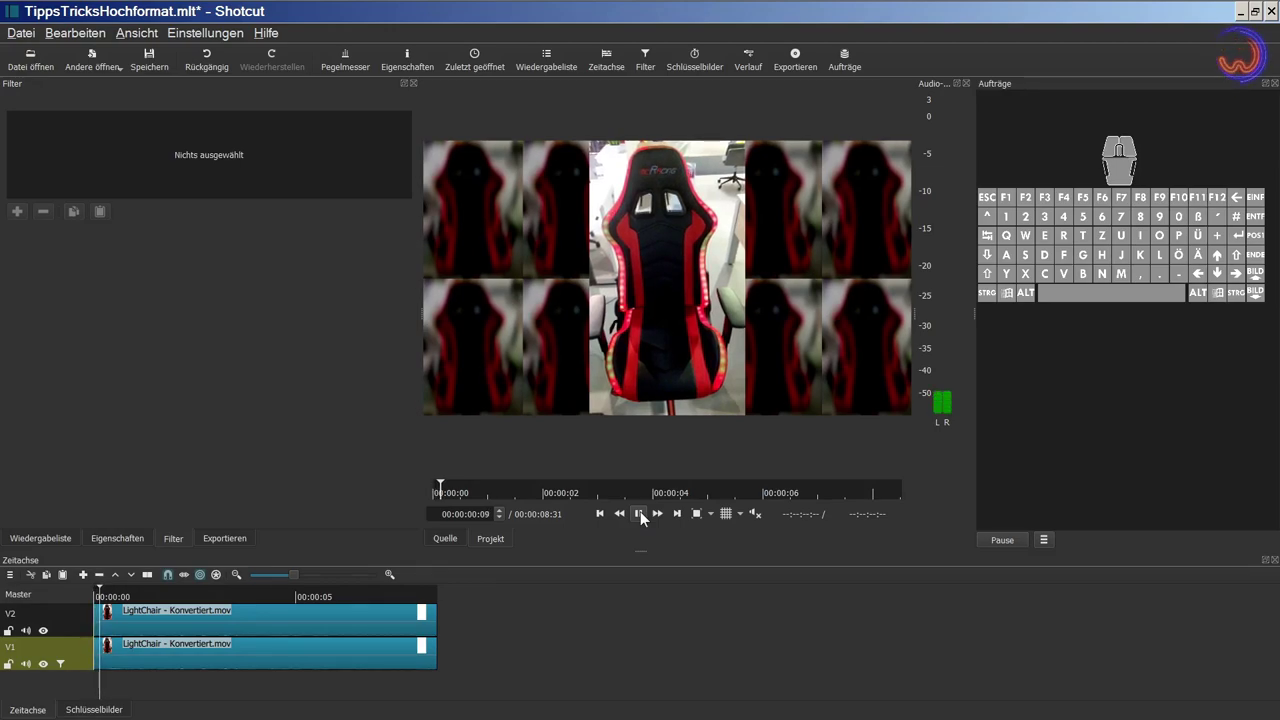
- Try a Vorschauskalierung of 540p for the preview
left_click(183, 35)
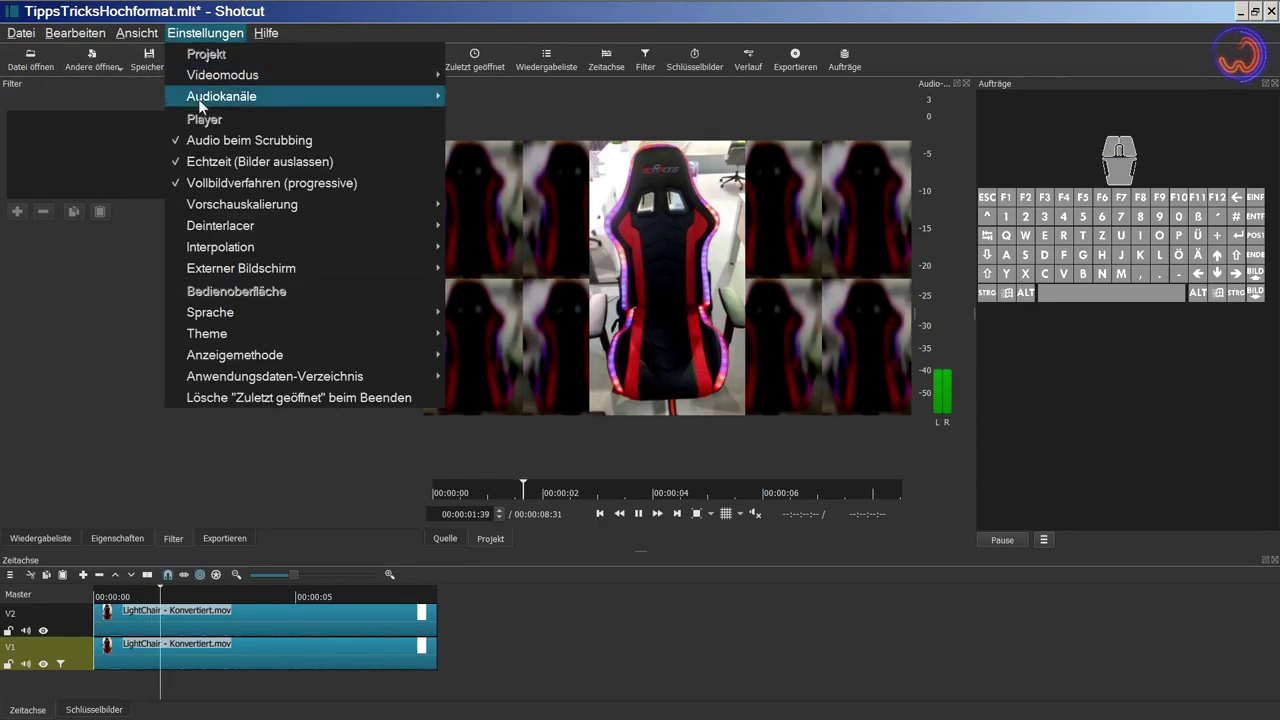
mouse_move(212, 220)
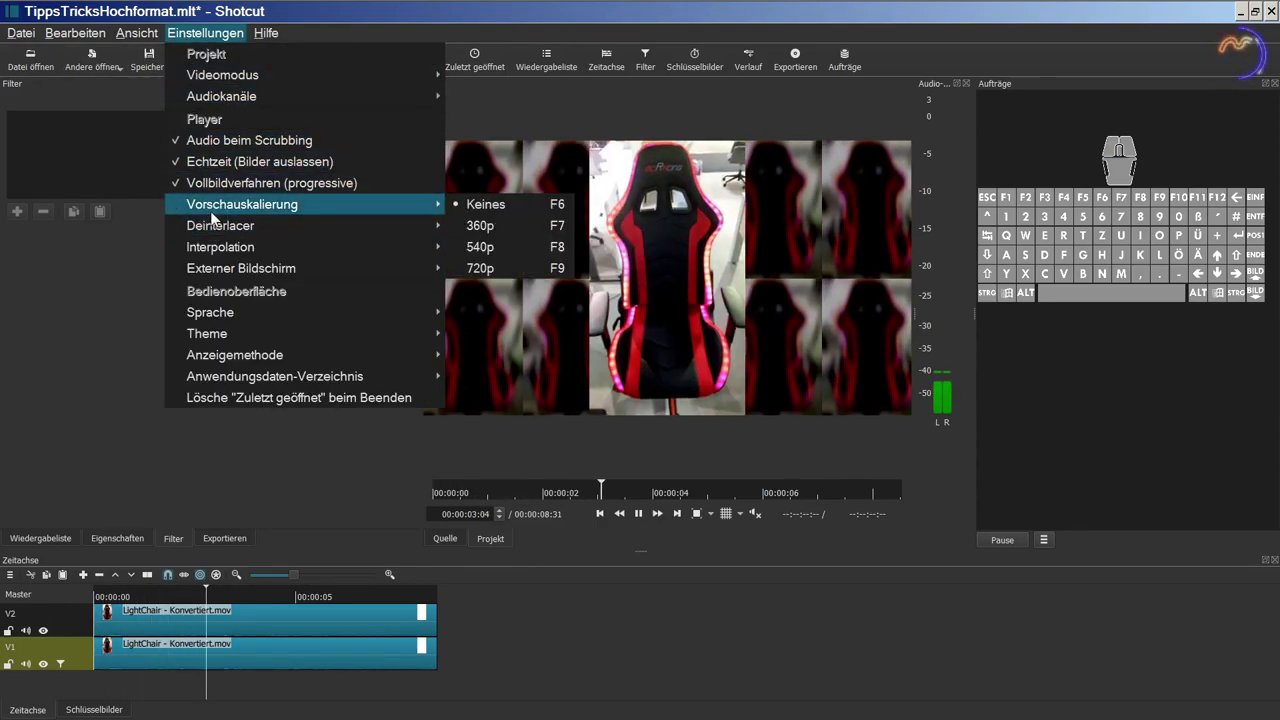
left_click(496, 247)
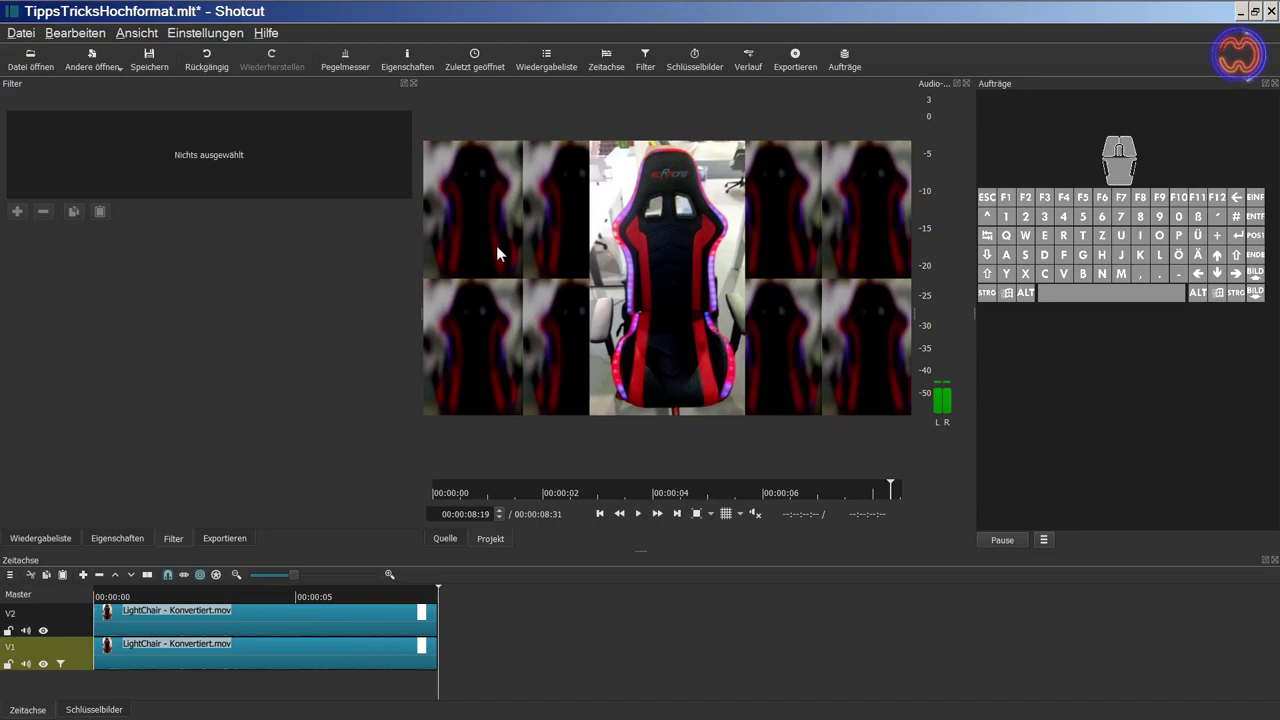
- Set the Vorschauskalierung to 360p and play the project from the start
left_click(211, 36)
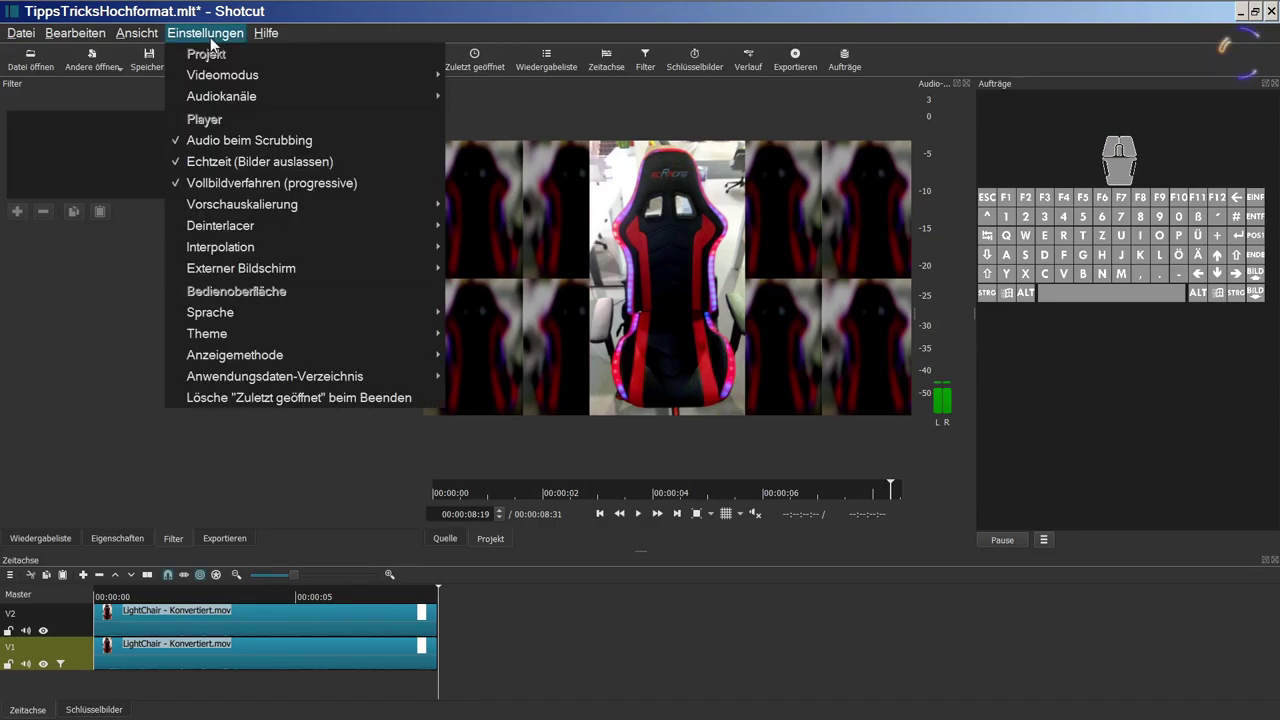
mouse_move(400, 204)
left_click(480, 225)
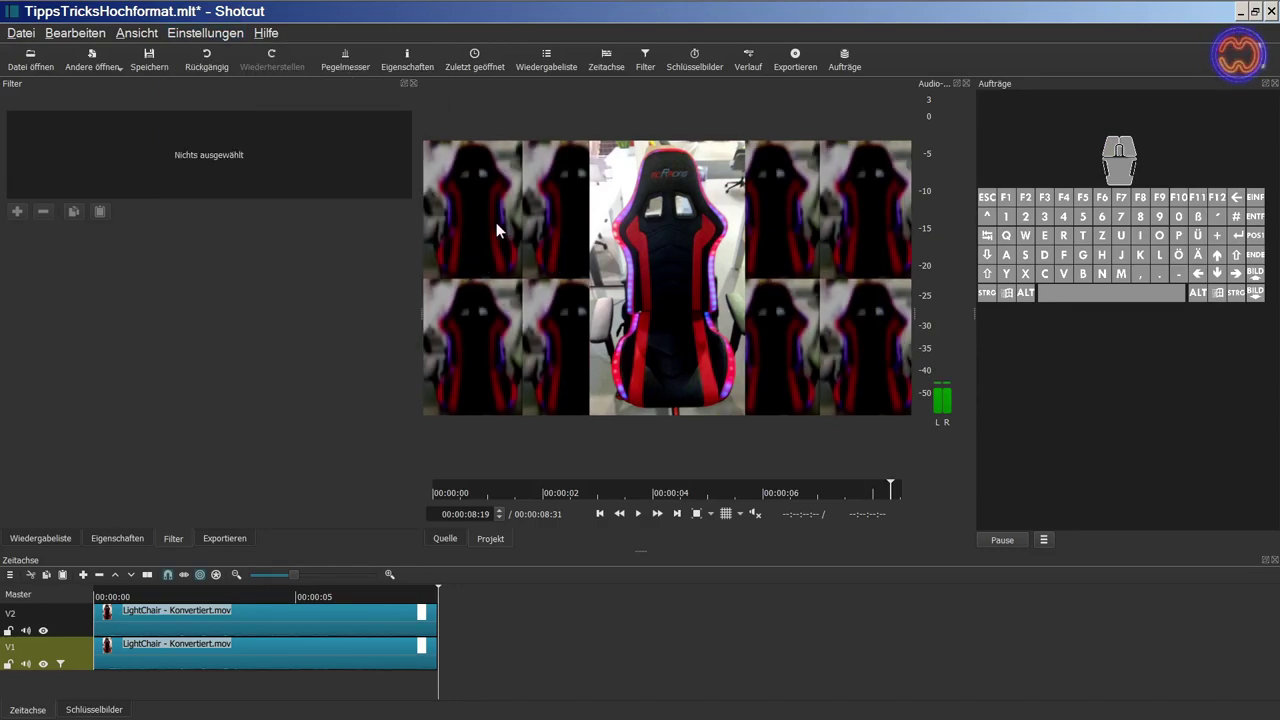
left_click(600, 513)
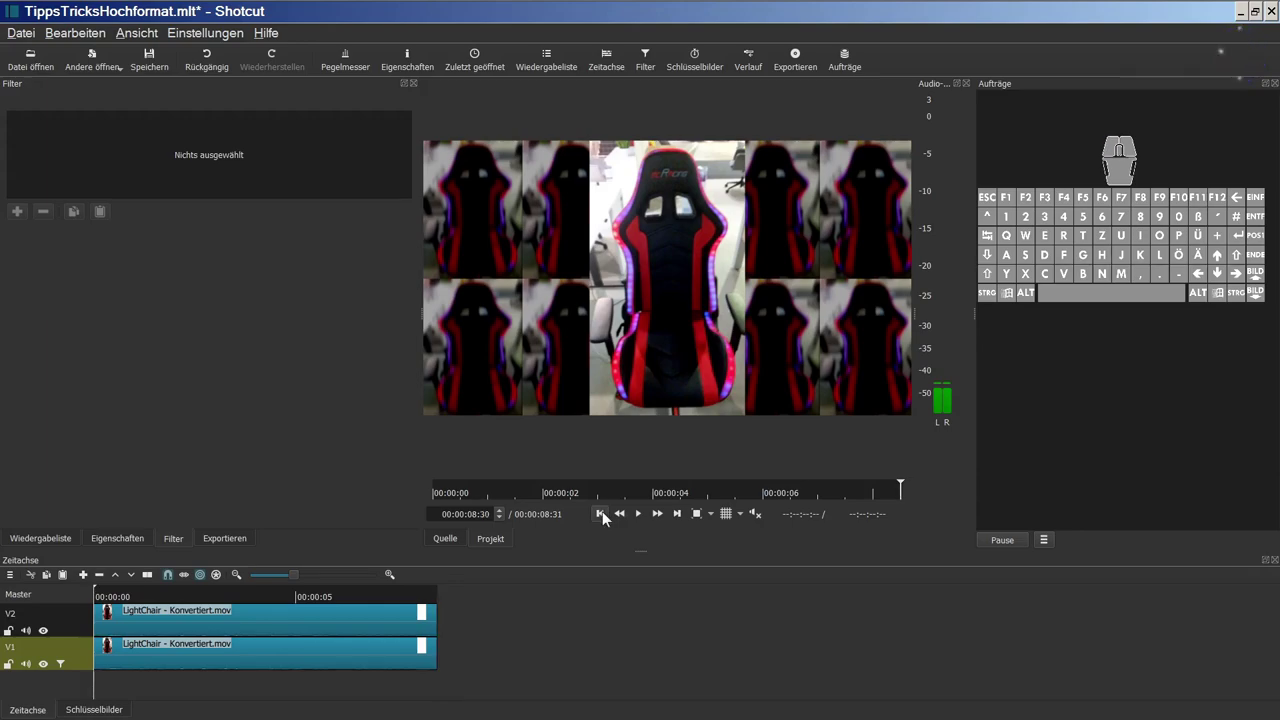
left_click(638, 513)
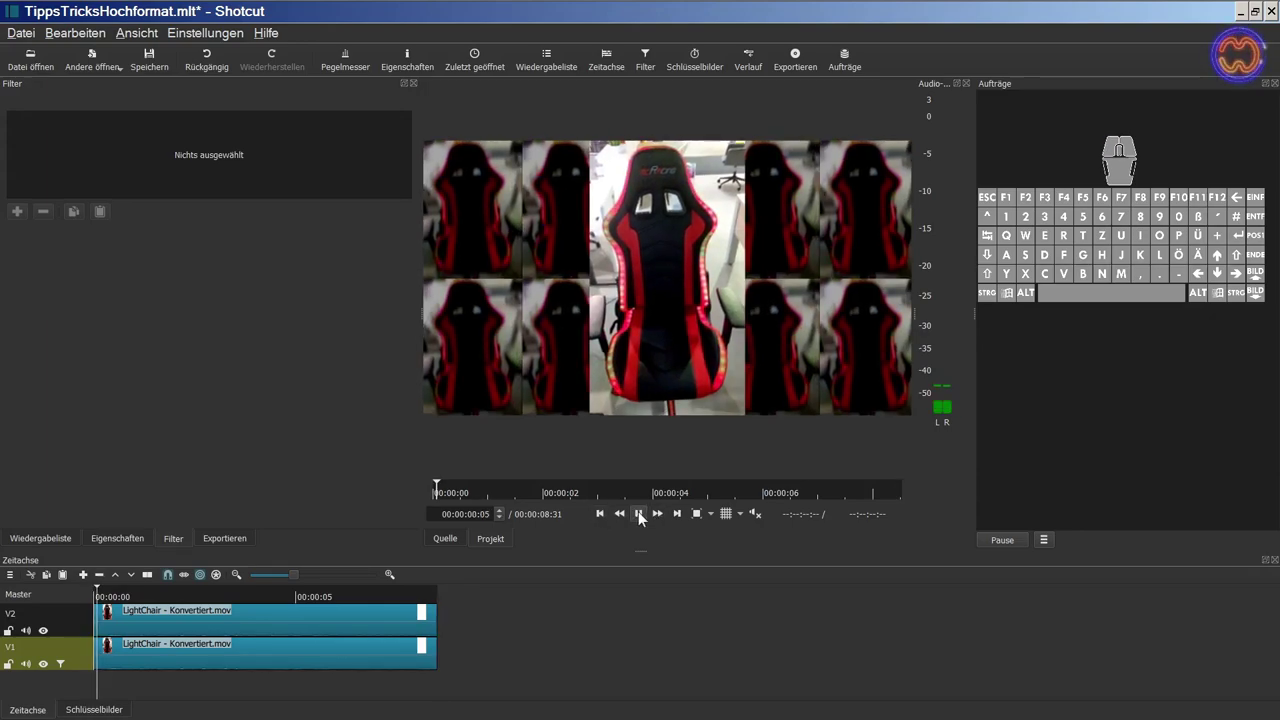
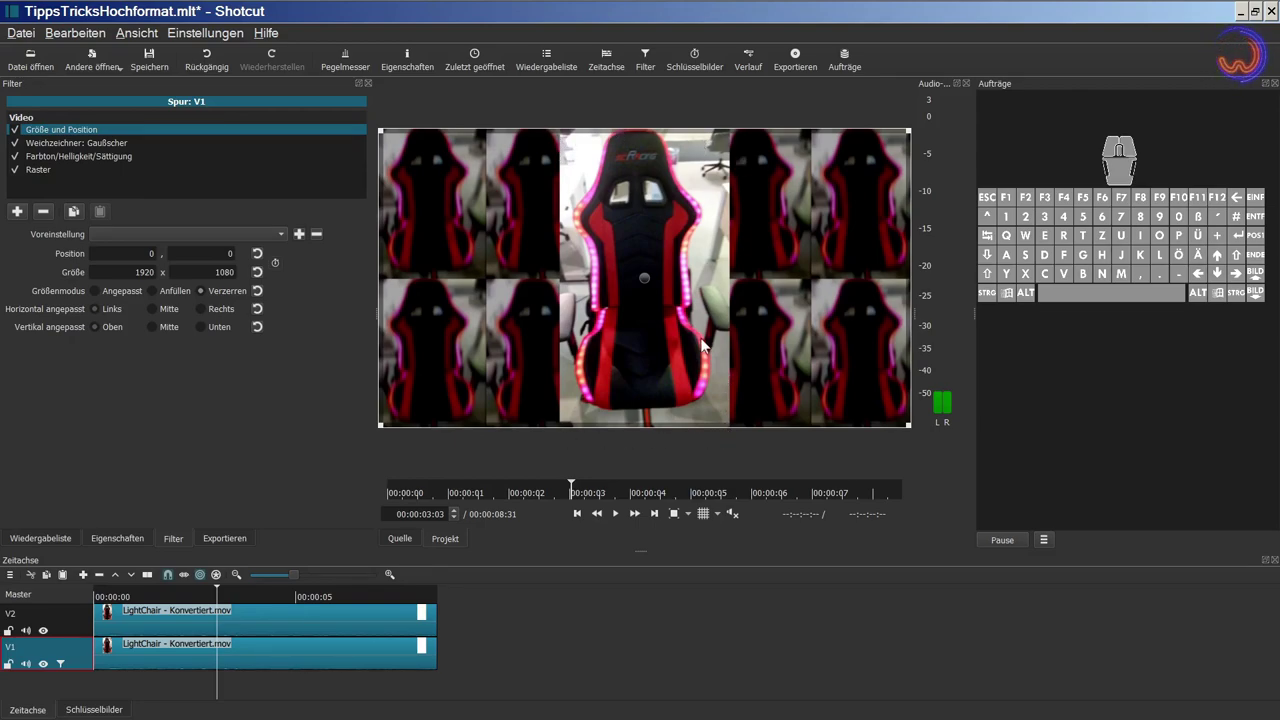
- Add a video track V3 and move the LightChair - Konvertiert.mov clip from V2 up to V3, starting at 00:00:00
key("ctrl")
key("ctrl+i")
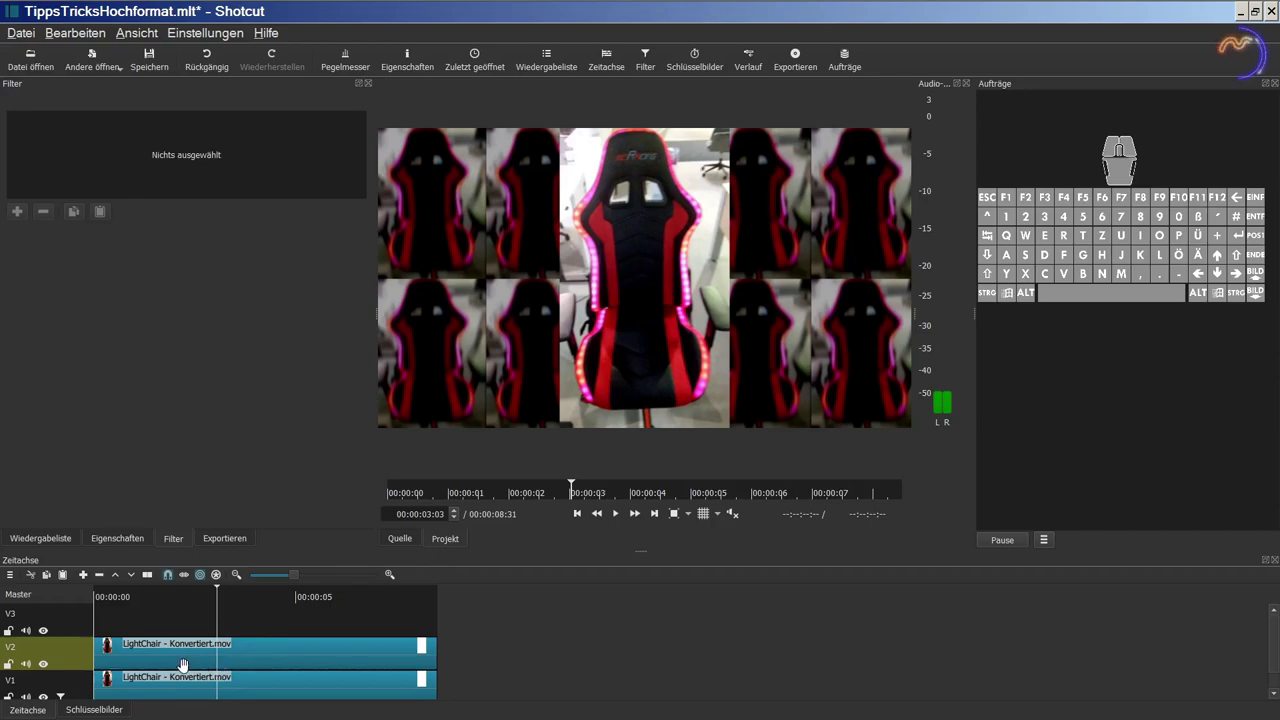
left_click(184, 665)
left_click_drag(184, 668, 184, 630)
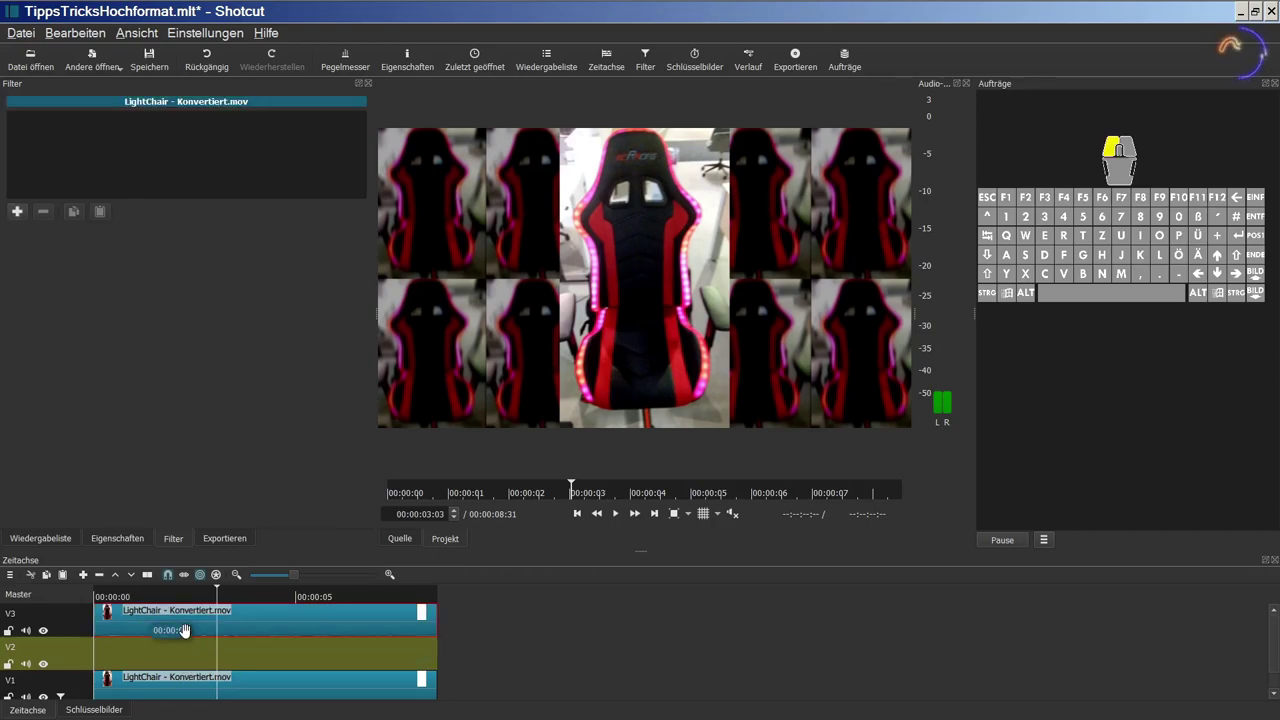
left_click_drag(184, 630, 185, 630)
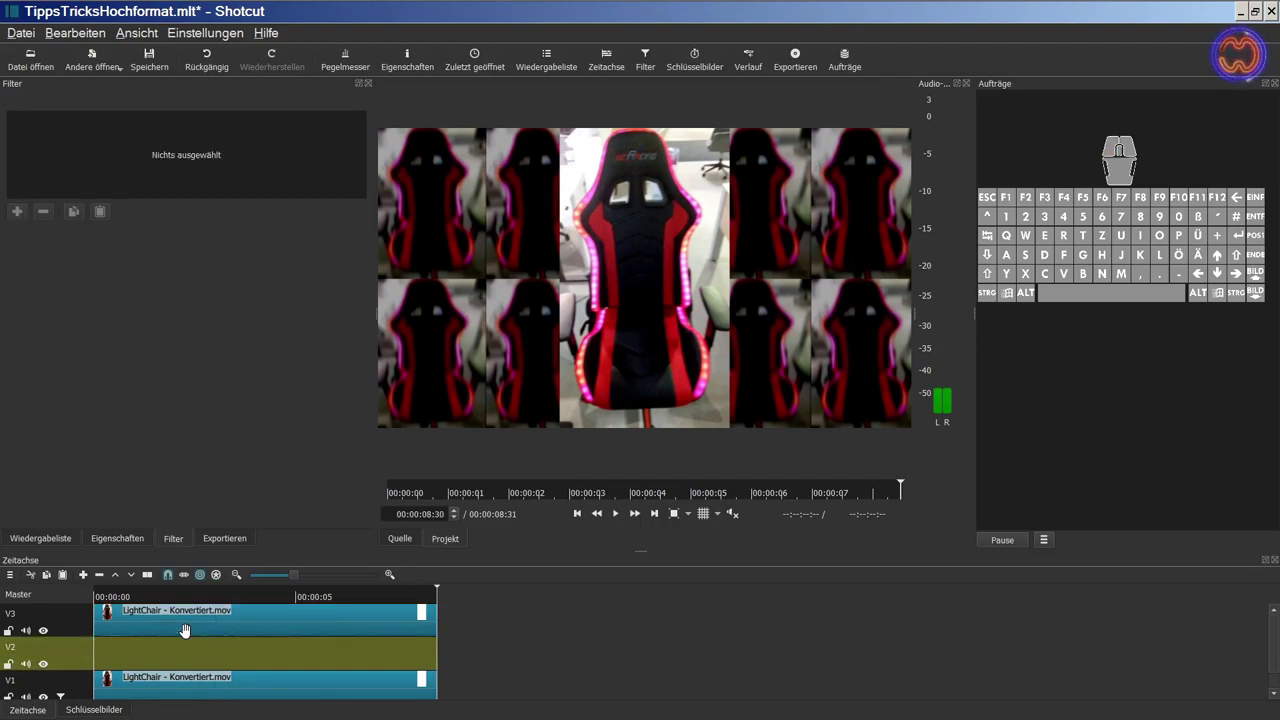
- Create an orange colour clip #FFFFAA00 at the start of track V2 and trim it to the LightChair clips' length
left_click(184, 653)
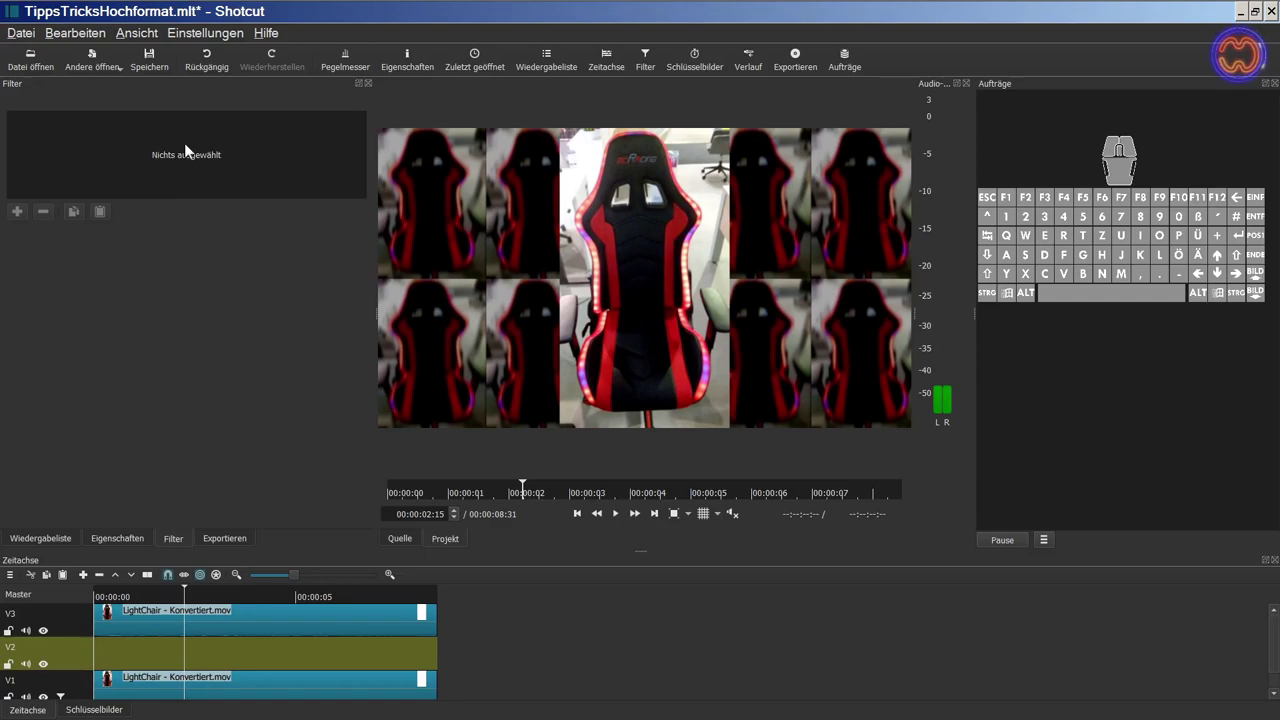
left_click(102, 54)
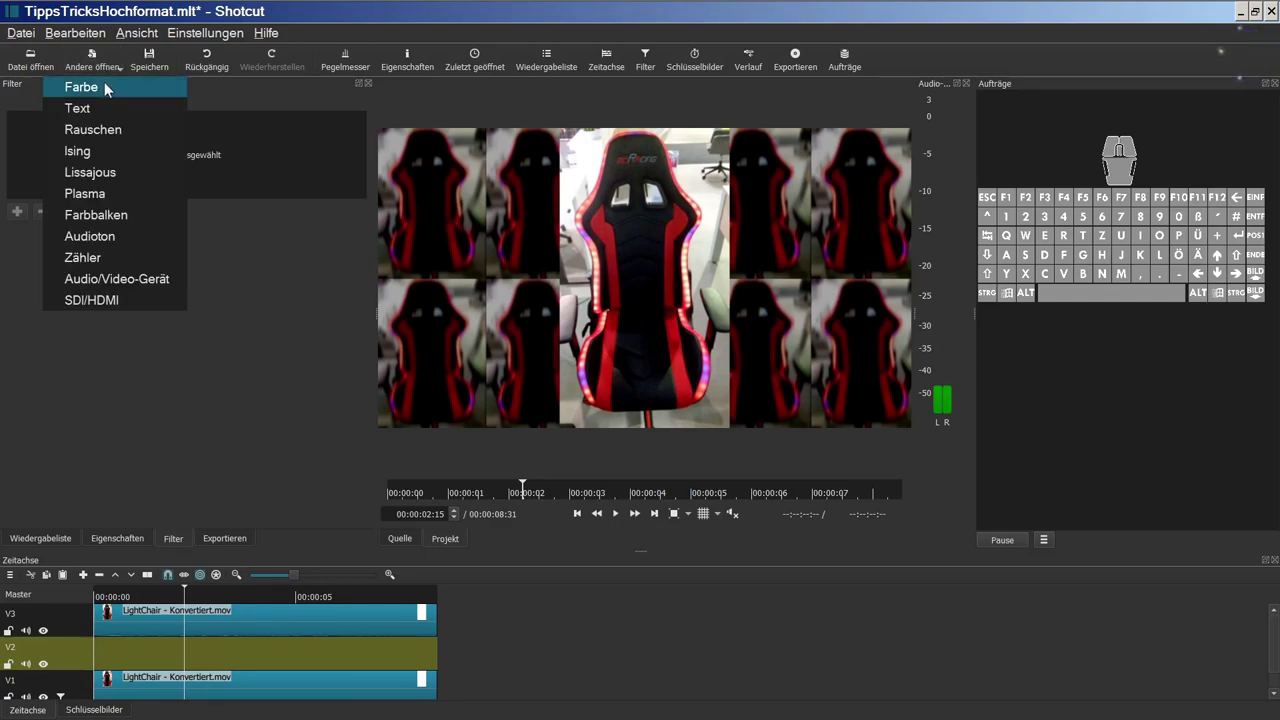
left_click(108, 89)
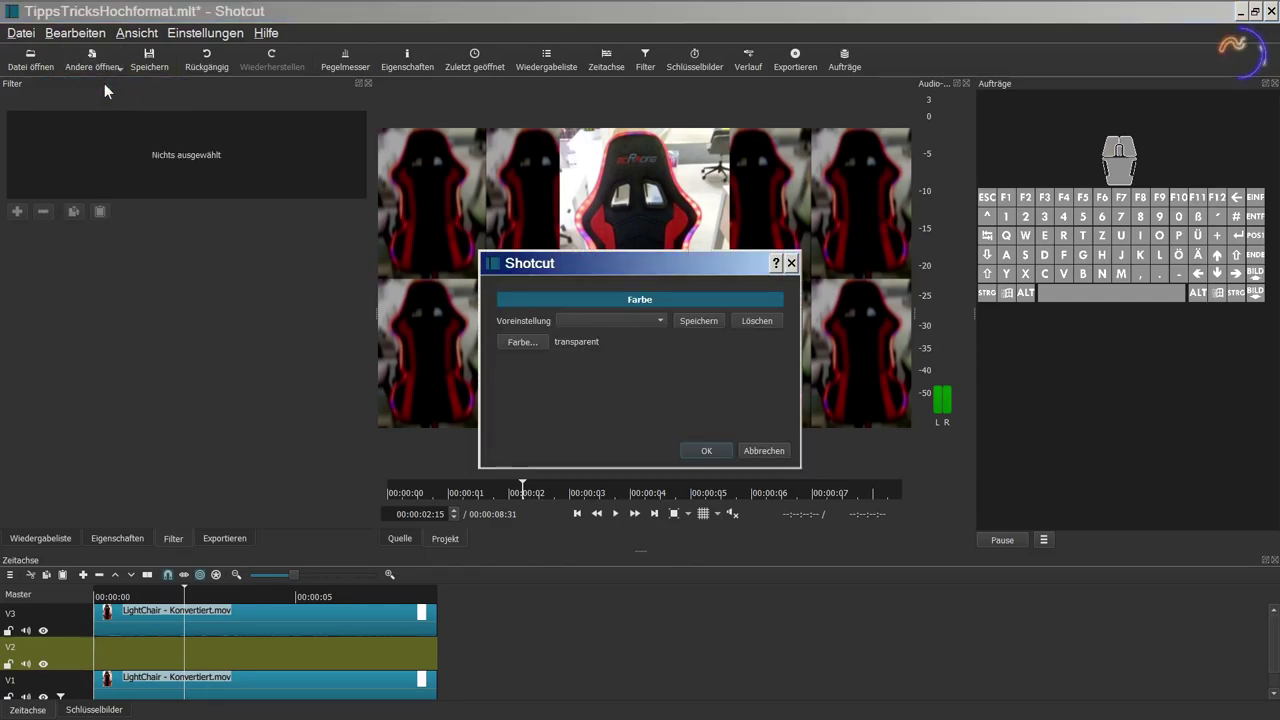
left_click(528, 340)
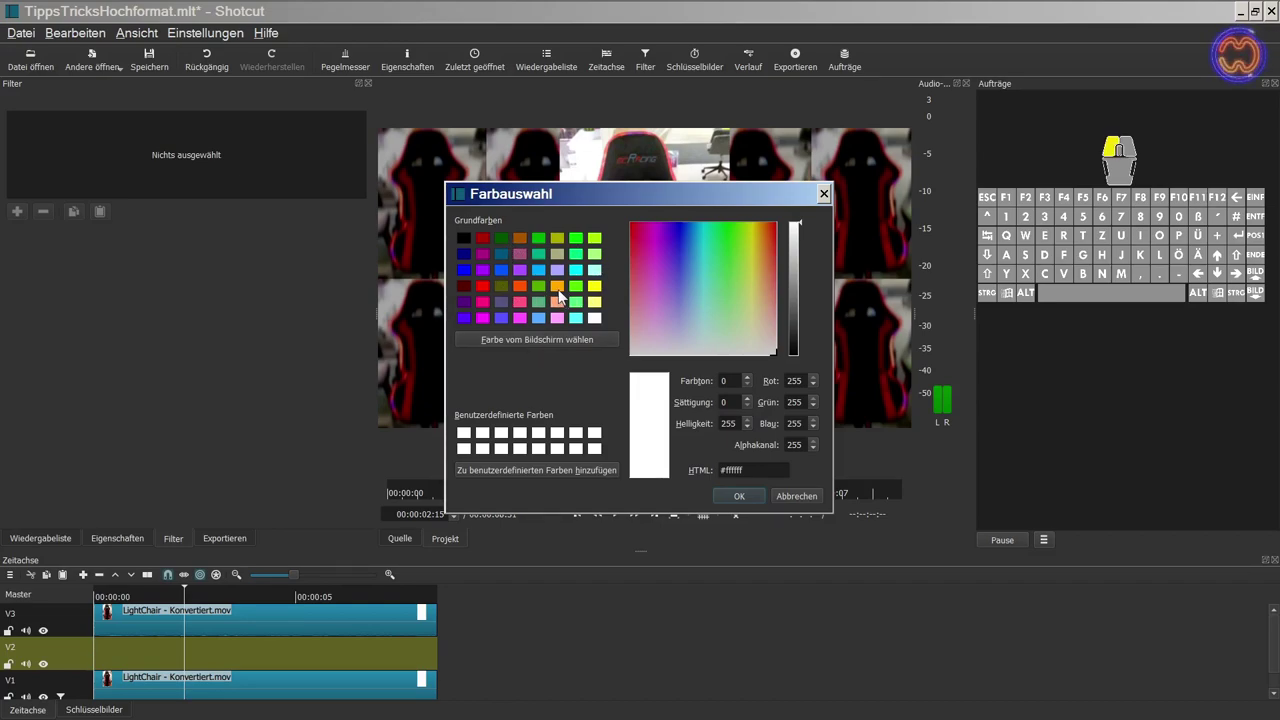
left_click(560, 301)
left_click(737, 493)
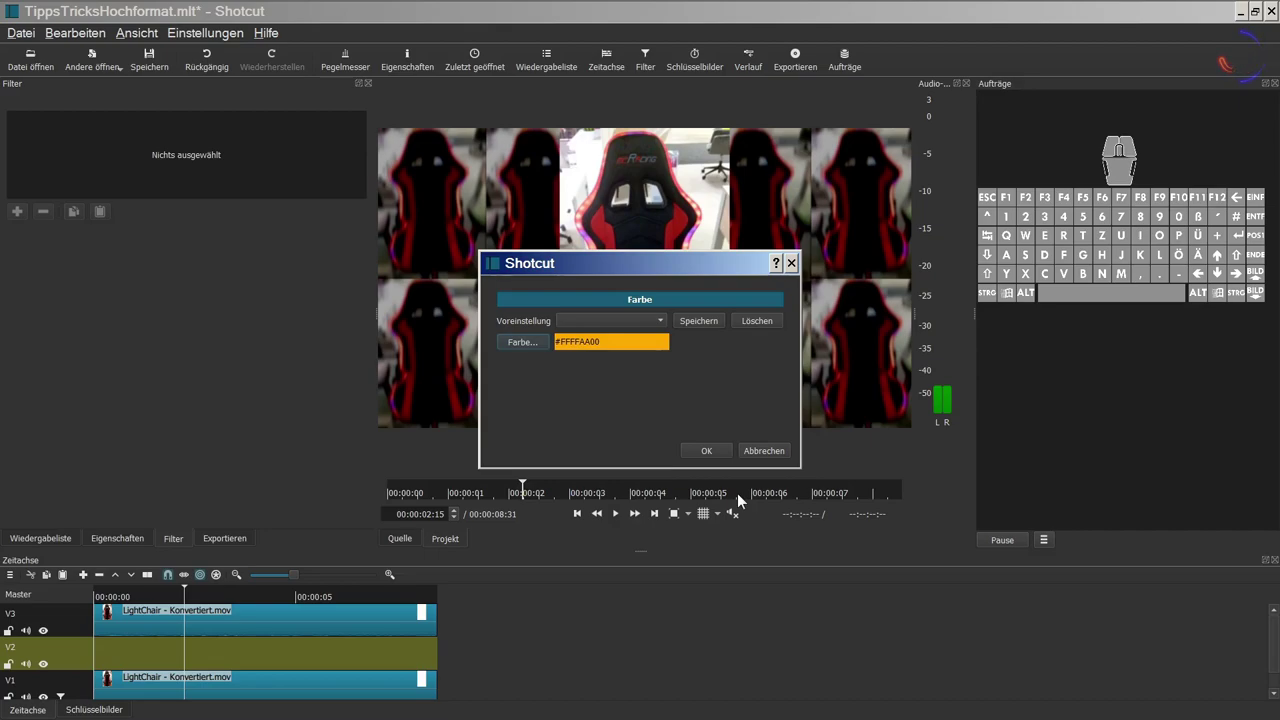
left_click(719, 452)
left_click_drag(676, 293, 100, 658)
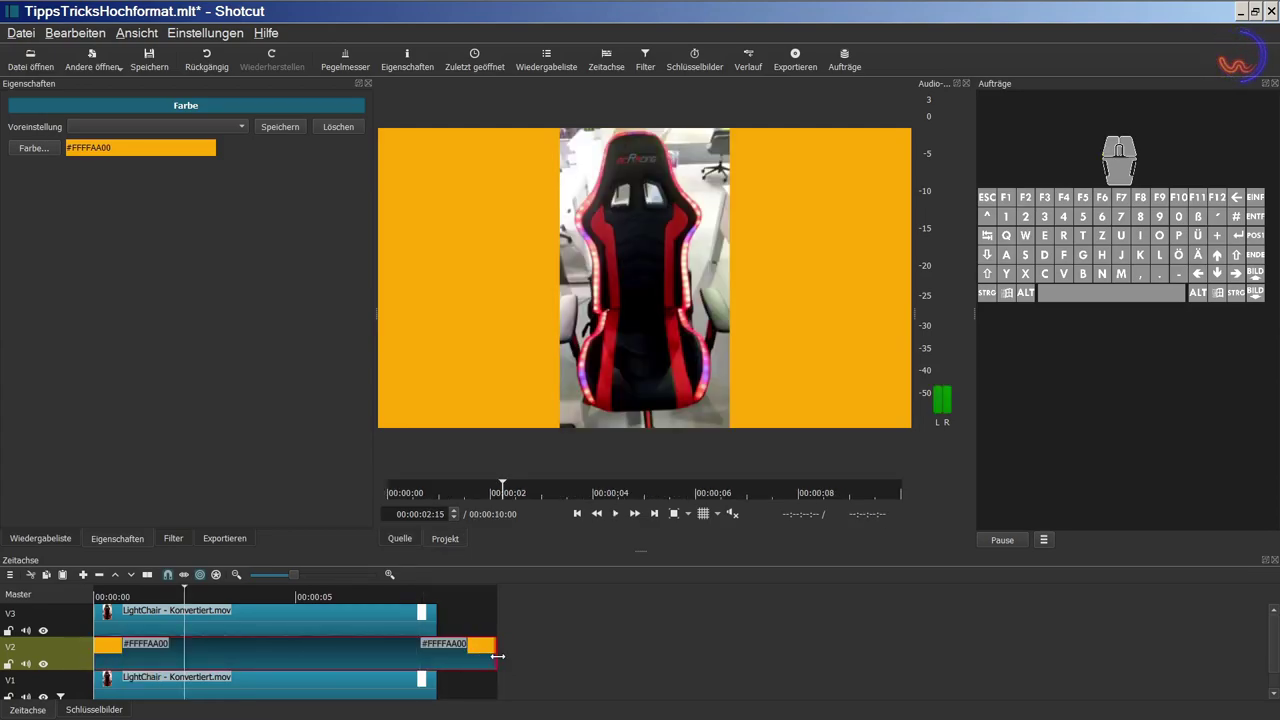
left_click_drag(496, 654, 428, 661)
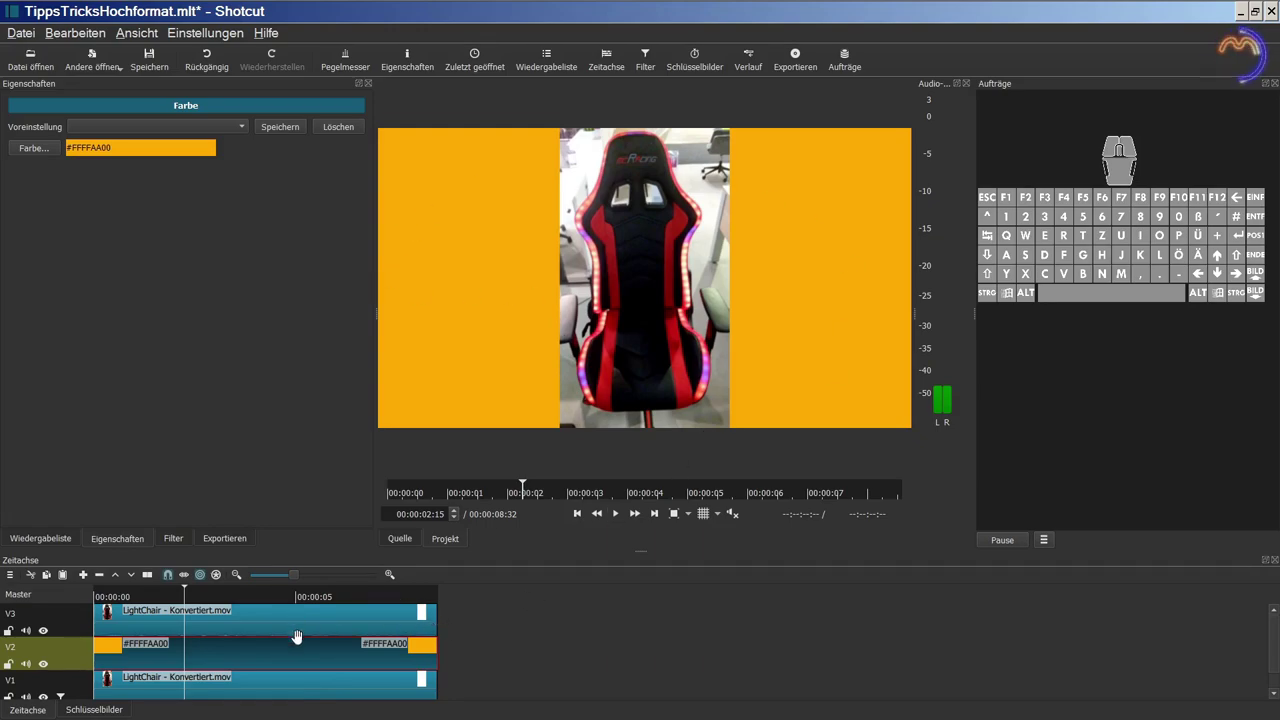
- Add the Zuschneiden: Rechteck video filter to the colour clip on V2
left_click(170, 537)
left_click(18, 210)
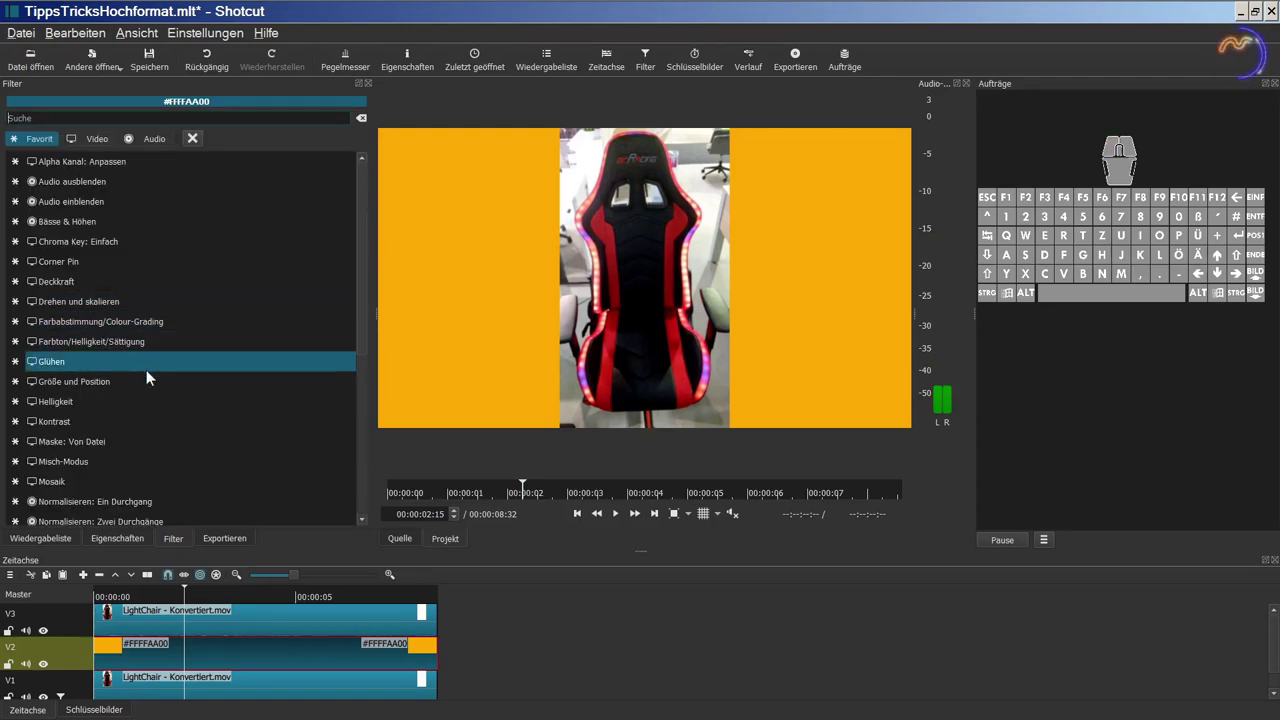
scroll(147, 400, "down", 5)
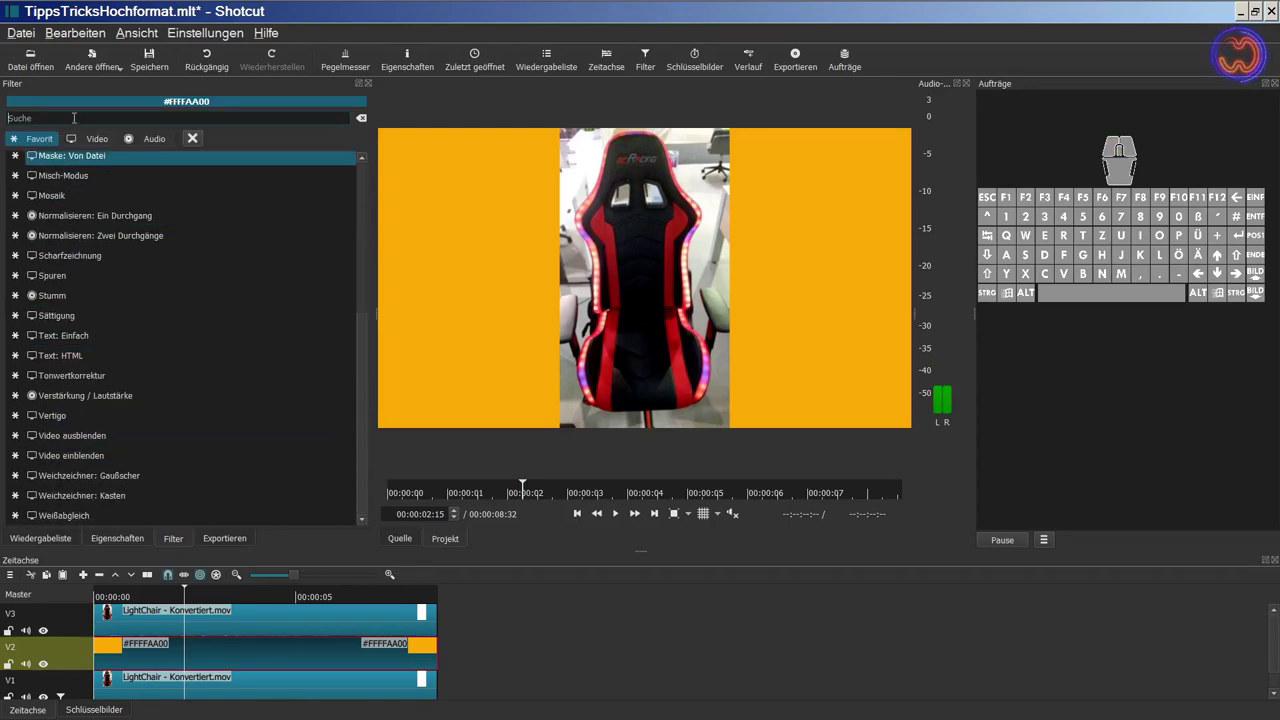
left_click(98, 138)
scroll(172, 450, "down", 3)
scroll(179, 489, "down", 10)
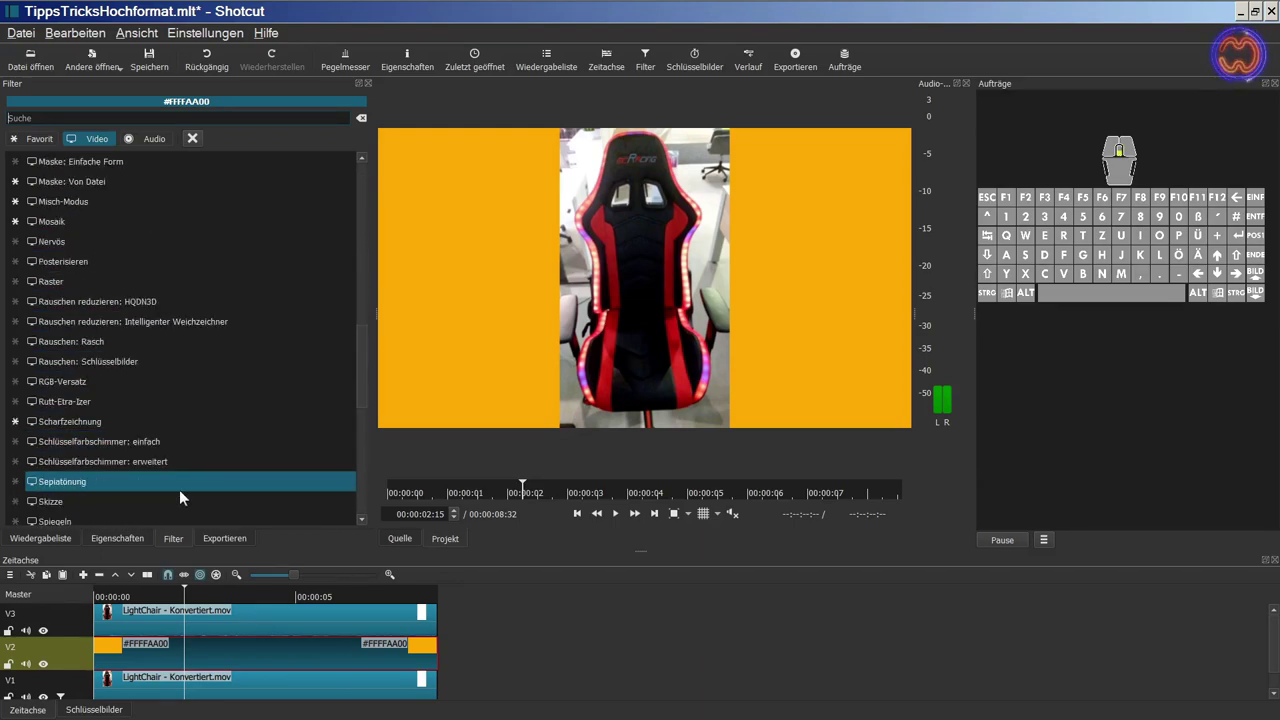
scroll(179, 489, "down", 6)
scroll(179, 489, "down", 2)
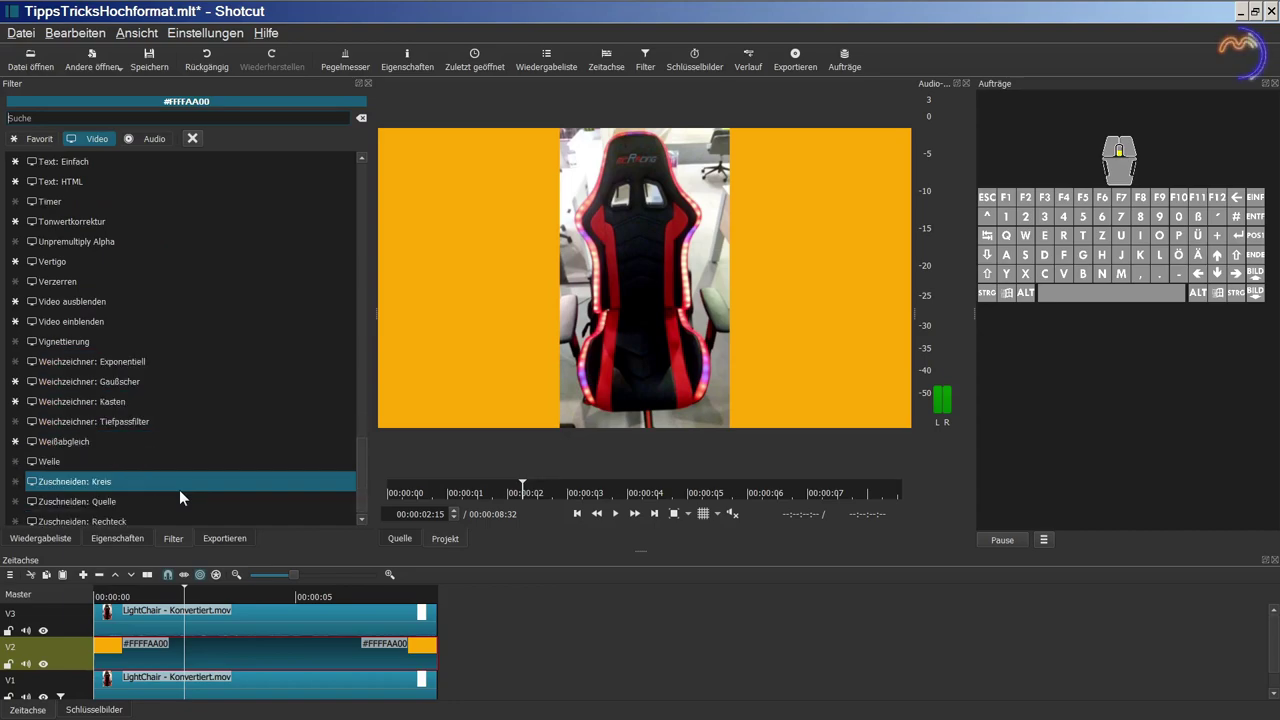
left_click(126, 511)
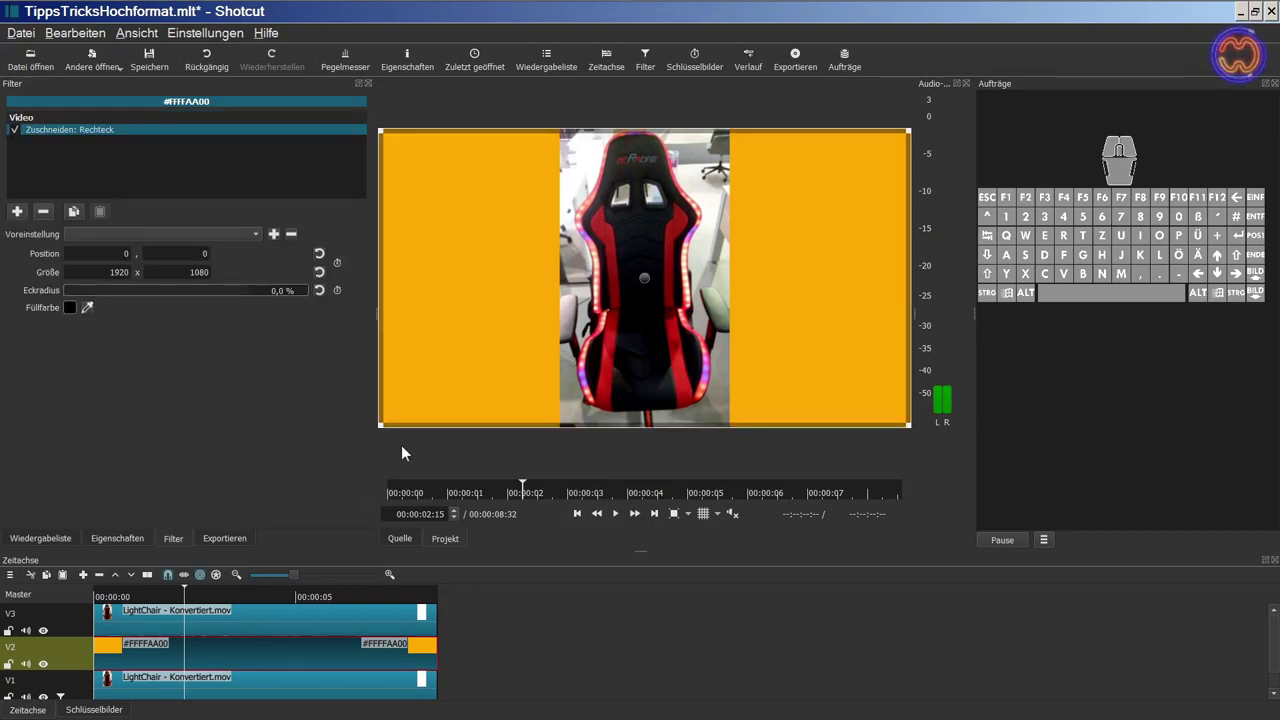
- Crop the colour clip to a narrow frame around the portrait video, about position 634, -13 and size 651 x 1105
left_click_drag(381, 424, 568, 426)
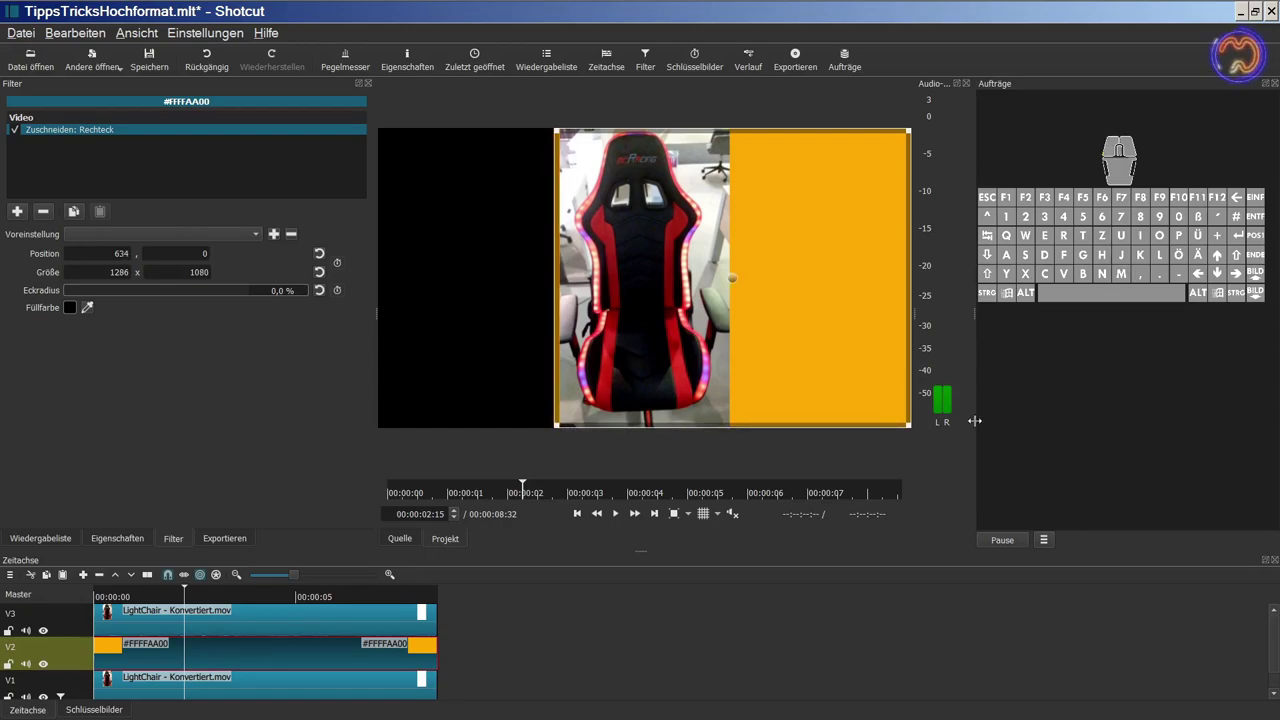
left_click_drag(910, 424, 722, 425)
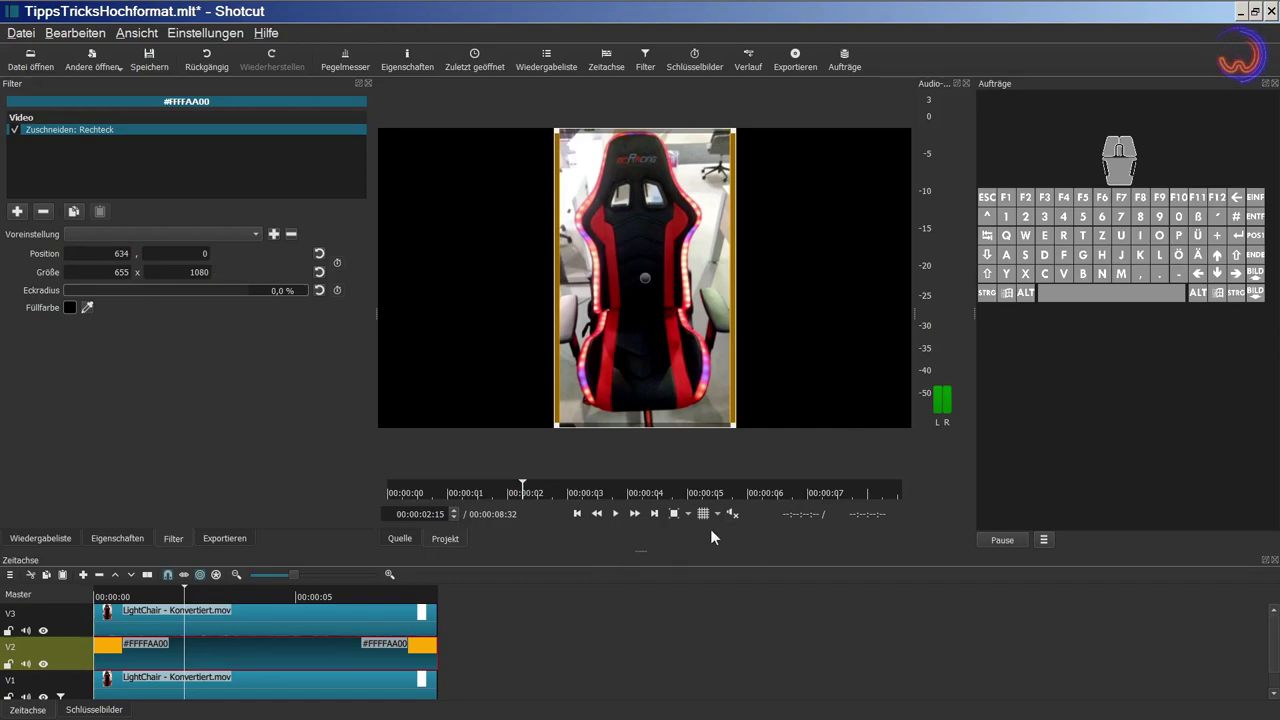
left_click(674, 513)
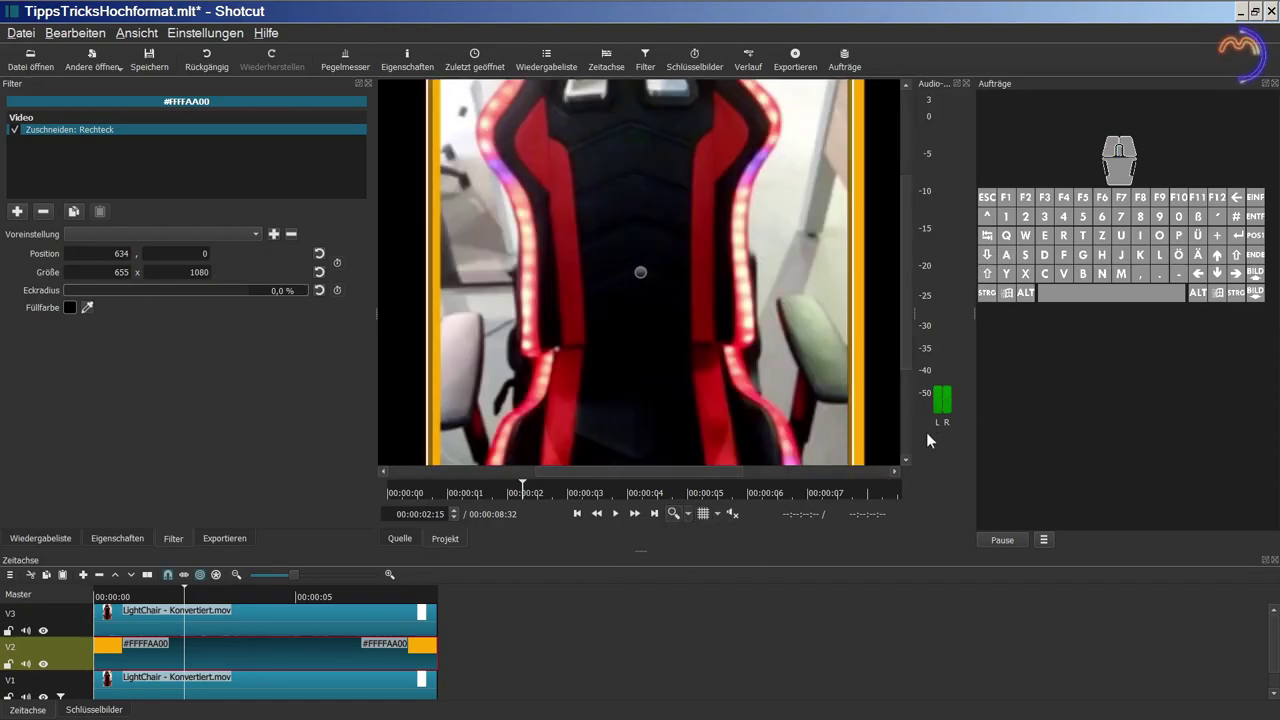
left_click_drag(905, 318, 855, 479)
left_click(906, 294)
left_click_drag(906, 294, 855, 68)
left_click(674, 516)
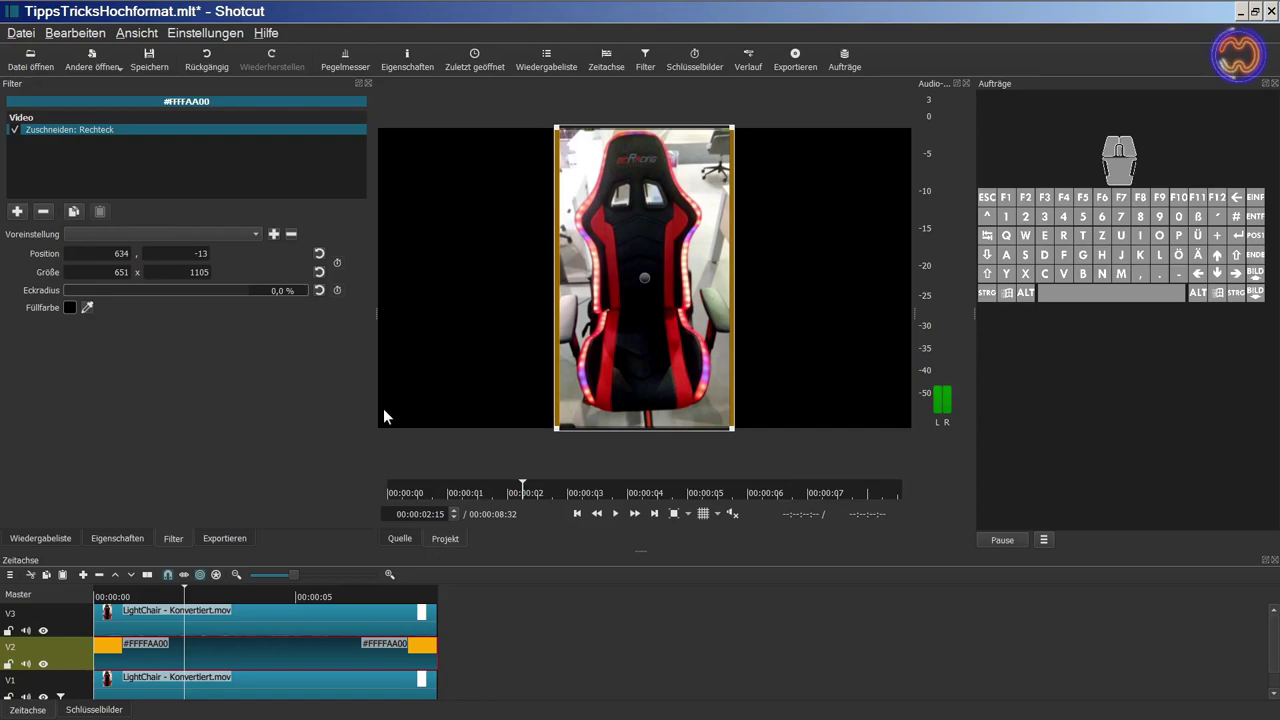
- Sample the chair's red as the crop filter's Füllfarbe and make it transparent by setting its Alphakanal to 1
left_click(88, 307)
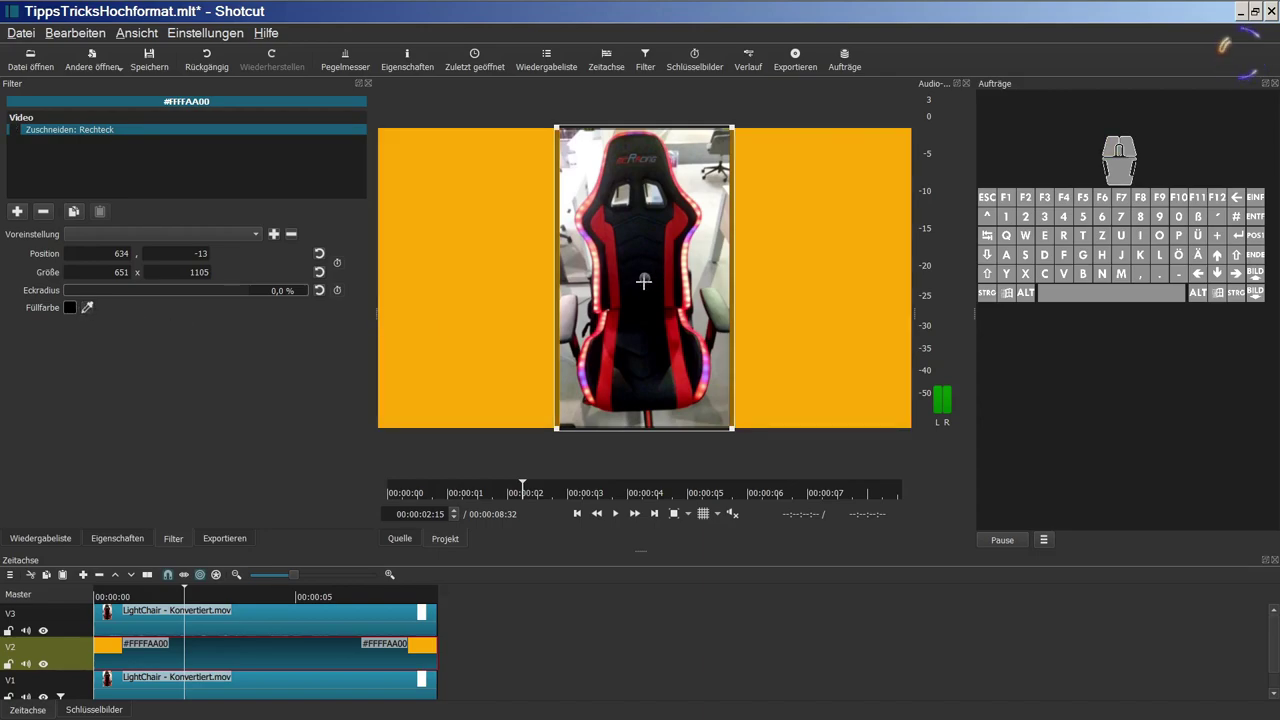
left_click(608, 239)
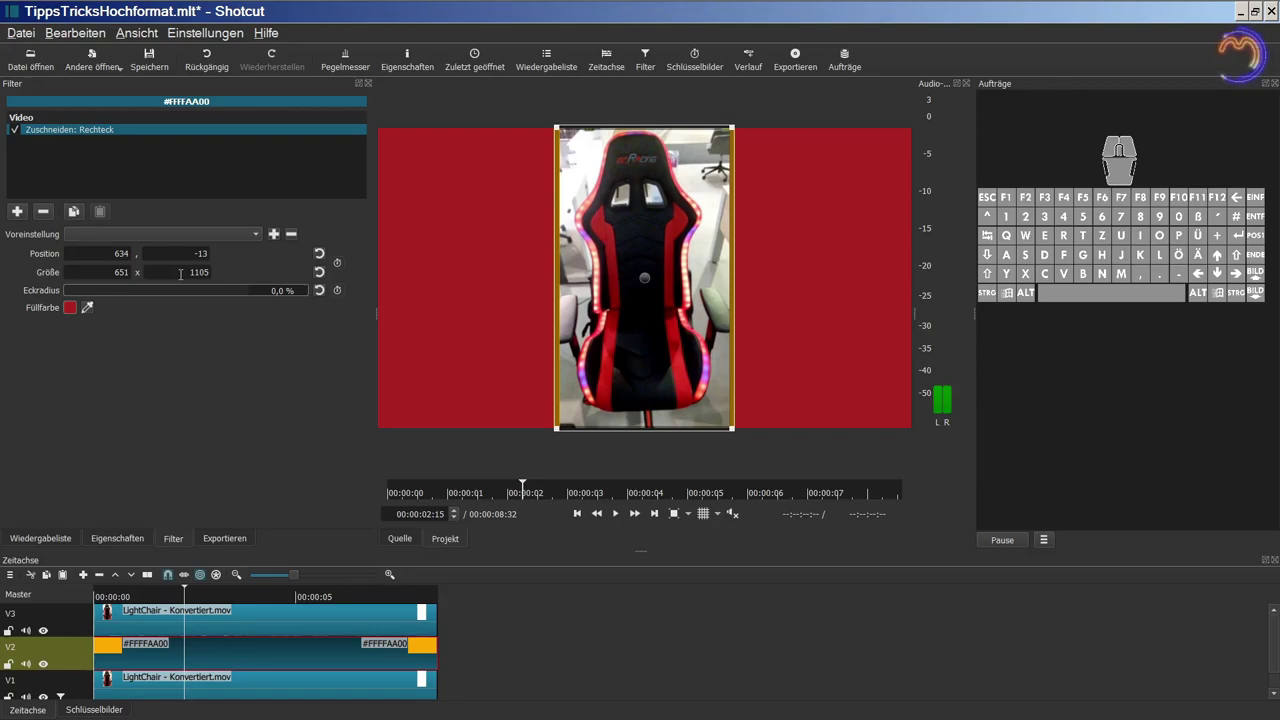
left_click(69, 308)
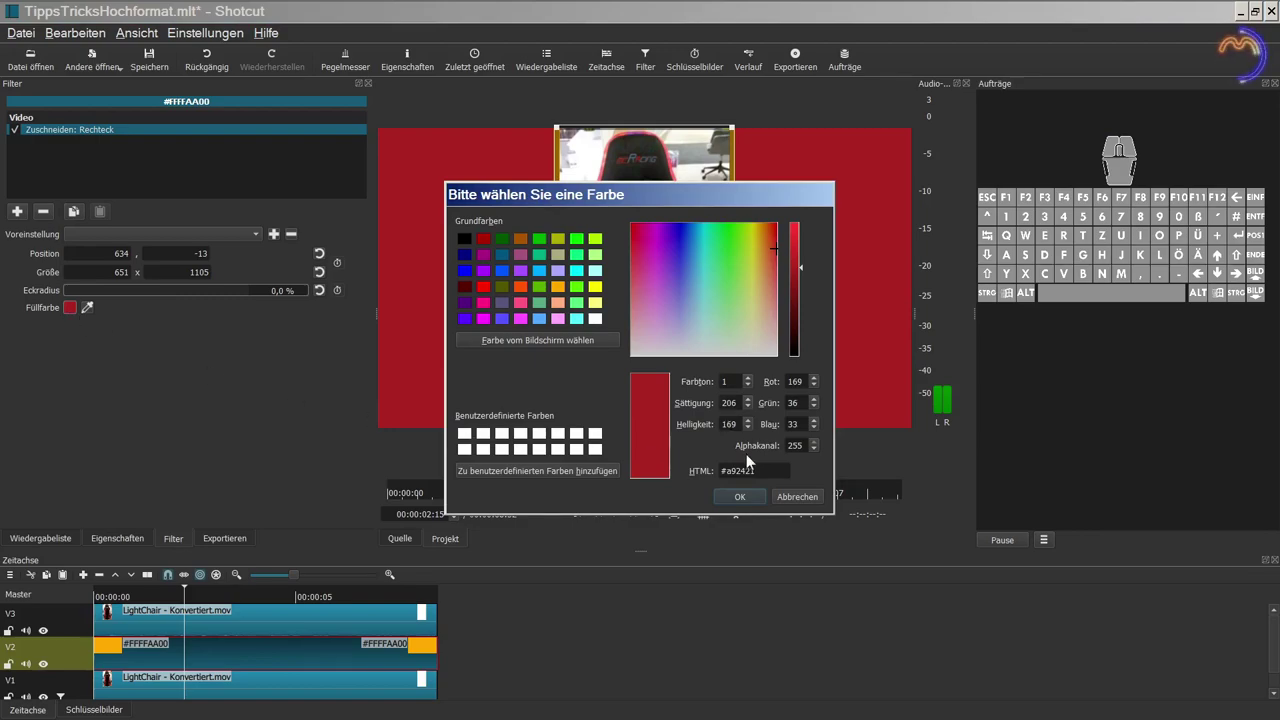
double_click(807, 447)
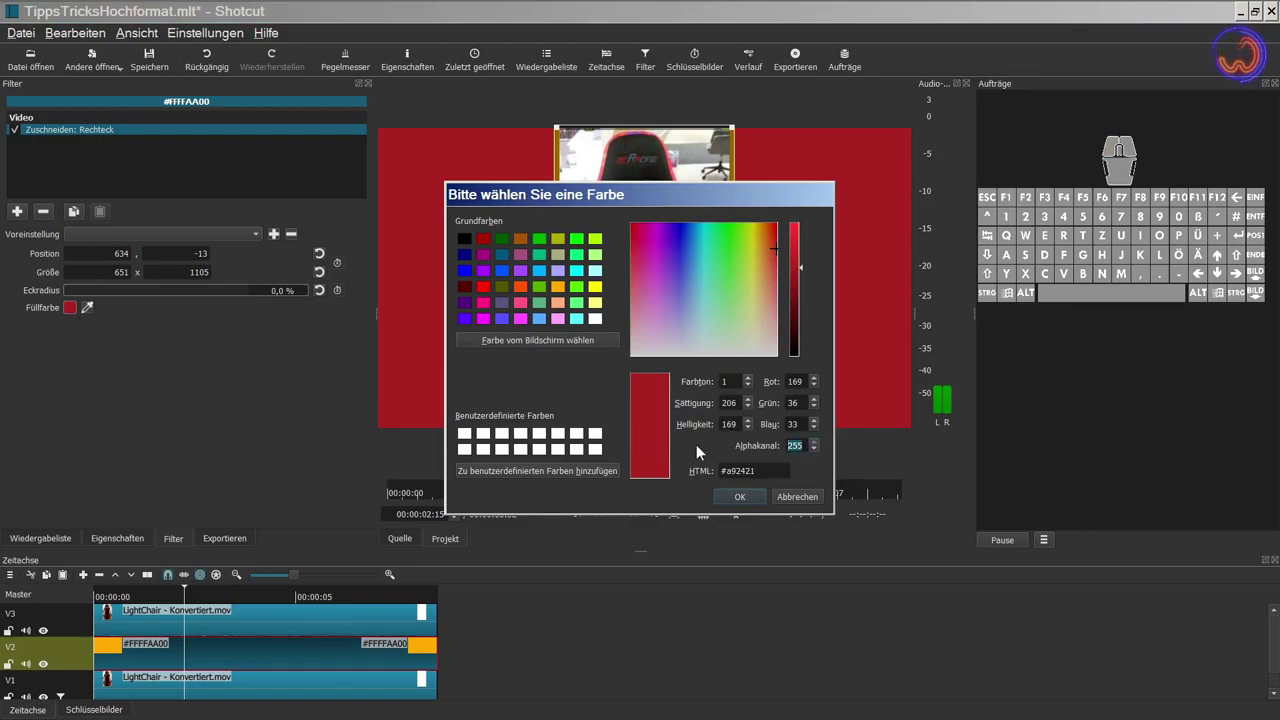
type("1")
left_click(747, 497)
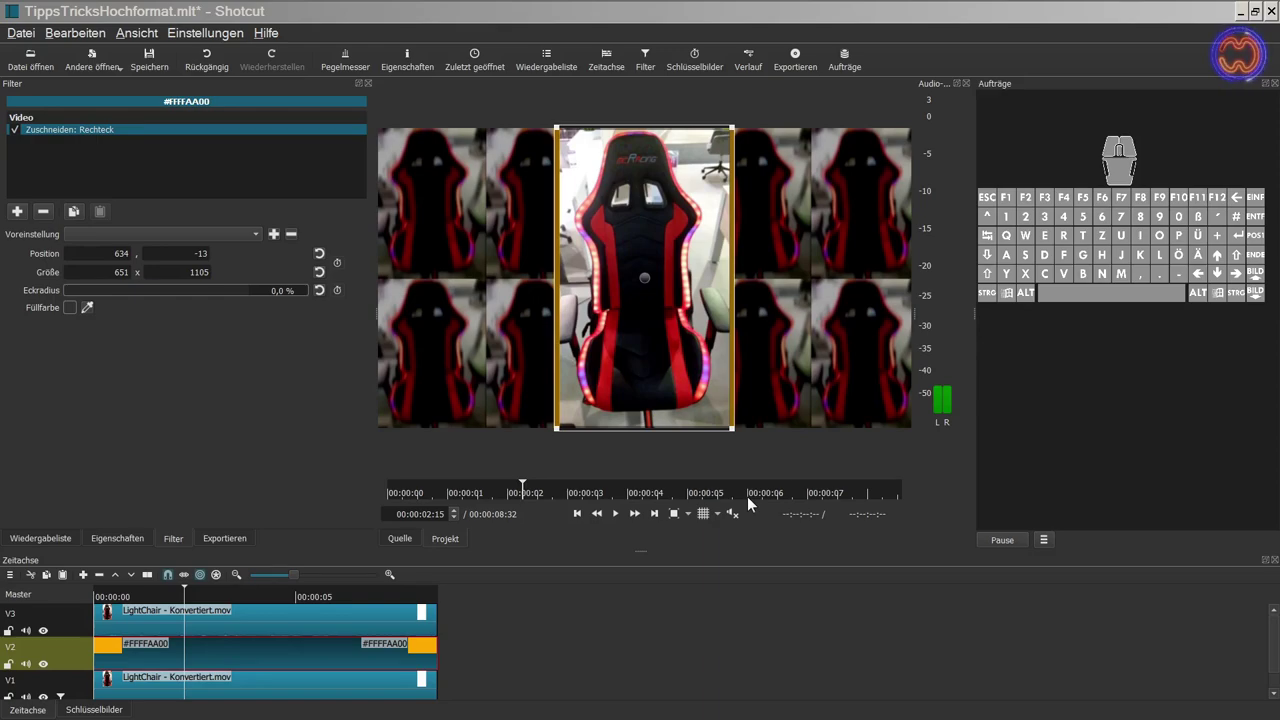
- Add the Drehen und skalieren filter to the V3 clip and set Skalieren to 94.9 %
left_click(331, 625)
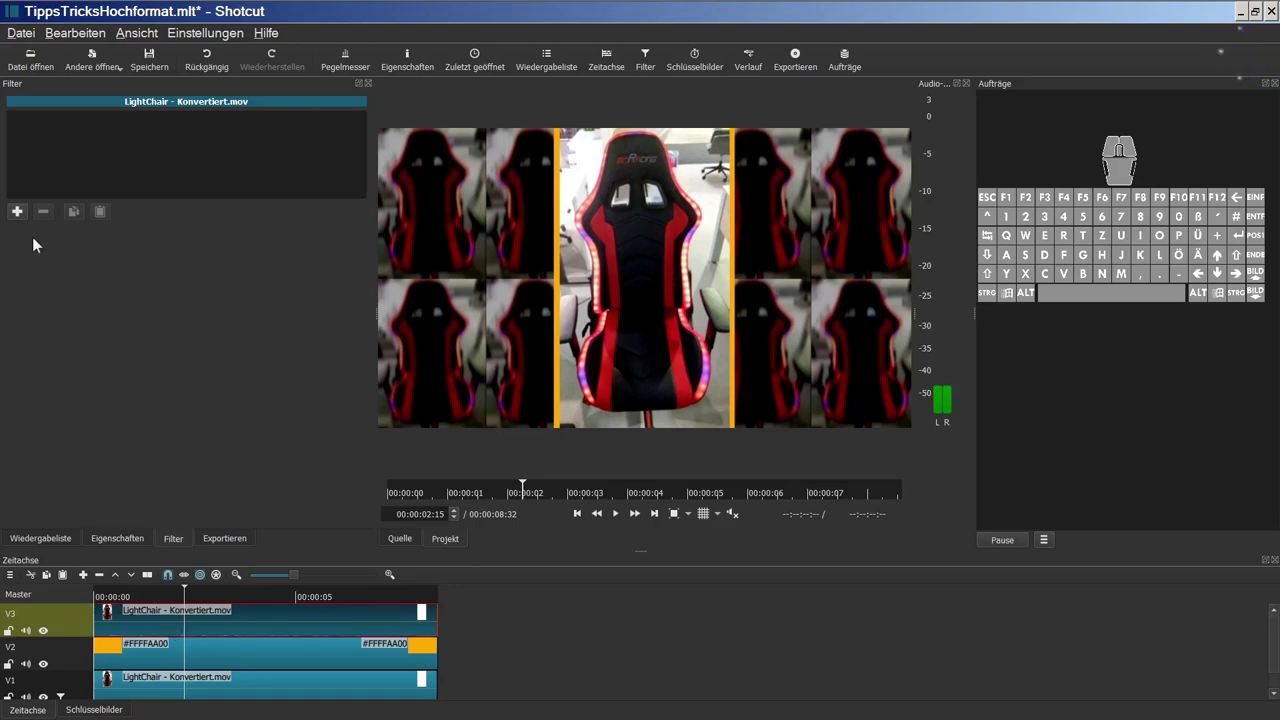
left_click(17, 211)
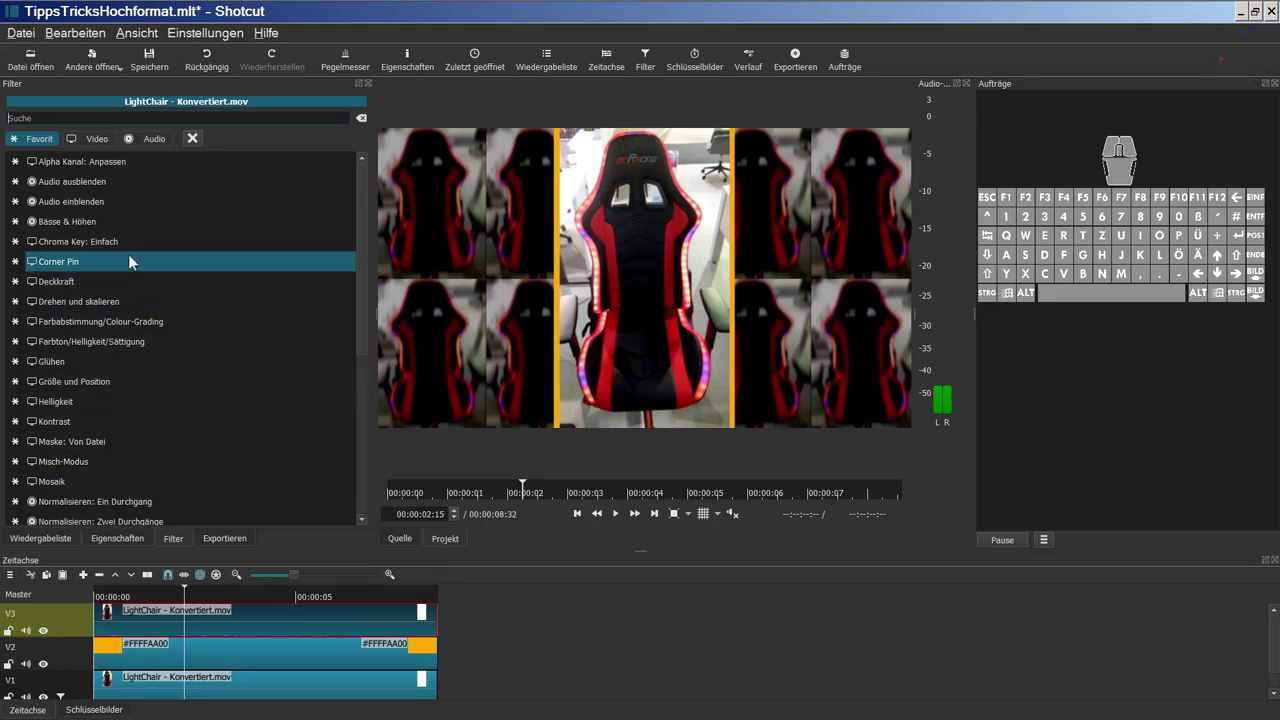
left_click(126, 299)
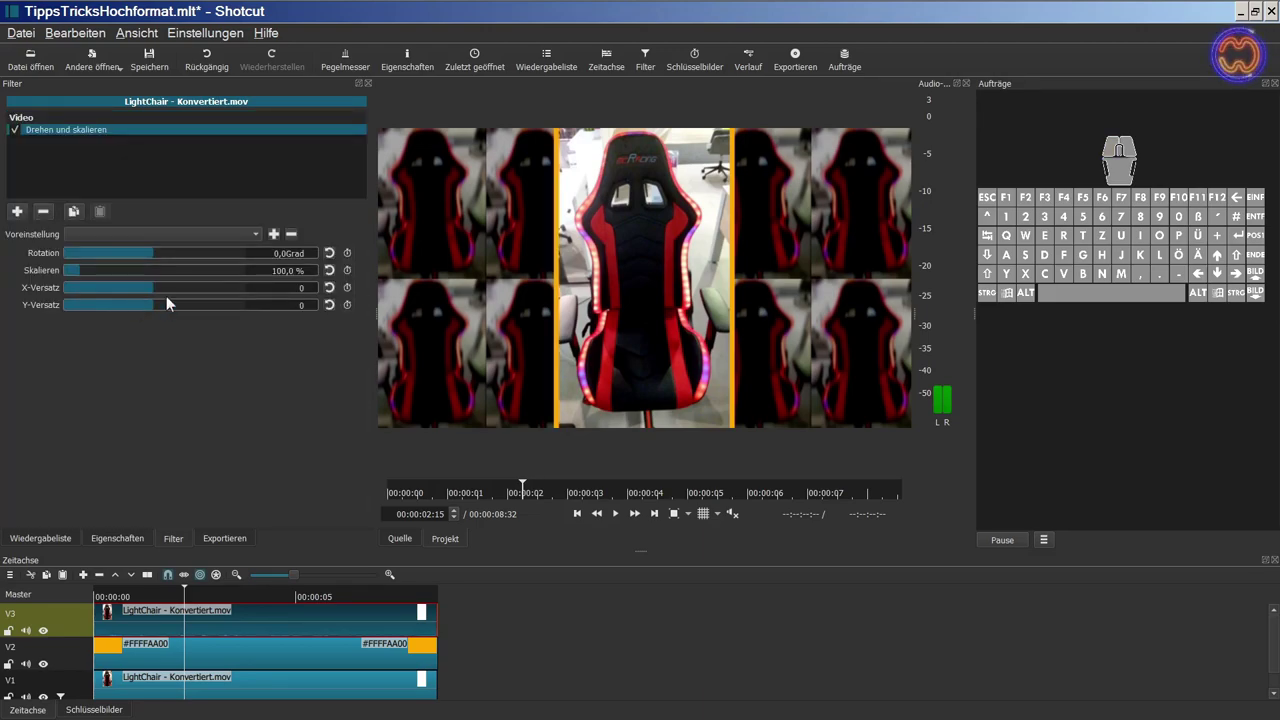
scroll(282, 270, "down", 1)
scroll(282, 270, "down", 1)
scroll(282, 270, "down", 18)
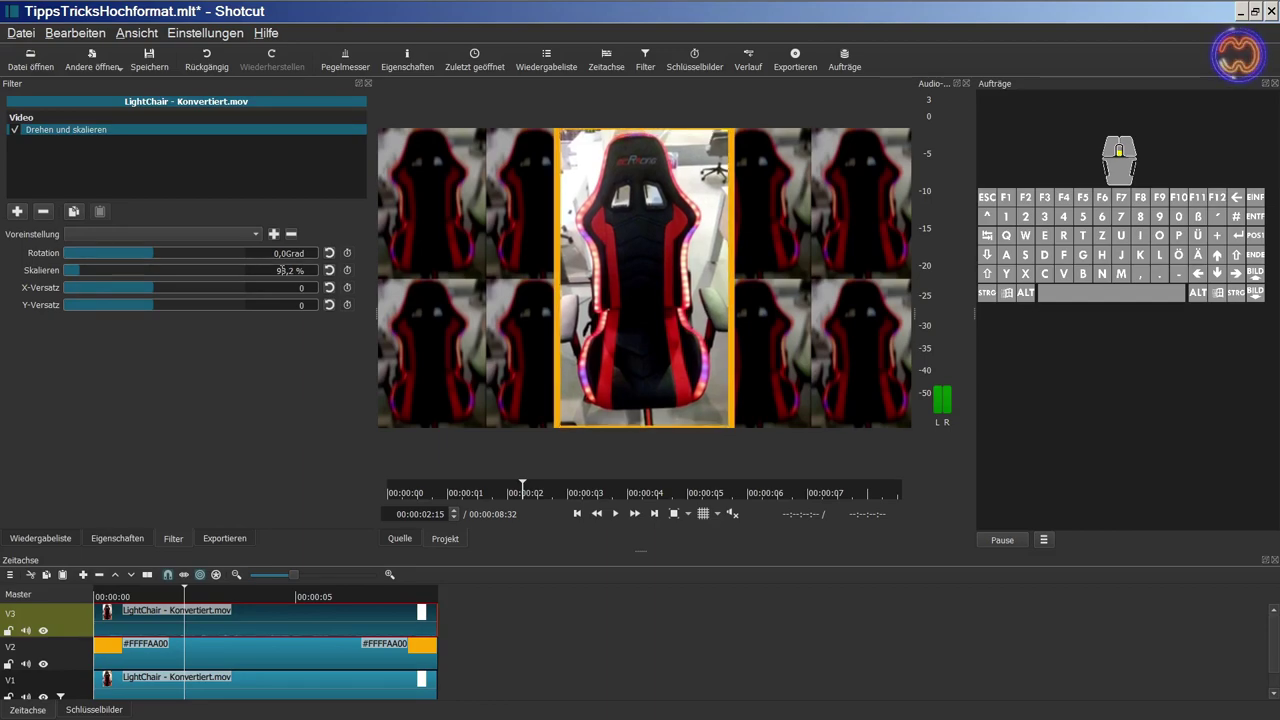
scroll(282, 270, "down", 19)
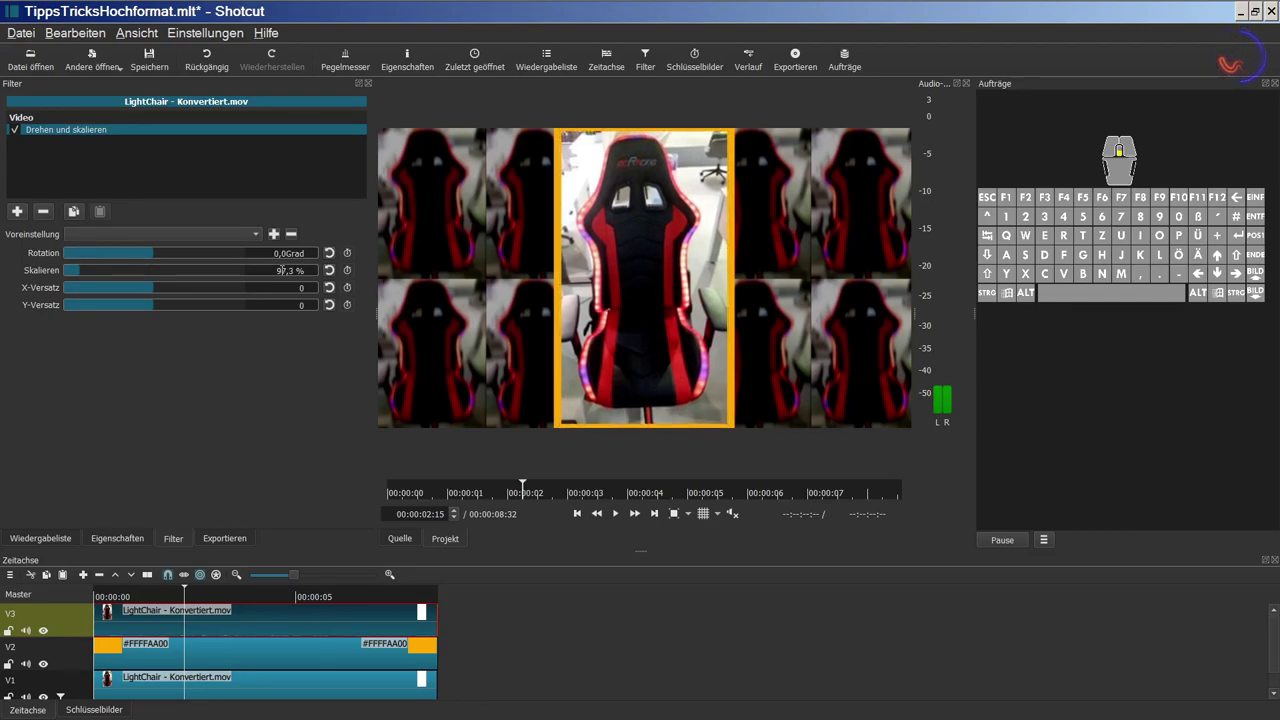
scroll(282, 270, "down", 4)
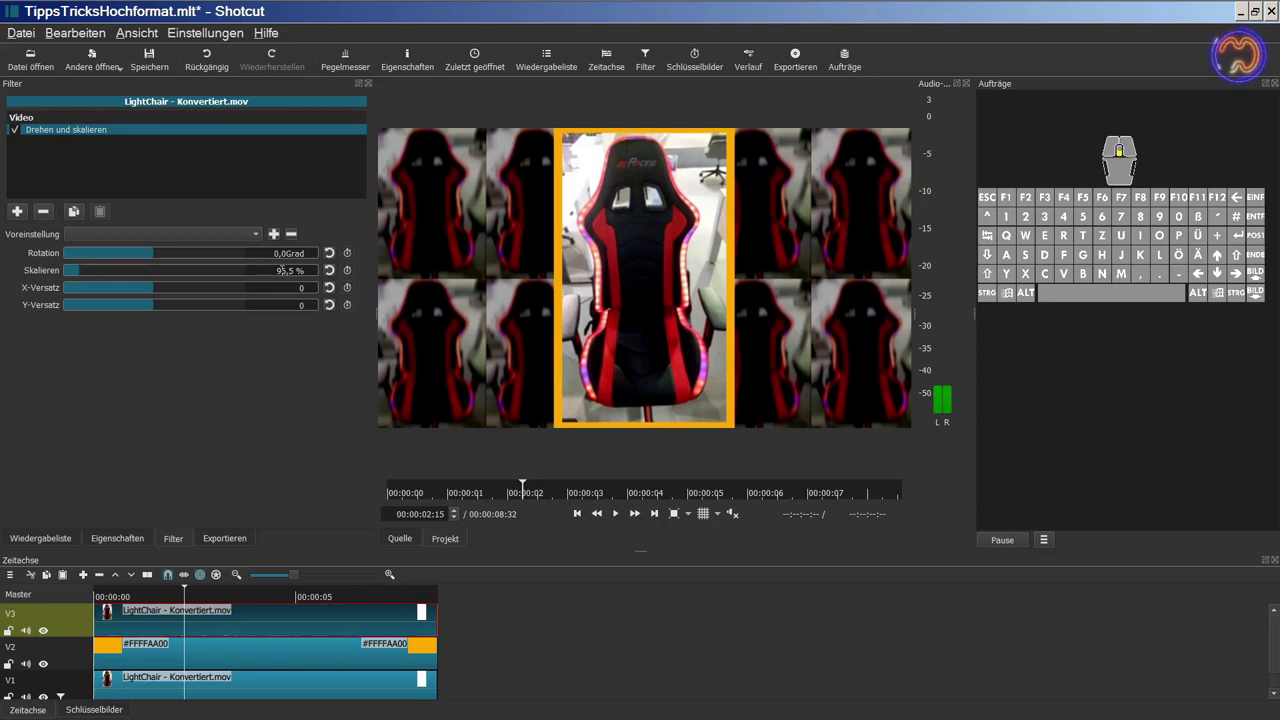
scroll(282, 270, "up", 7)
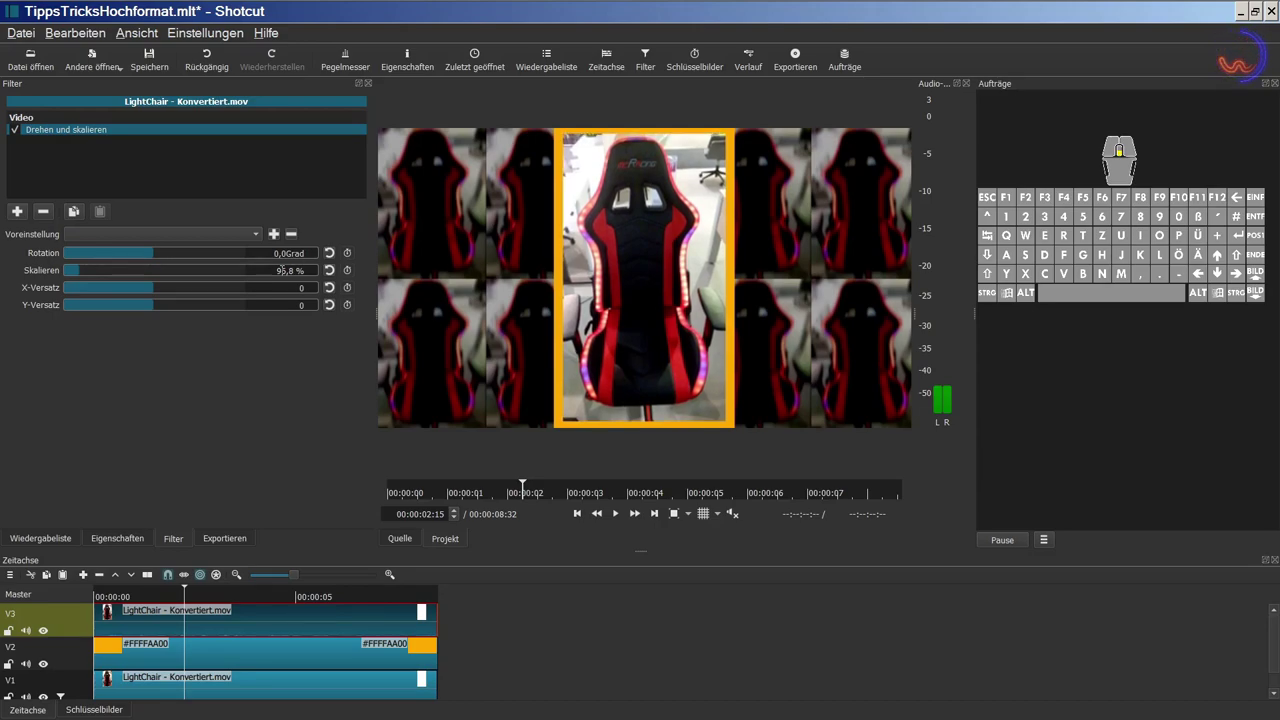
scroll(282, 270, "down", 5)
scroll(282, 270, "down", 12)
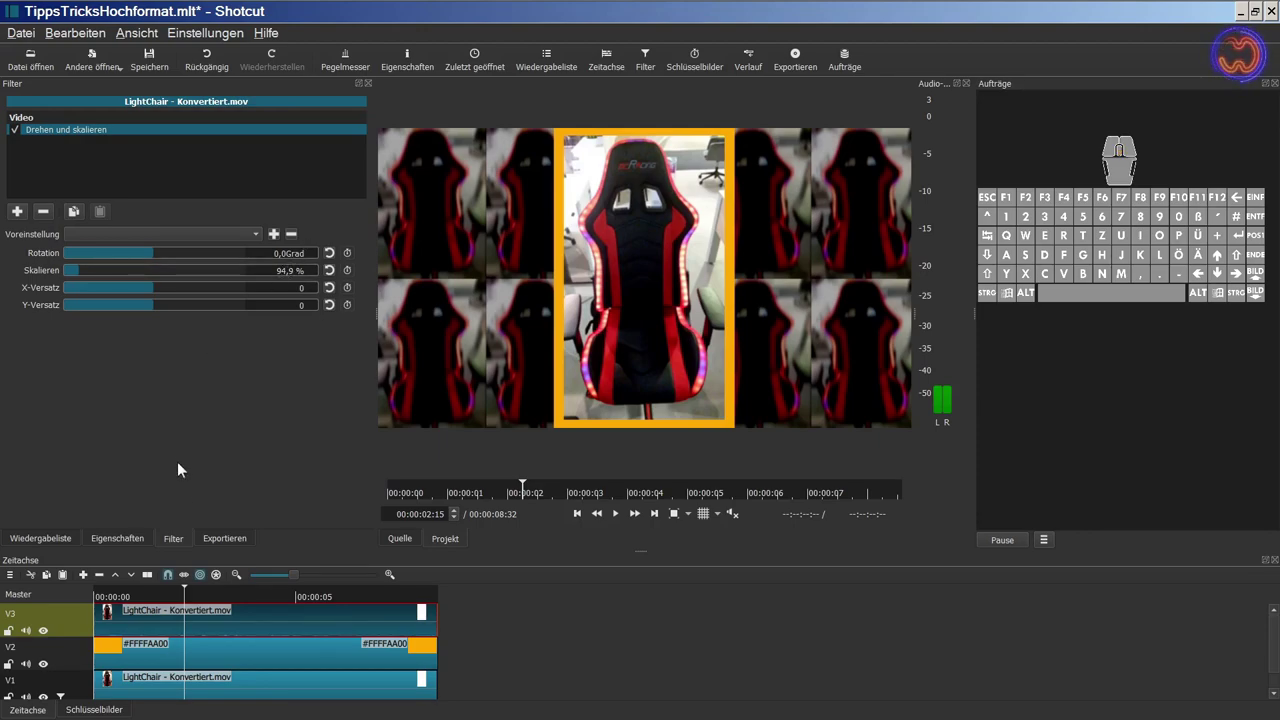
- Set the Eckradius of the V2 colour clip's rectangular crop to 28.8 %
left_click(76, 694)
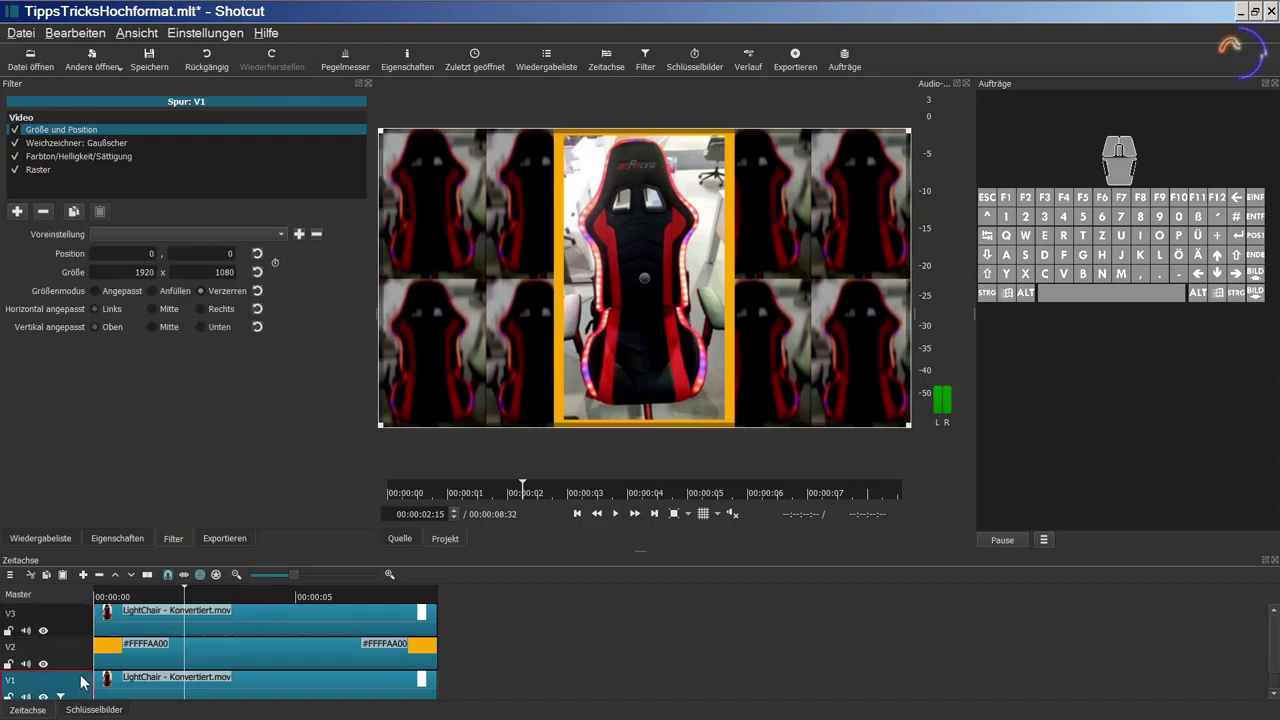
left_click(161, 648)
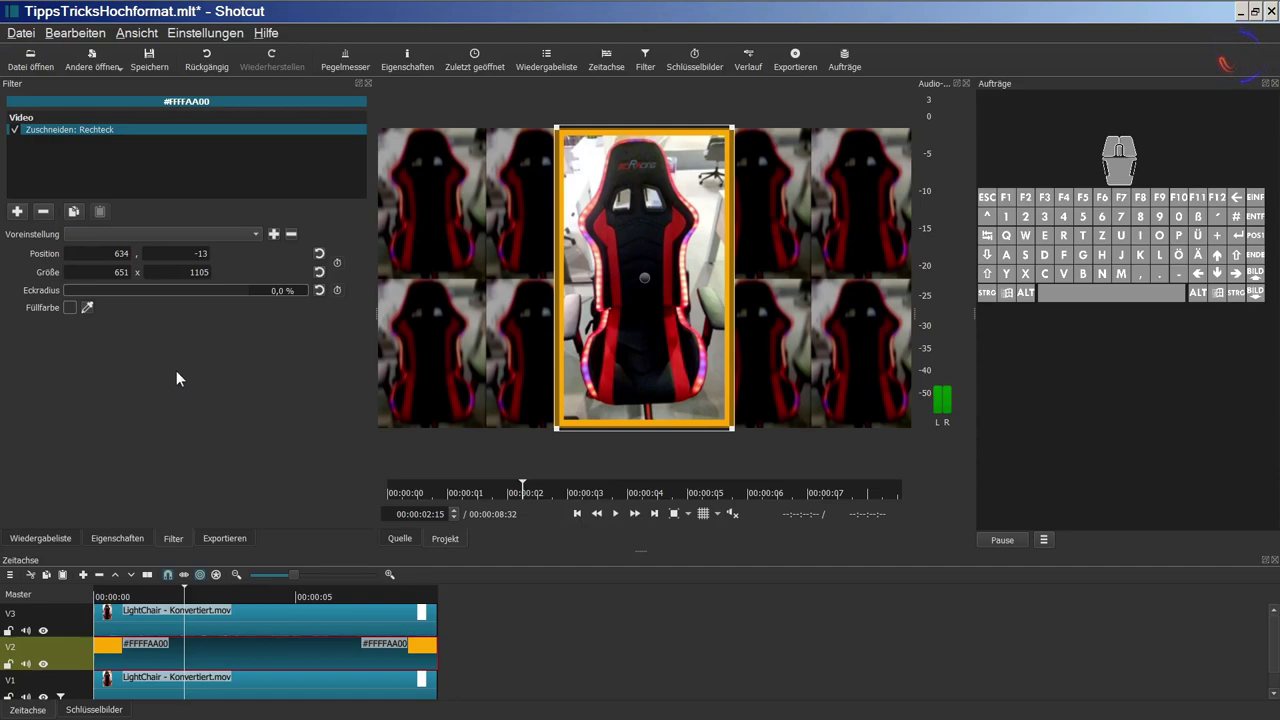
left_click_drag(74, 291, 117, 289)
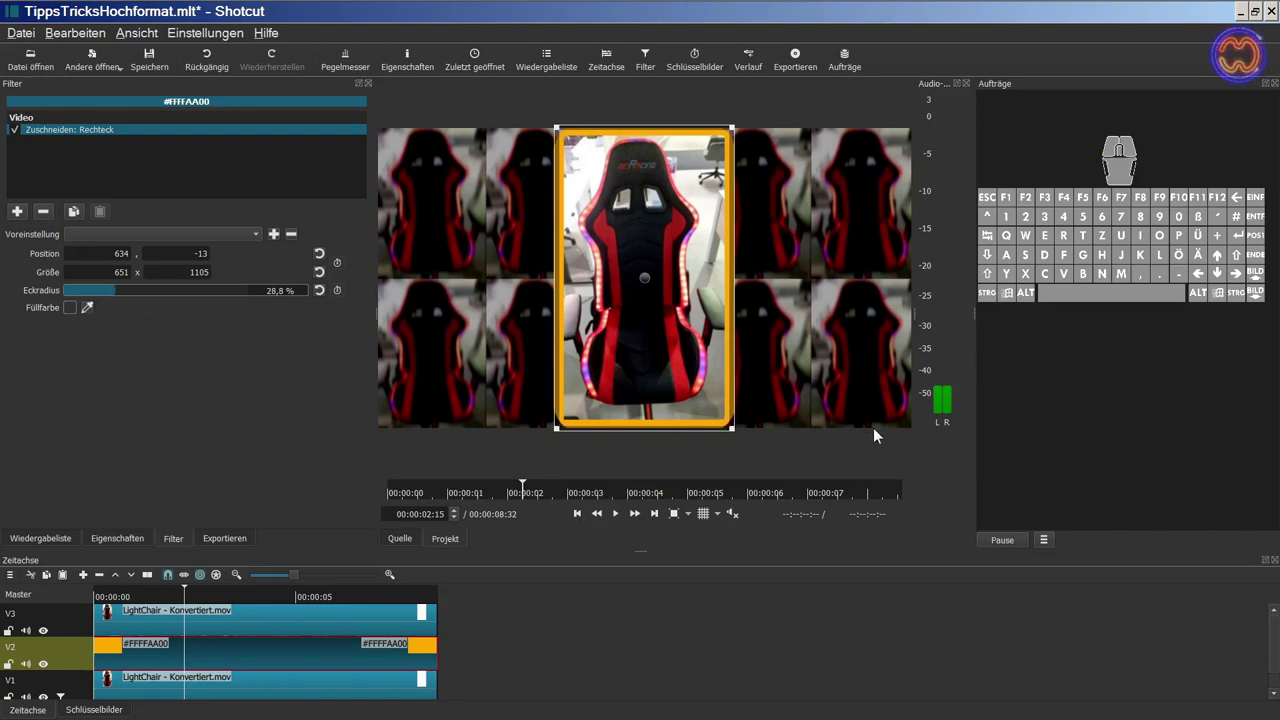
- Examine the upper and lower rounded corners of the orange frame in the enlarged preview
left_click(676, 513)
left_click_drag(902, 285, 909, 150)
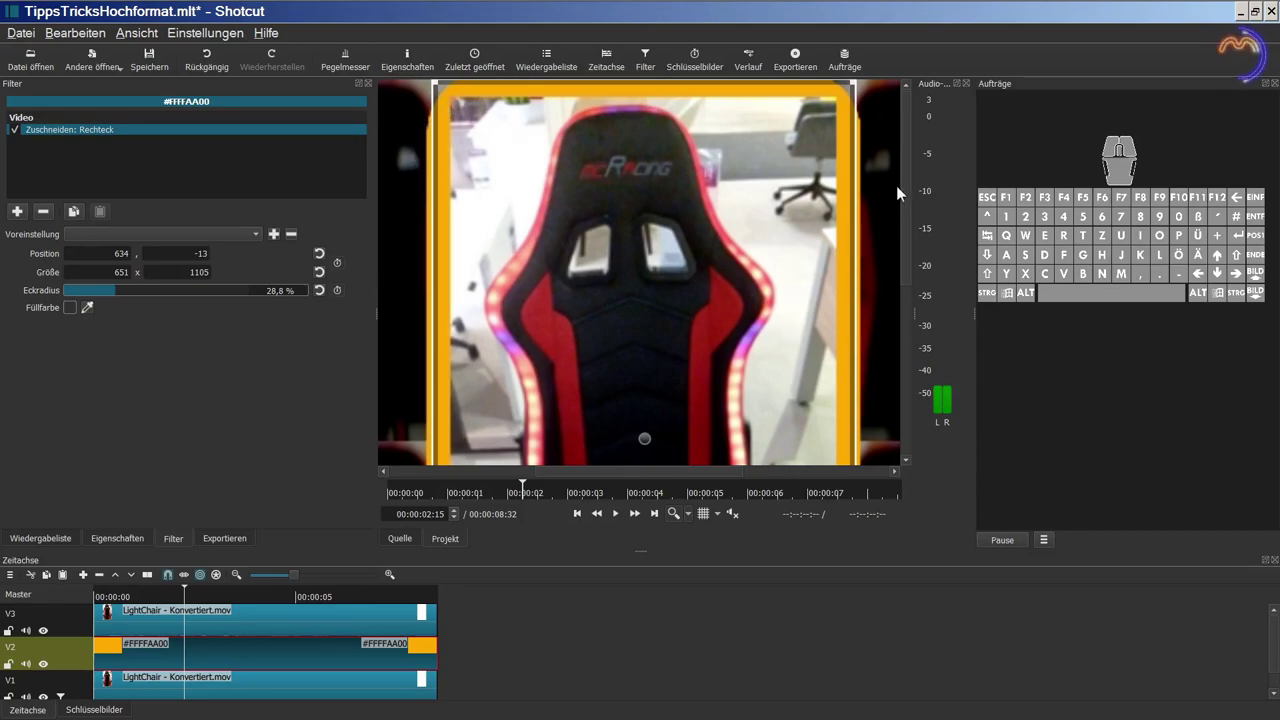
left_click_drag(905, 184, 899, 392)
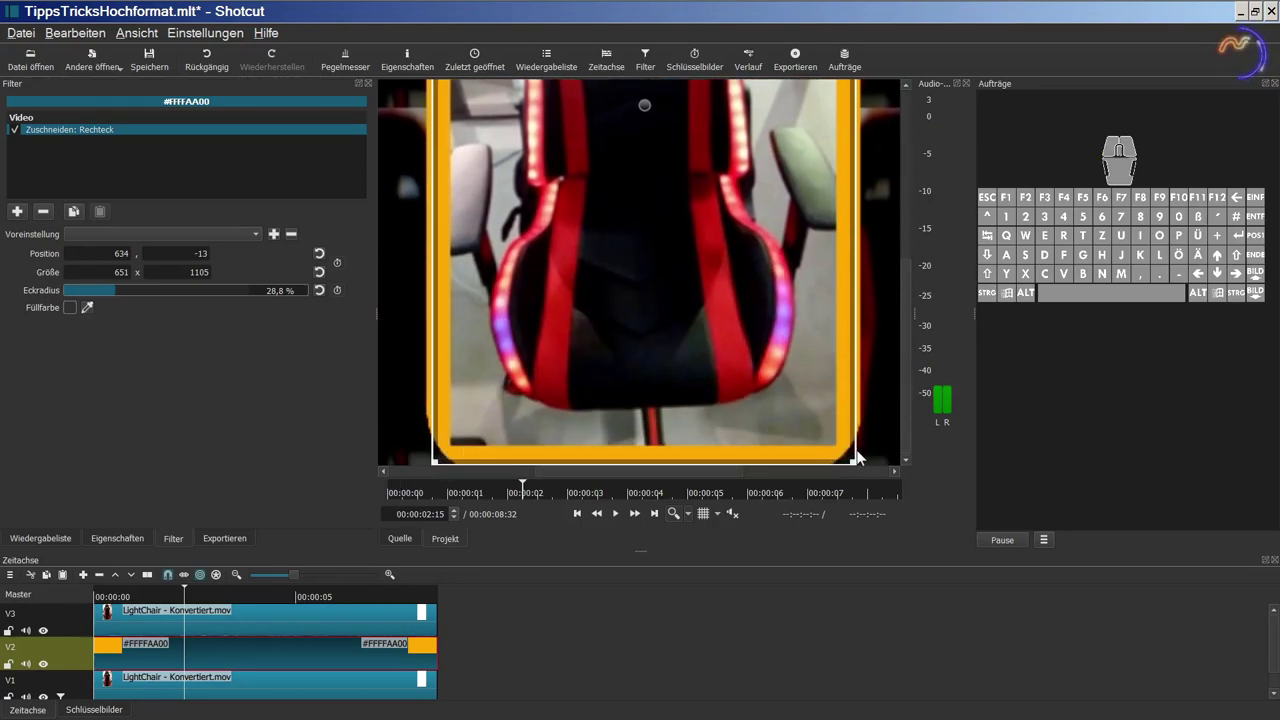
left_click_drag(900, 331, 903, 113)
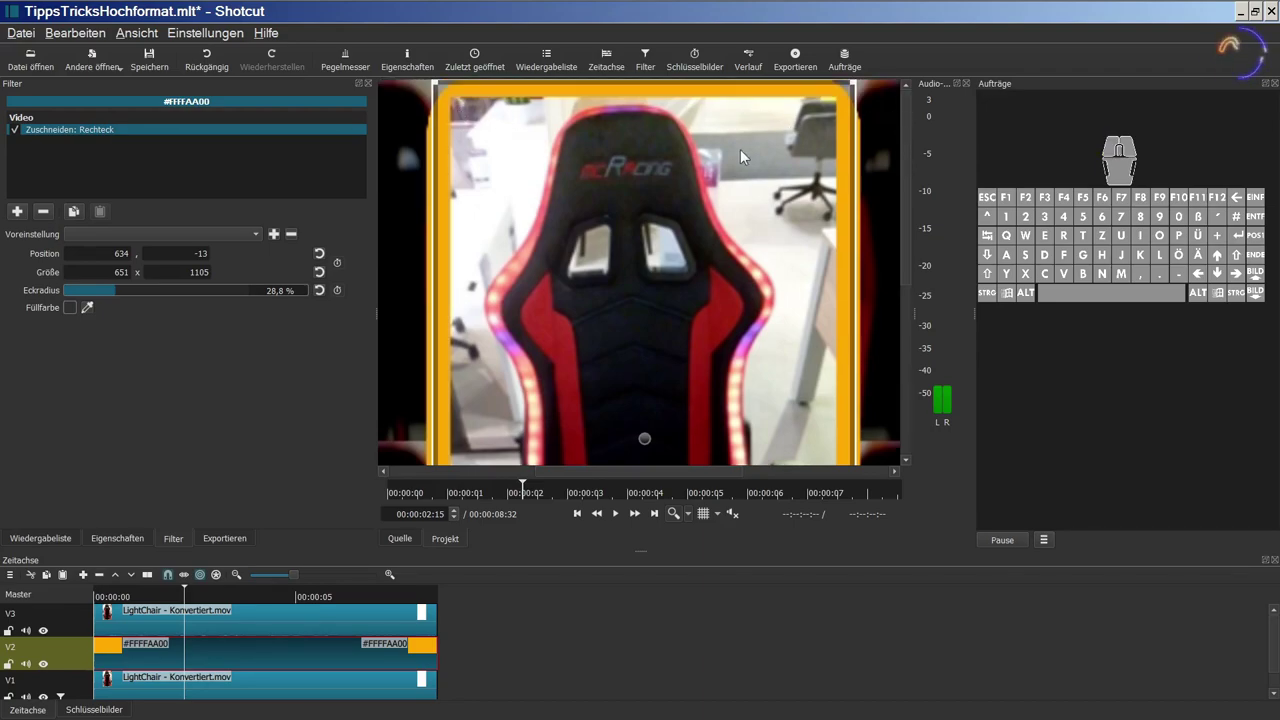
- Add the Zuschneiden: Rechteck filter to the LightChair clip on track V3
left_click(233, 622)
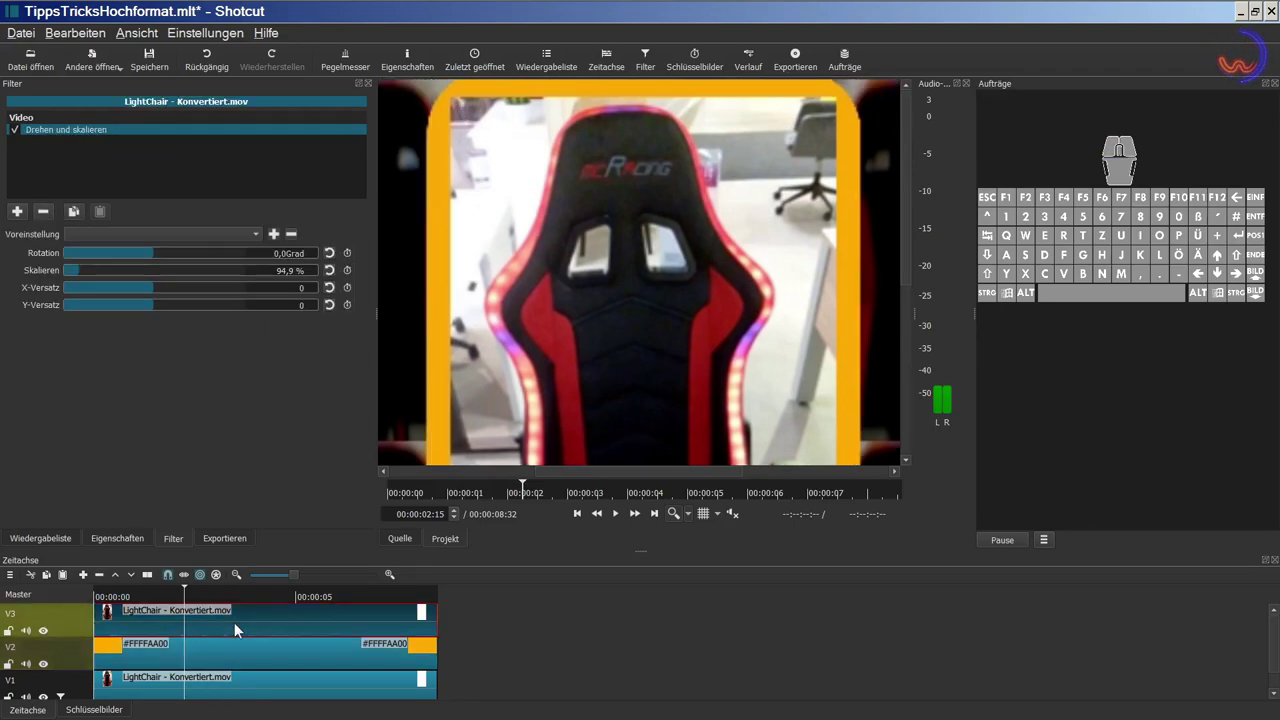
left_click(16, 211)
scroll(86, 471, "down", 8)
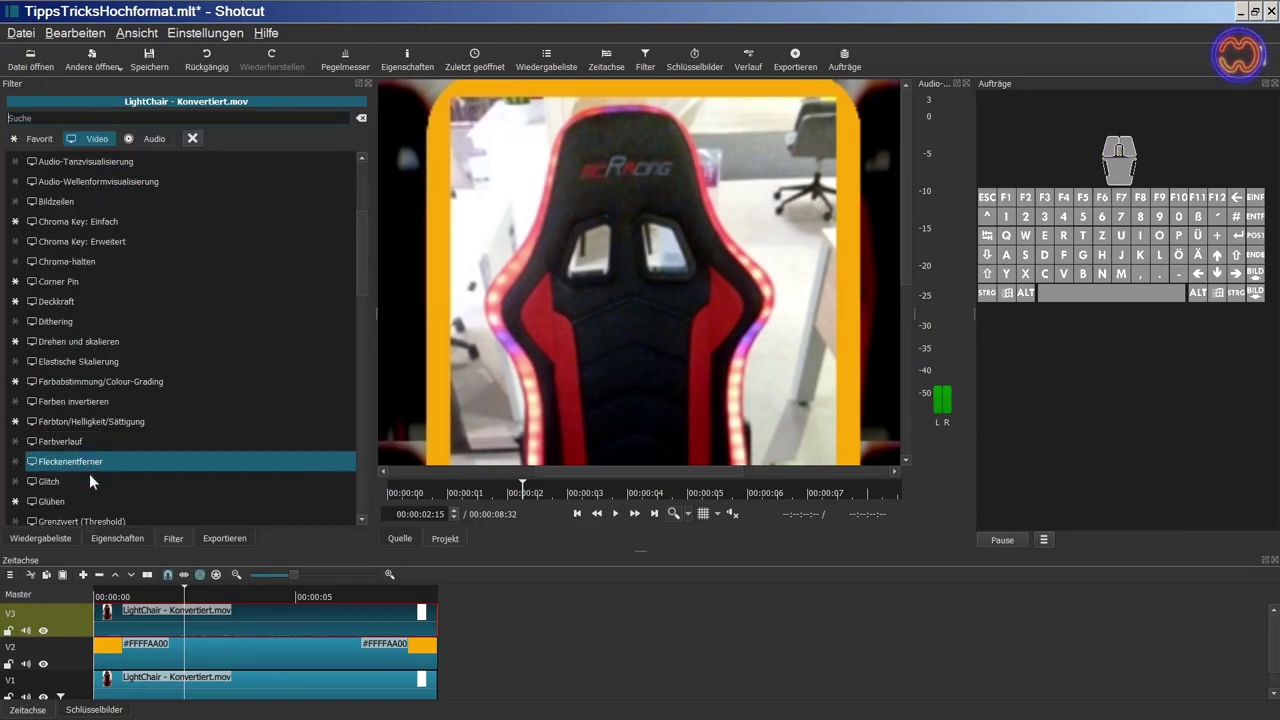
scroll(90, 503, "down", 5)
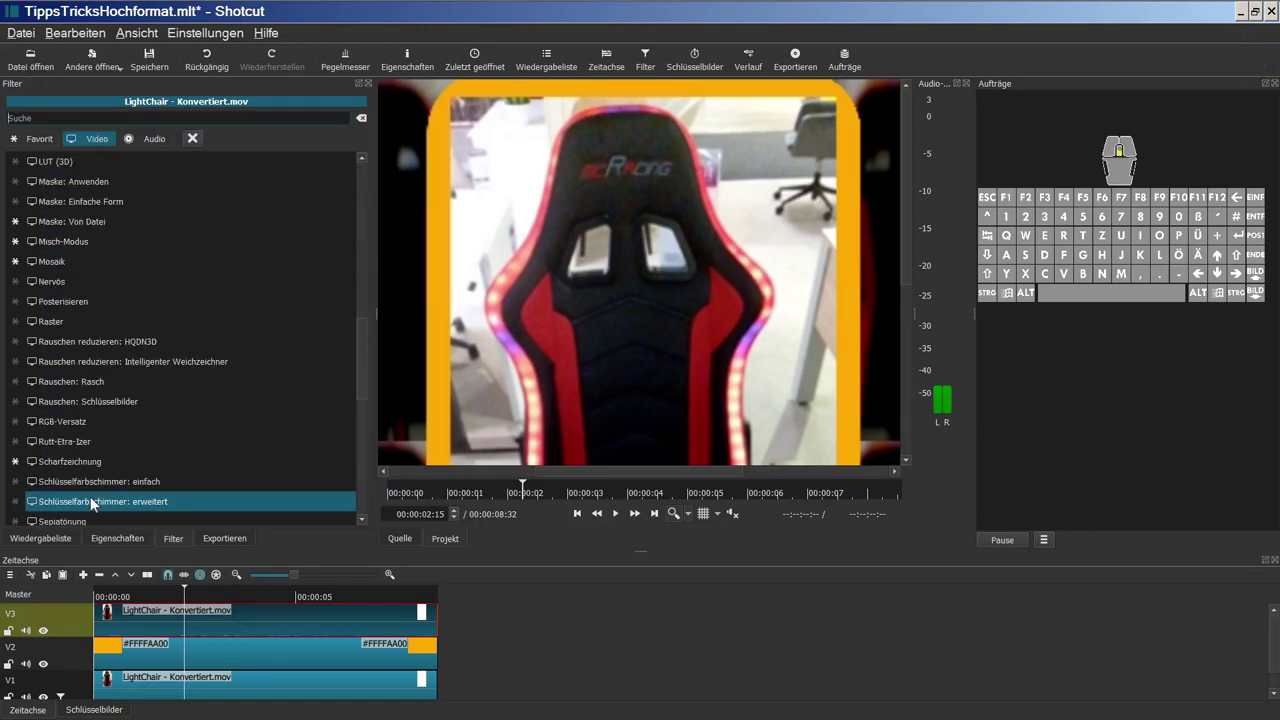
scroll(90, 503, "down", 8)
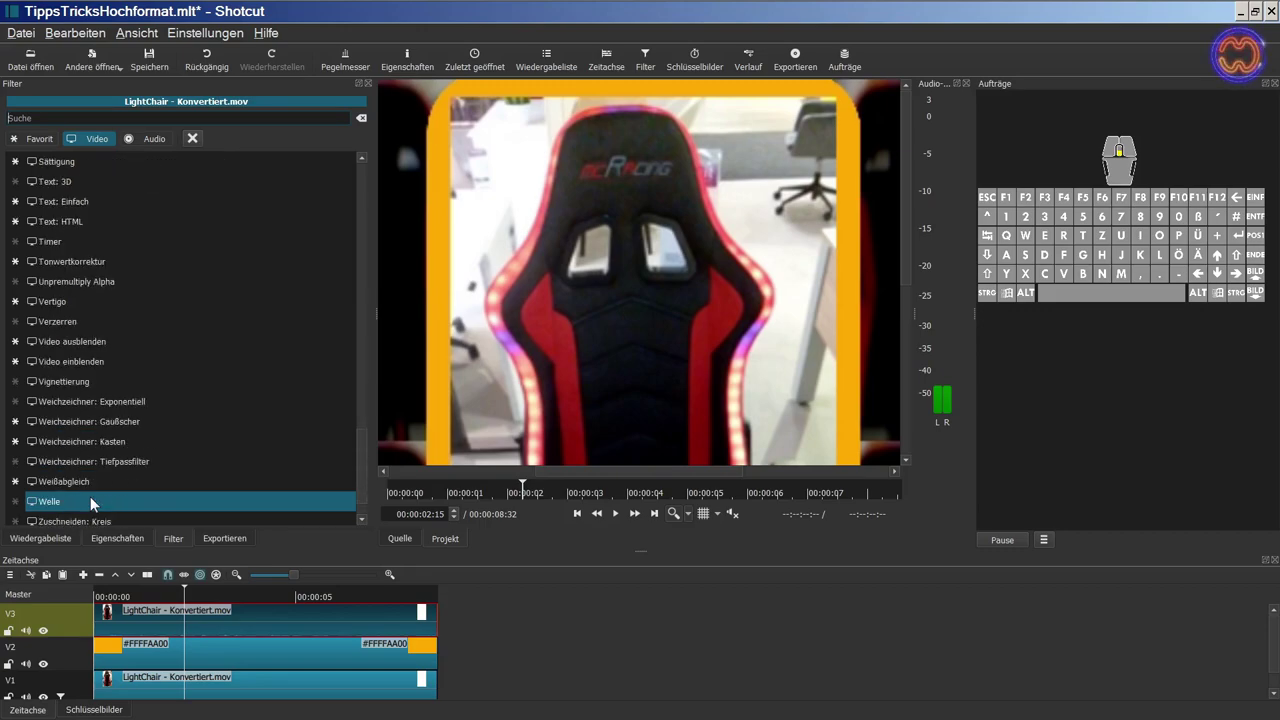
scroll(90, 503, "down", 2)
left_click(87, 511)
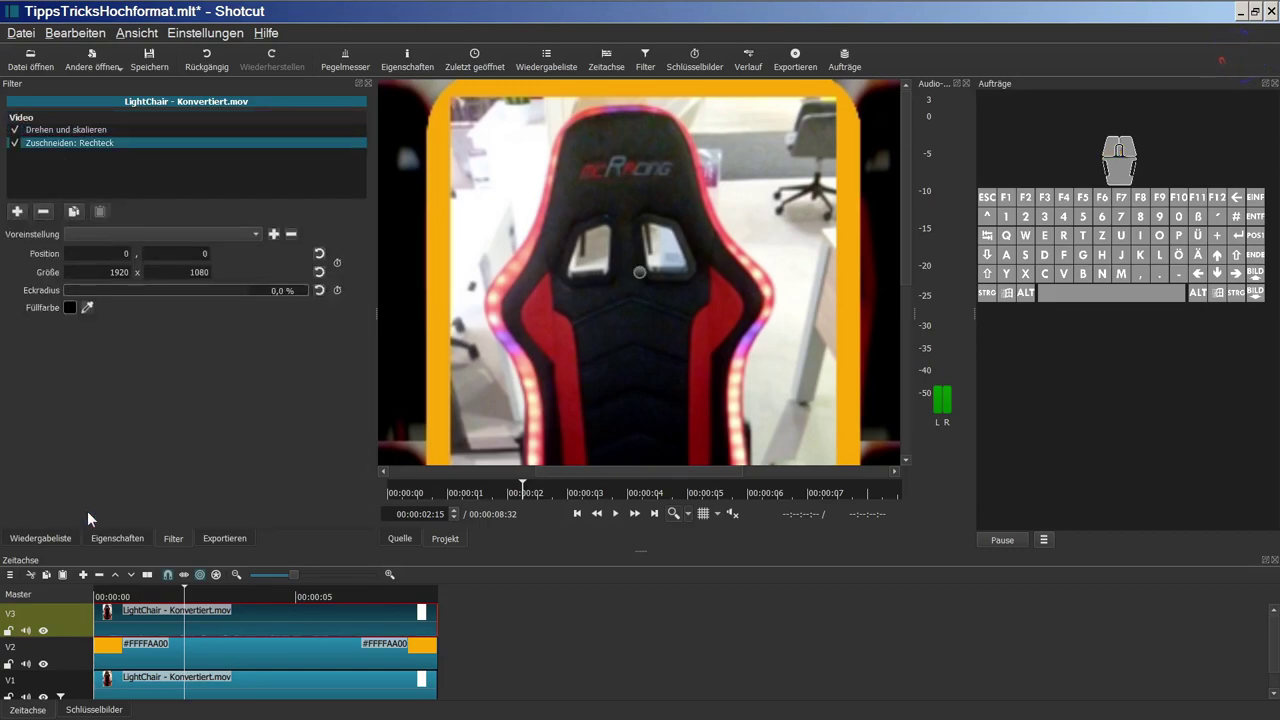
- Fit the V3 clip's crop rectangle to the portrait video's edges, at position 662, 14 with a size of 597 x 1052
left_click(673, 514)
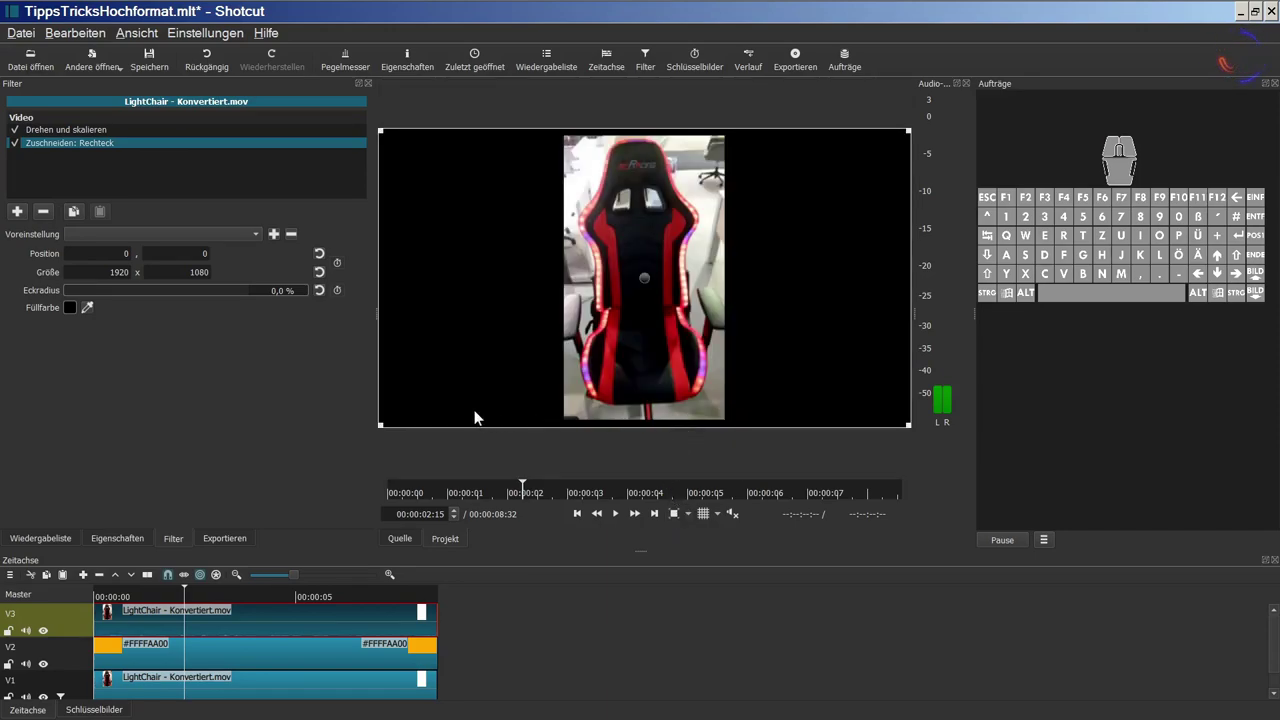
left_click_drag(392, 425, 572, 418)
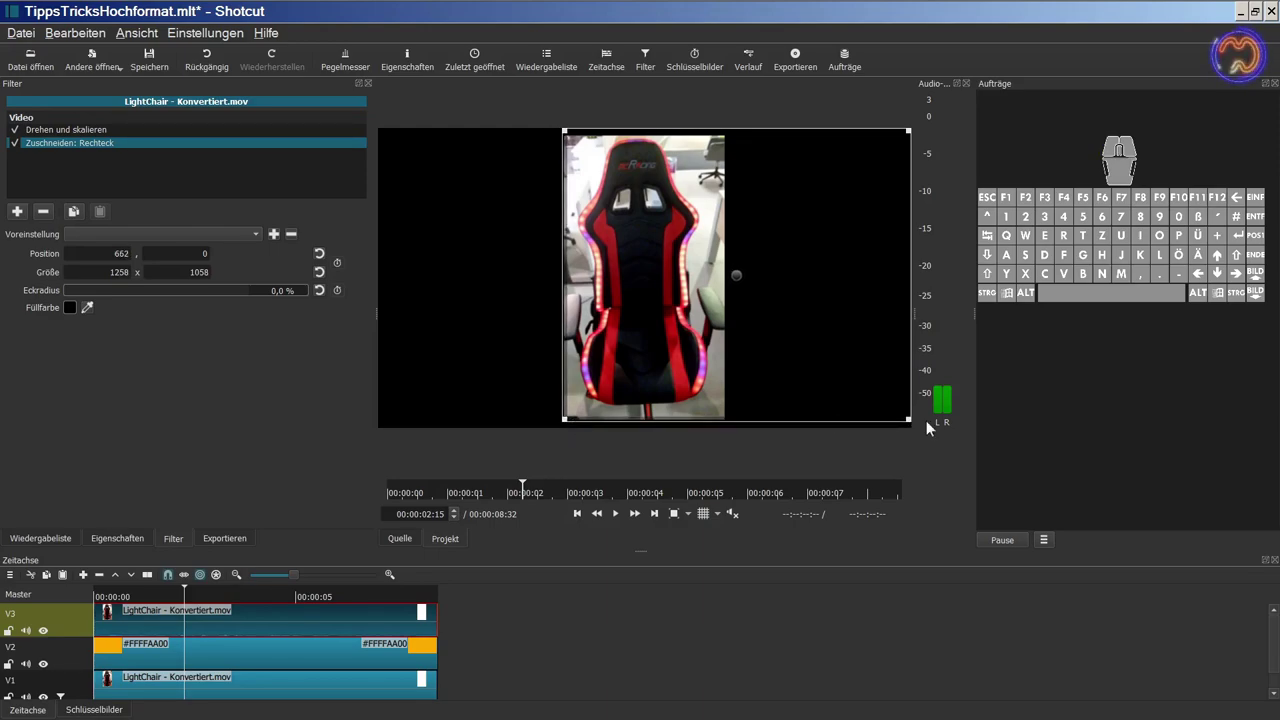
left_click_drag(913, 421, 713, 419)
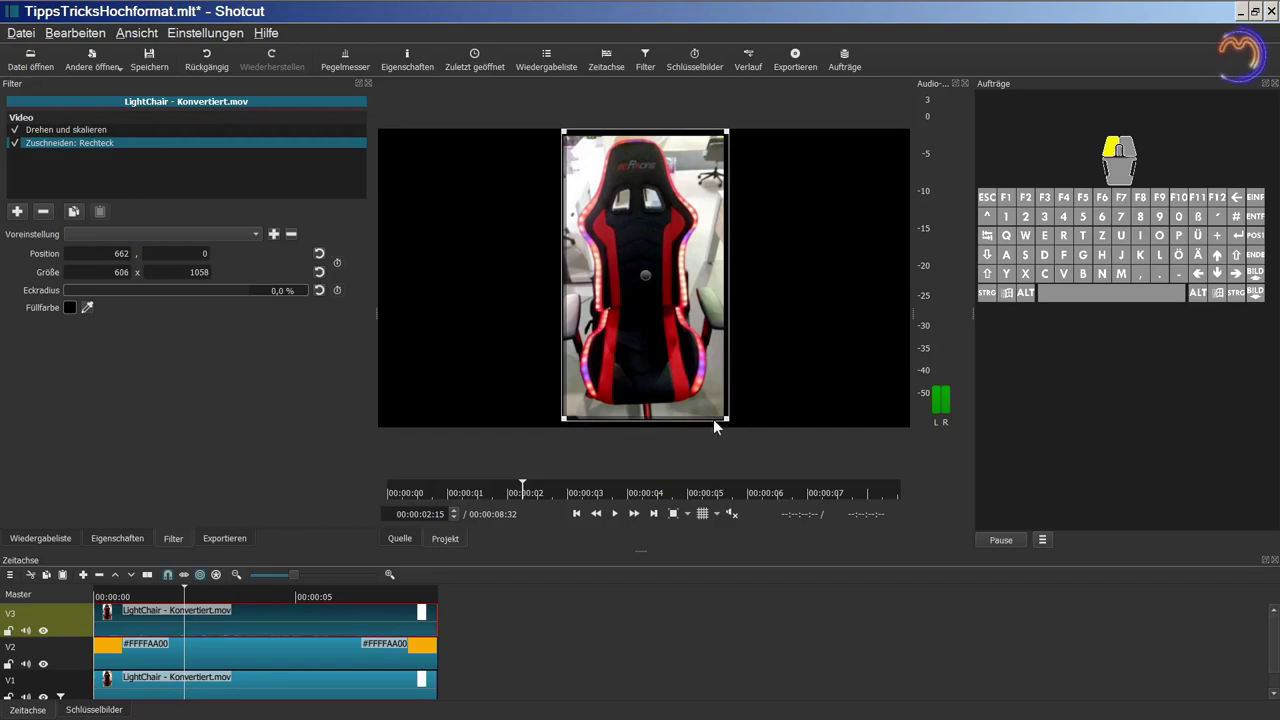
left_click(674, 515)
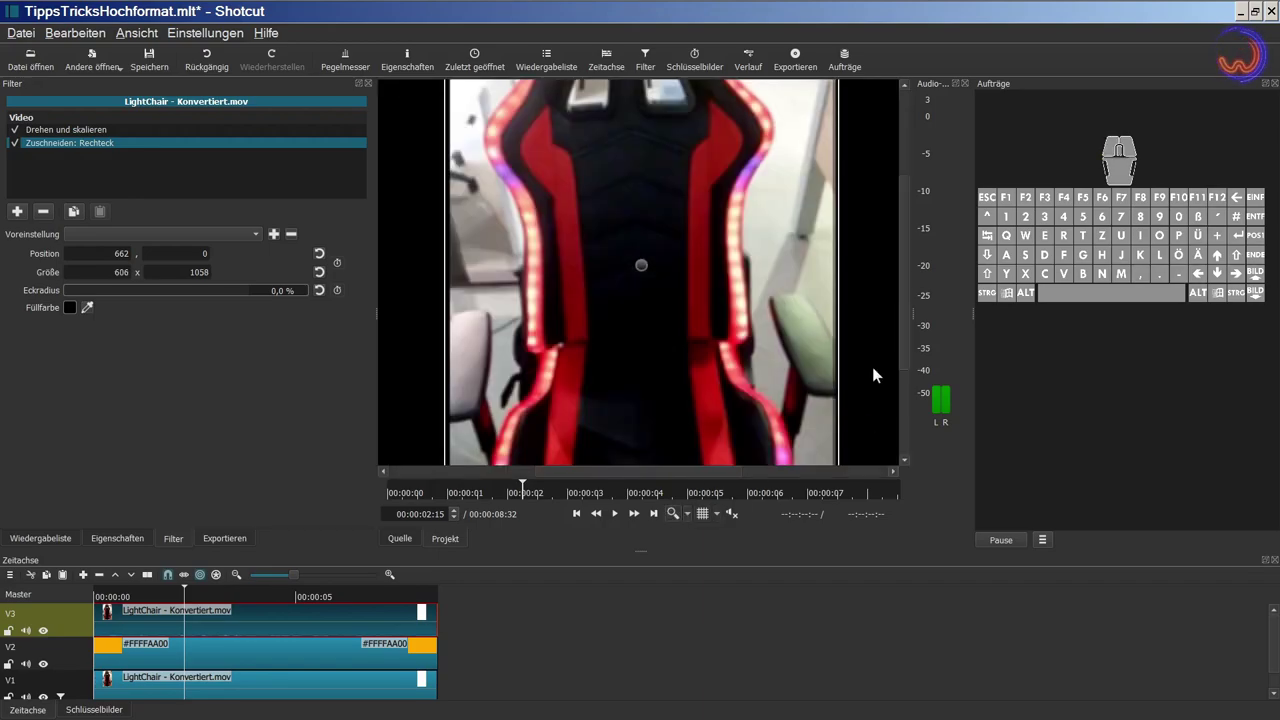
left_click_drag(906, 286, 853, 434)
left_click(906, 216)
left_click_drag(835, 90, 834, 103)
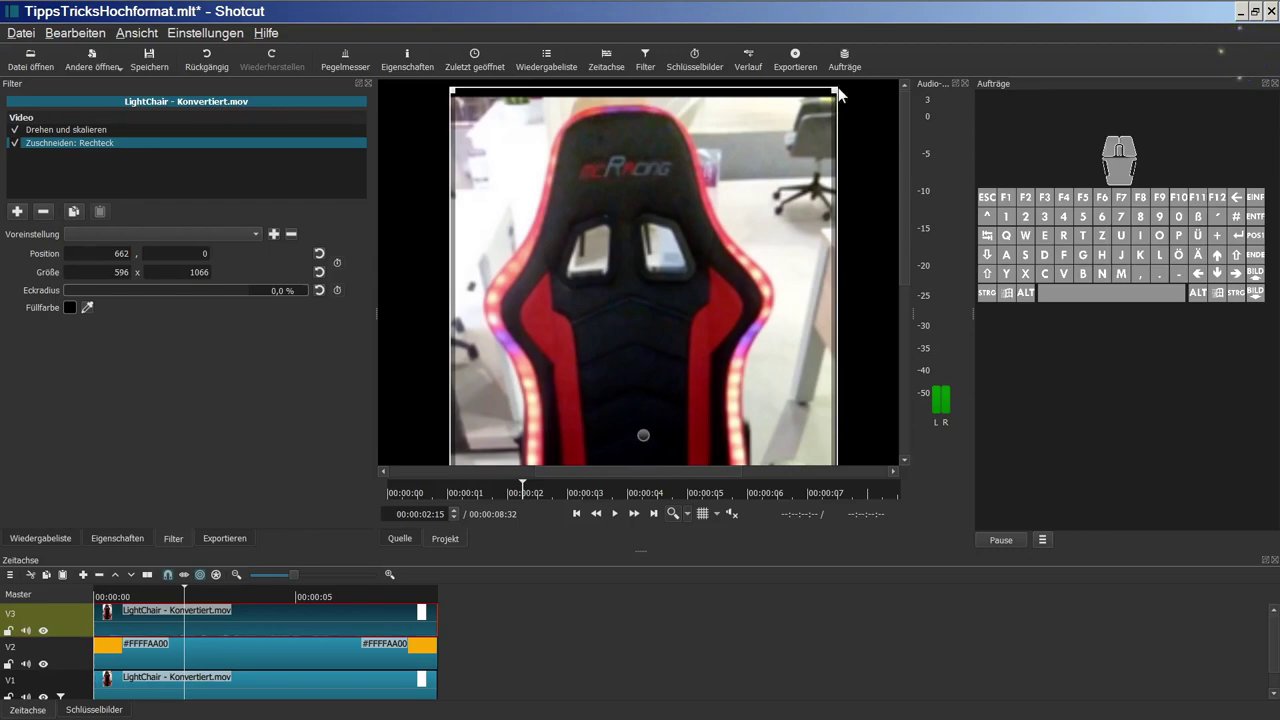
left_click(673, 514)
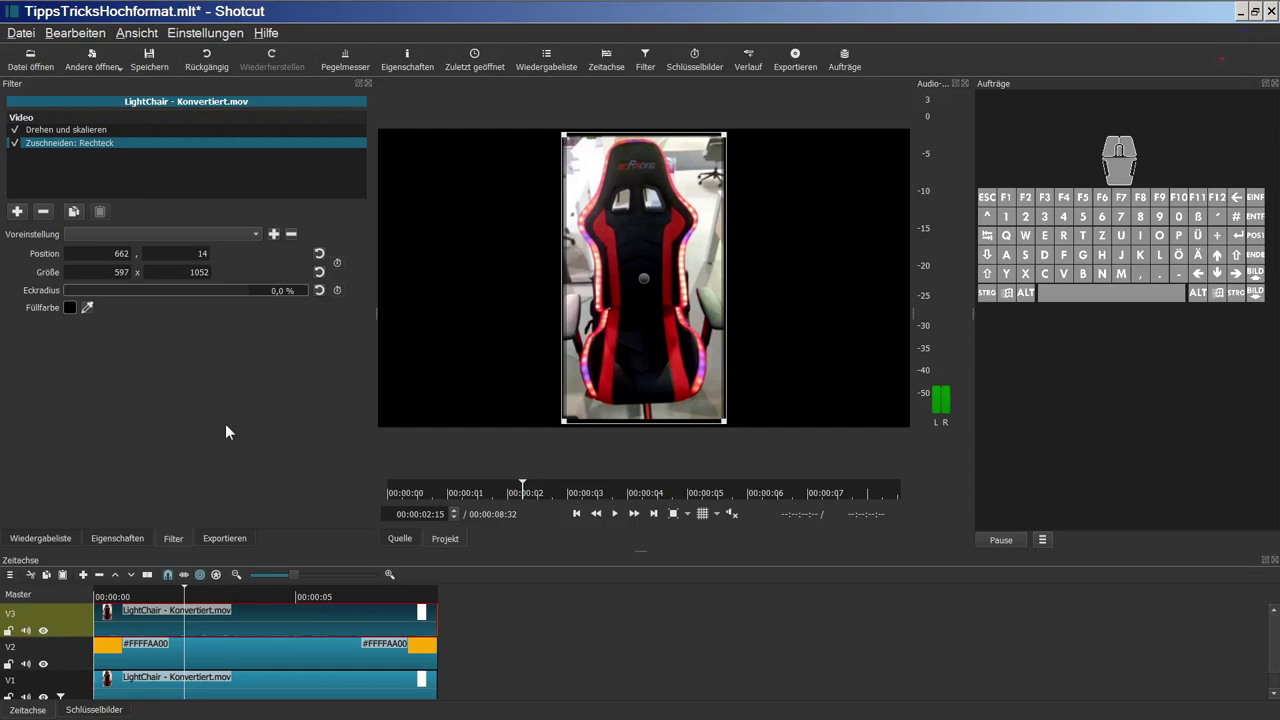
- Make the V3 crop filter's Füllfarbe transparent by setting its Alphakanal to 1
left_click(70, 307)
key("shift+Tab")
type("0")
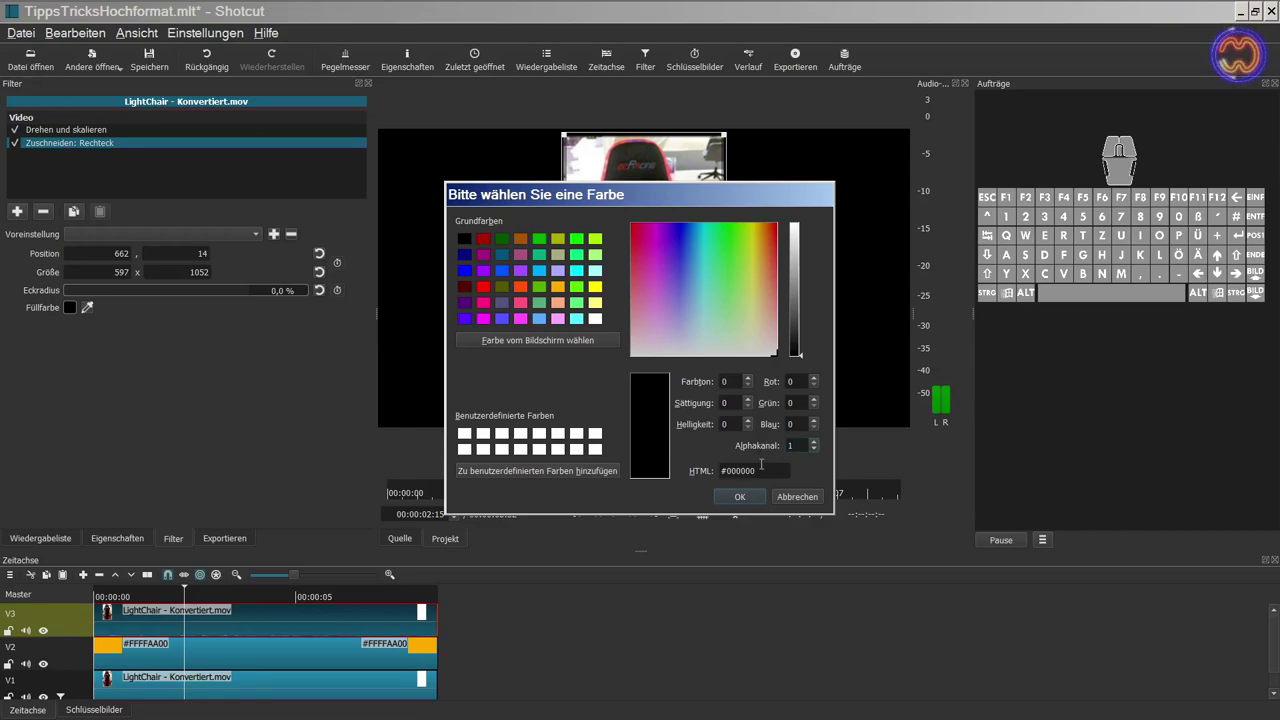
left_click(740, 497)
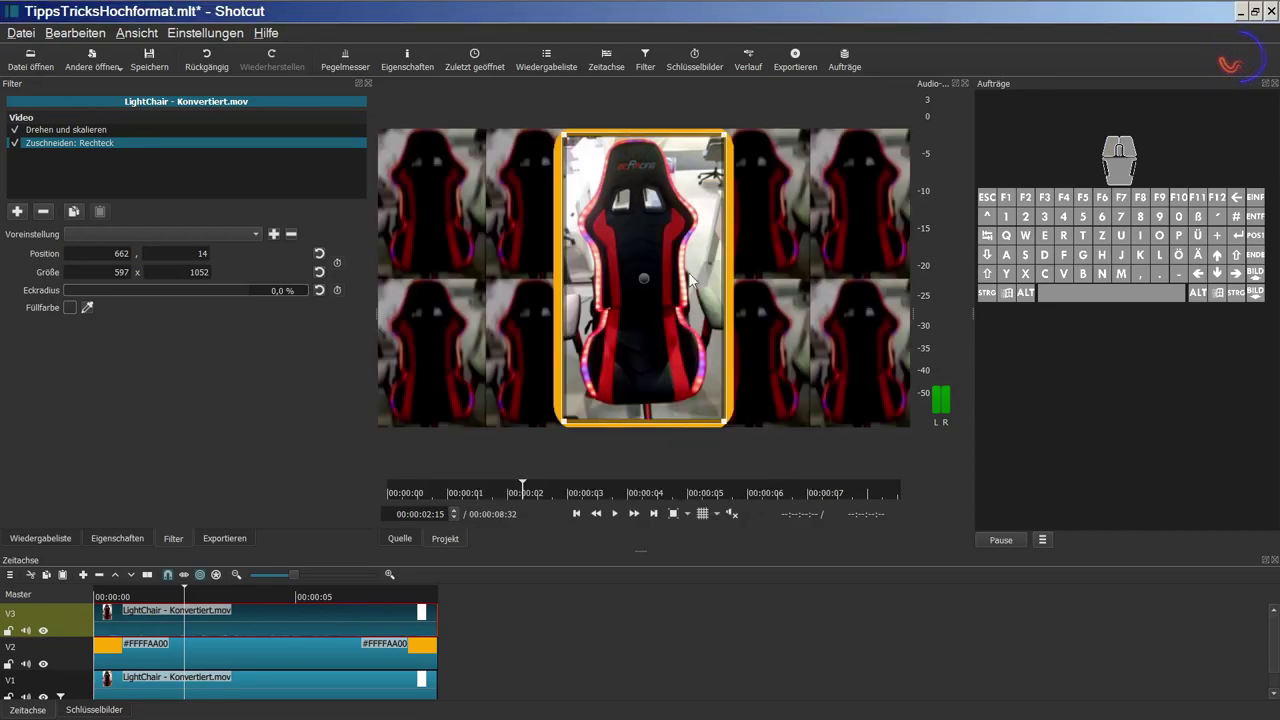
- Set the Eckradius of the V3 clip's rectangular crop to 29.3 %, checking the lower corners in the enlarged preview
left_click_drag(68, 290, 96, 286)
left_click_drag(114, 287, 116, 287)
left_click(673, 513)
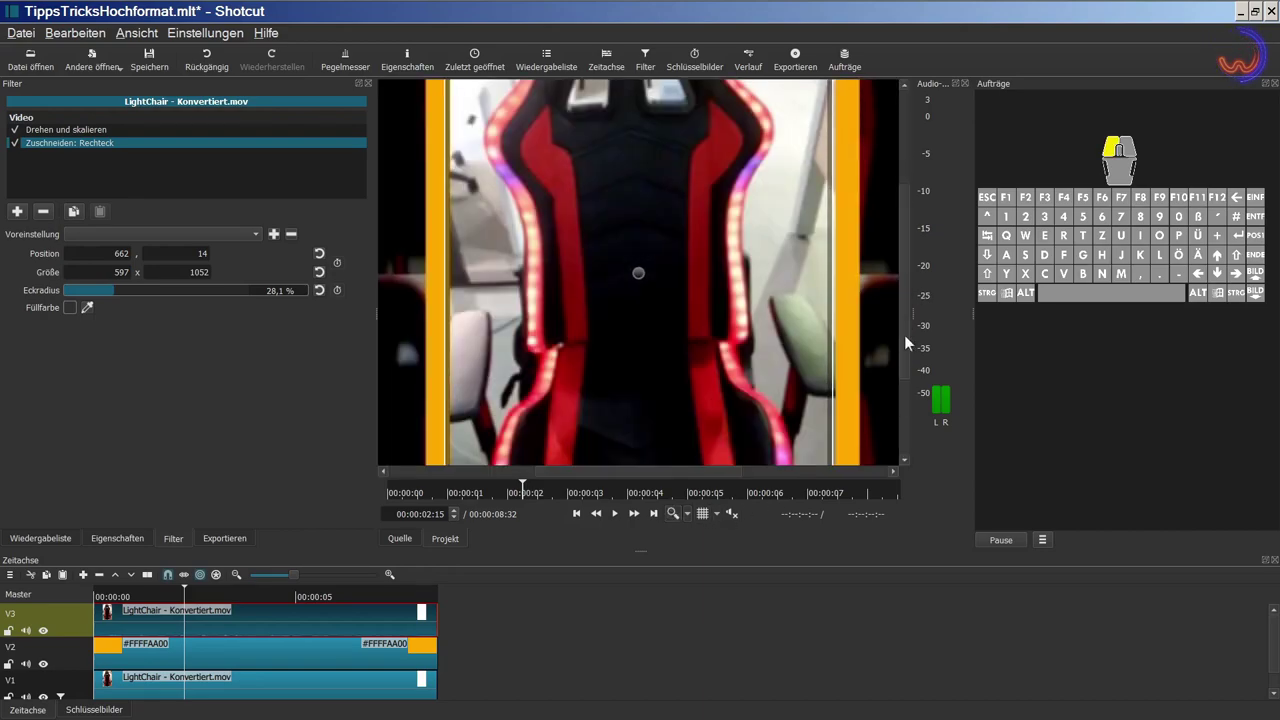
left_click_drag(905, 321, 901, 445)
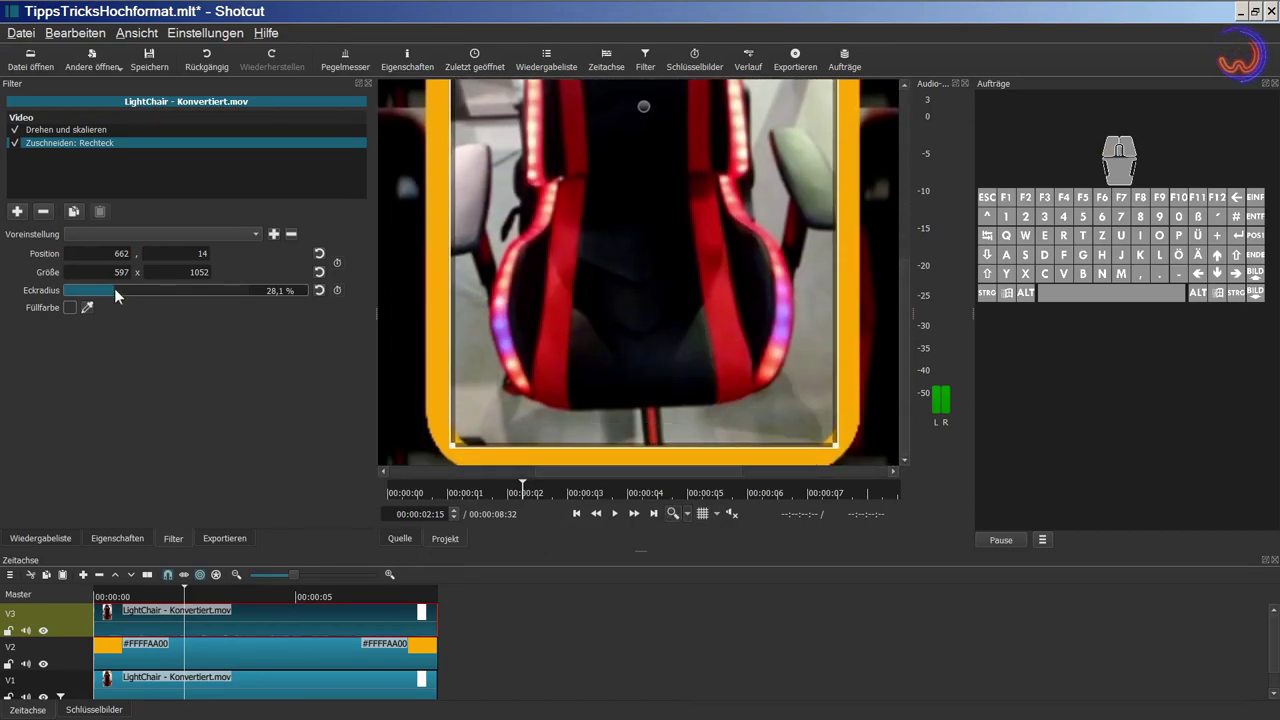
scroll(270, 291, "up", 5)
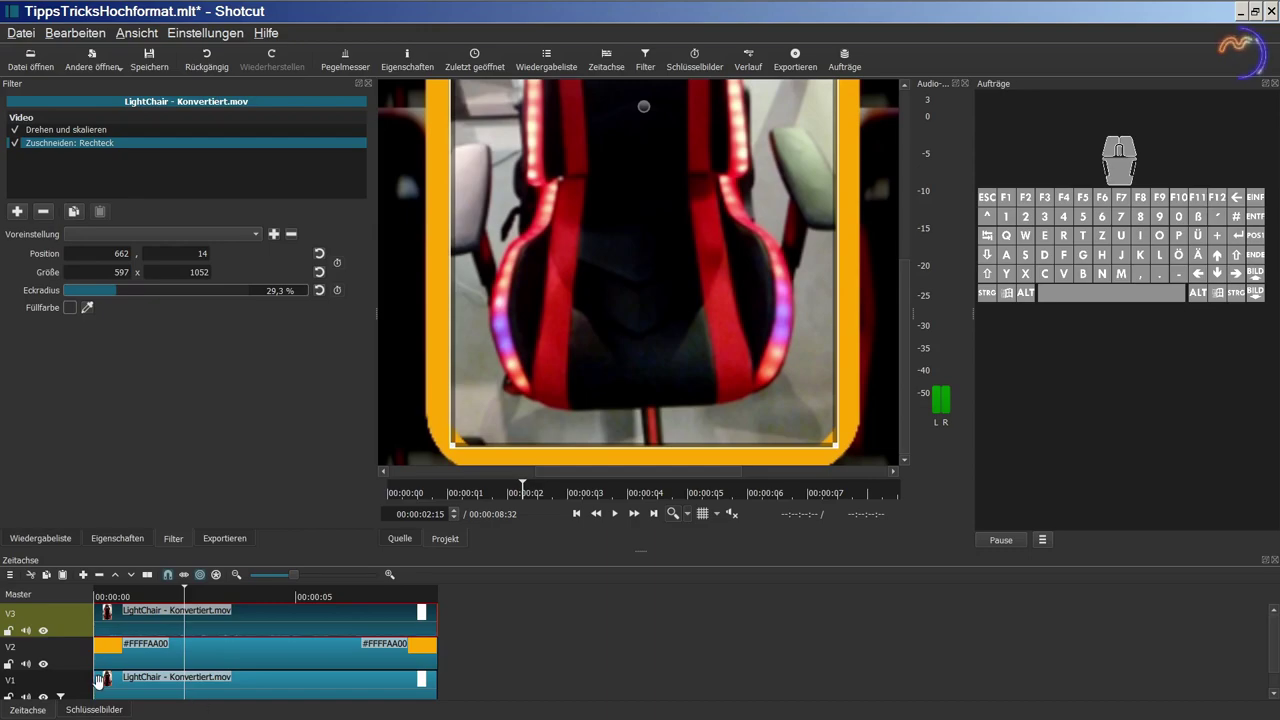
- Deselect everything in the timeline and inspect the rounded orange frame, returning the preview to the full picture
left_click(10, 575)
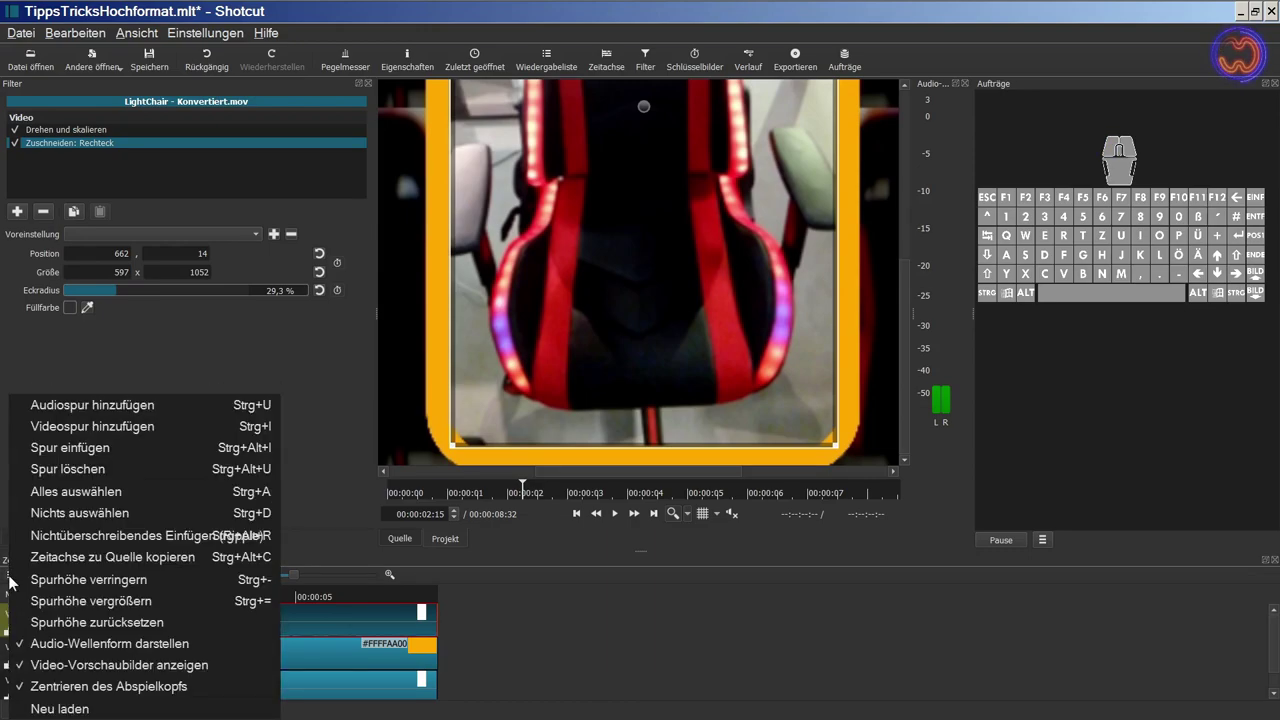
left_click(80, 514)
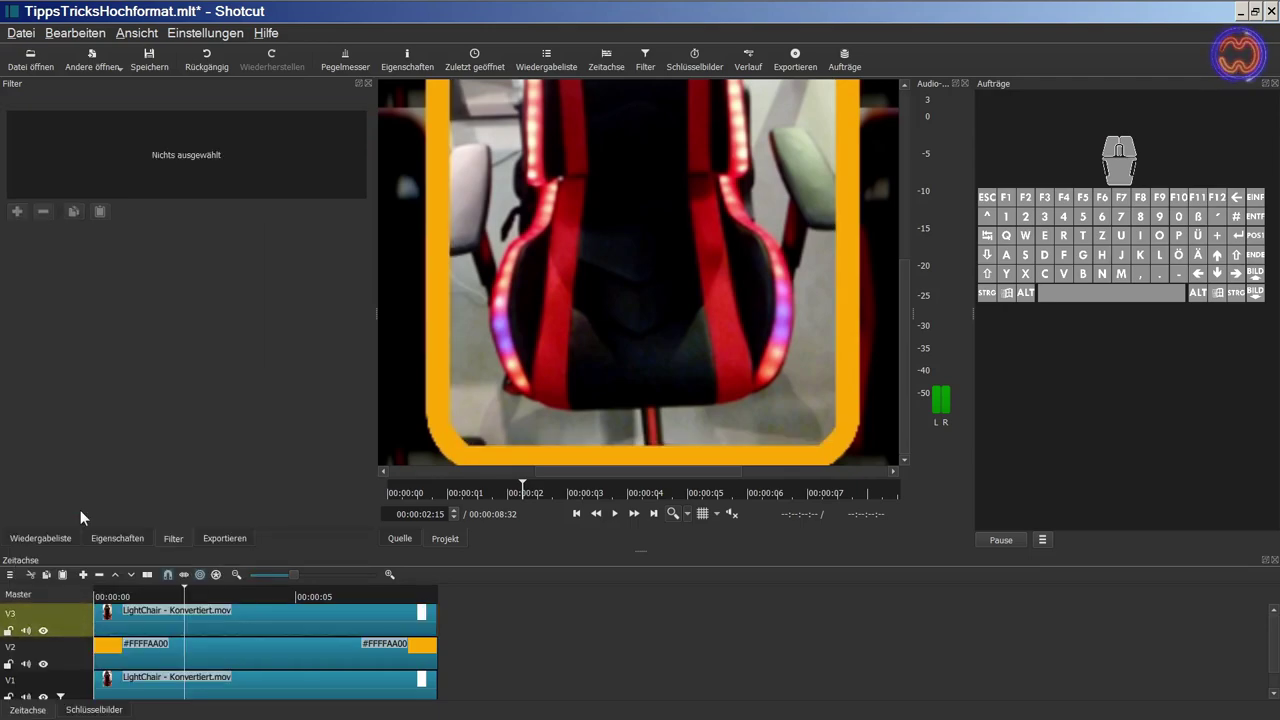
left_click_drag(909, 411, 900, 197)
left_click(673, 513)
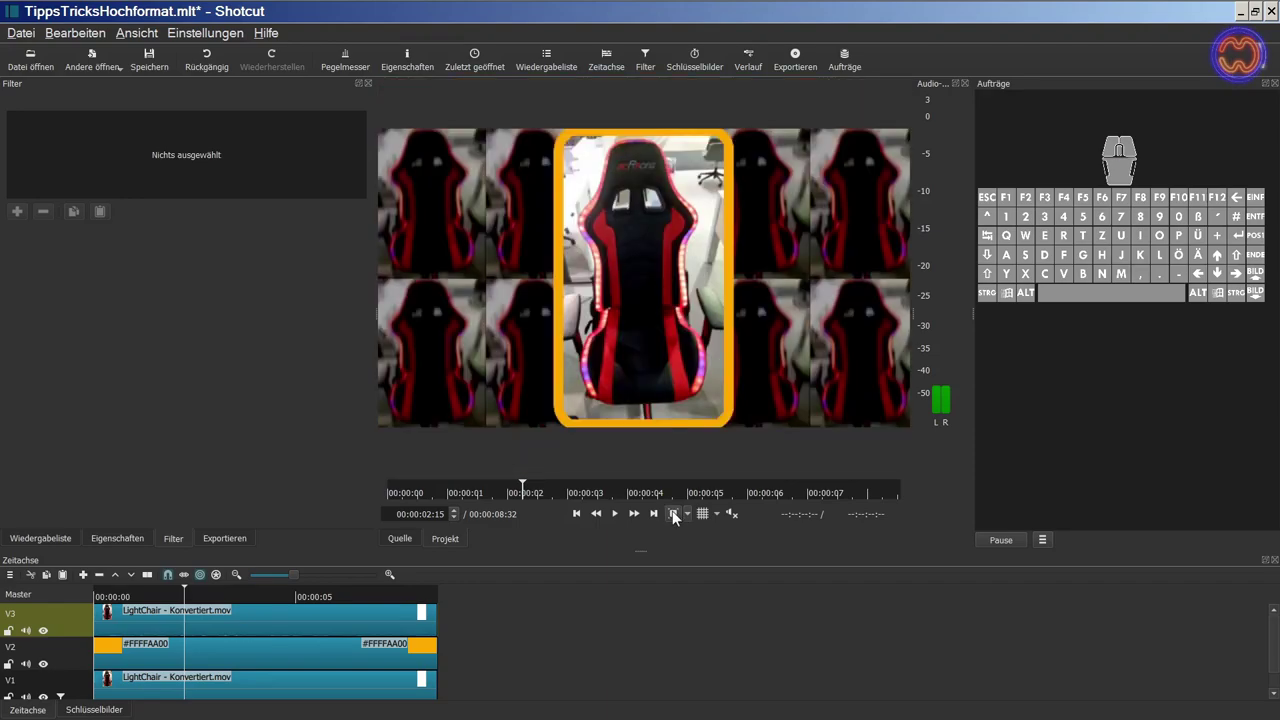